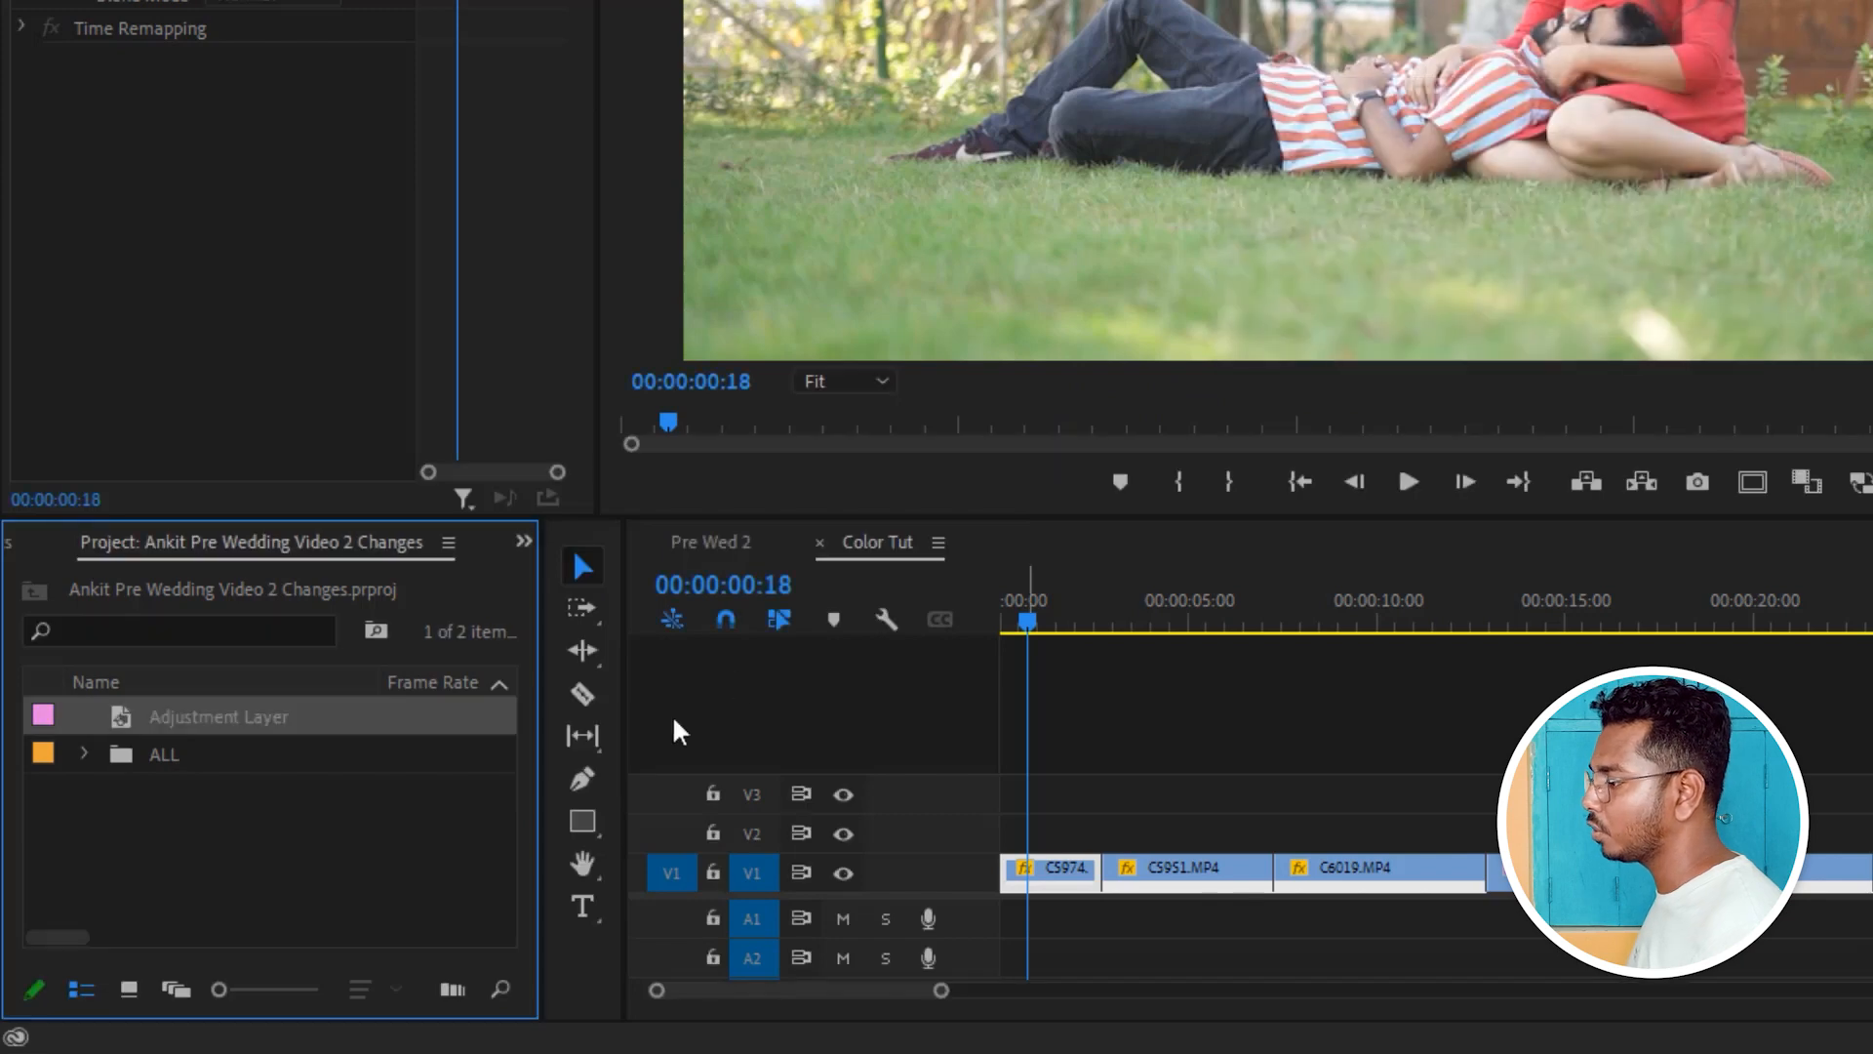
{"action": "left_click_drag", "start_coordinate": [543, 782], "coordinate": [683, 786]}
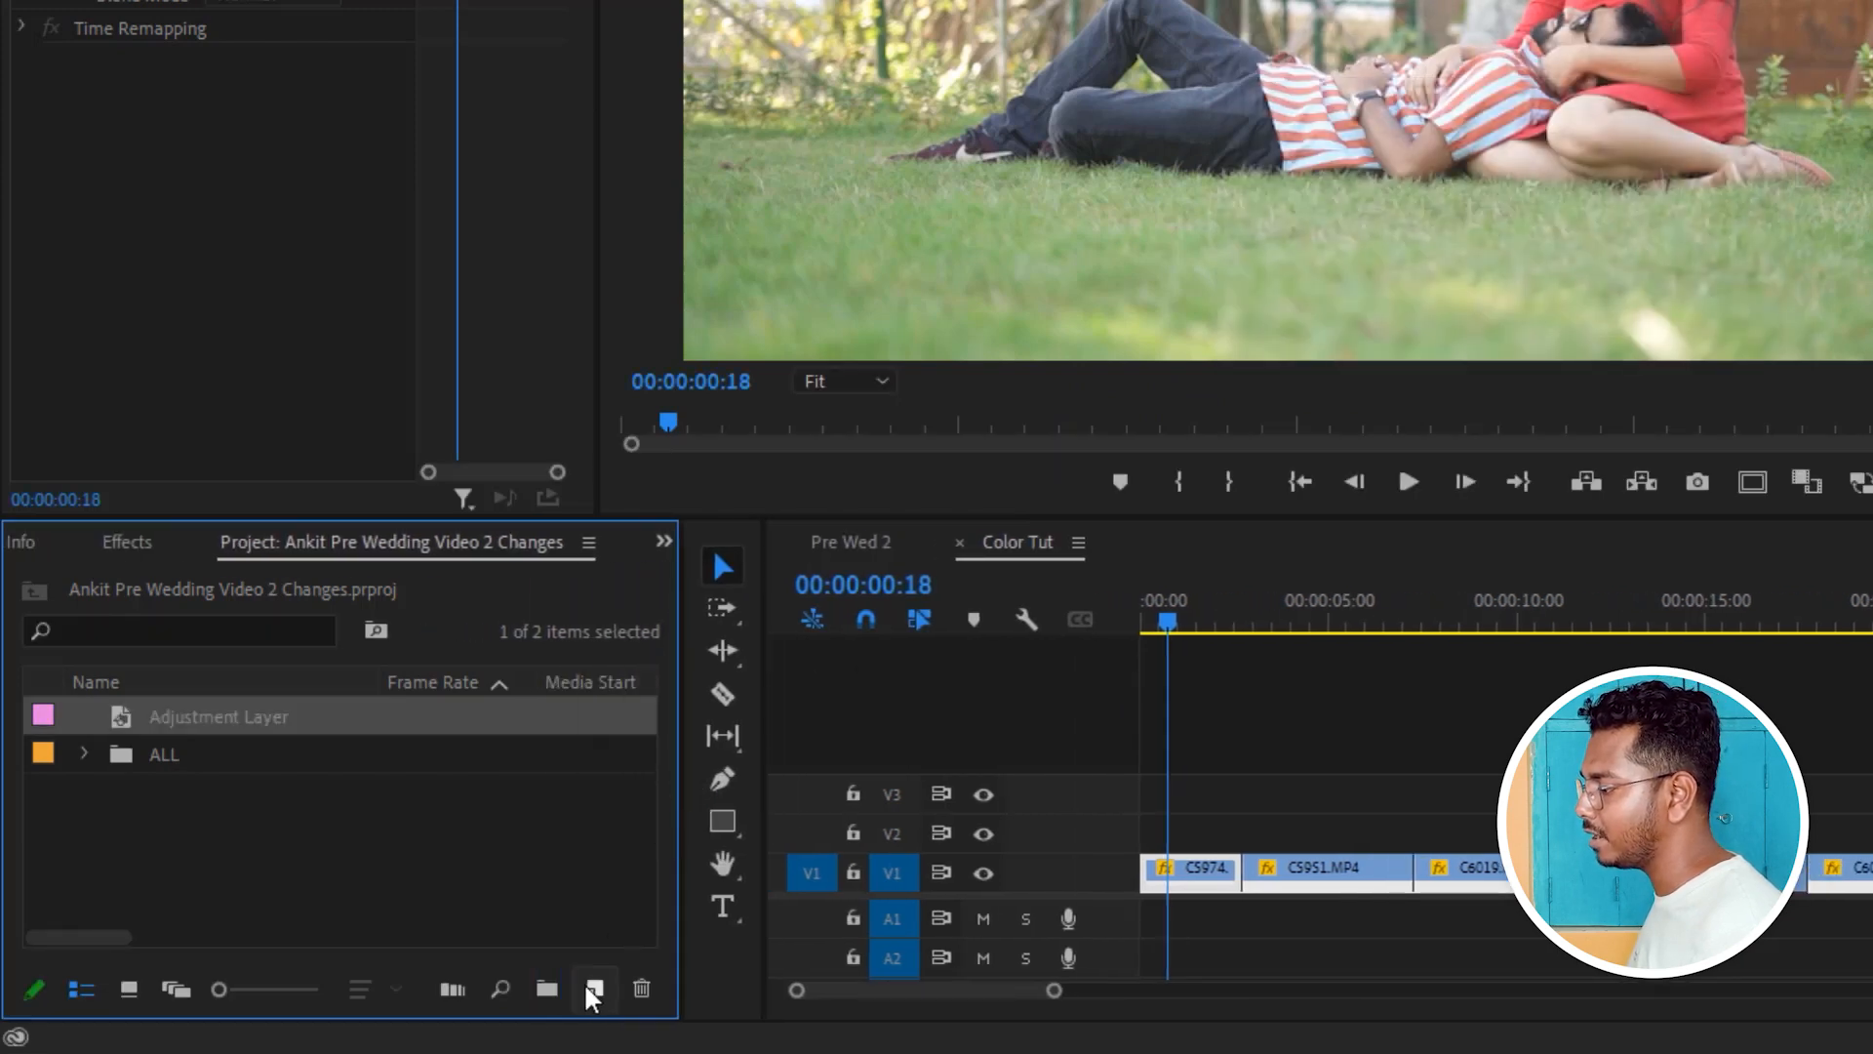
{"action": "left_click", "coordinate": [589, 985]}
{"action": "left_click", "coordinate": [780, 773]}
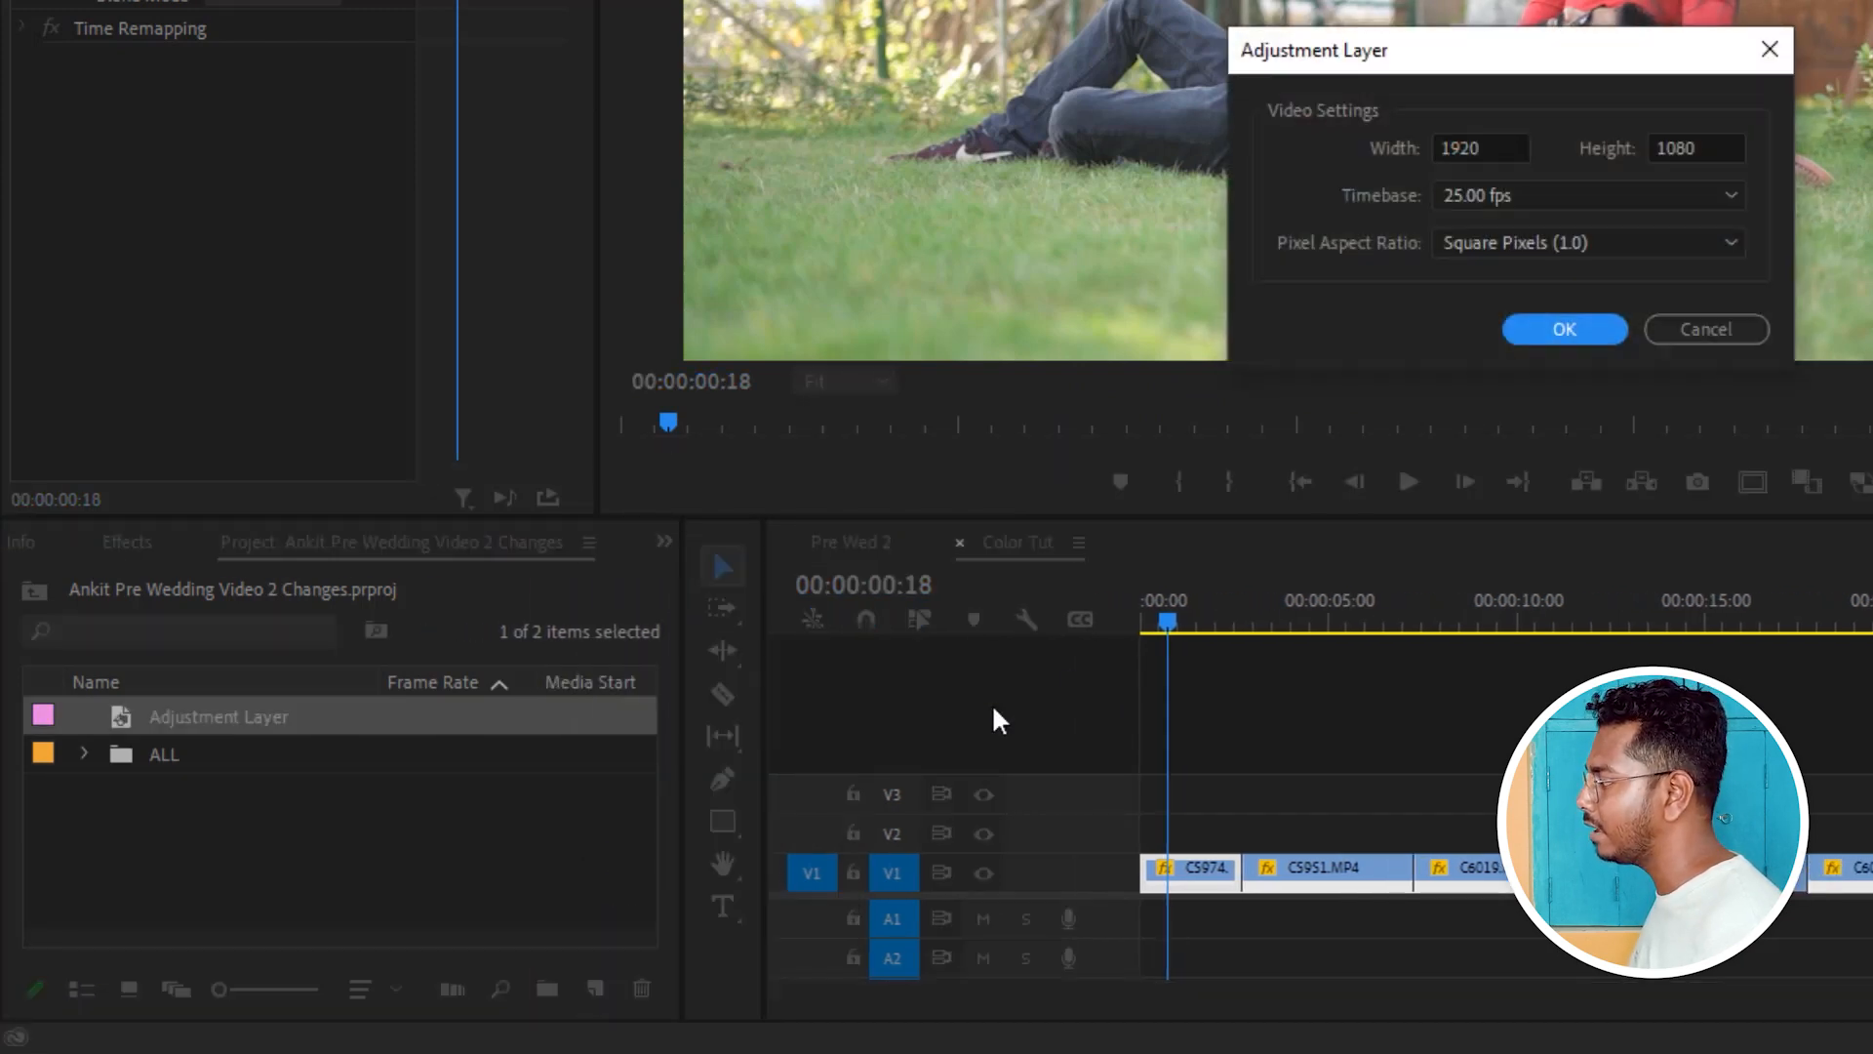
{"action": "left_click", "coordinate": [1695, 332]}
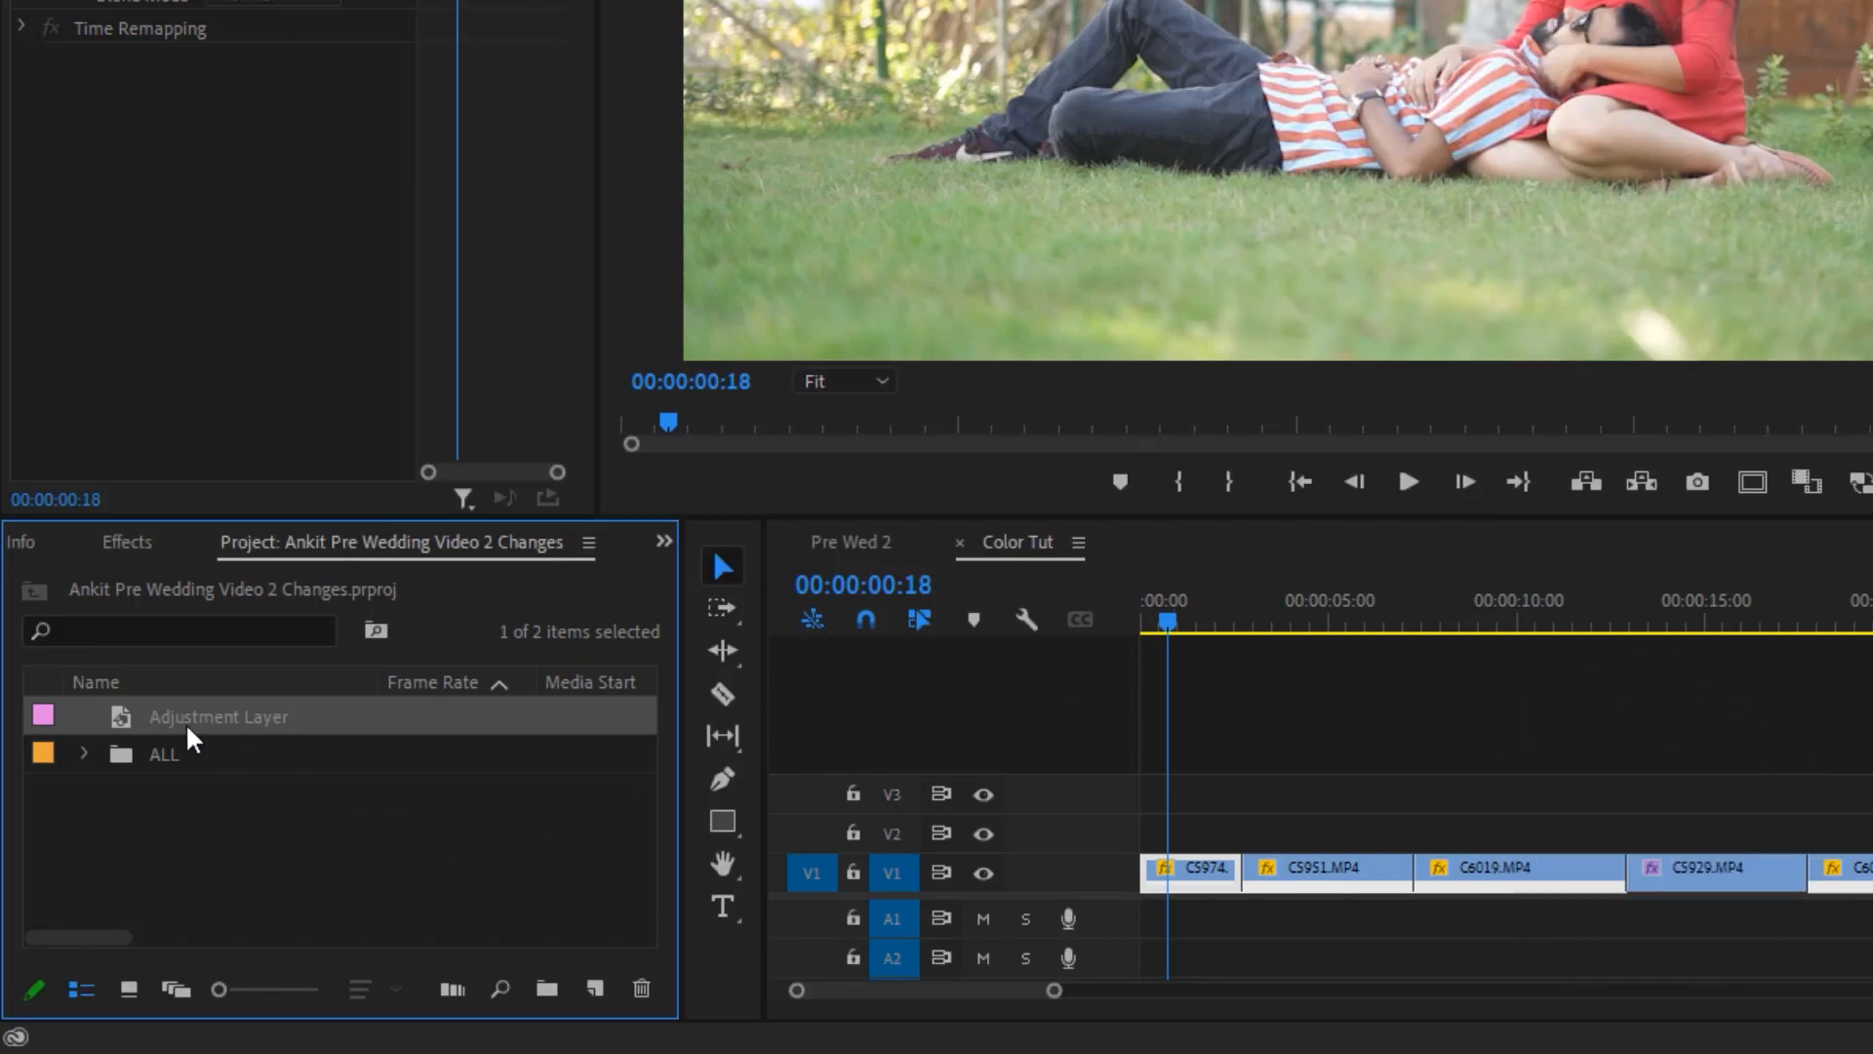
Place the existing Adjustment Layer on track V2 at the start of the sequence, above C5974.MP4.
{"action": "left_click_drag", "start_coordinate": [162, 712], "coordinate": [1101, 834]}
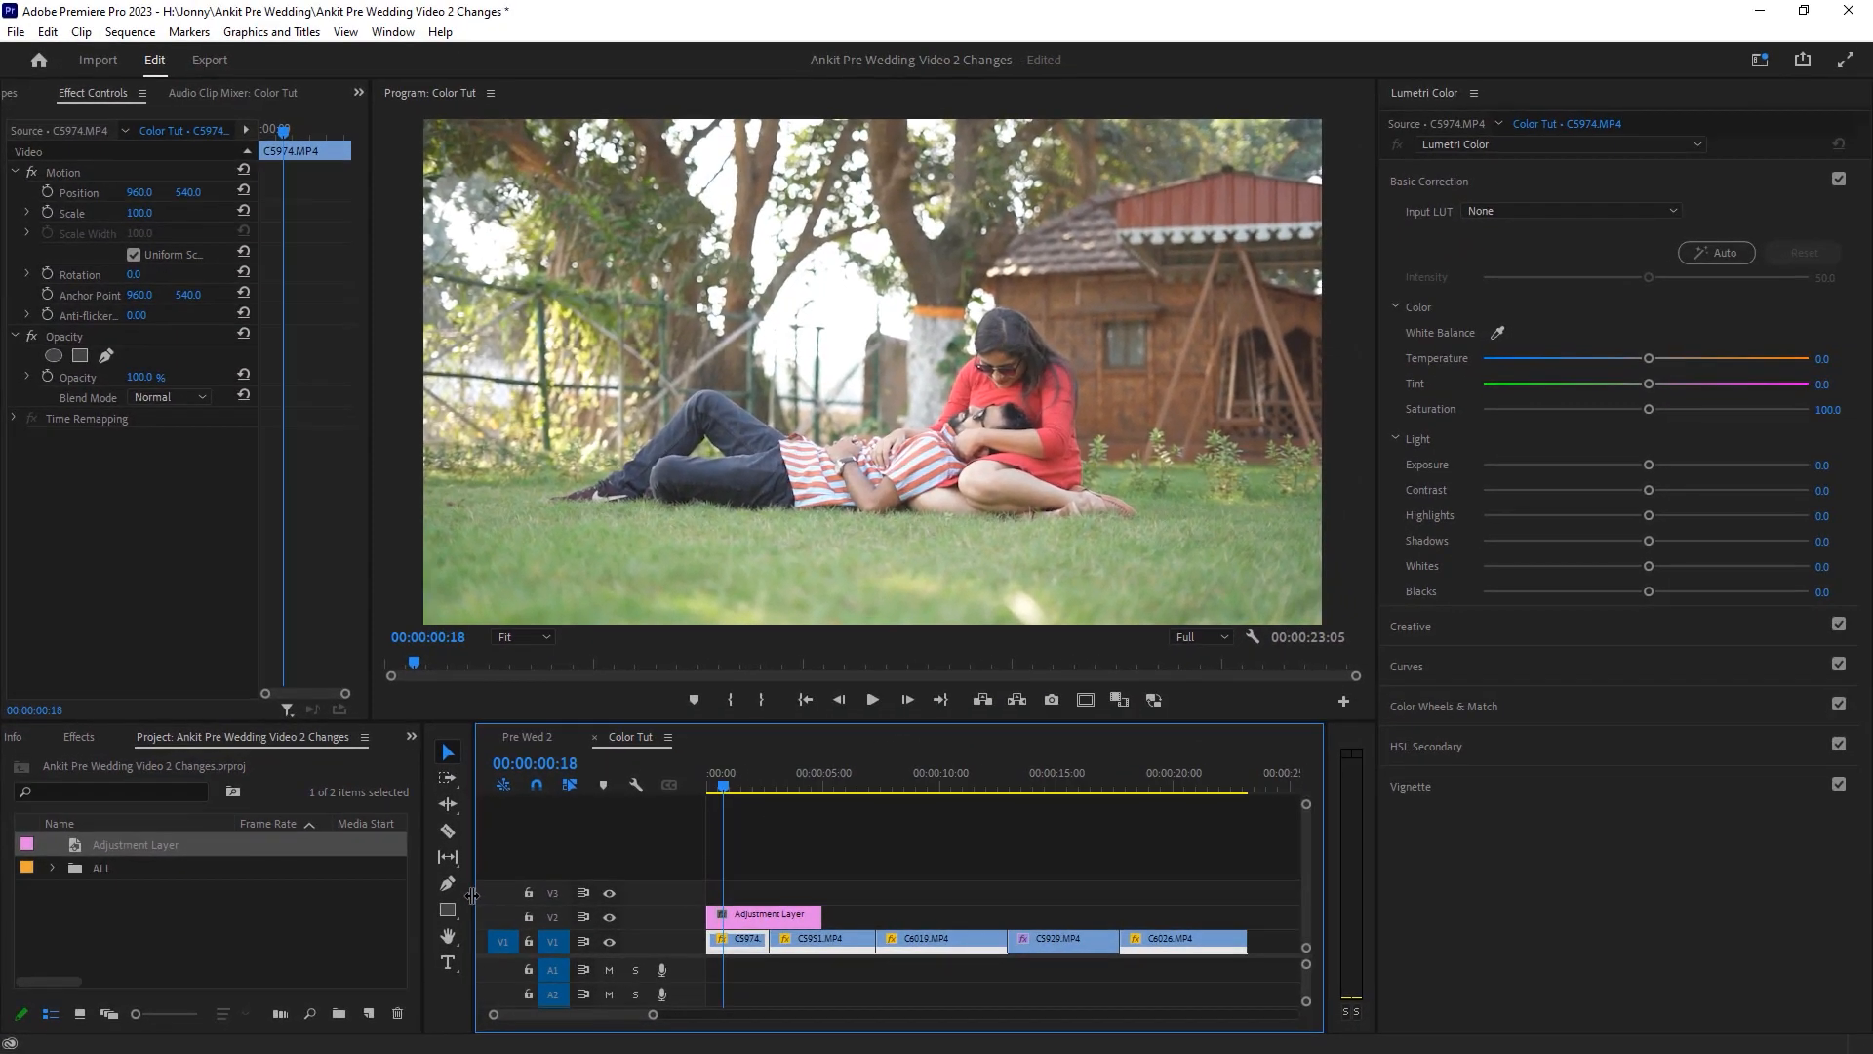
{"action": "left_click_drag", "start_coordinate": [471, 895], "coordinate": [370, 895]}
{"action": "left_click_drag", "start_coordinate": [567, 1017], "coordinate": [460, 1014]}
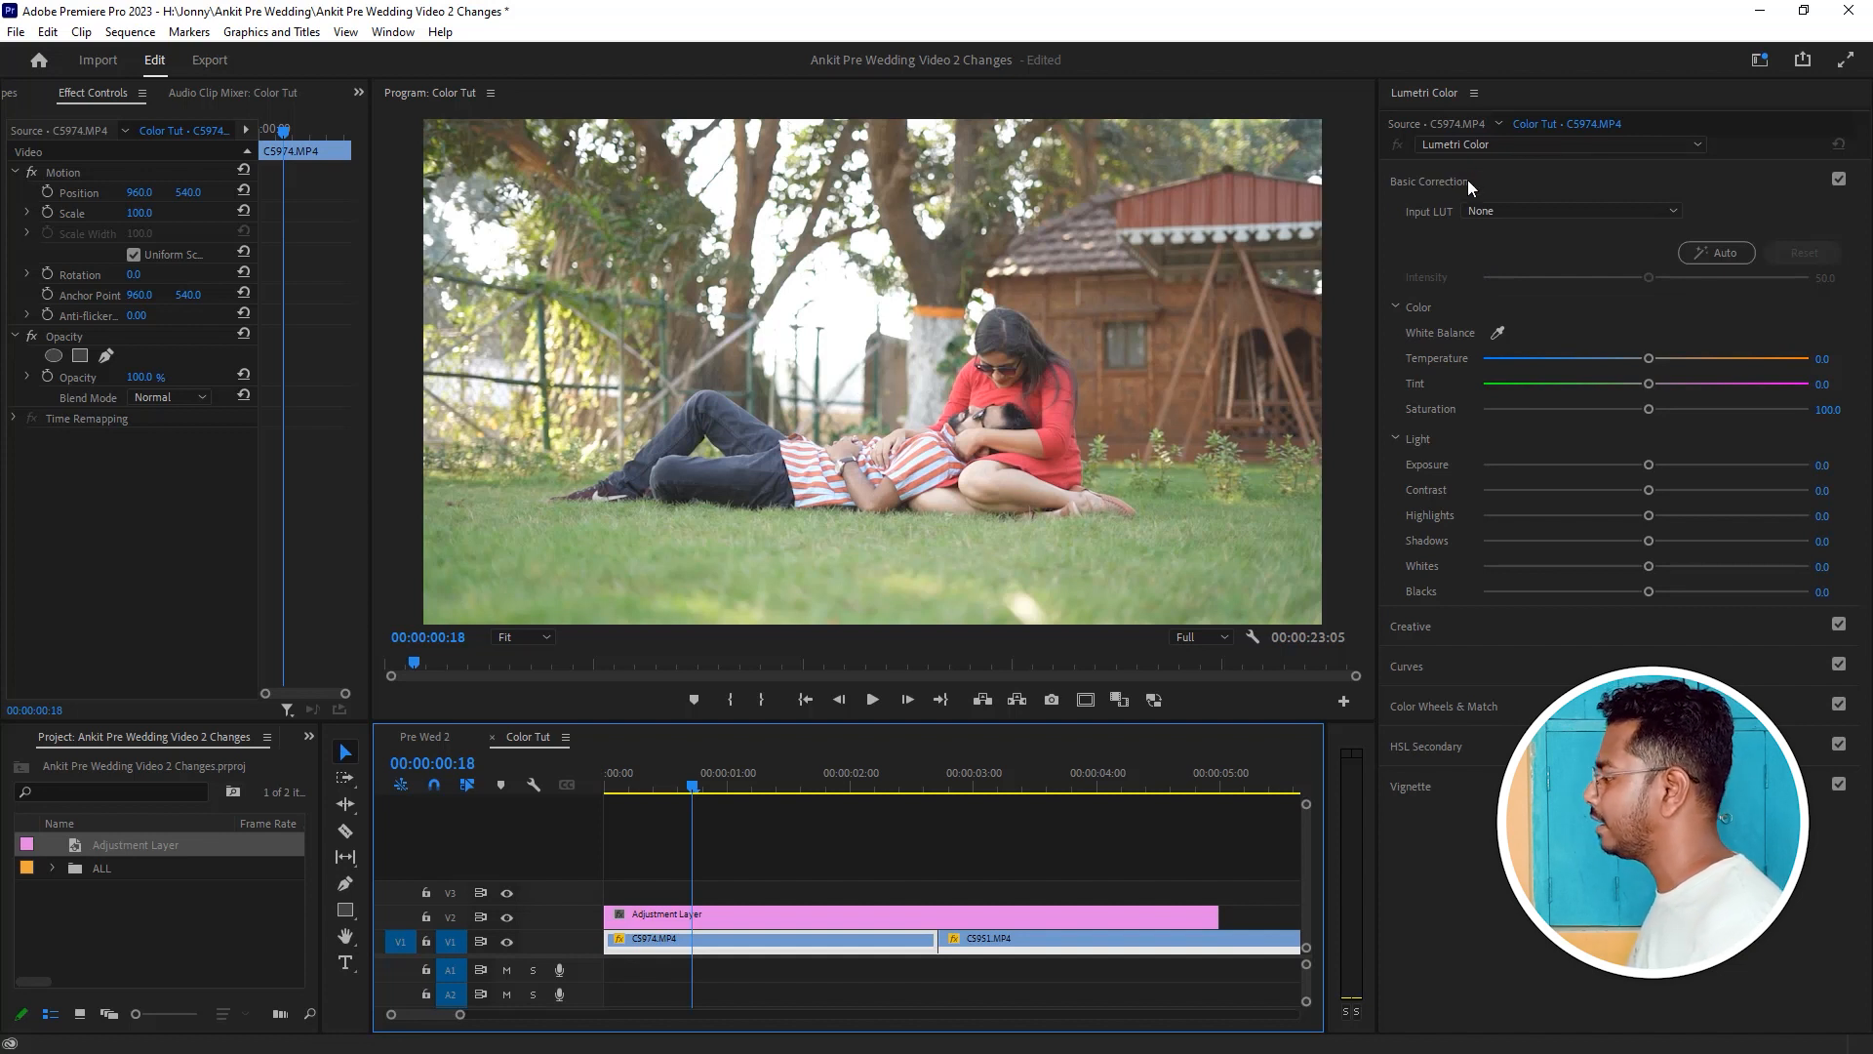
{"action": "left_click", "coordinate": [771, 915]}
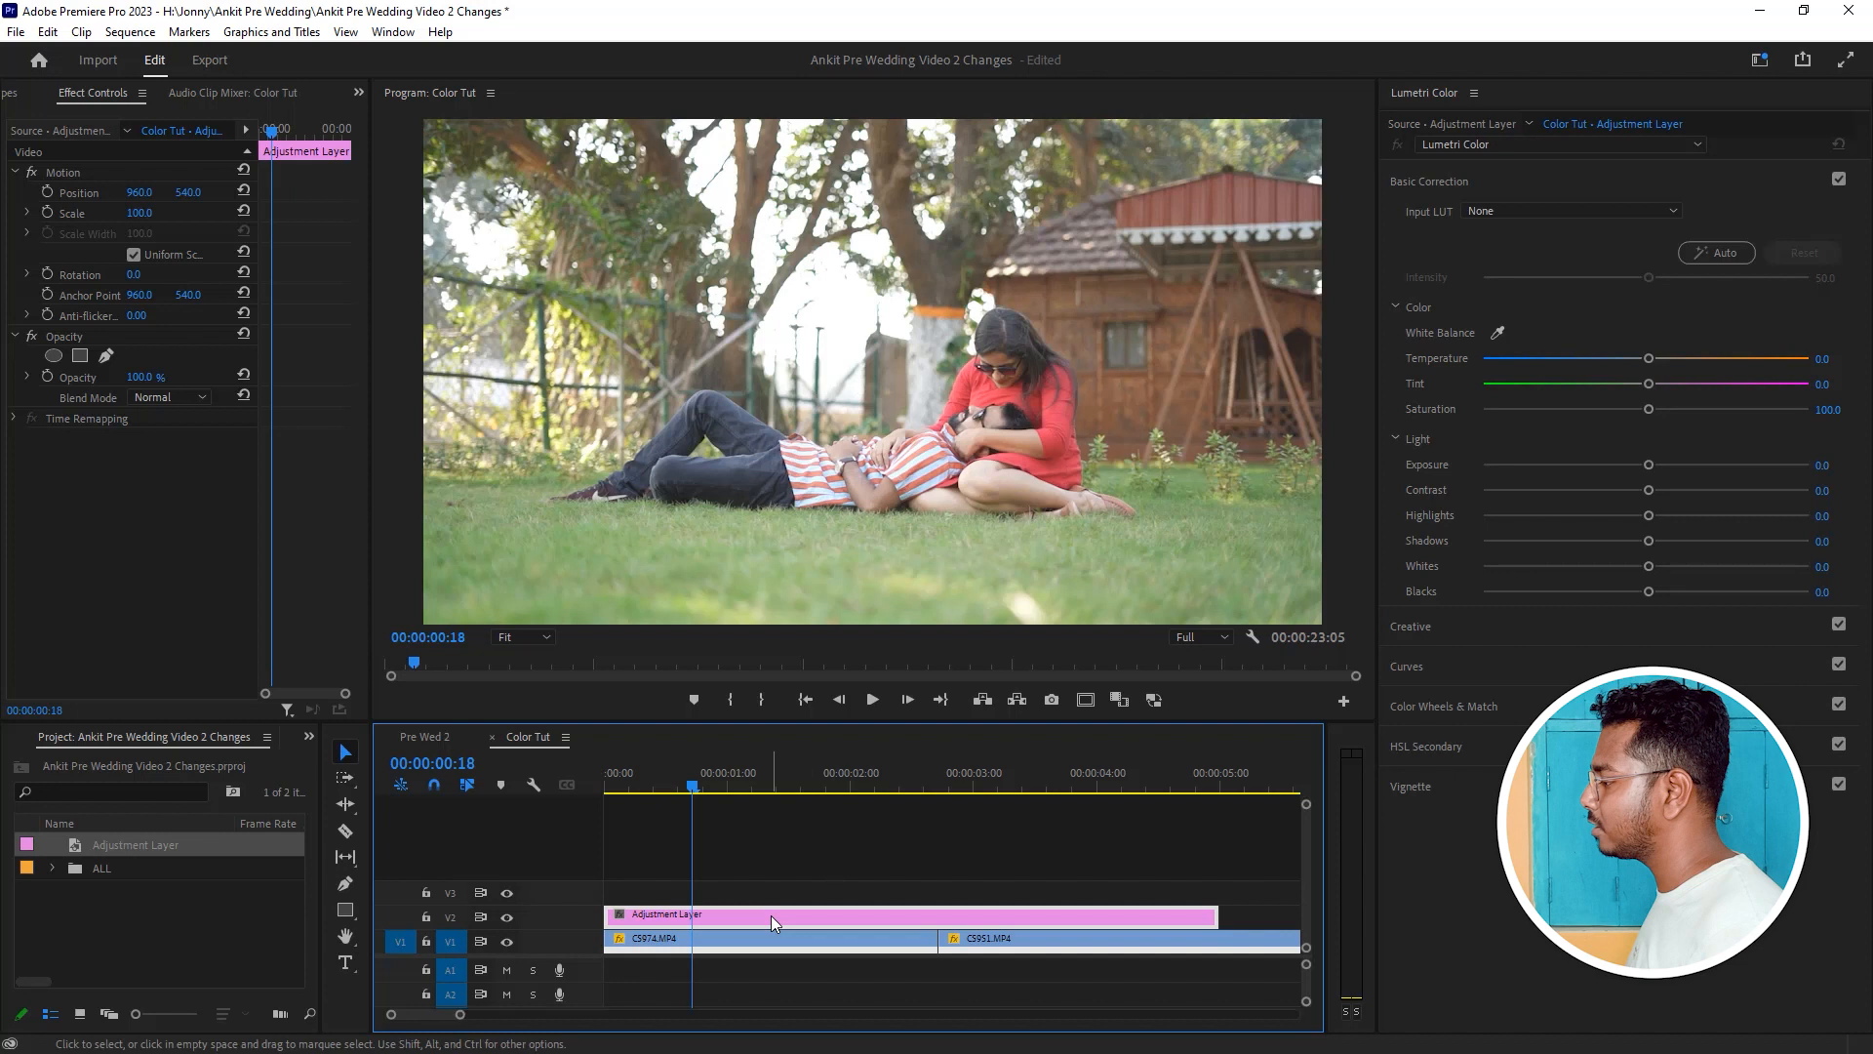
{"action": "mouse_move", "coordinate": [461, 1019]}
{"action": "left_mouse_down"}
{"action": "mouse_move", "coordinate": [502, 1020]}
{"action": "mouse_move", "coordinate": [479, 1017]}
{"action": "left_mouse_up"}
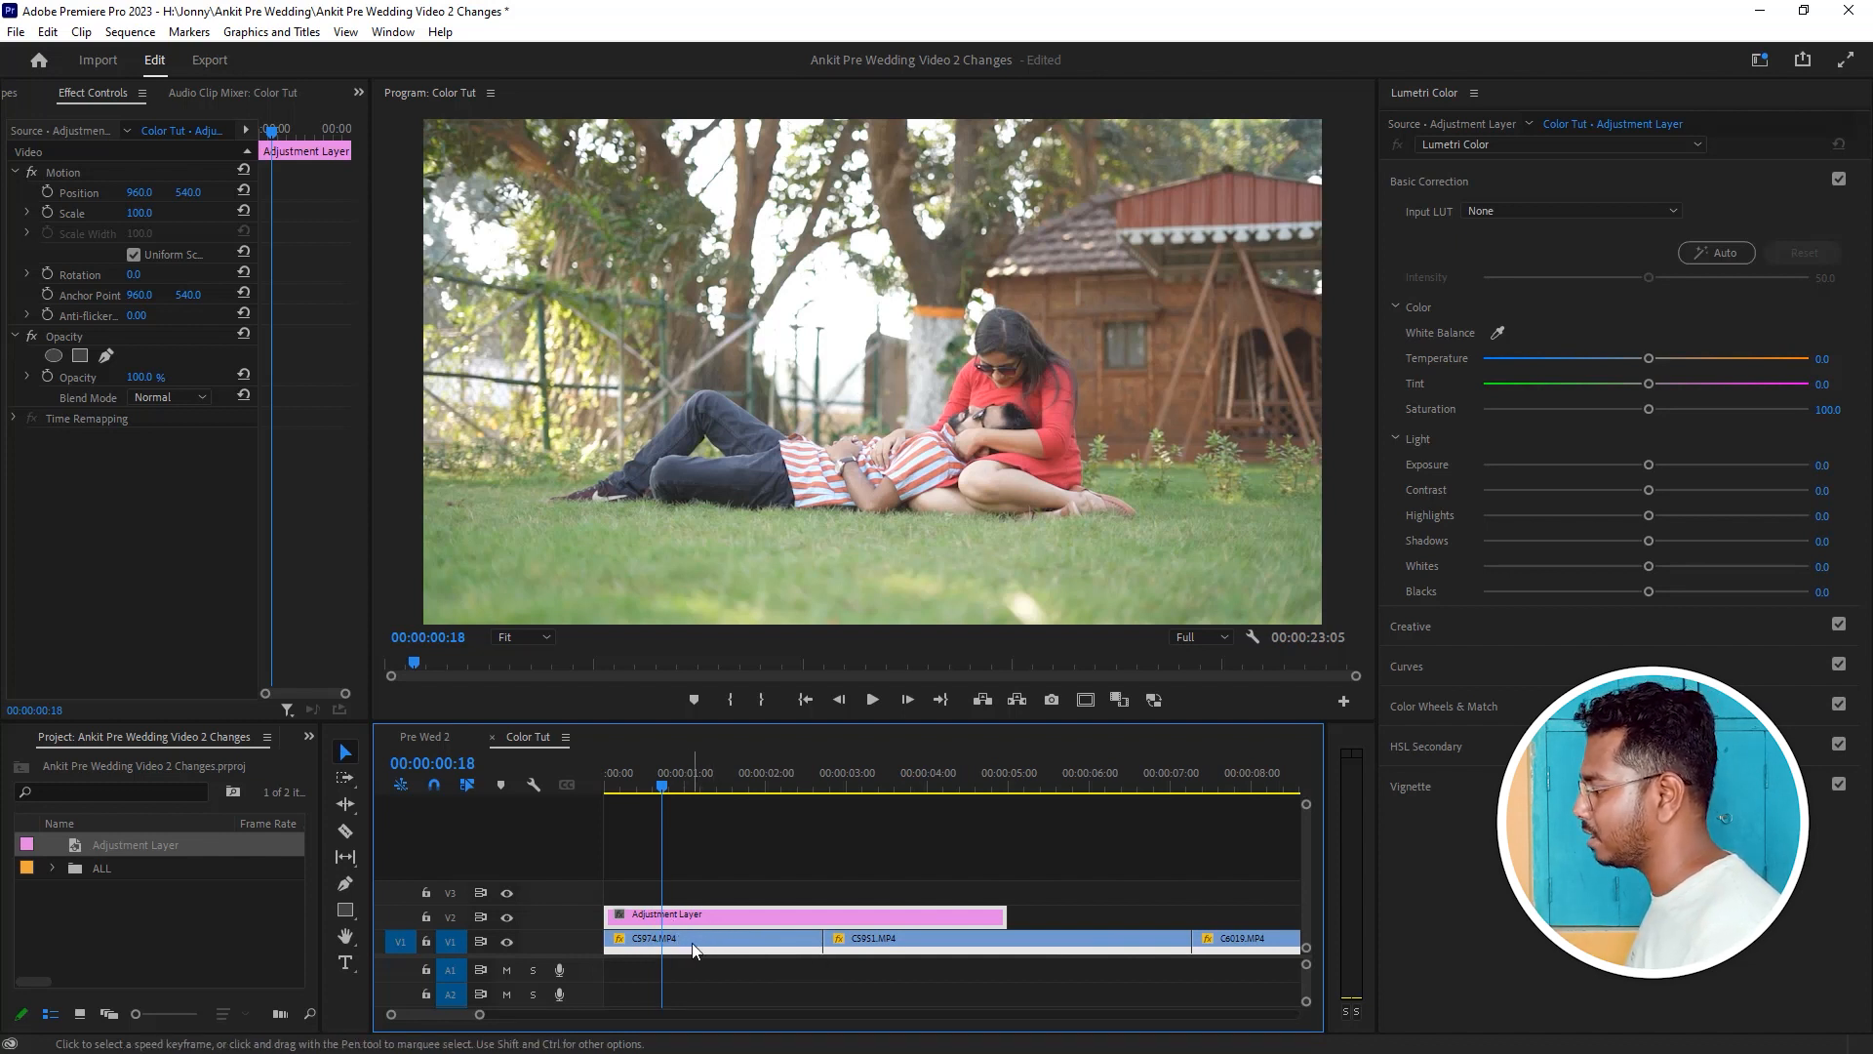
Apply the automatic Basic Correction to clip C5974.MP4 and switch off its Lumetri Color effect.
{"action": "left_click", "coordinate": [695, 943]}
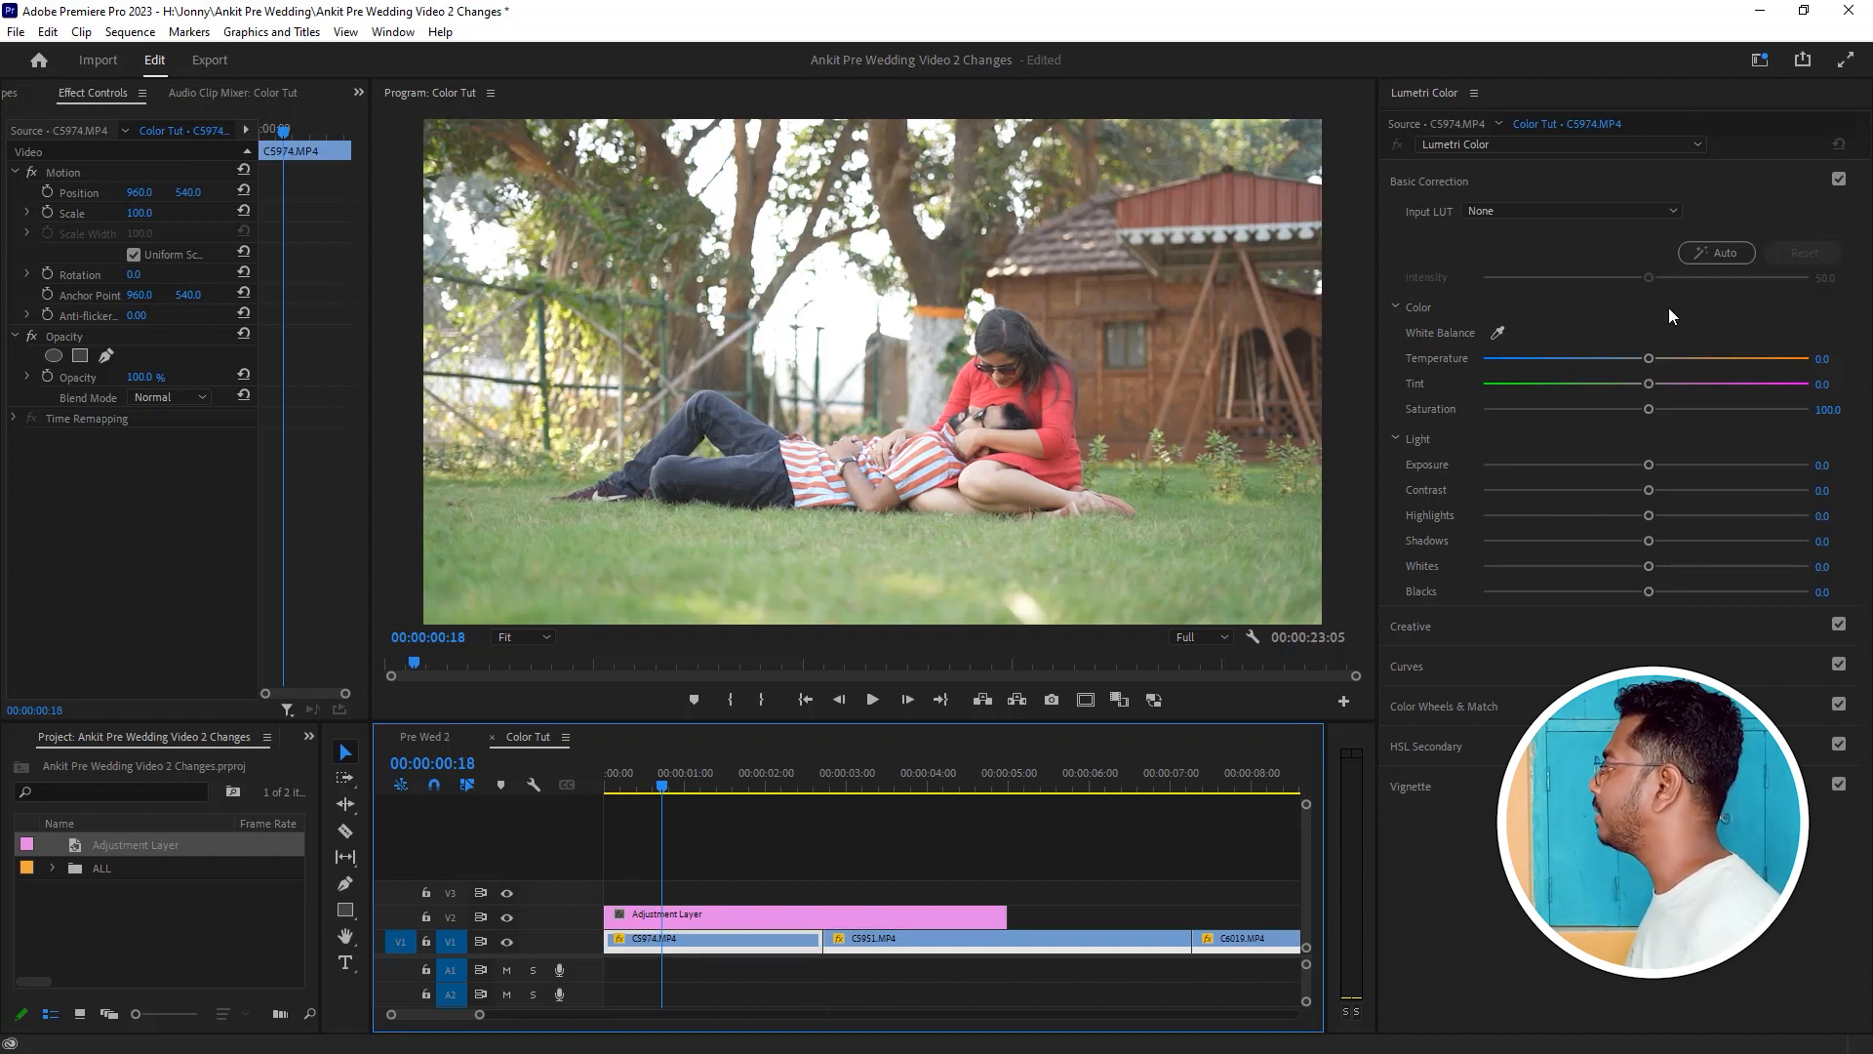
{"action": "left_click", "coordinate": [1713, 251]}
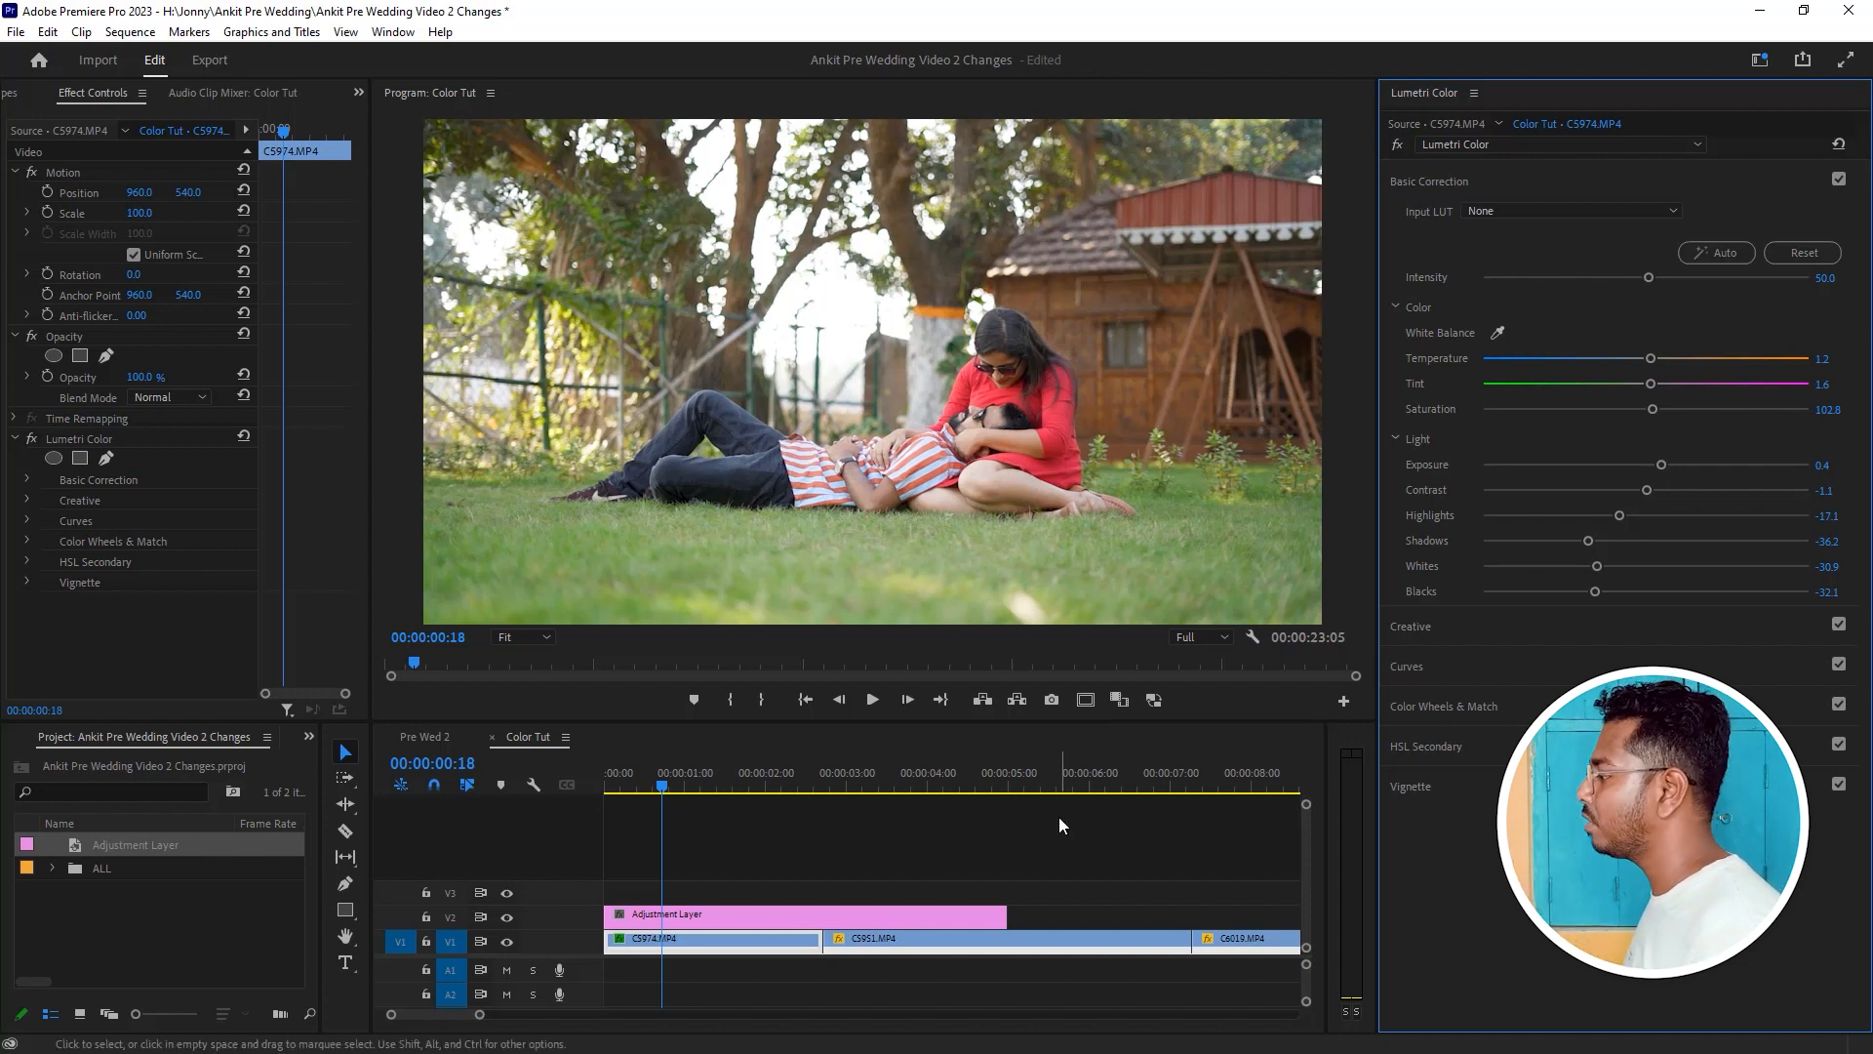
{"action": "left_click", "coordinate": [693, 940]}
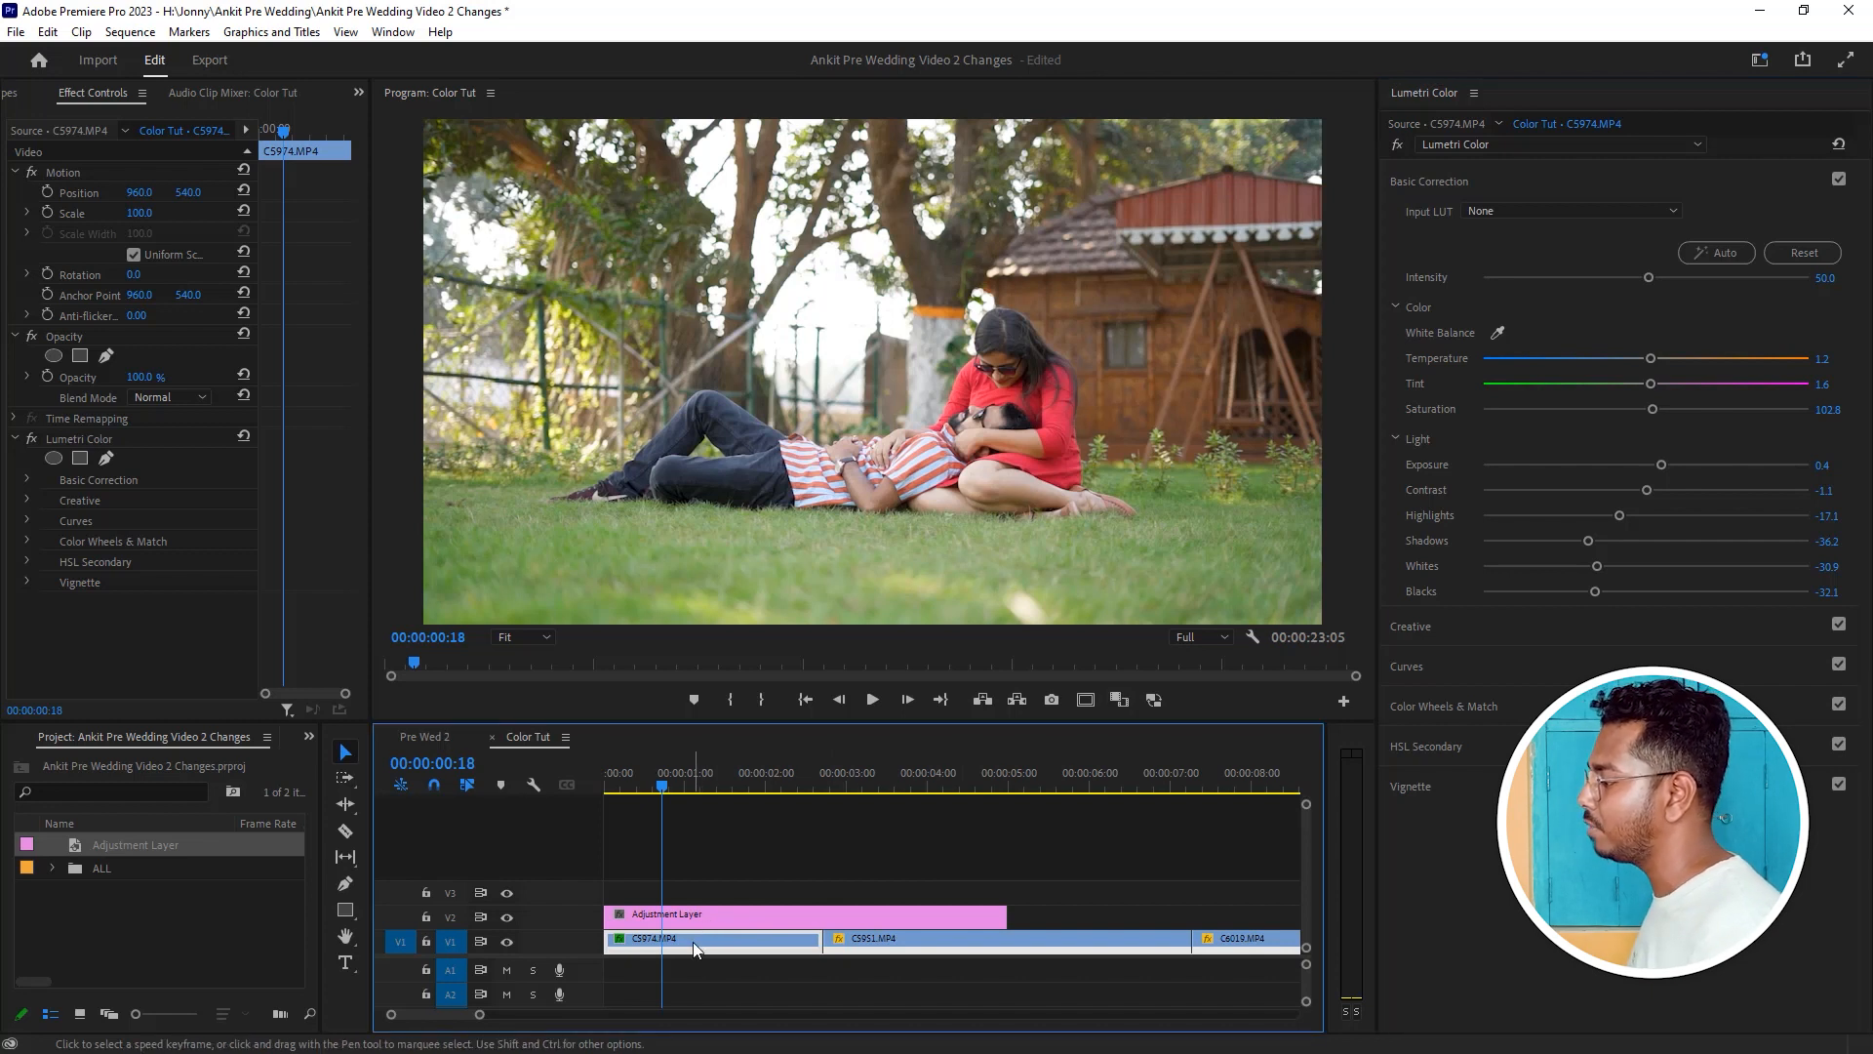
{"action": "left_click", "coordinate": [32, 439]}
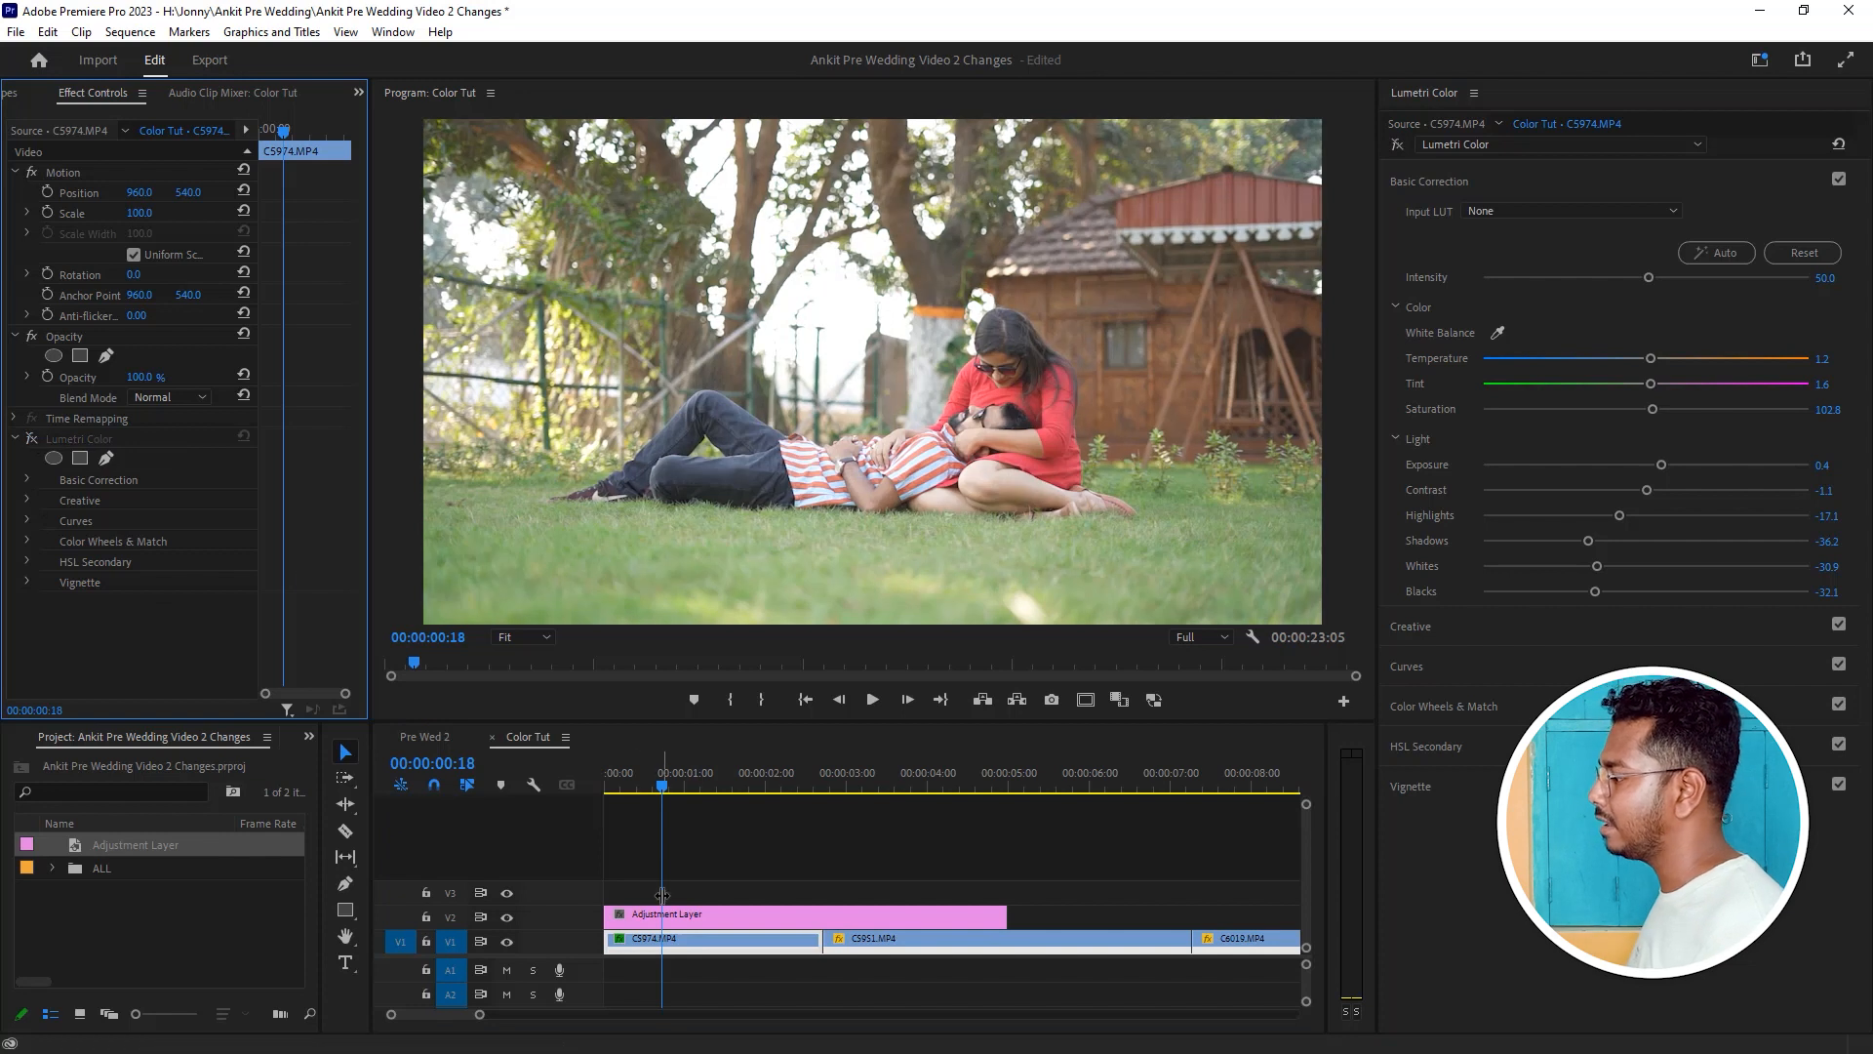
Try the automatic Basic Correction on the adjustment layer and delete its Lumetri Color effect.
{"action": "left_click", "coordinate": [686, 915]}
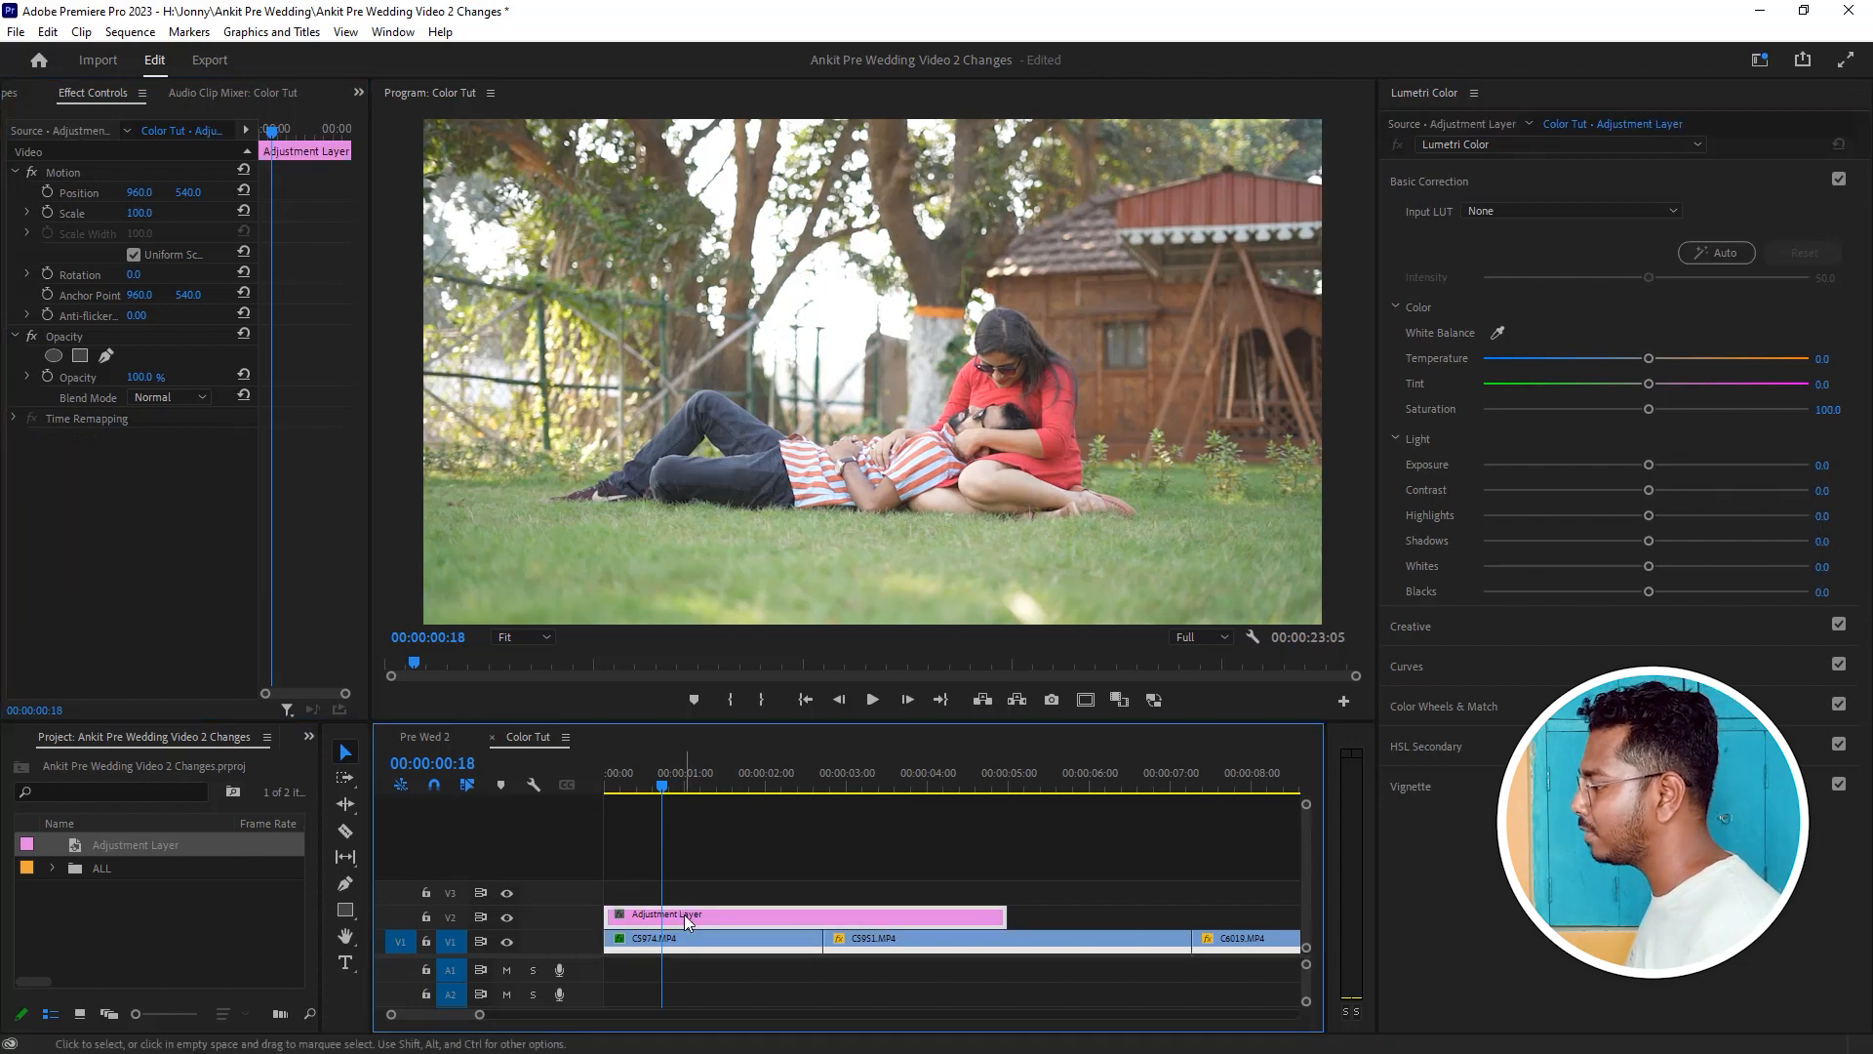
{"action": "left_click", "coordinate": [1725, 252]}
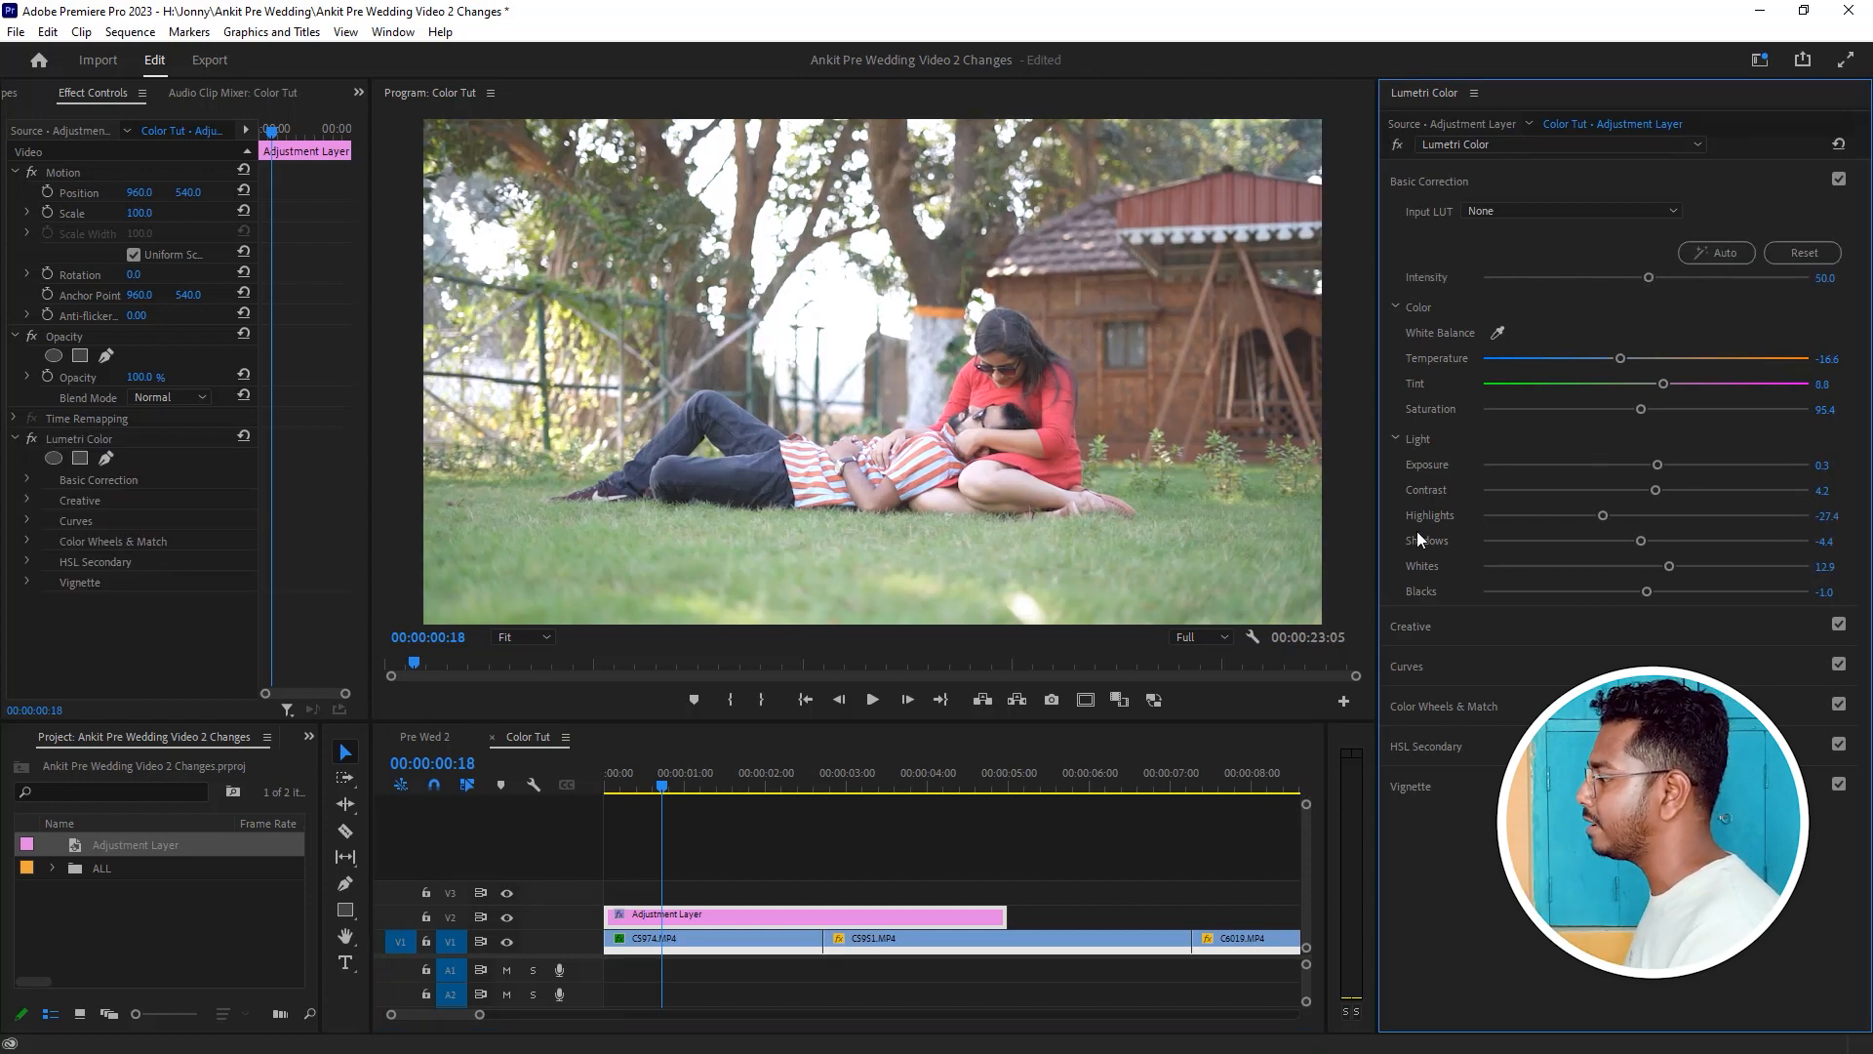
{"action": "left_click", "coordinate": [734, 936]}
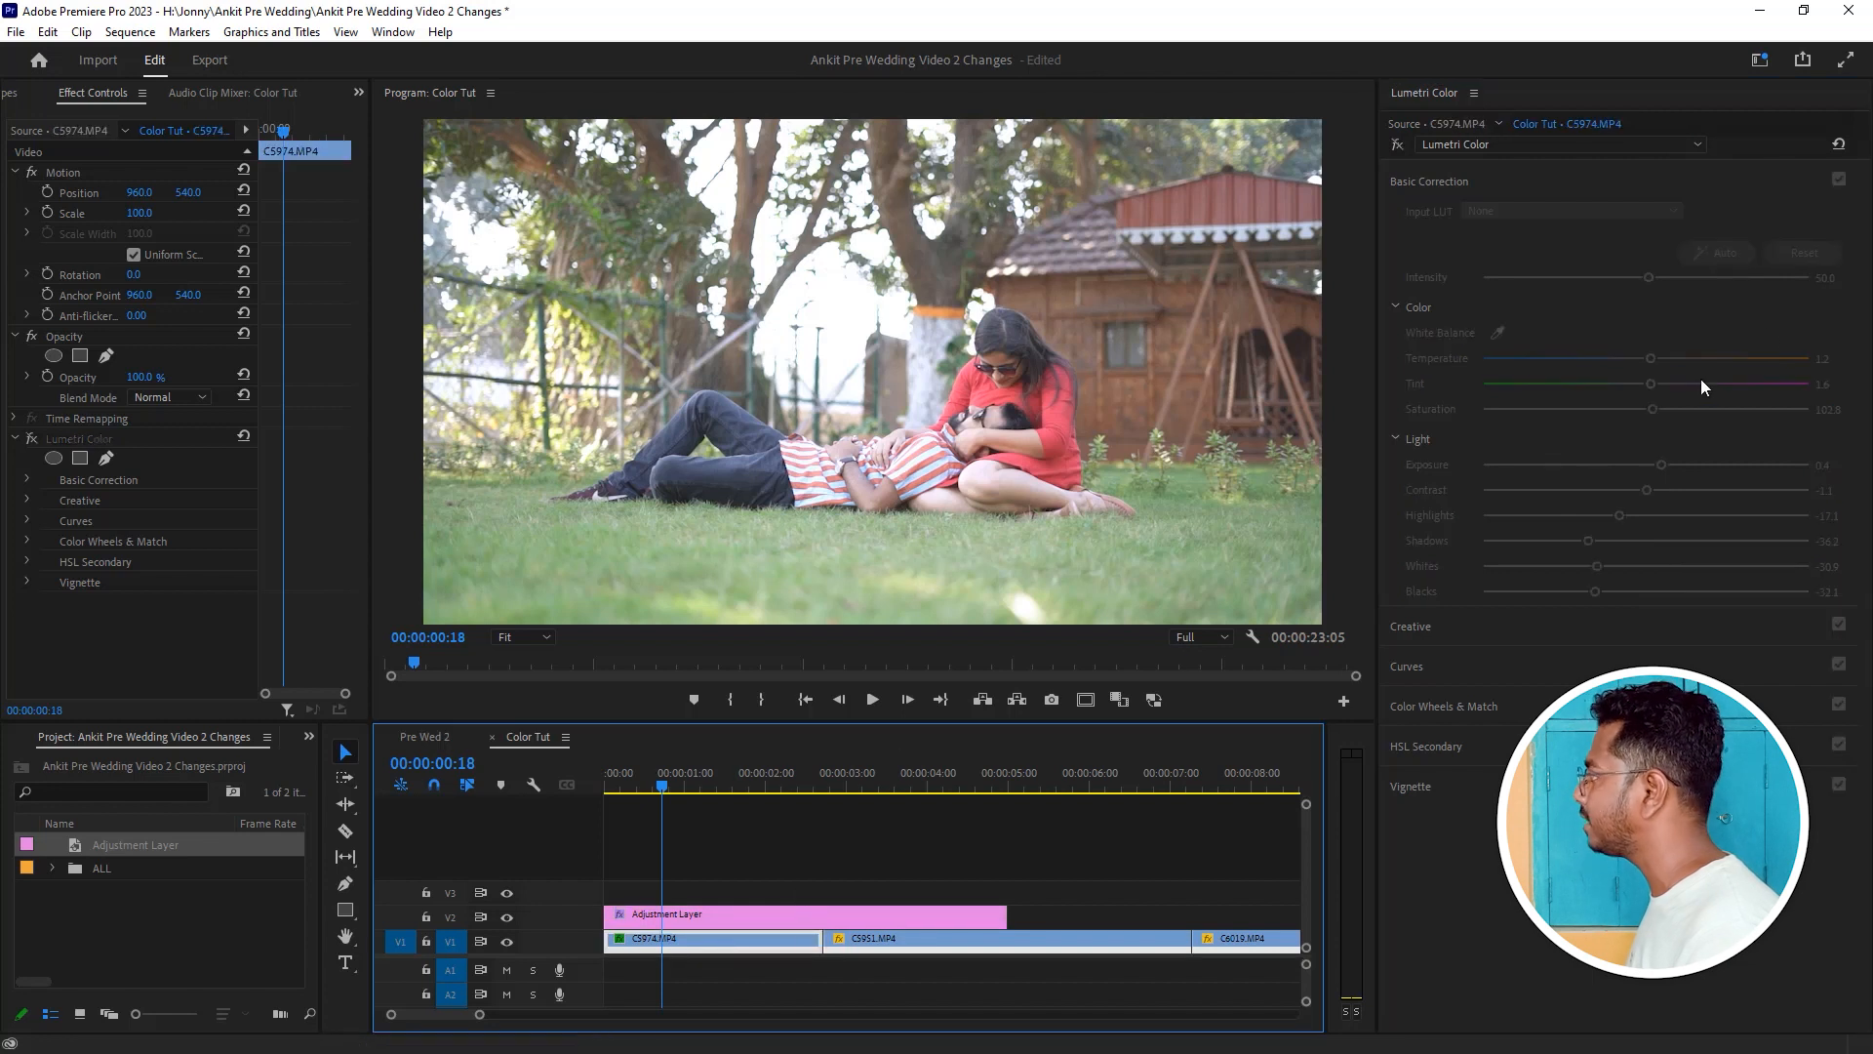
{"action": "left_click", "coordinate": [762, 919]}
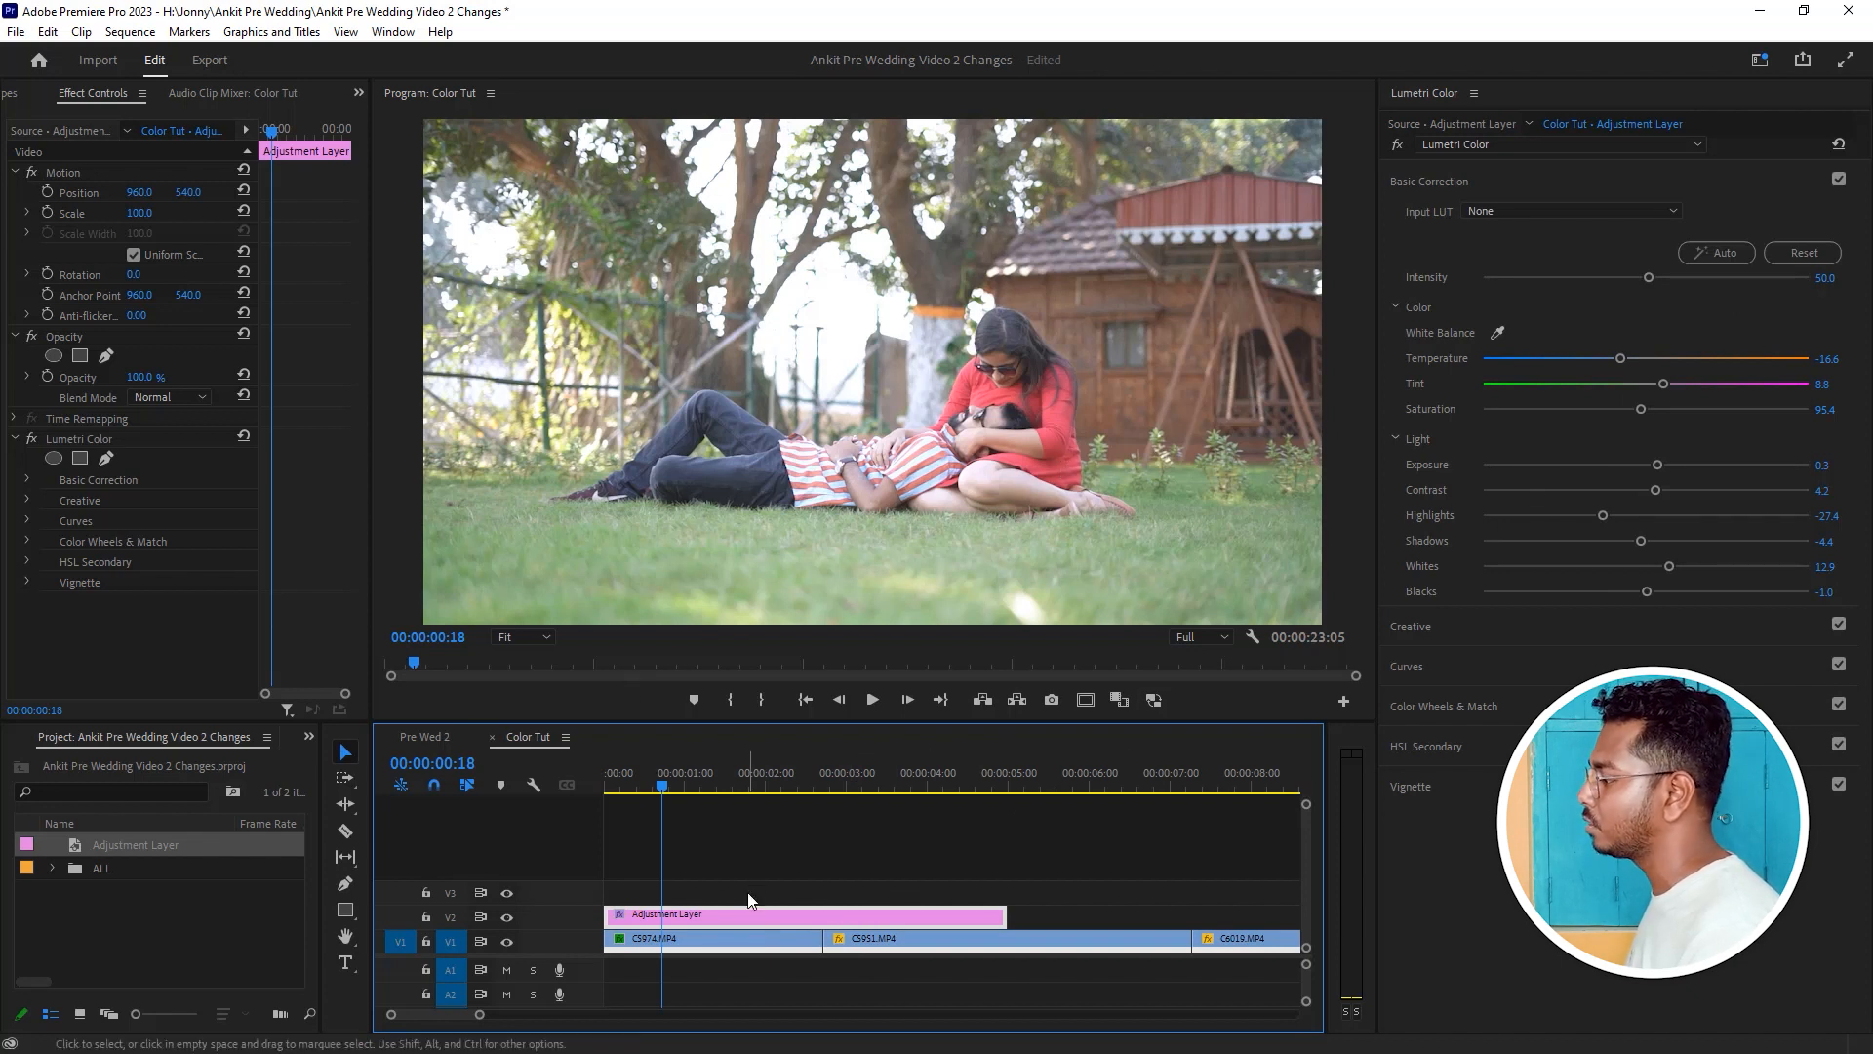
{"action": "left_click", "coordinate": [109, 439]}
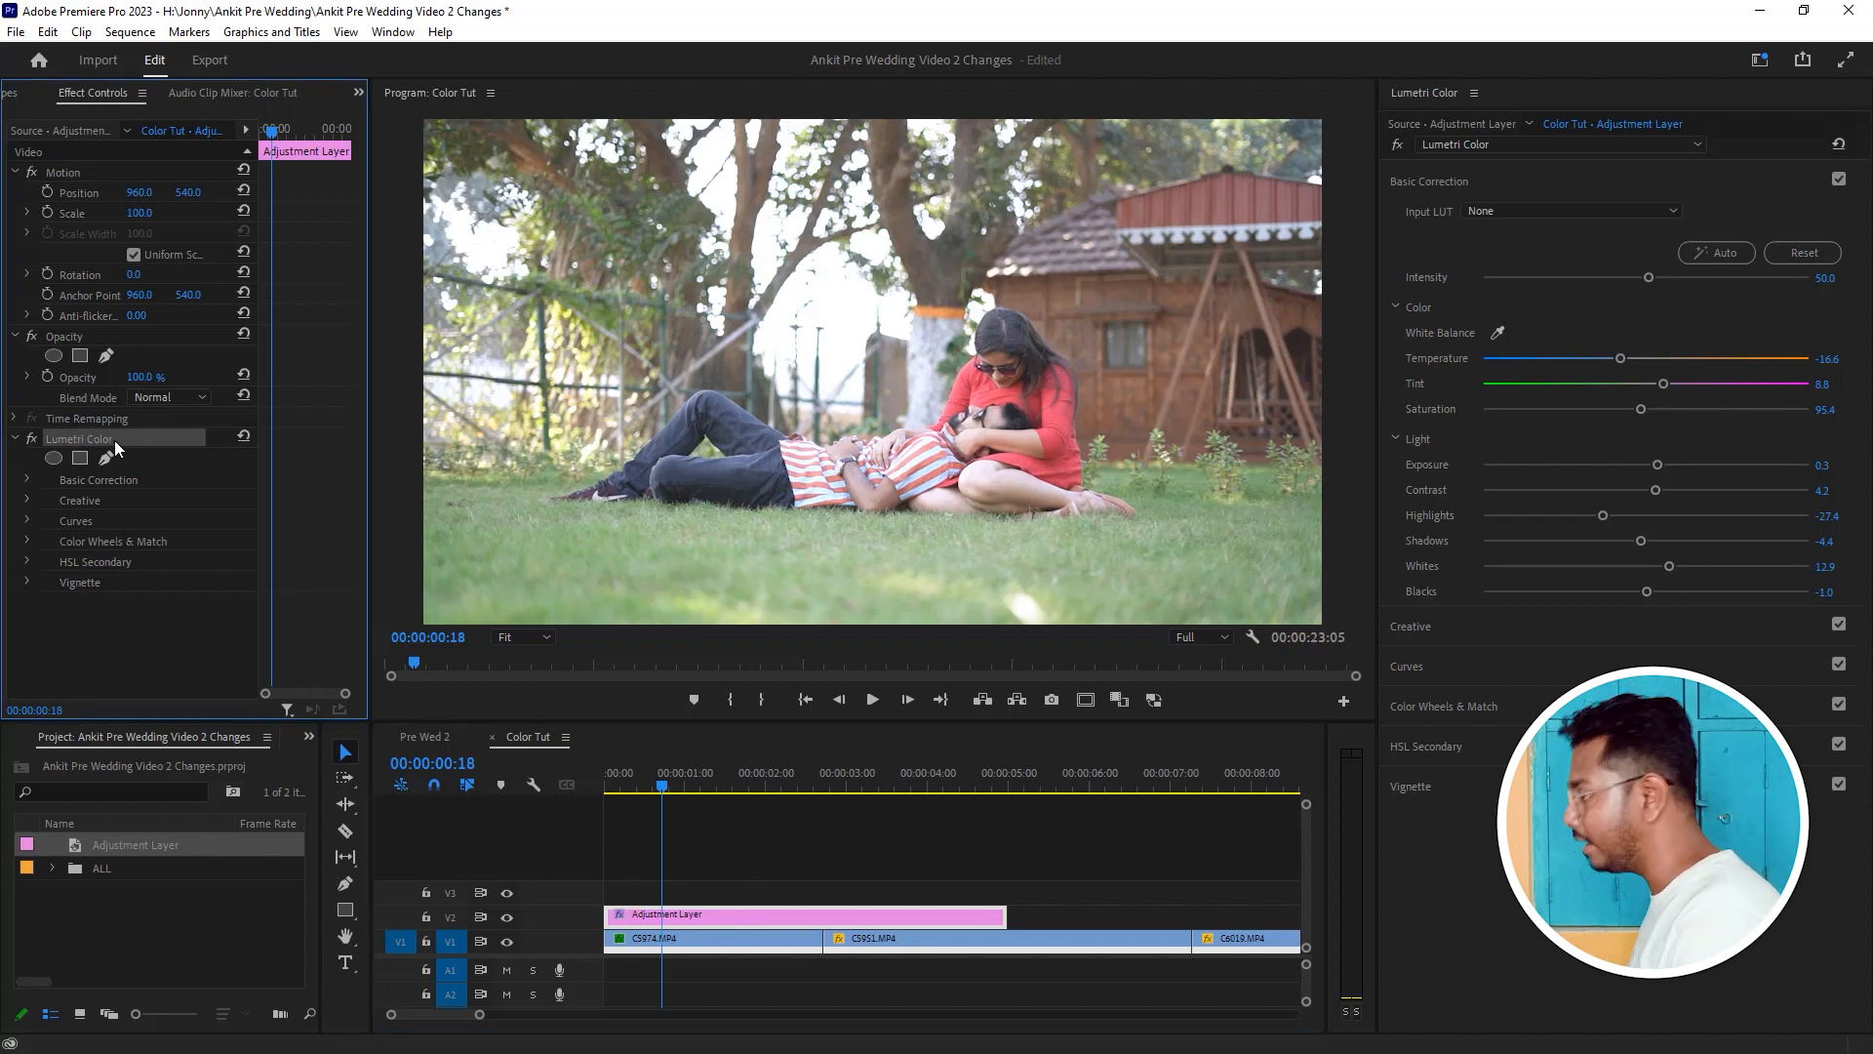
{"action": "key", "text": "Delete"}
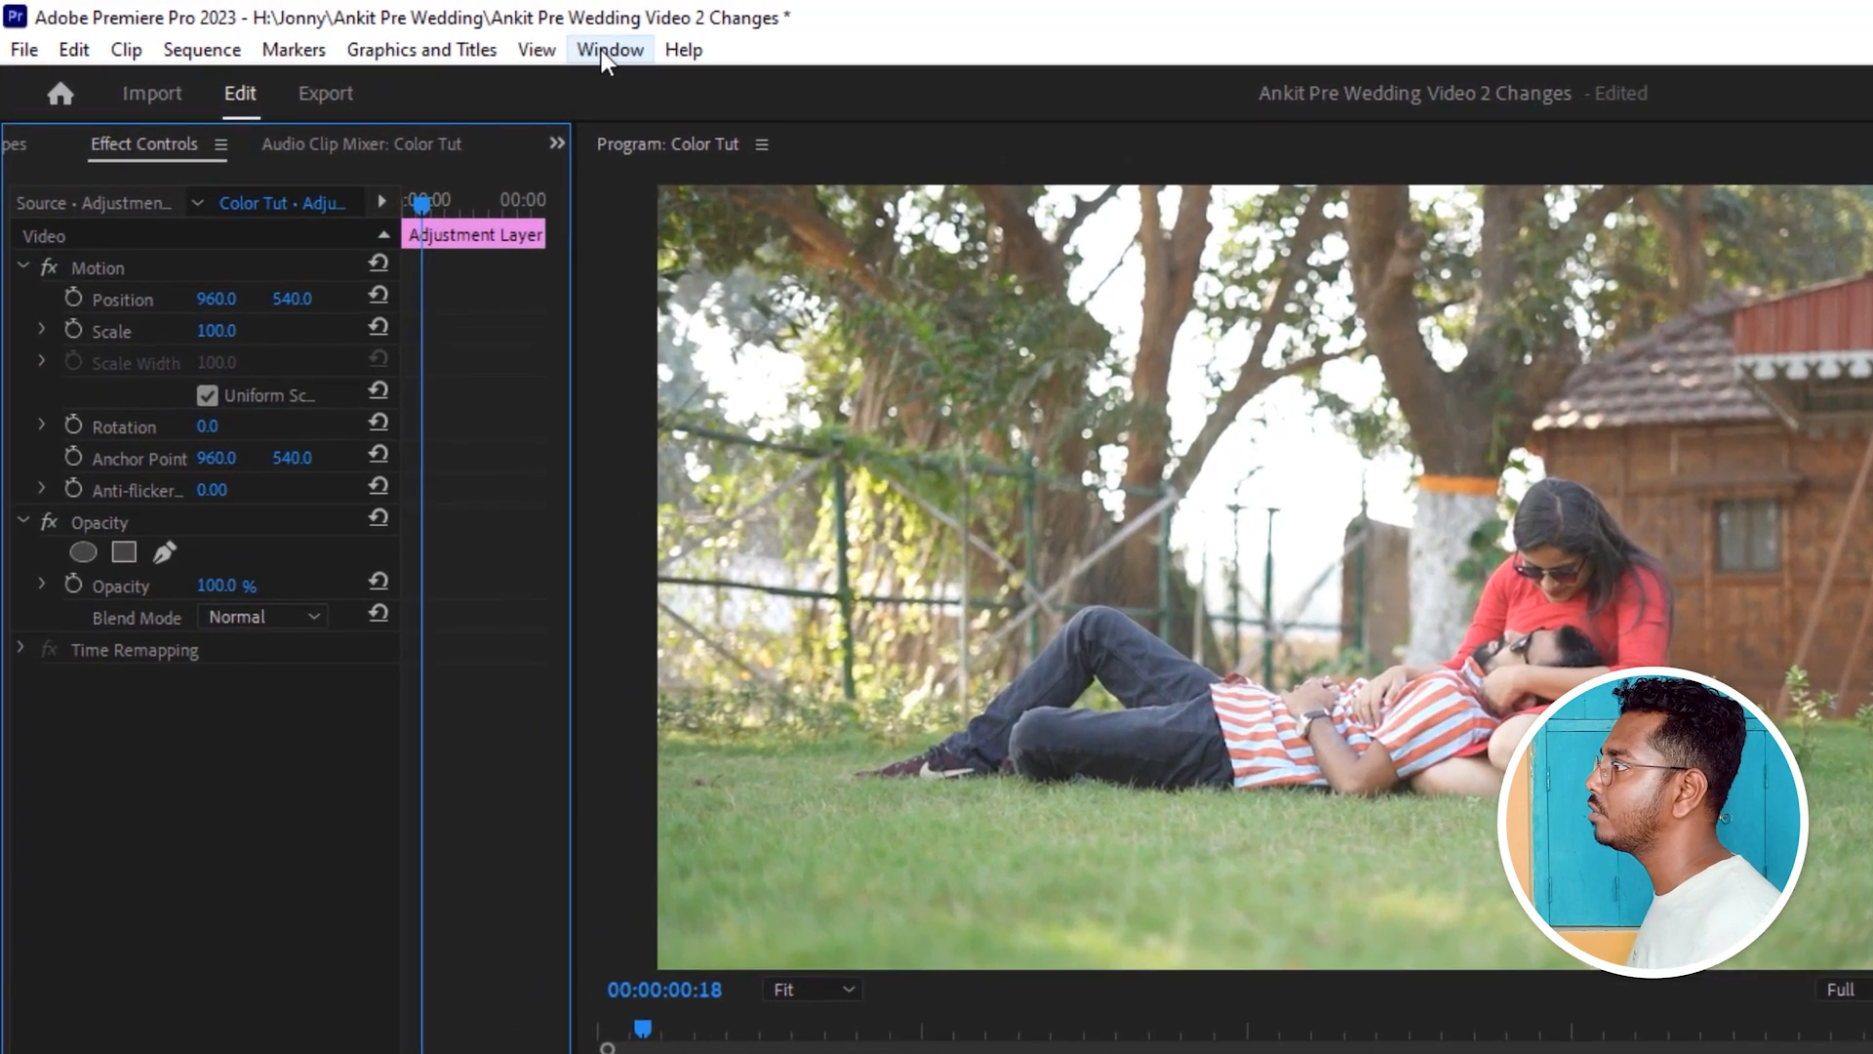
{"action": "left_click", "coordinate": [393, 31]}
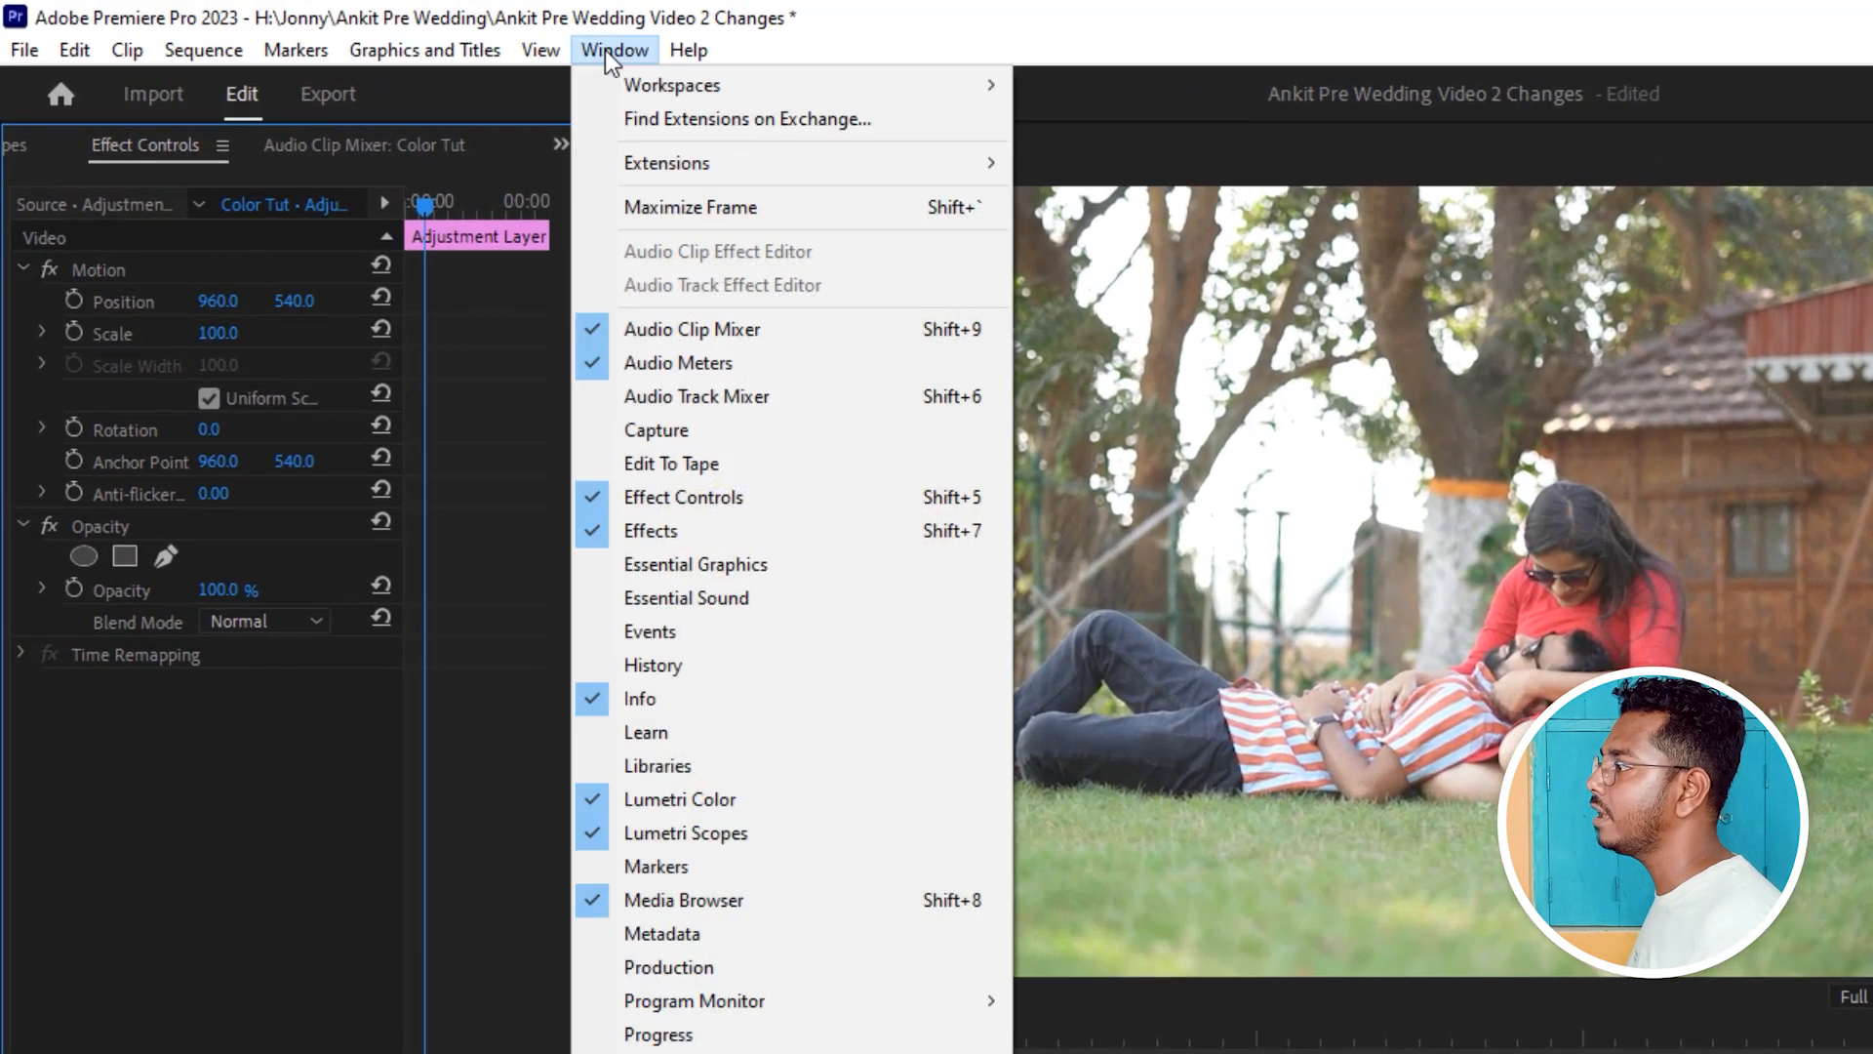
{"action": "left_click", "coordinate": [269, 773]}
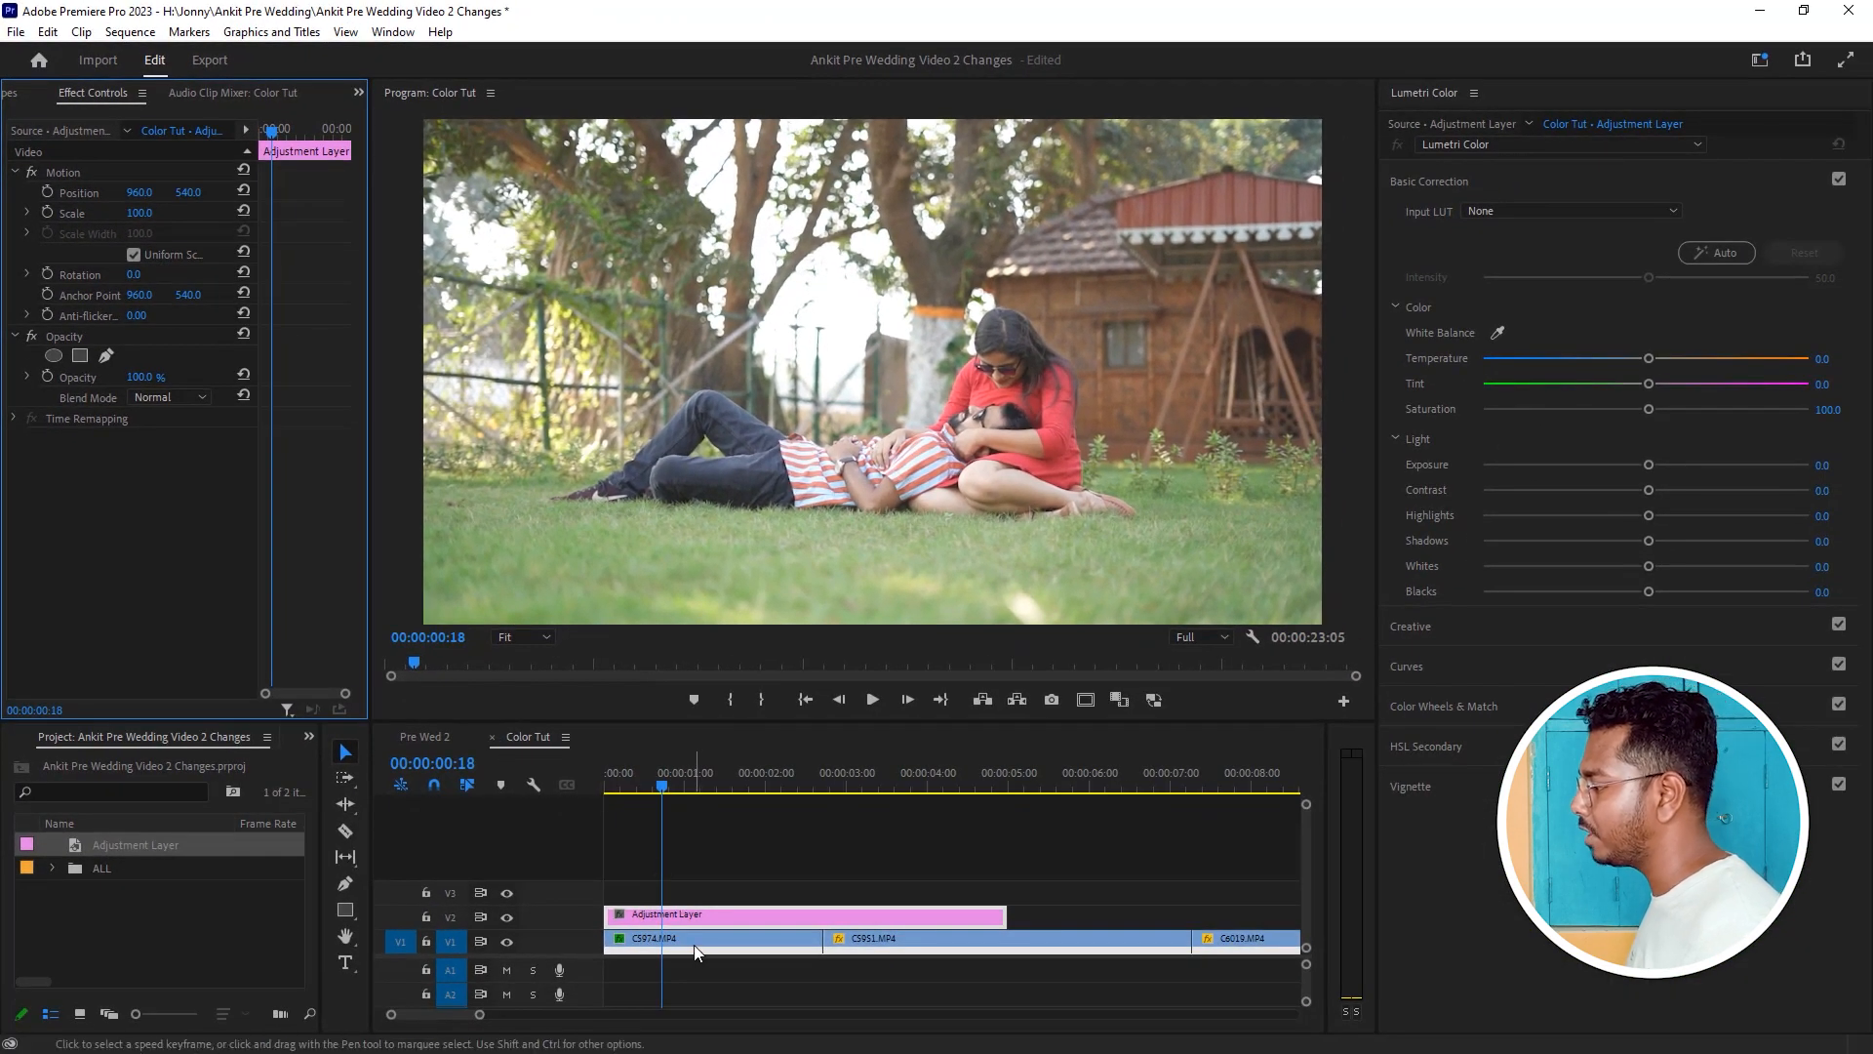
Switch the Lumetri Color effect on clip C5974.MP4 back on and keep Lumetri Color as the edited effect.
{"action": "left_click", "coordinate": [693, 944]}
{"action": "left_click", "coordinate": [33, 441]}
{"action": "left_click", "coordinate": [33, 441]}
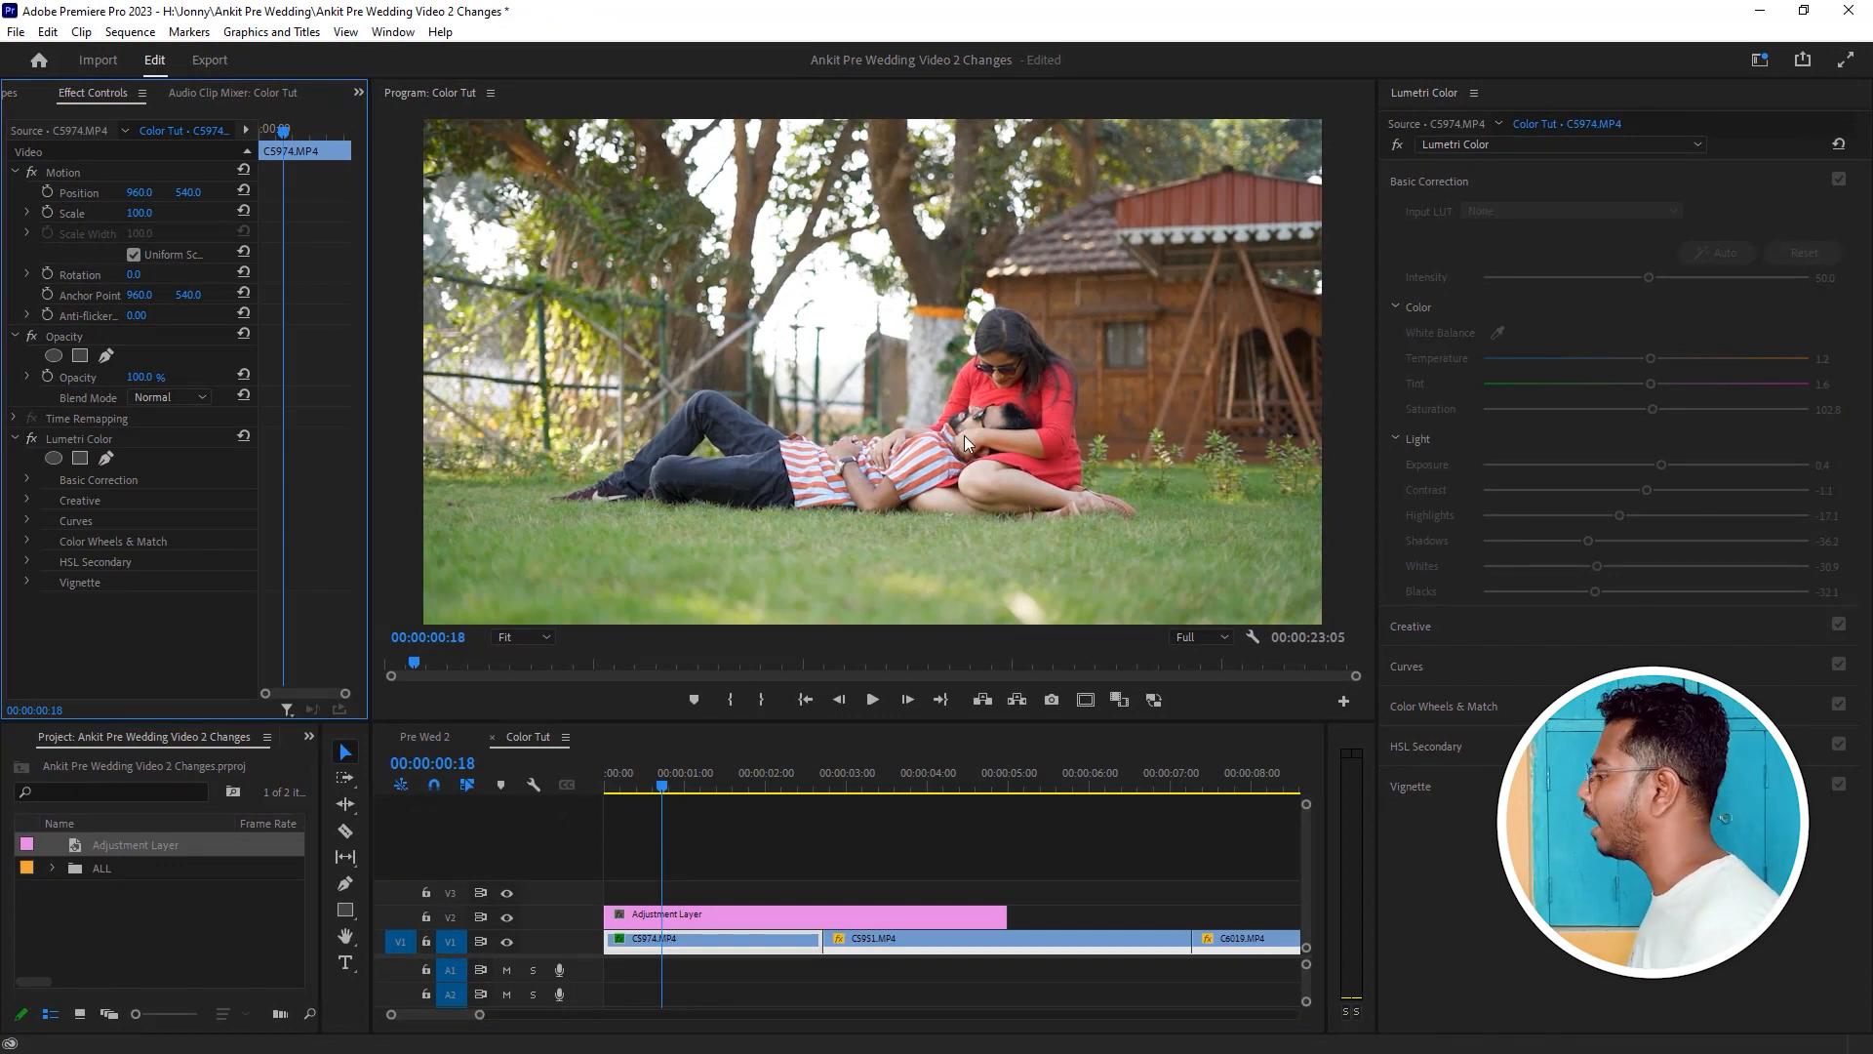
{"action": "left_click", "coordinate": [98, 440]}
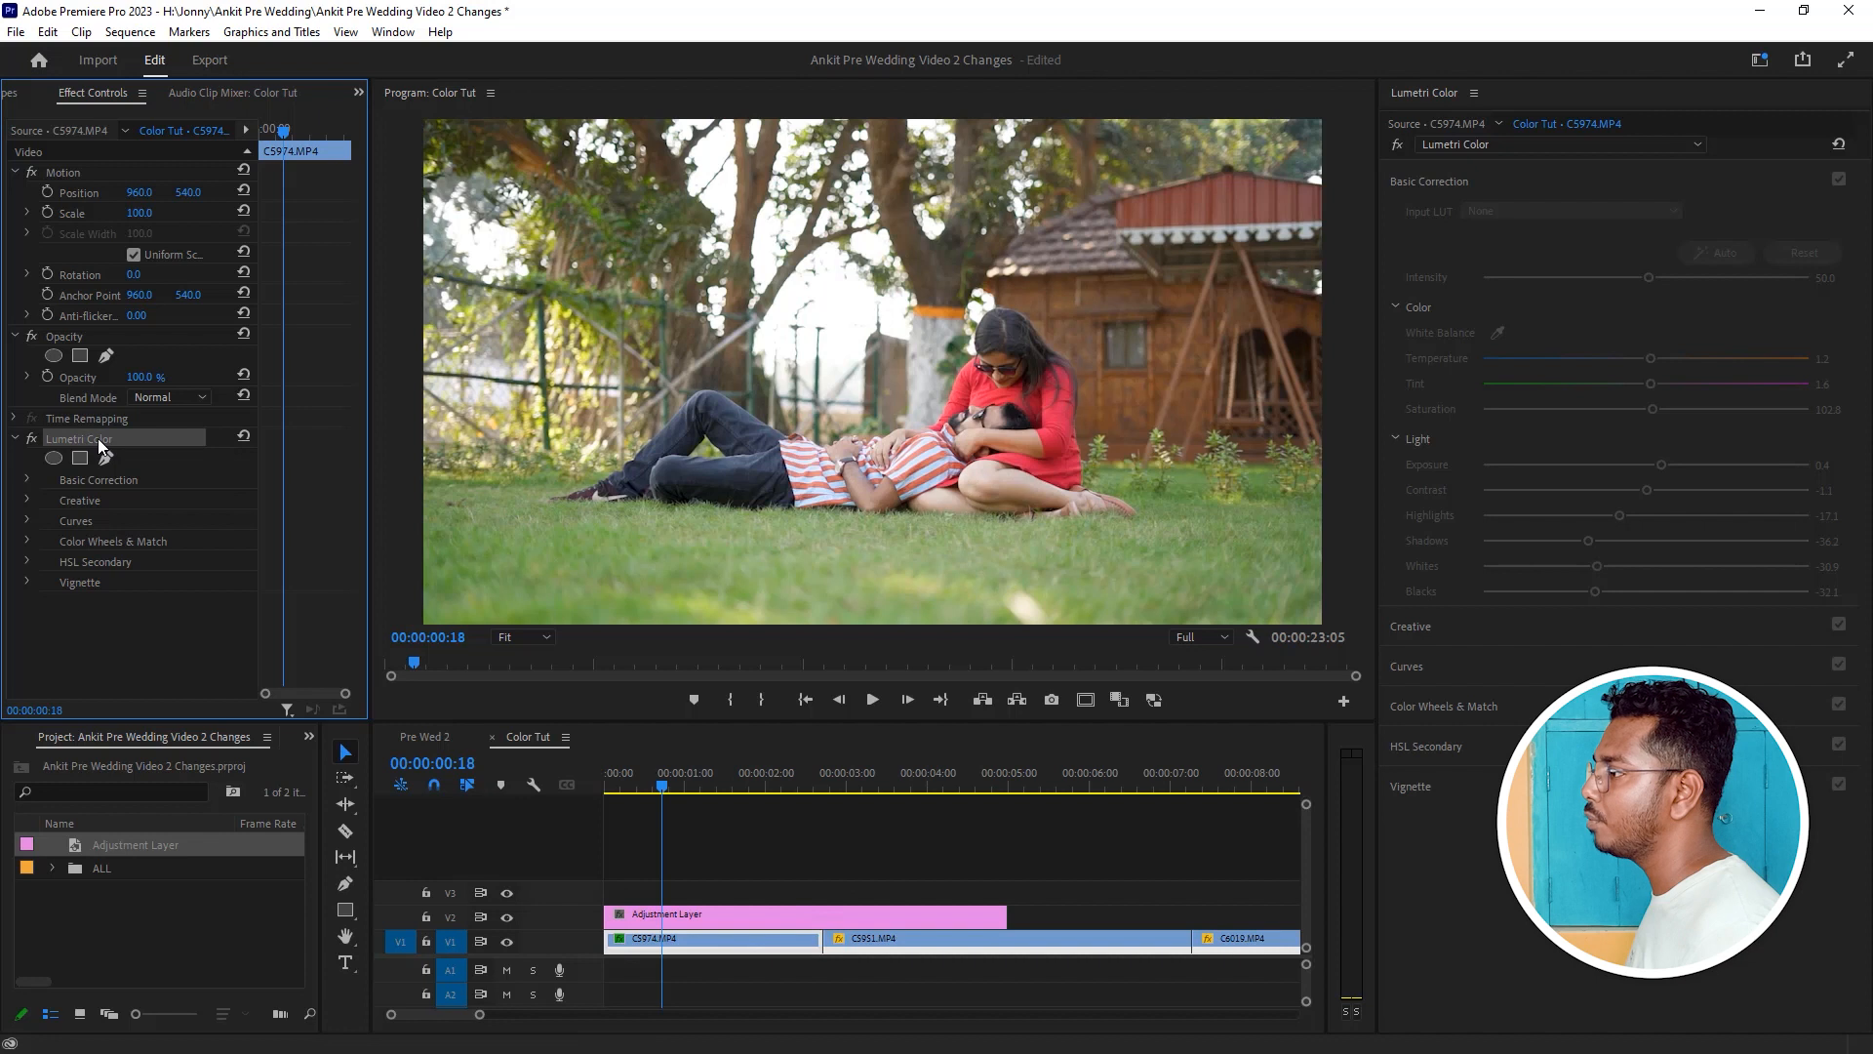
{"action": "left_click", "coordinate": [1481, 145]}
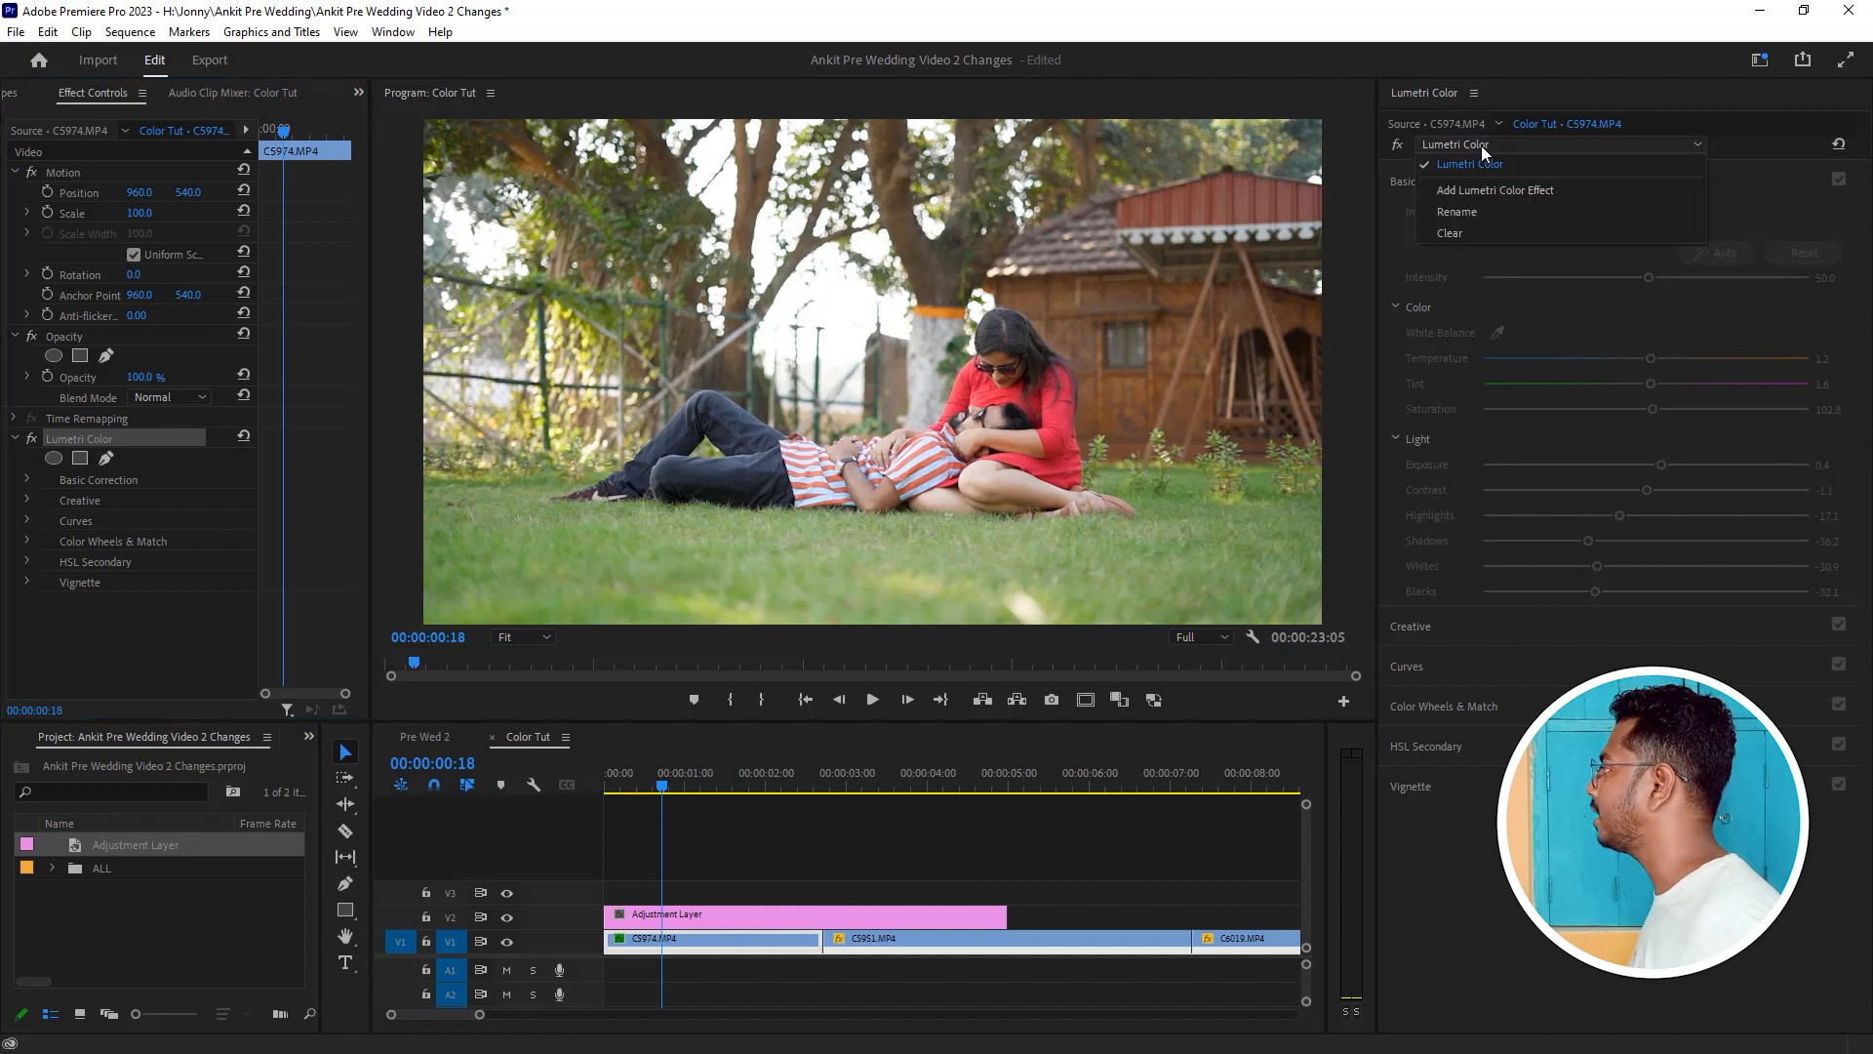
{"action": "left_click", "coordinate": [1467, 171]}
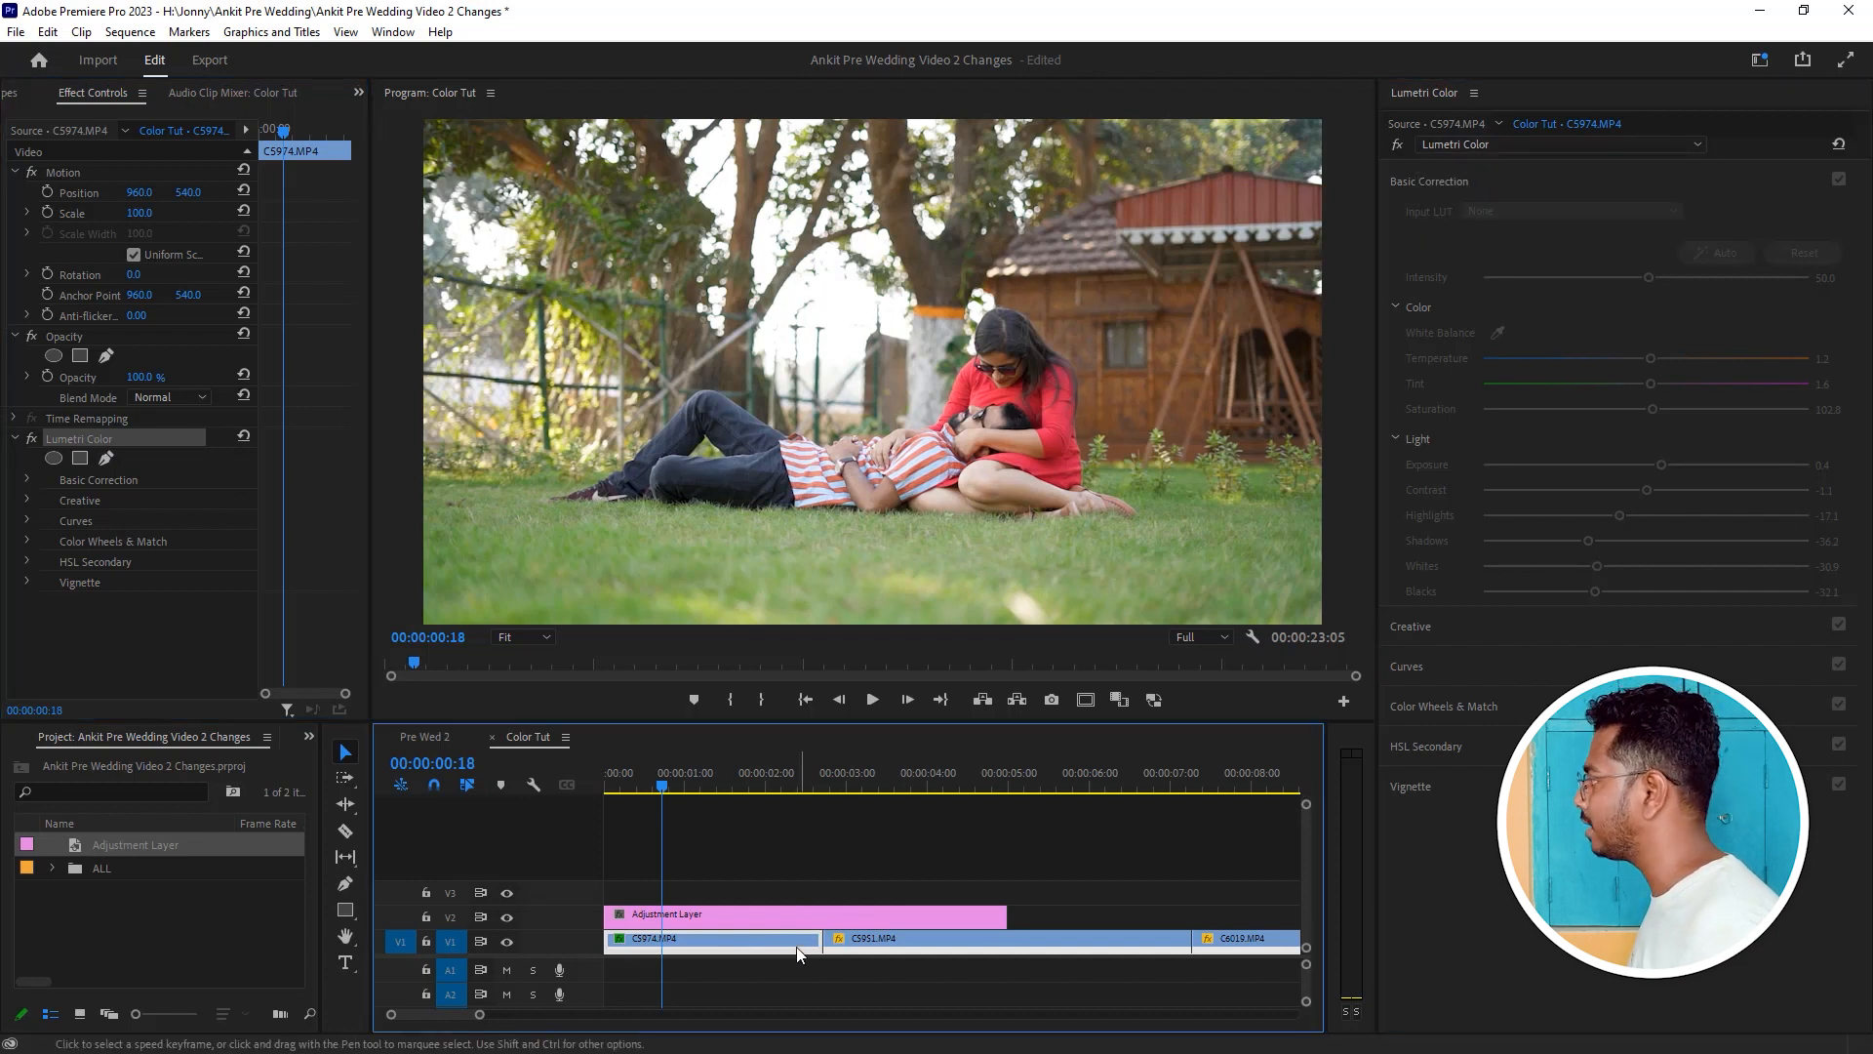
Scrub through and play back the first clip from the sequence start to review the corrected colours.
{"action": "left_click", "coordinate": [691, 777]}
{"action": "left_click_drag", "start_coordinate": [693, 780], "coordinate": [734, 786]}
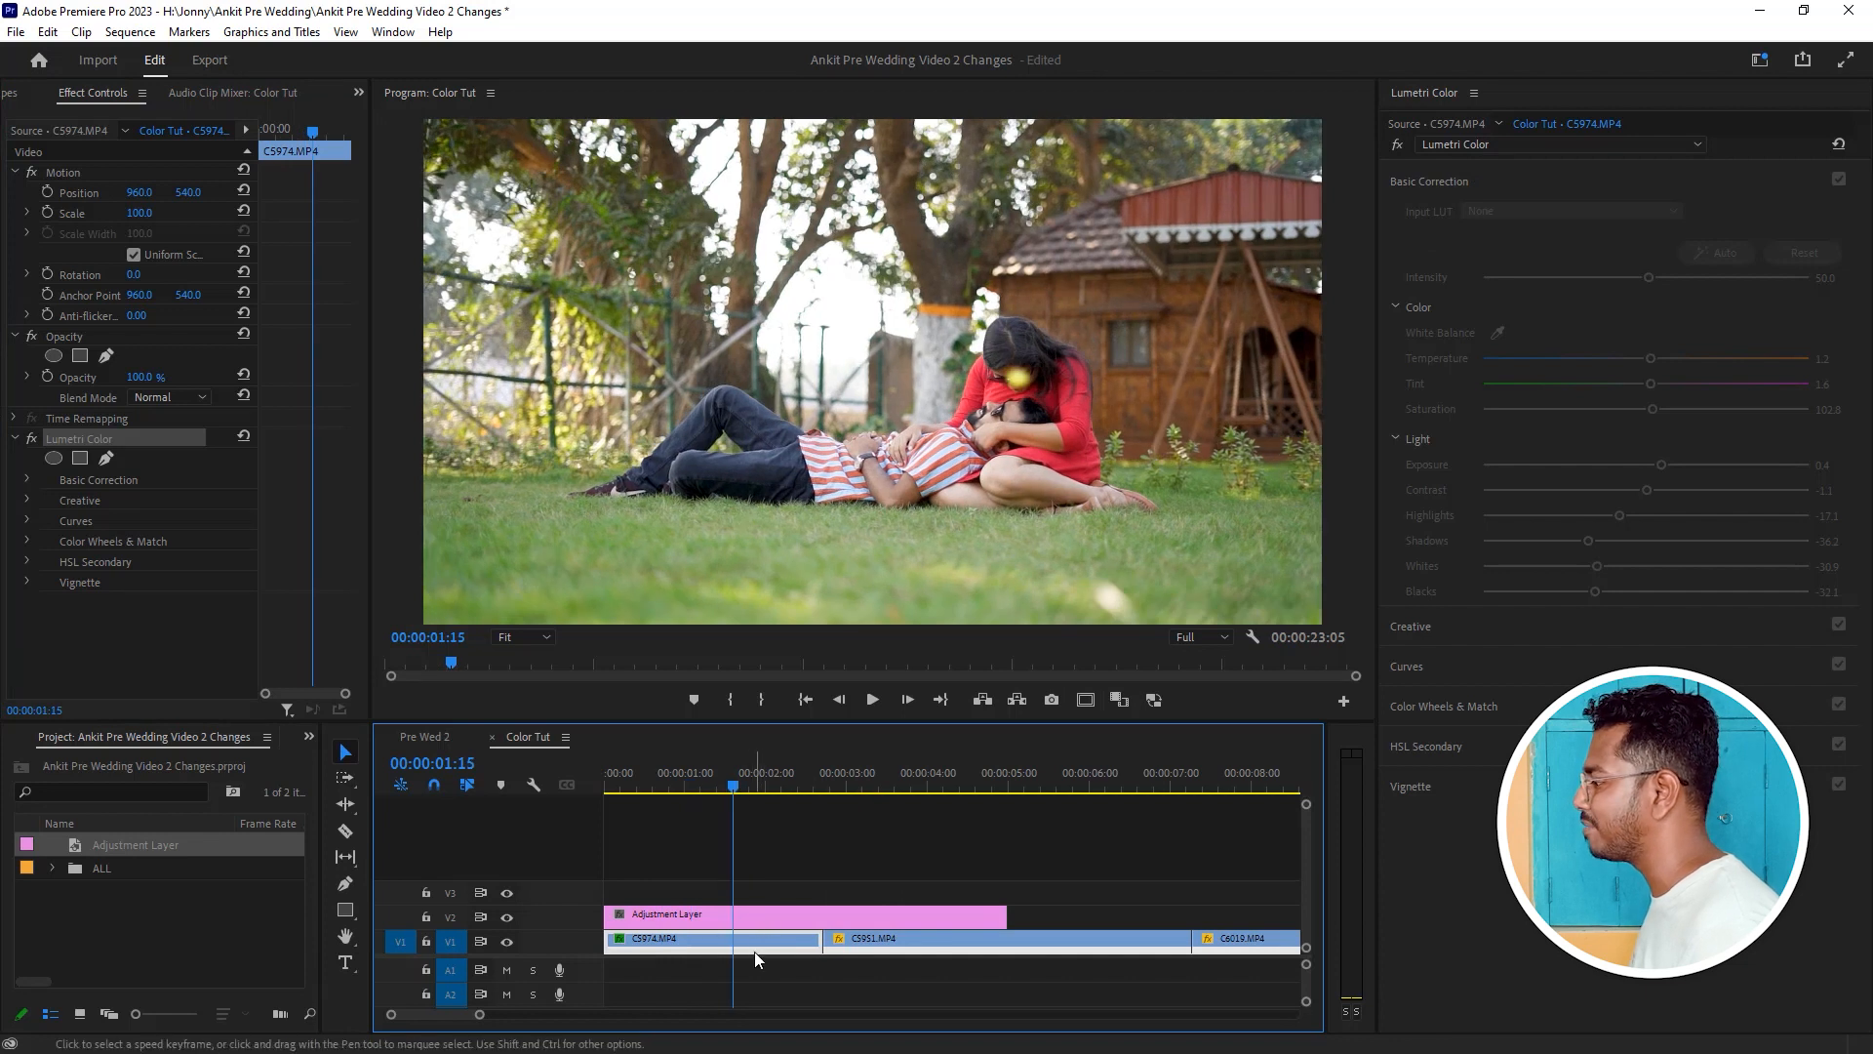
{"action": "key", "text": "b"}
{"action": "key", "text": "space"}
{"action": "key", "text": "space"}
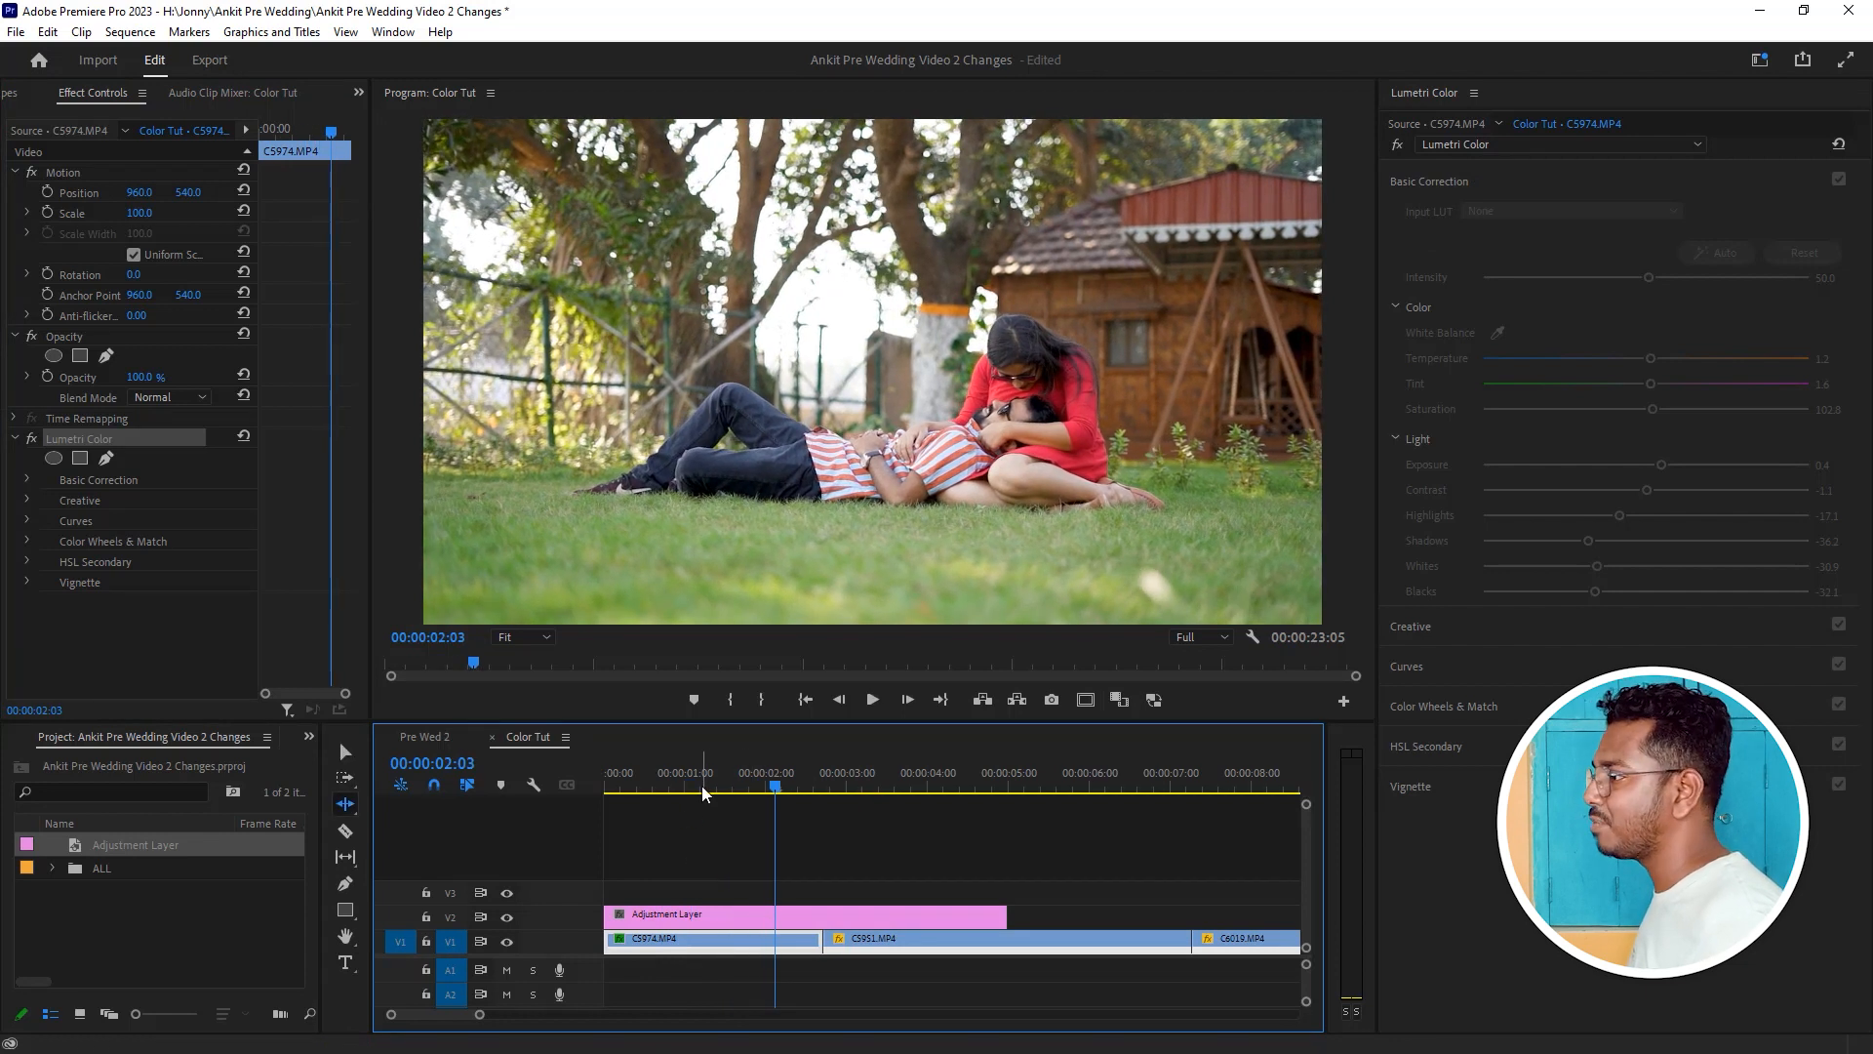
{"action": "key", "text": "v"}
{"action": "left_click_drag", "start_coordinate": [701, 787], "coordinate": [500, 820]}
{"action": "key", "text": "space"}
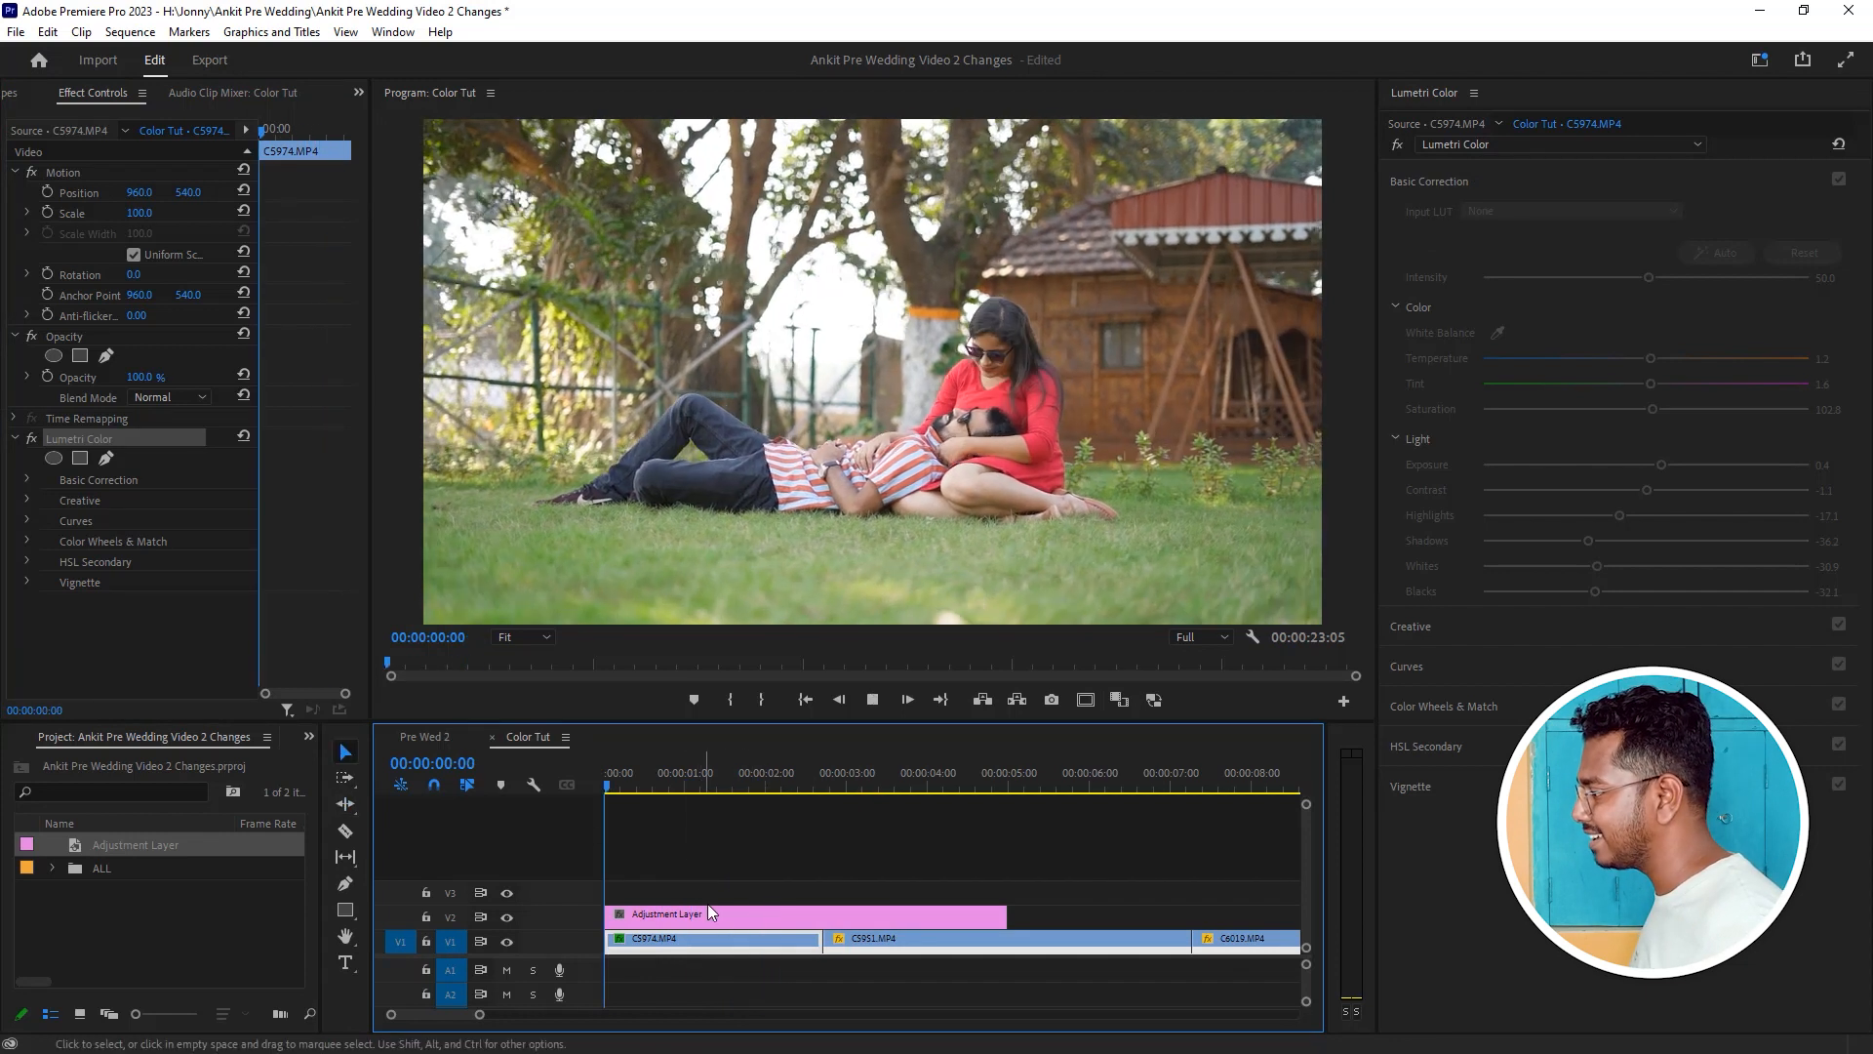
{"action": "key", "text": "space"}
Set C5974.MP4's Basic Correction to Contrast 7.5, Shadows -40.3 and Blacks -34.3, and compare the image with the correction off and on.
{"action": "left_click", "coordinate": [1448, 180]}
{"action": "left_click", "coordinate": [1464, 185]}
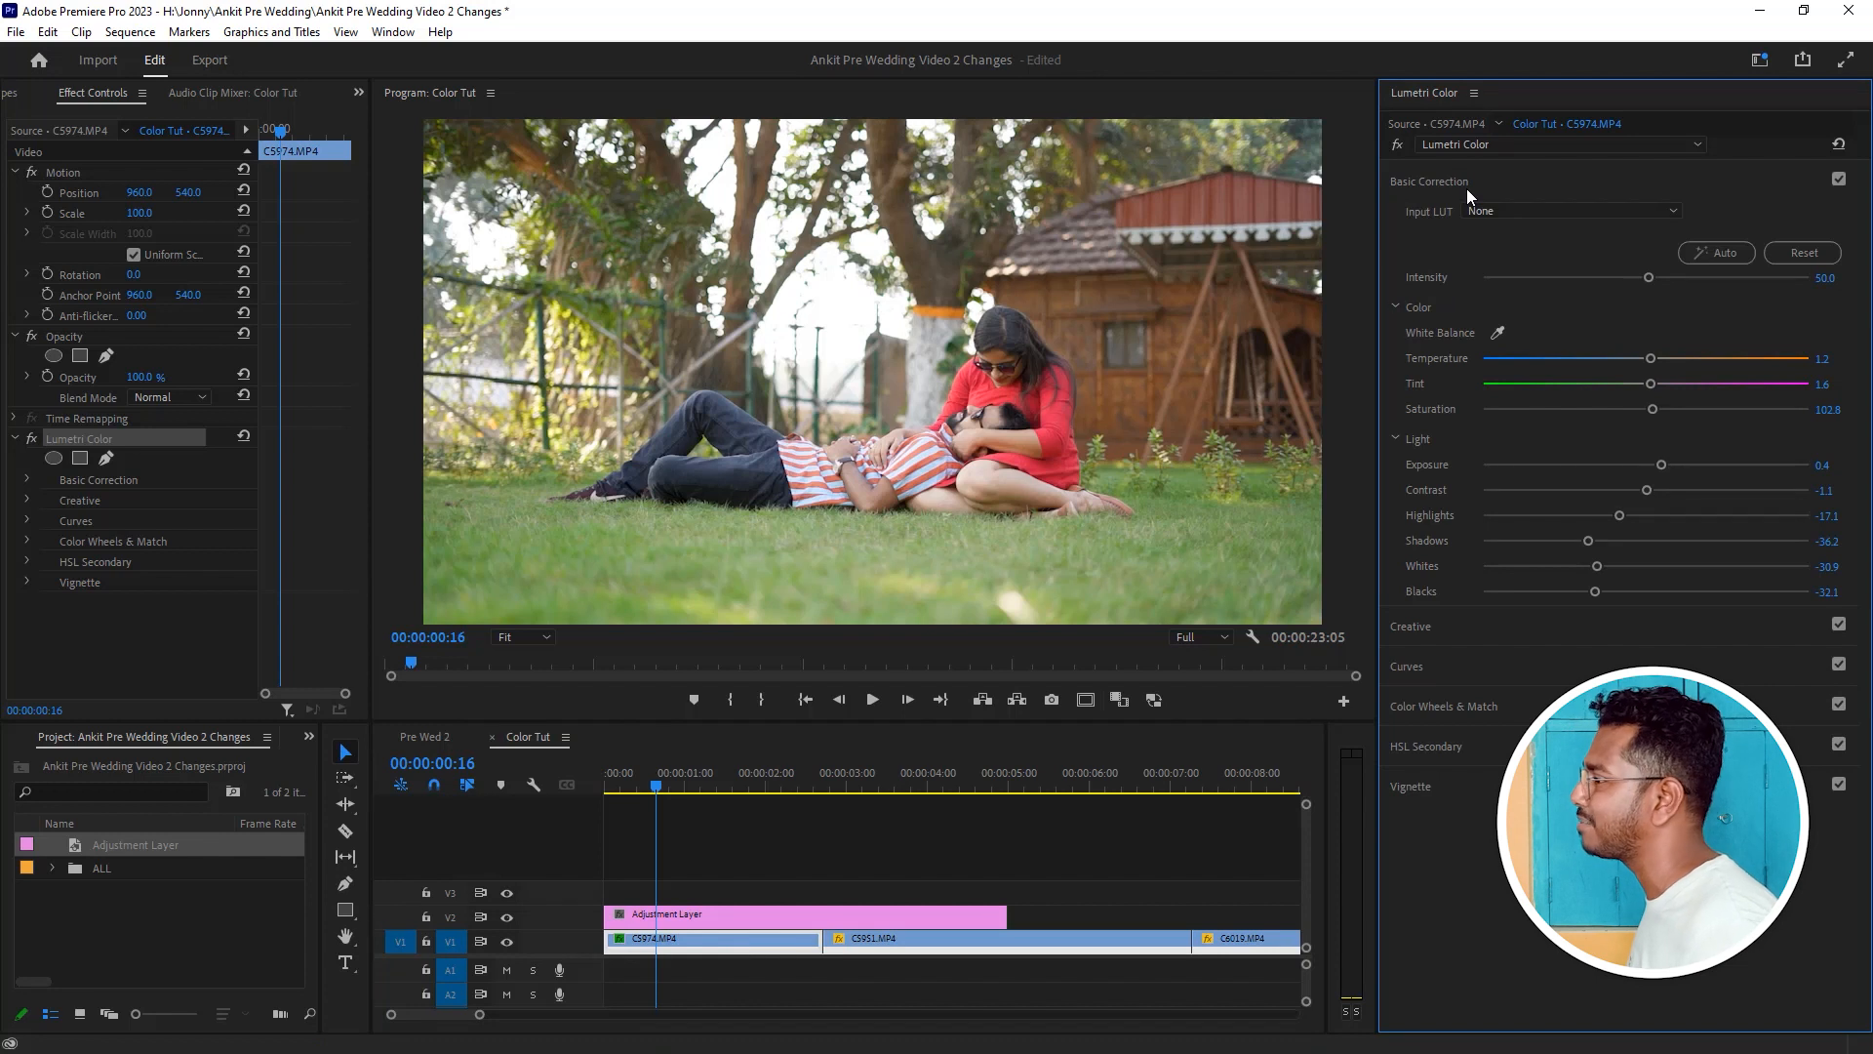
{"action": "left_click", "coordinate": [1454, 182]}
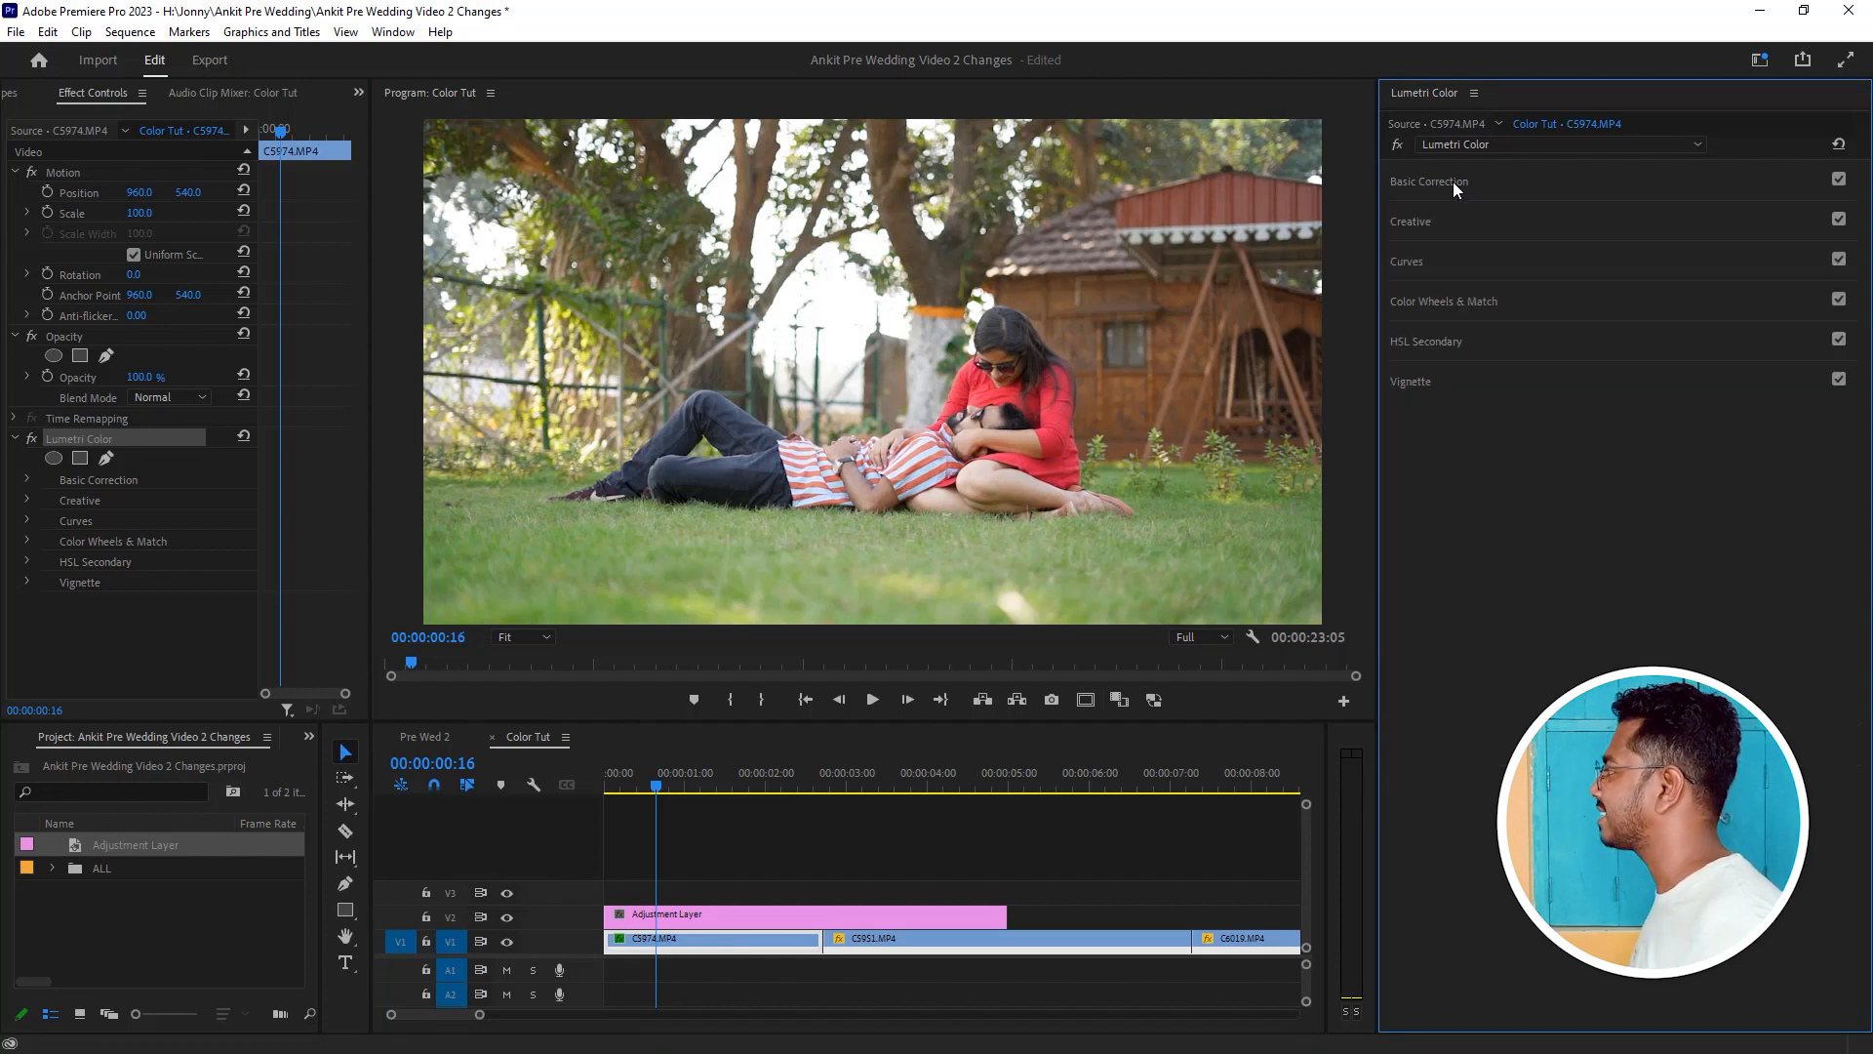
{"action": "left_click", "coordinate": [1461, 179]}
{"action": "left_click_drag", "start_coordinate": [660, 786], "coordinate": [691, 837]}
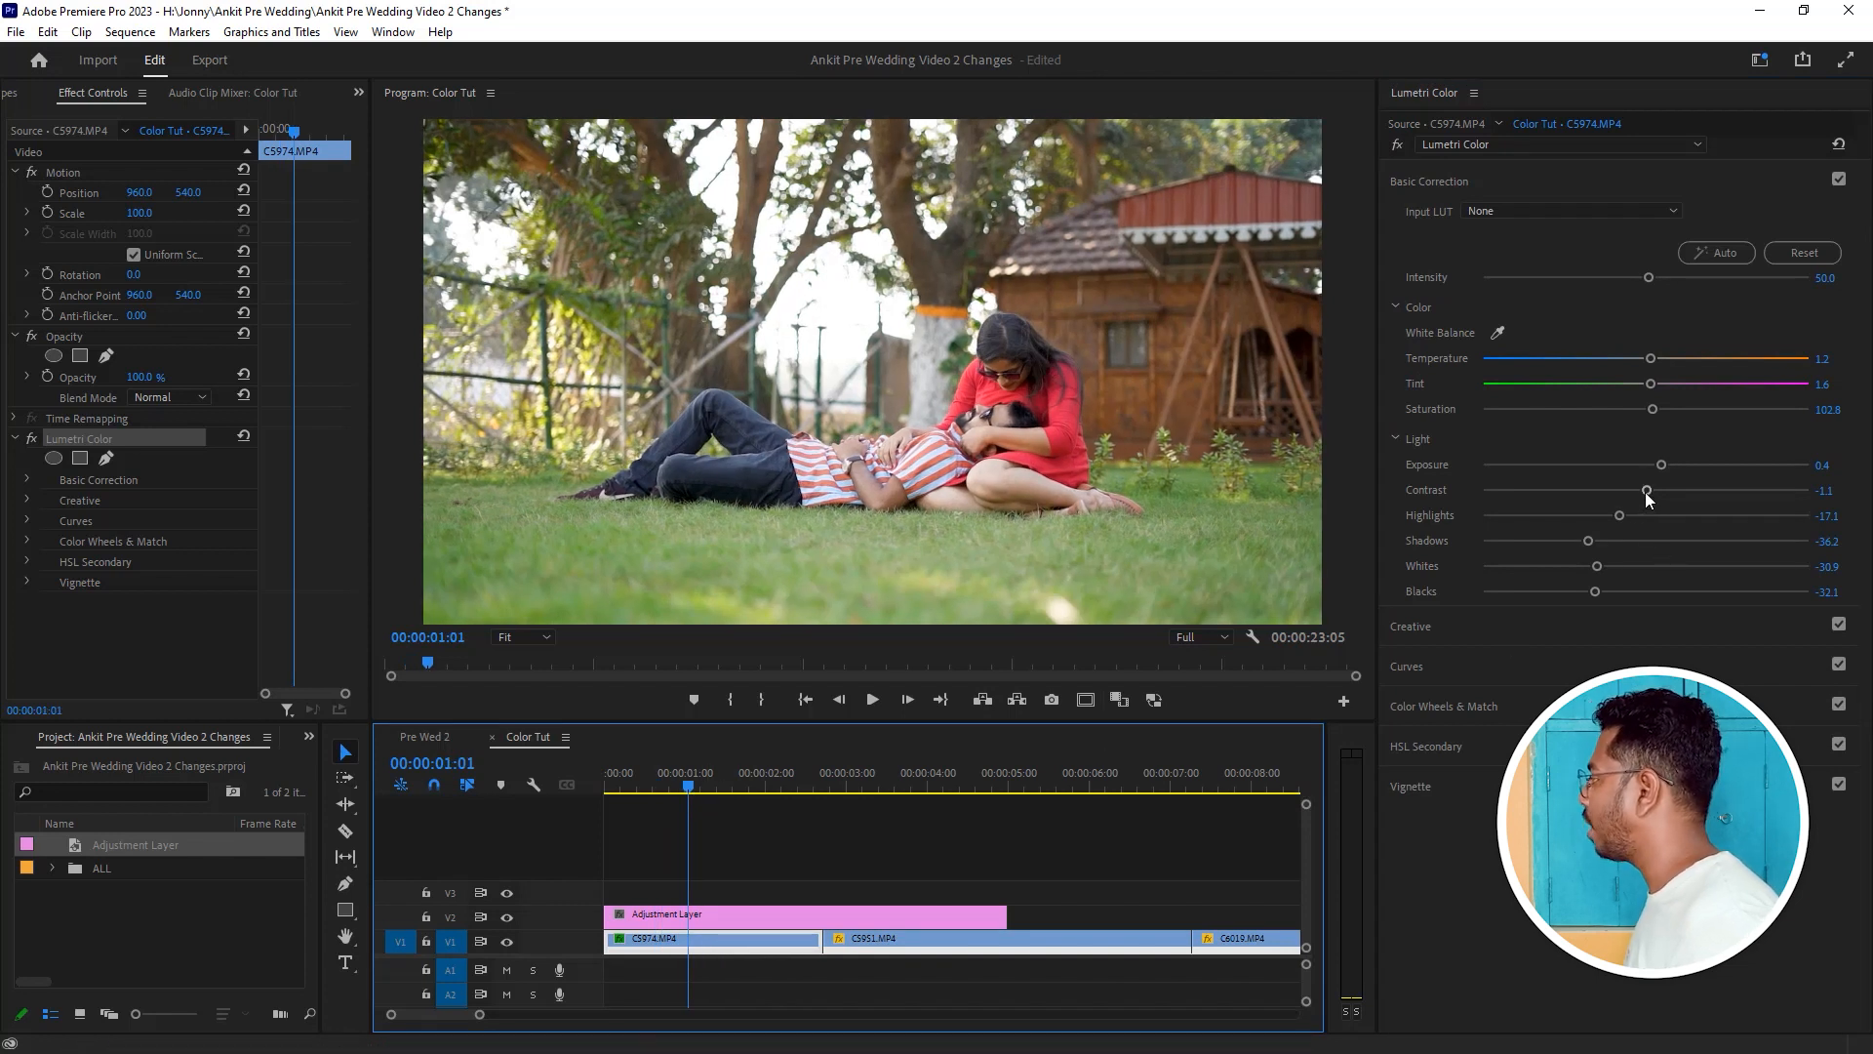
{"action": "left_click_drag", "start_coordinate": [1645, 491], "coordinate": [1659, 494]}
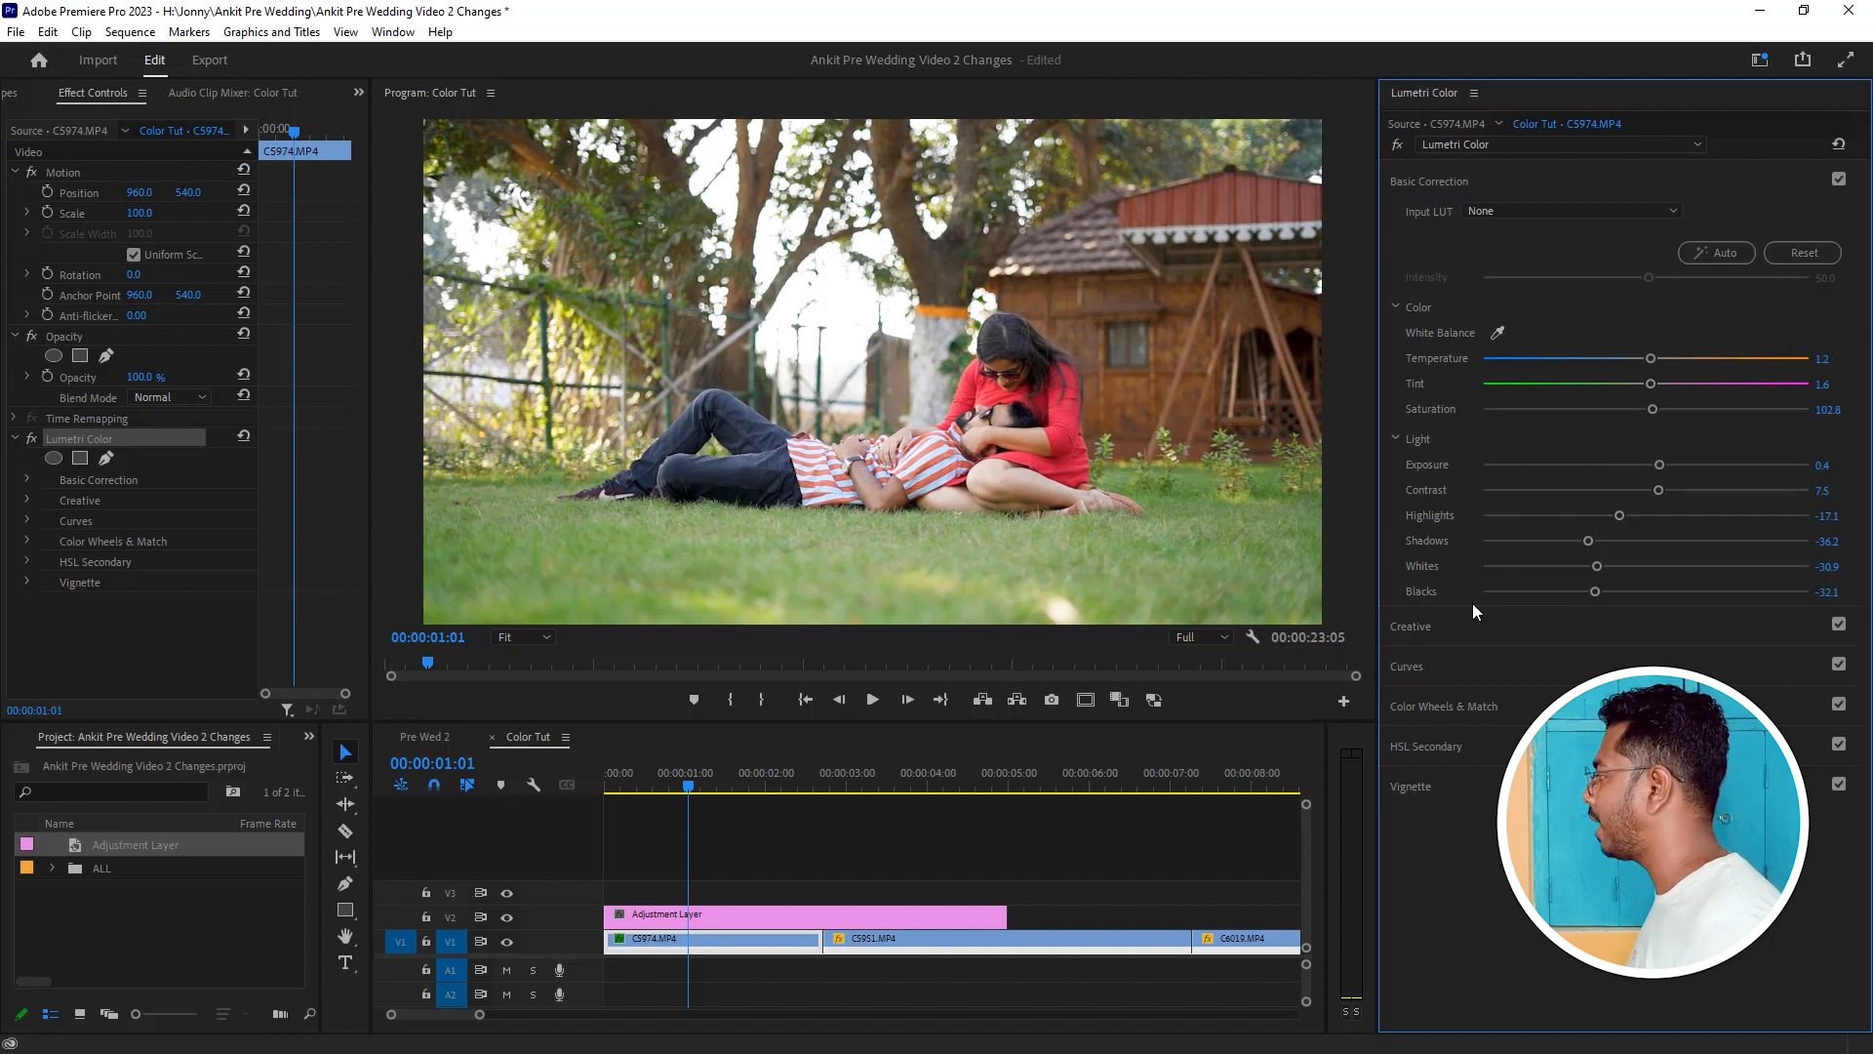
{"action": "left_click_drag", "start_coordinate": [1588, 541], "coordinate": [1588, 589]}
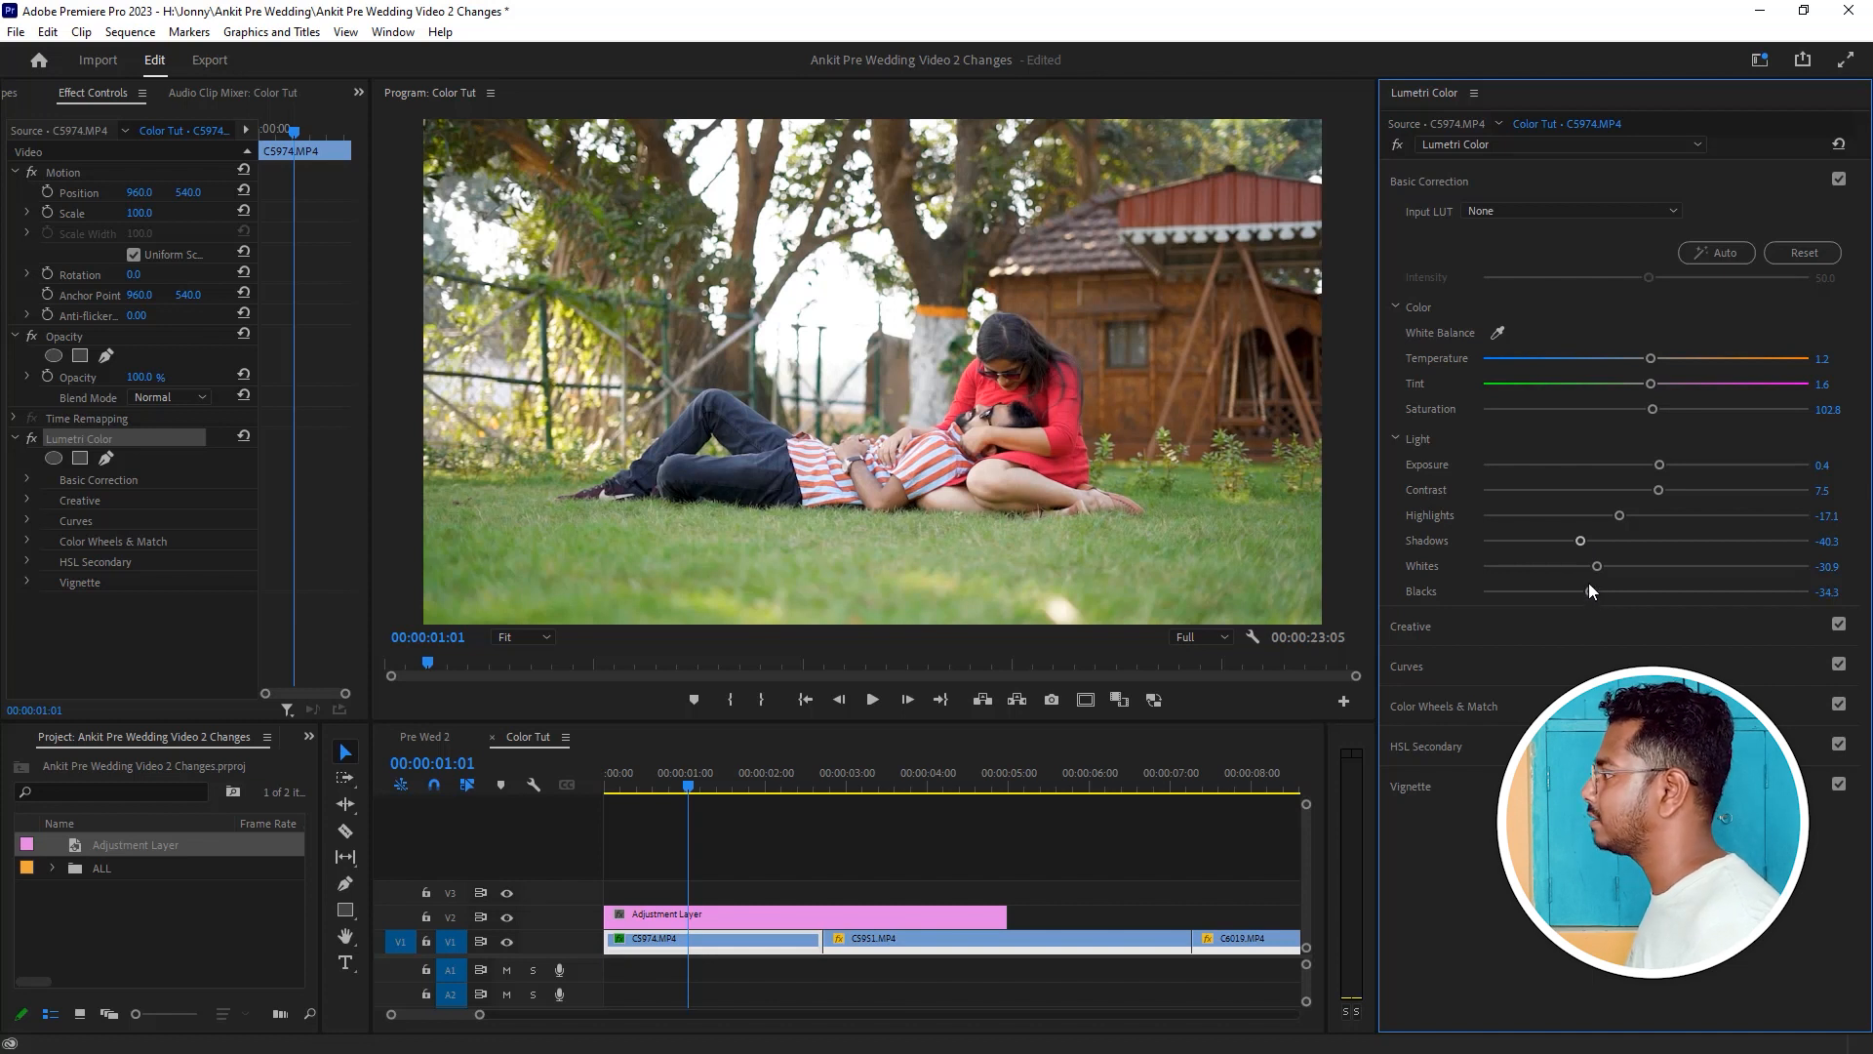
{"action": "left_click", "coordinate": [1842, 182]}
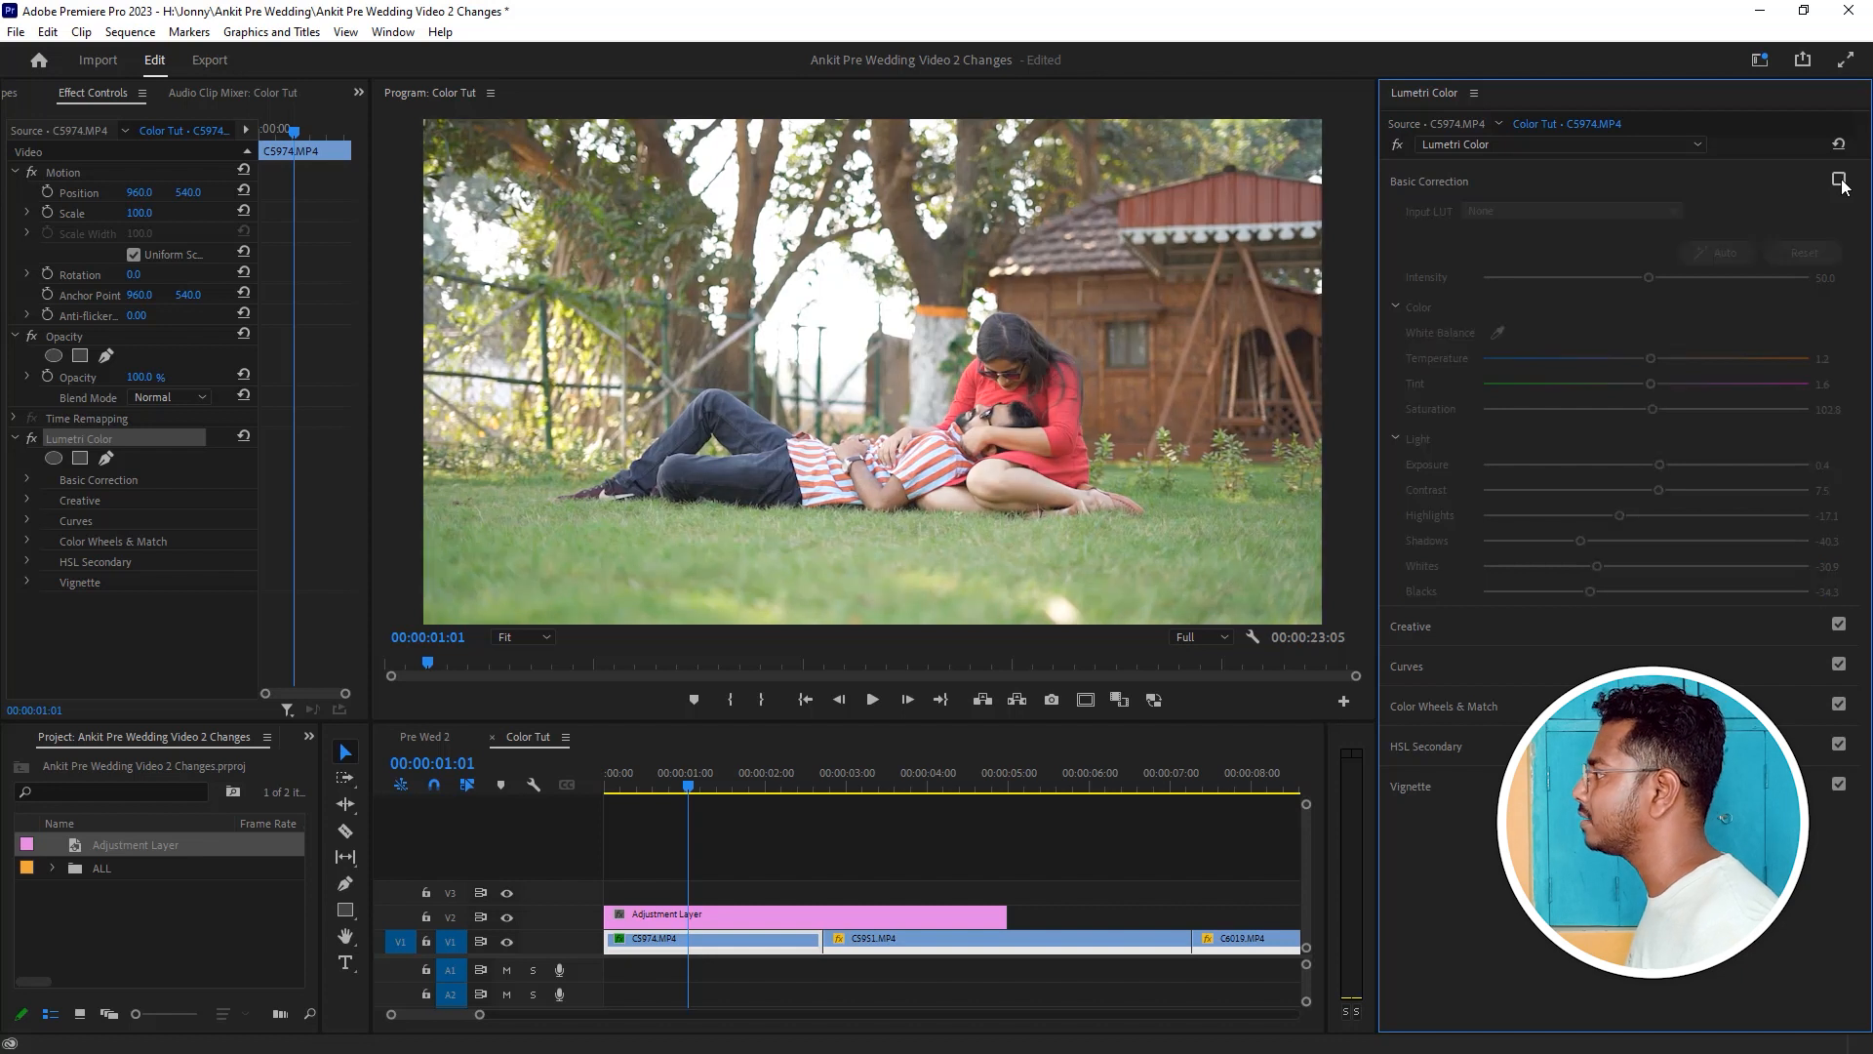
{"action": "left_click", "coordinate": [1842, 182]}
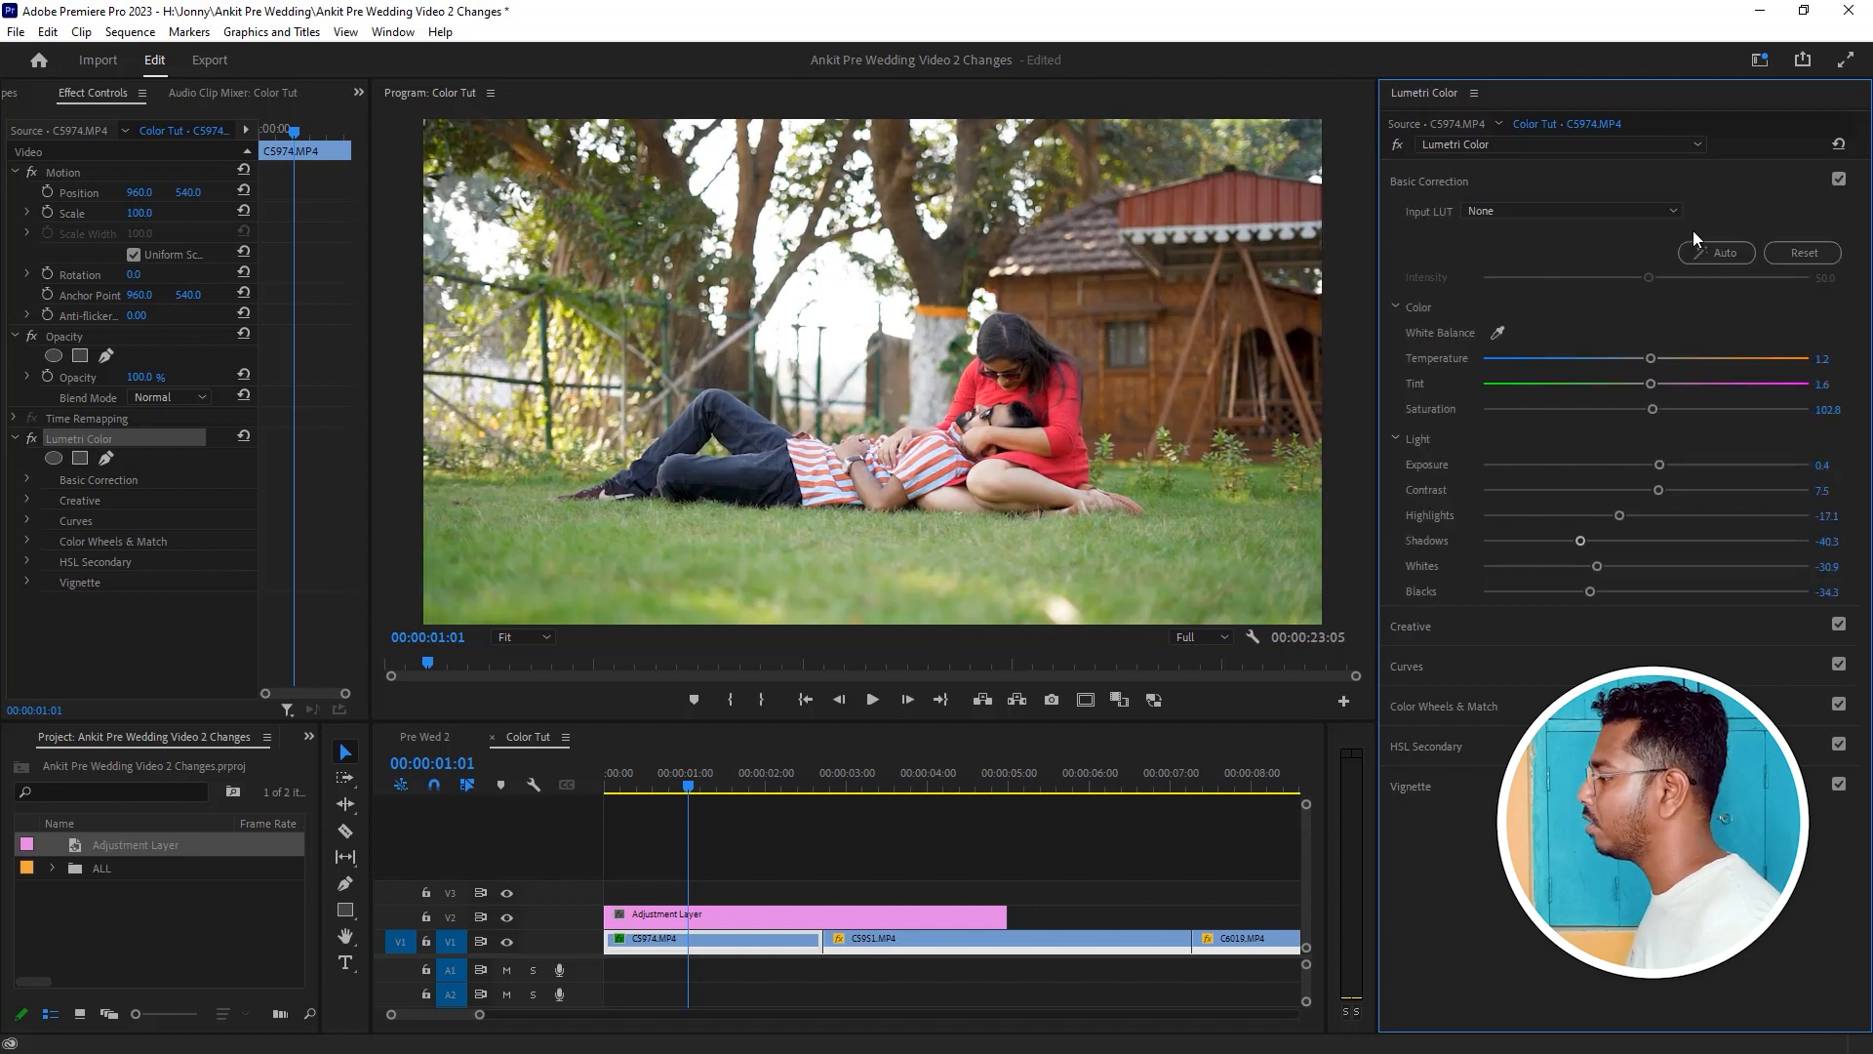
Extend the adjustment layer on V2 to the end of clip C5929.MP4 and return the playhead to 00:00:01:09.
{"action": "left_click_drag", "start_coordinate": [479, 1015], "coordinate": [593, 1019]}
{"action": "left_click_drag", "start_coordinate": [715, 915], "coordinate": [894, 915]}
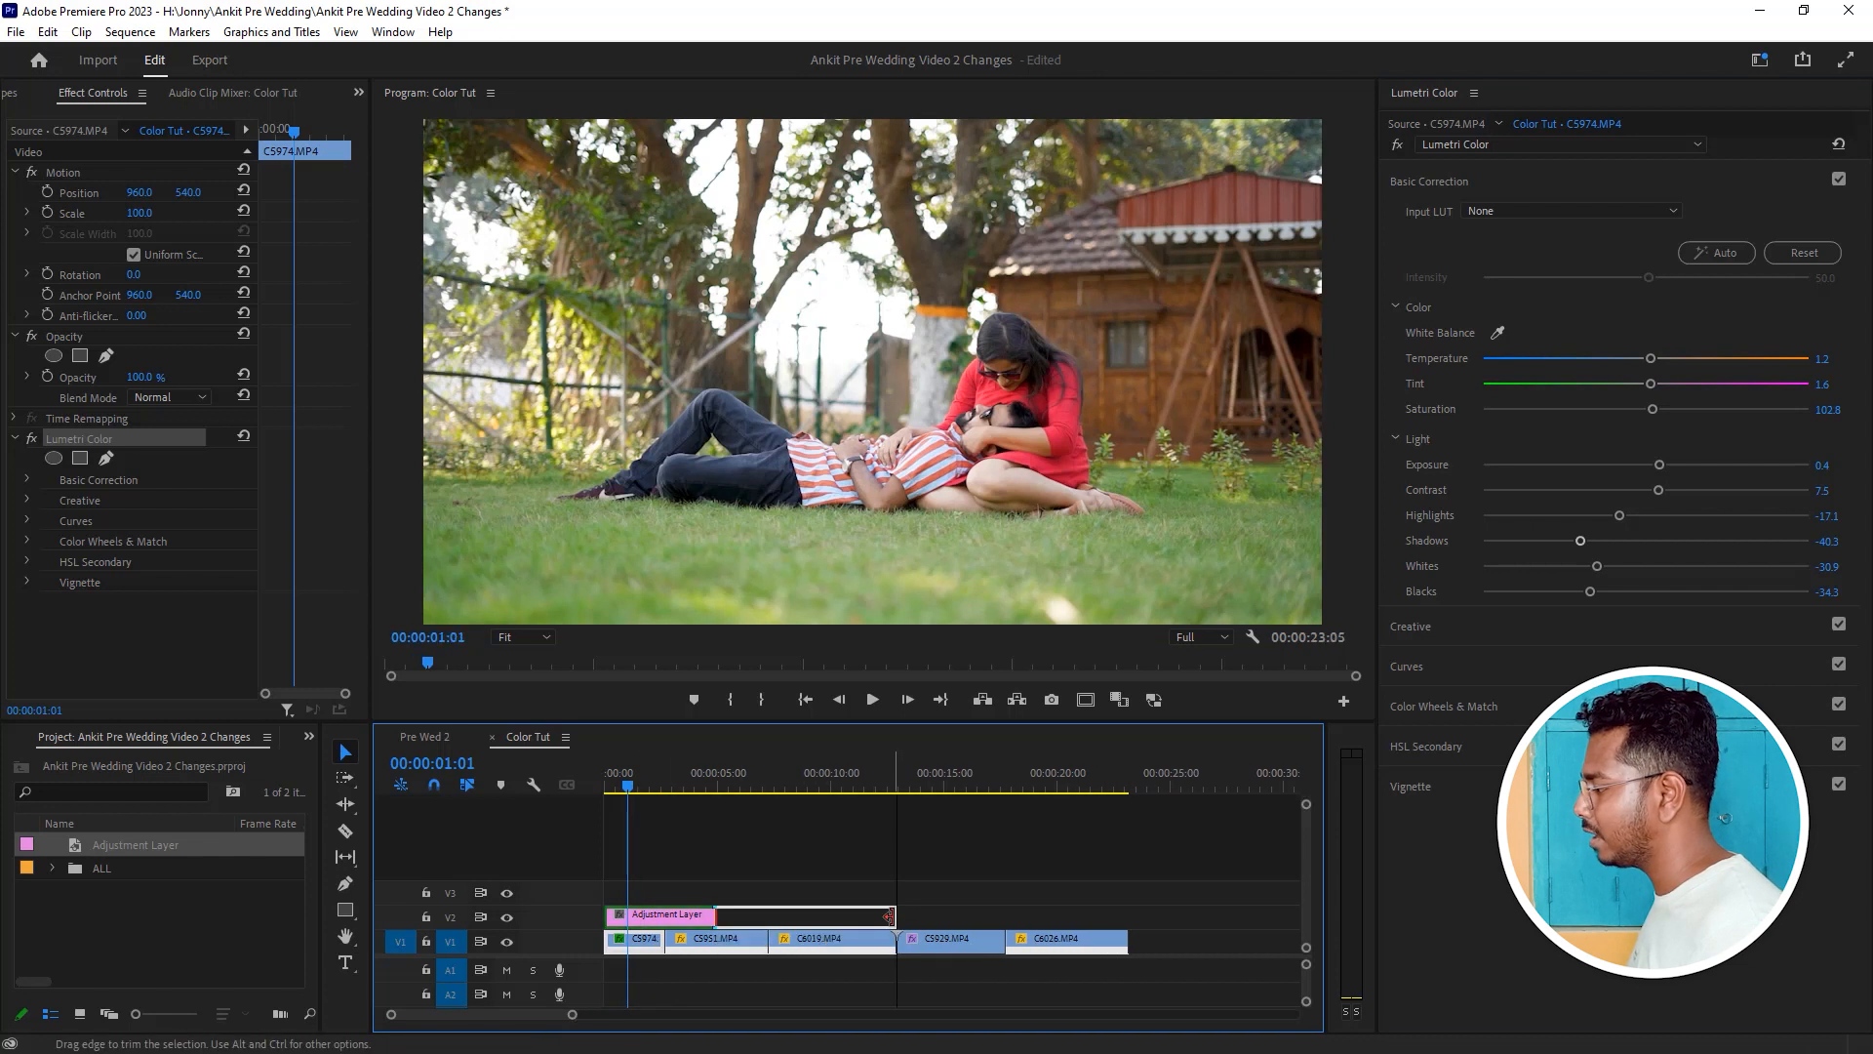
{"action": "left_click_drag", "start_coordinate": [722, 771], "coordinate": [823, 771]}
{"action": "left_click_drag", "start_coordinate": [894, 915], "coordinate": [1005, 915]}
{"action": "left_click_drag", "start_coordinate": [929, 770], "coordinate": [634, 813]}
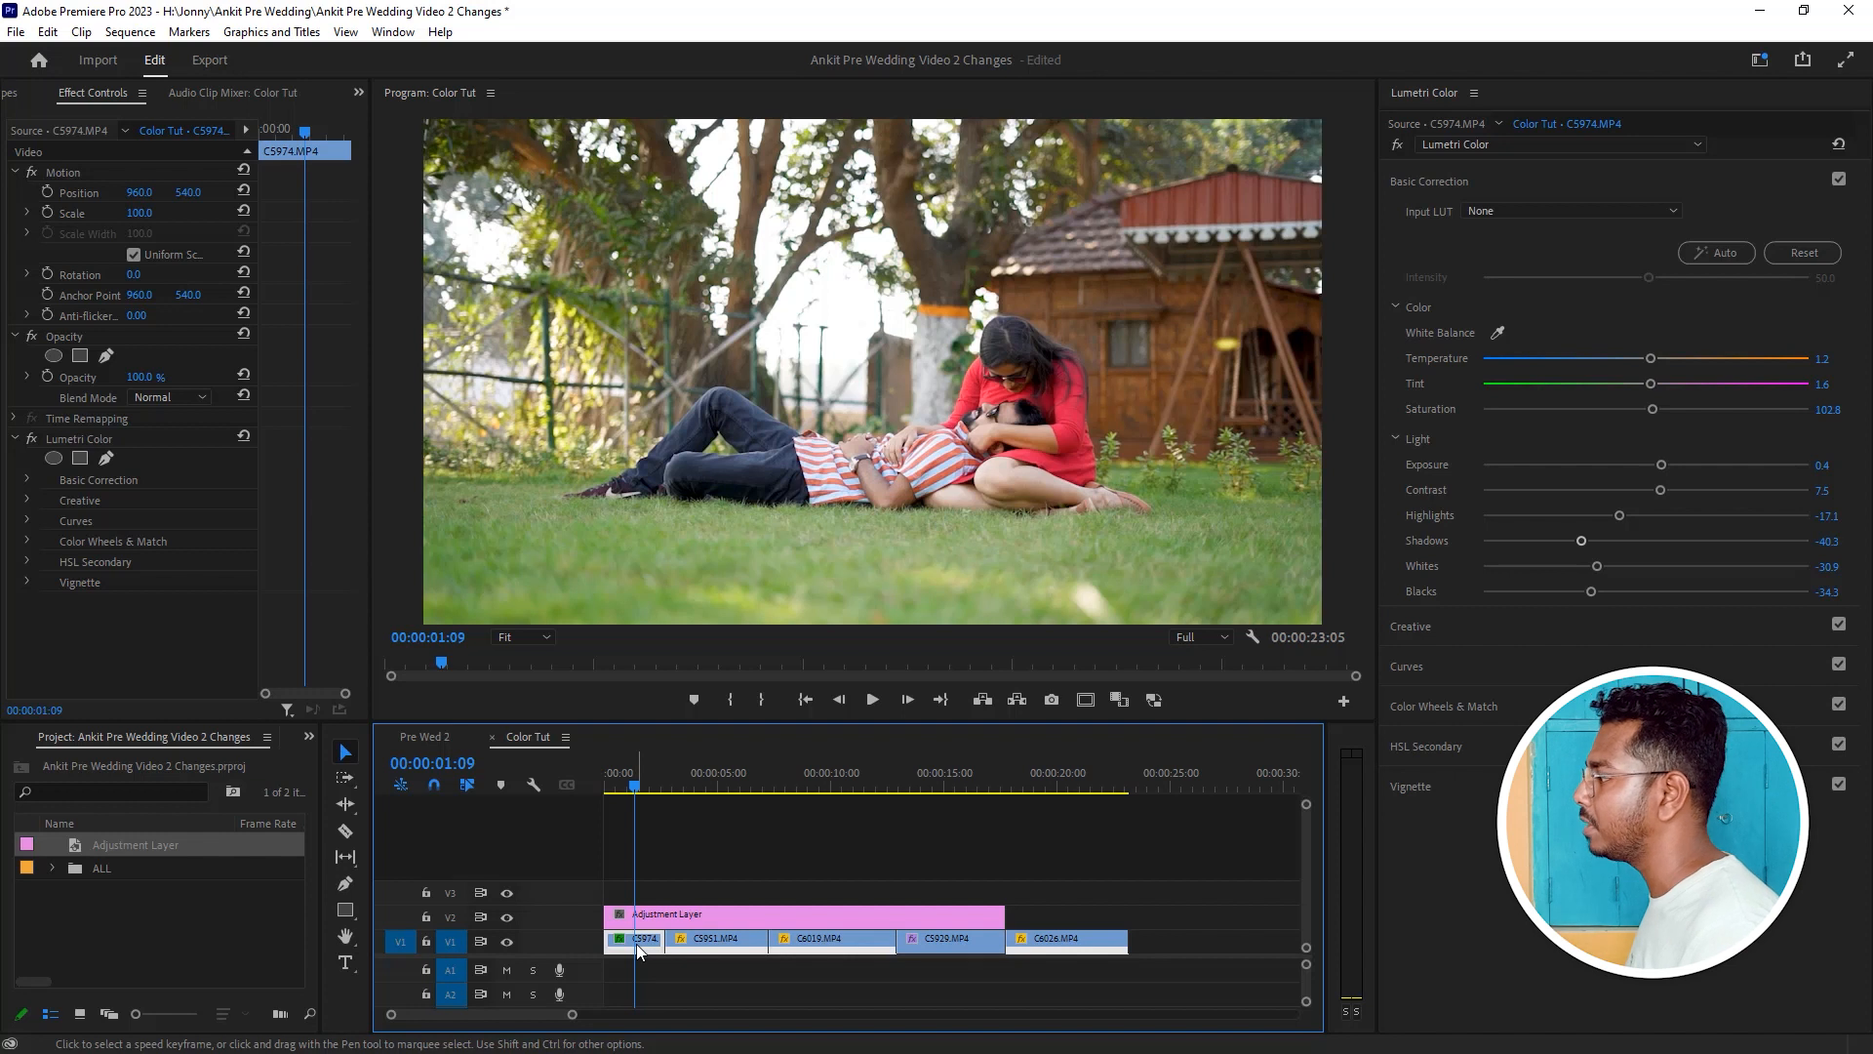
Move the Lumetri Color effect from clip C5974.MP4 to the adjustment layer on V2.
{"action": "left_click", "coordinate": [111, 437]}
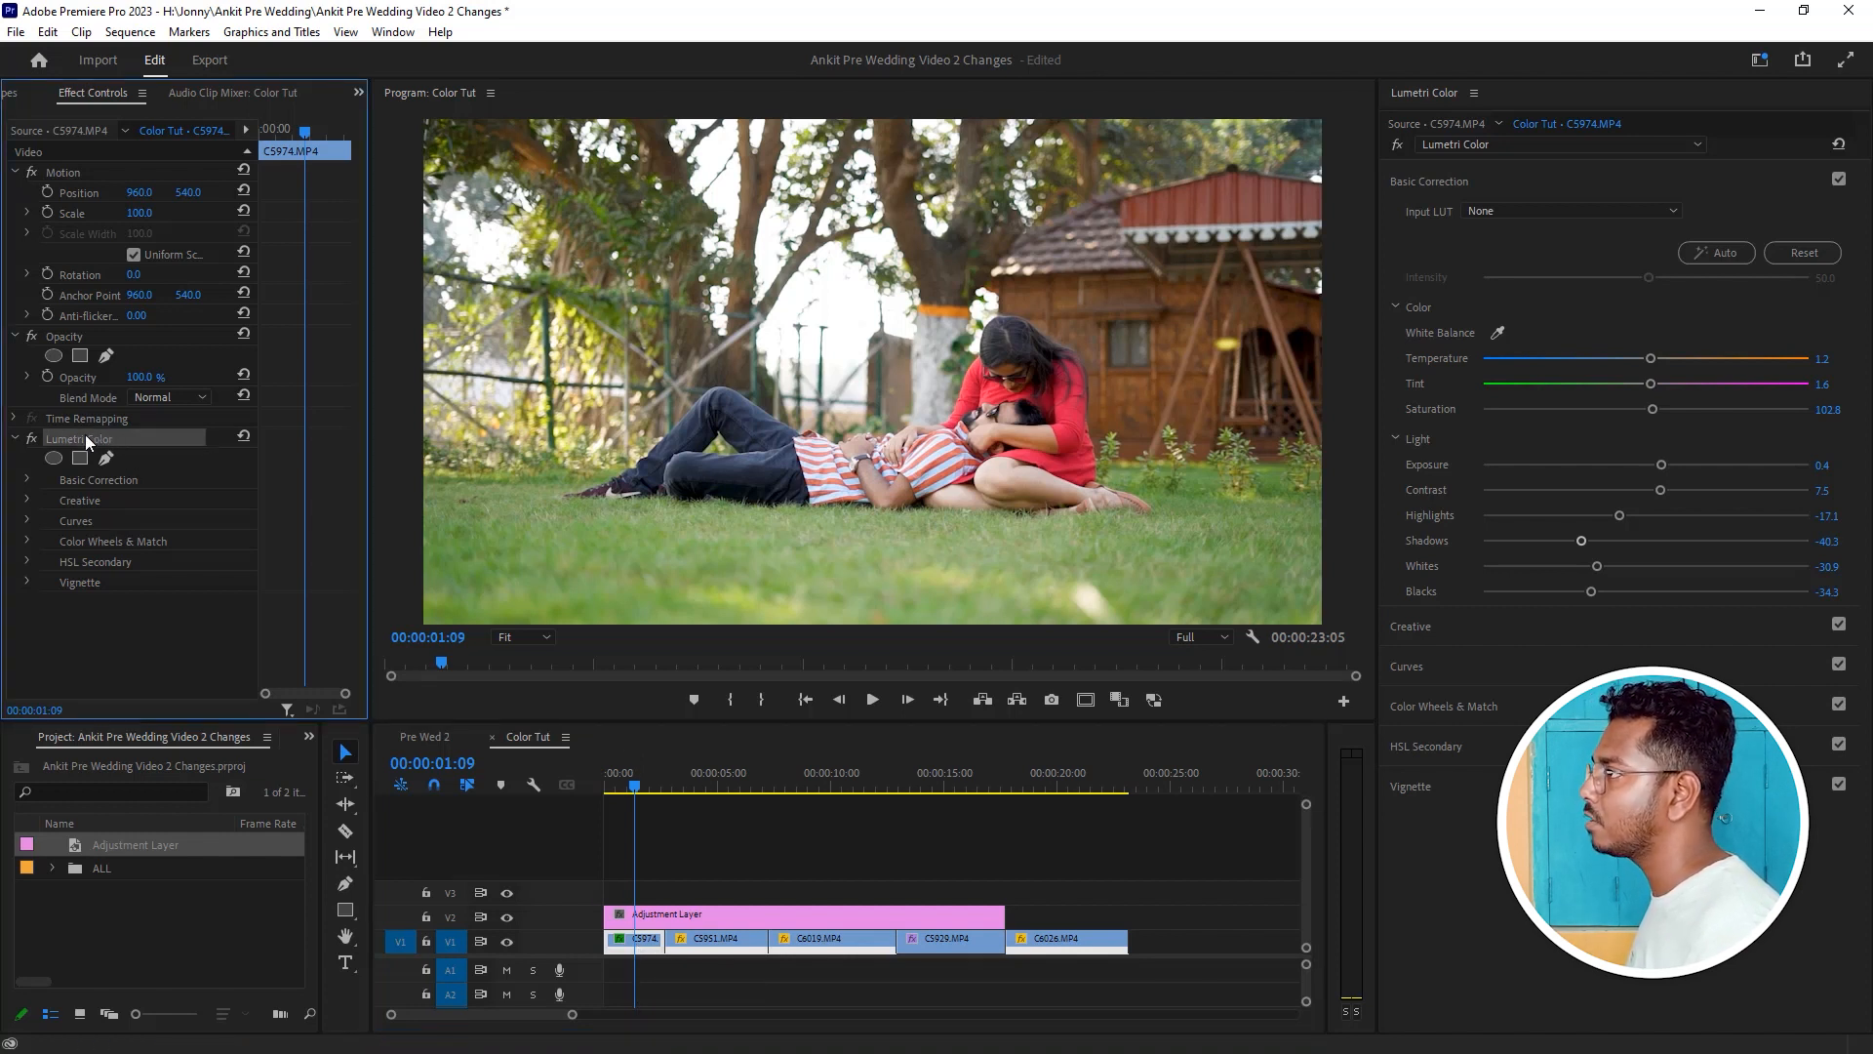
{"action": "left_click", "coordinate": [647, 955]}
{"action": "left_click", "coordinate": [94, 439]}
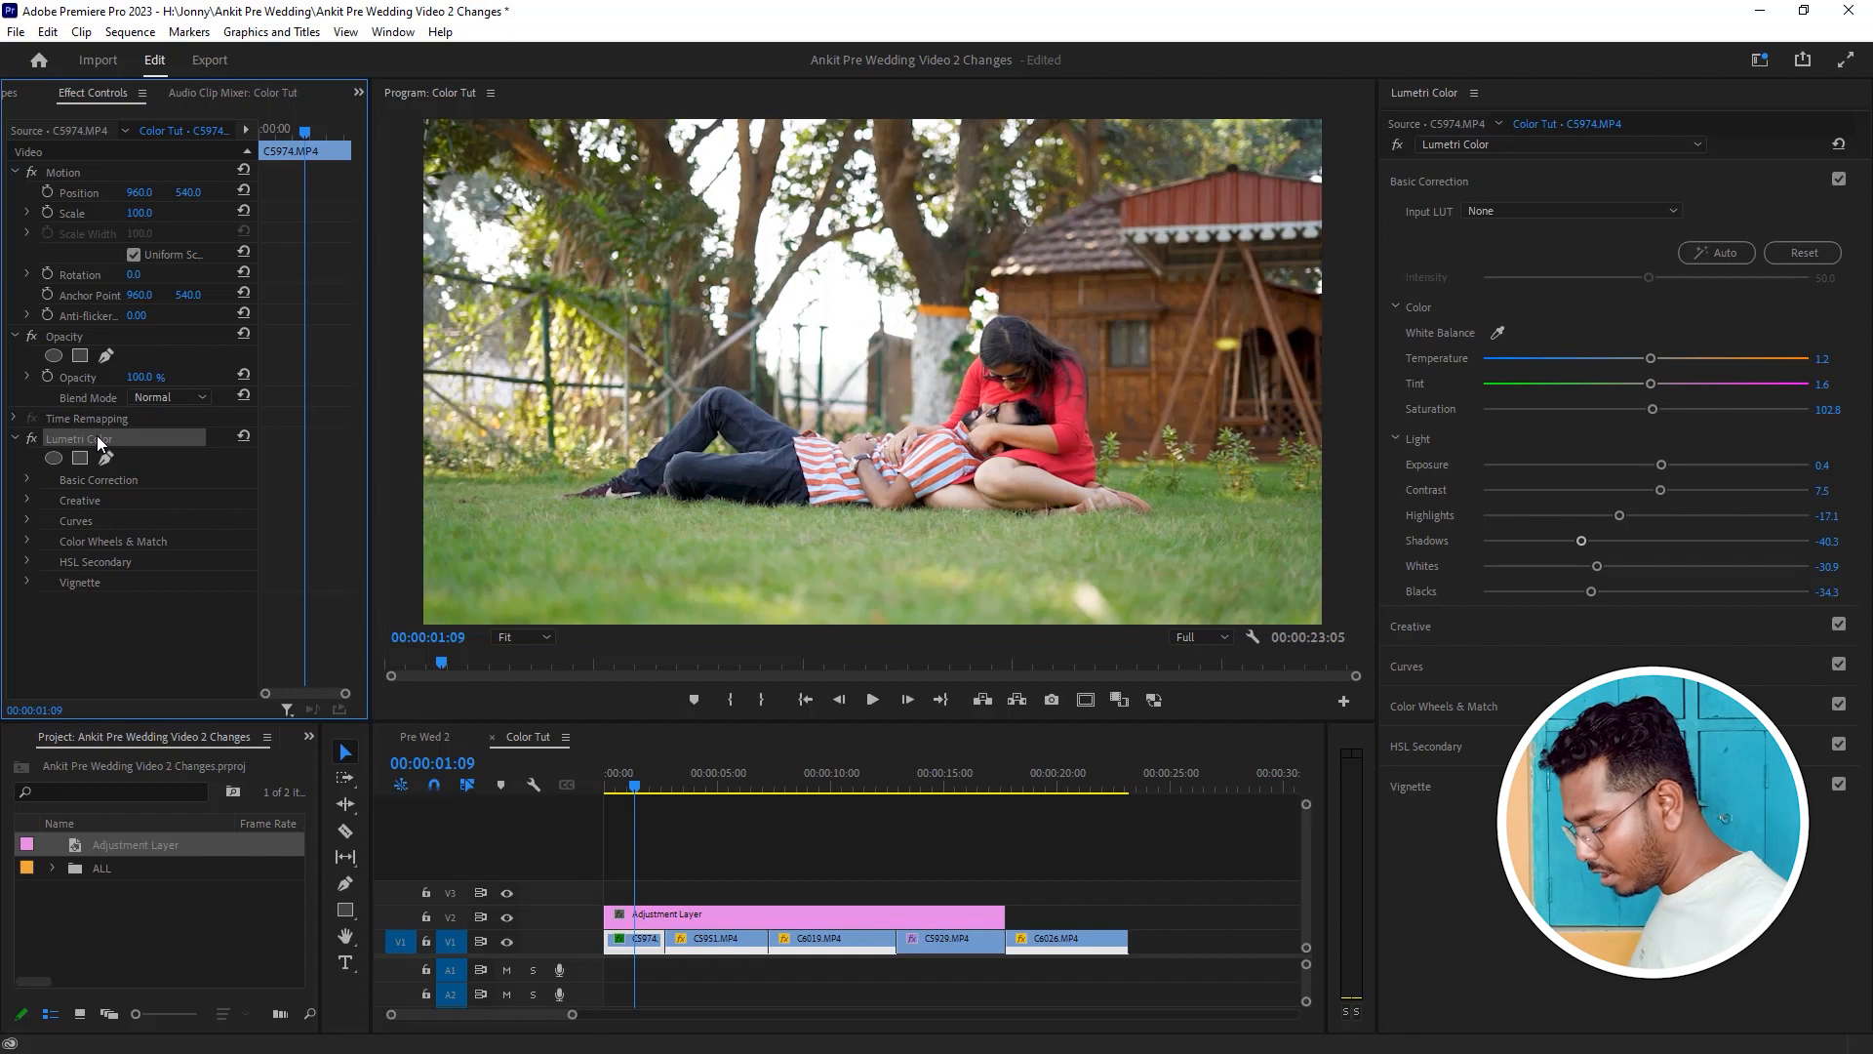
{"action": "key", "text": "ctrl+x"}
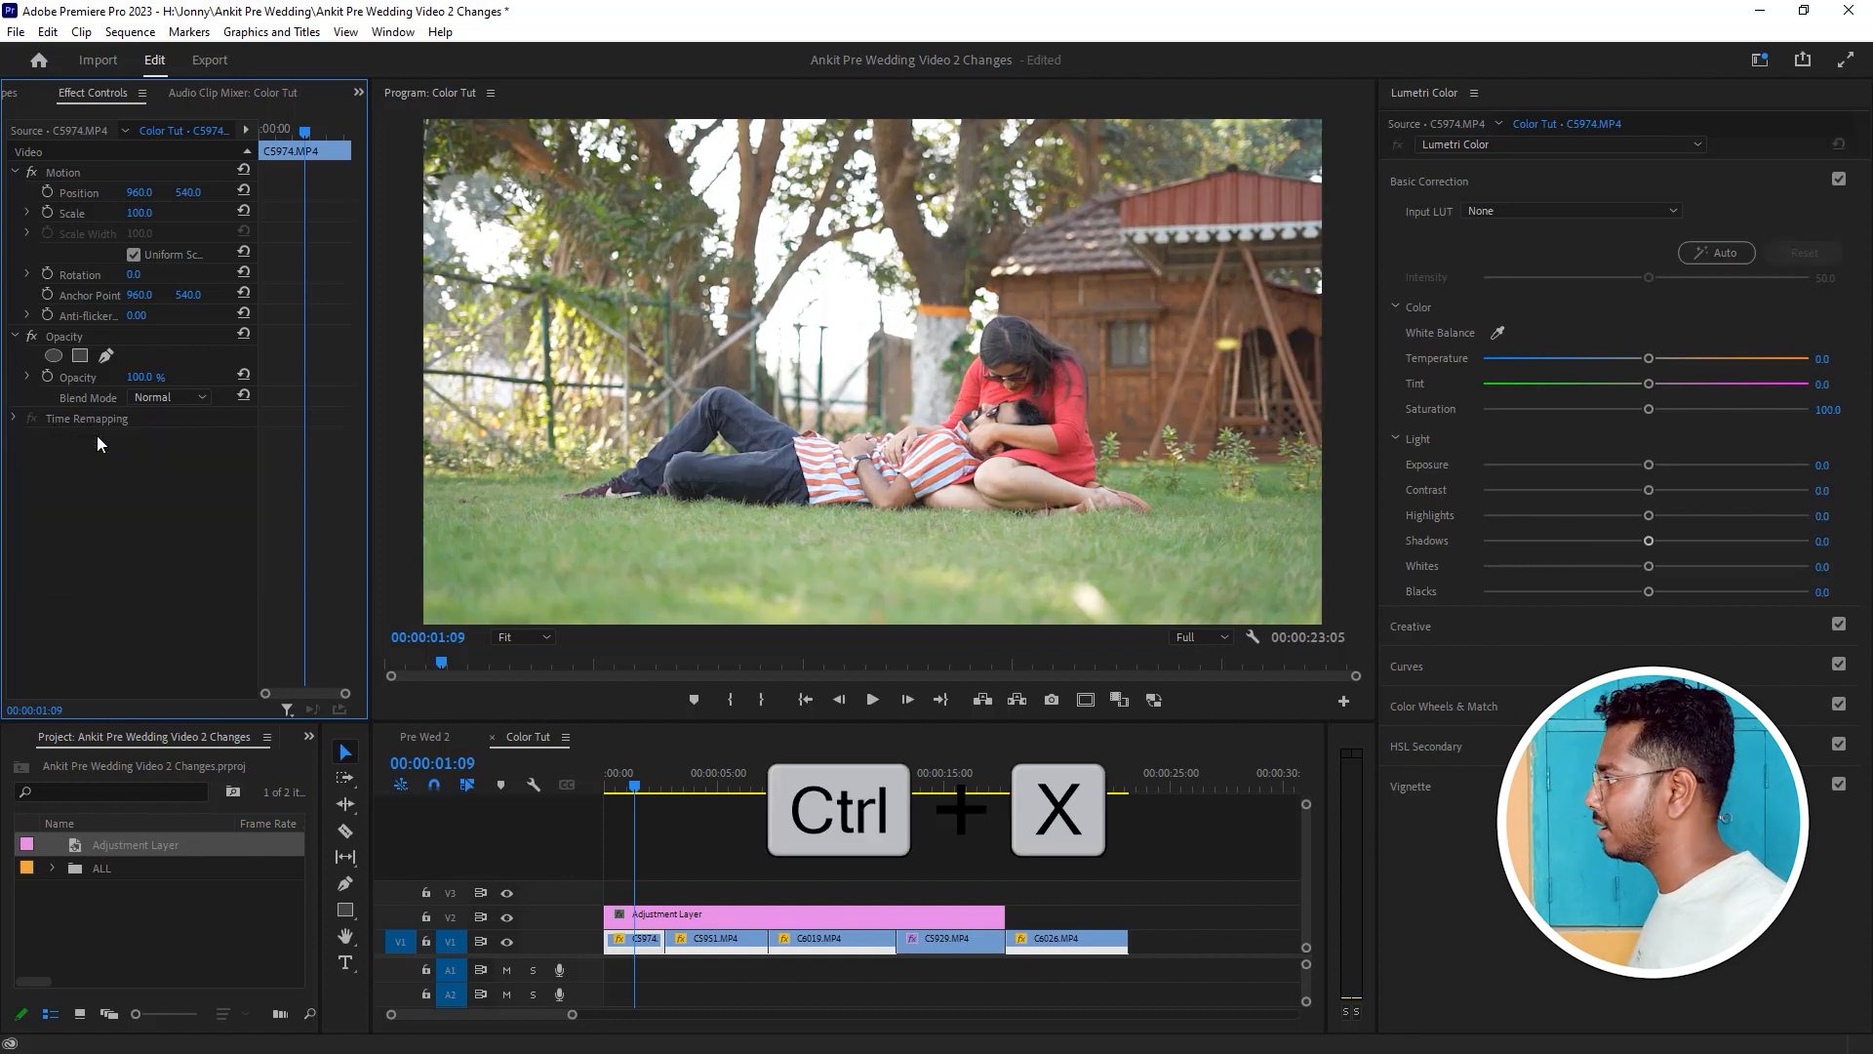
{"action": "left_click", "coordinate": [666, 919]}
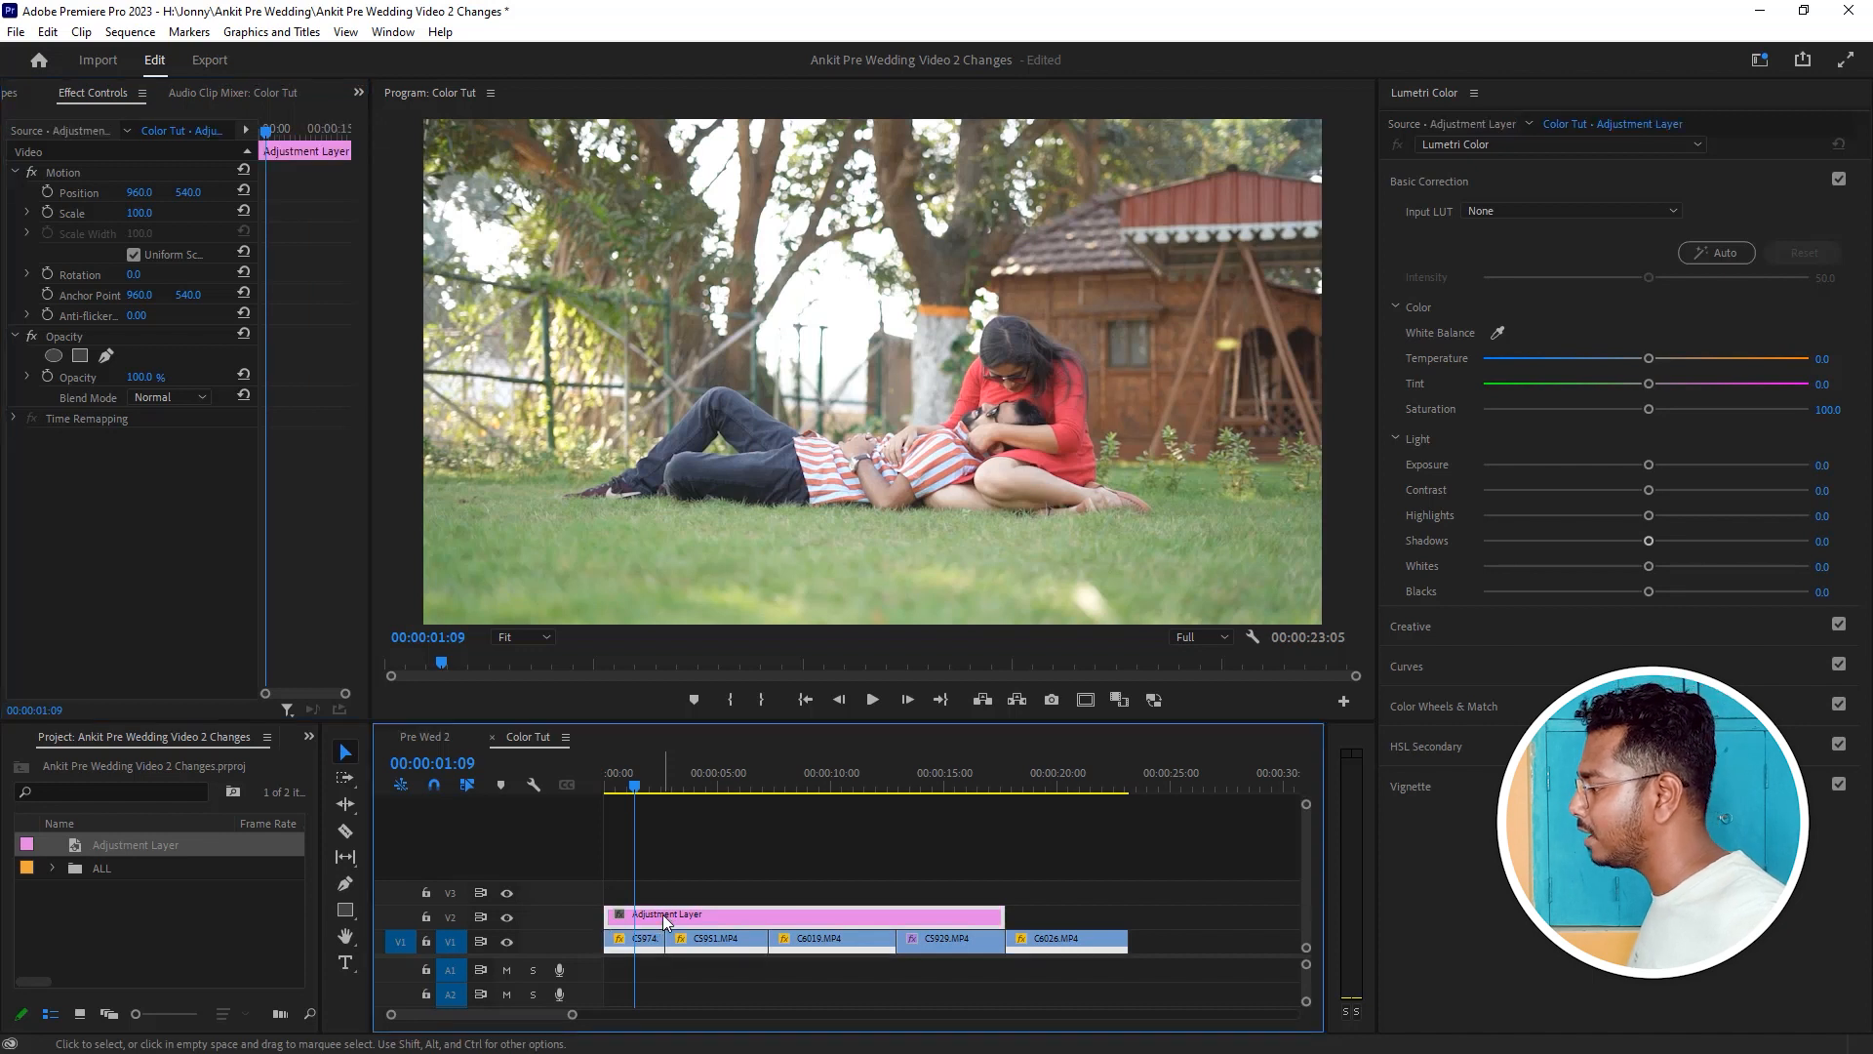
{"action": "key", "text": "ctrl+v"}
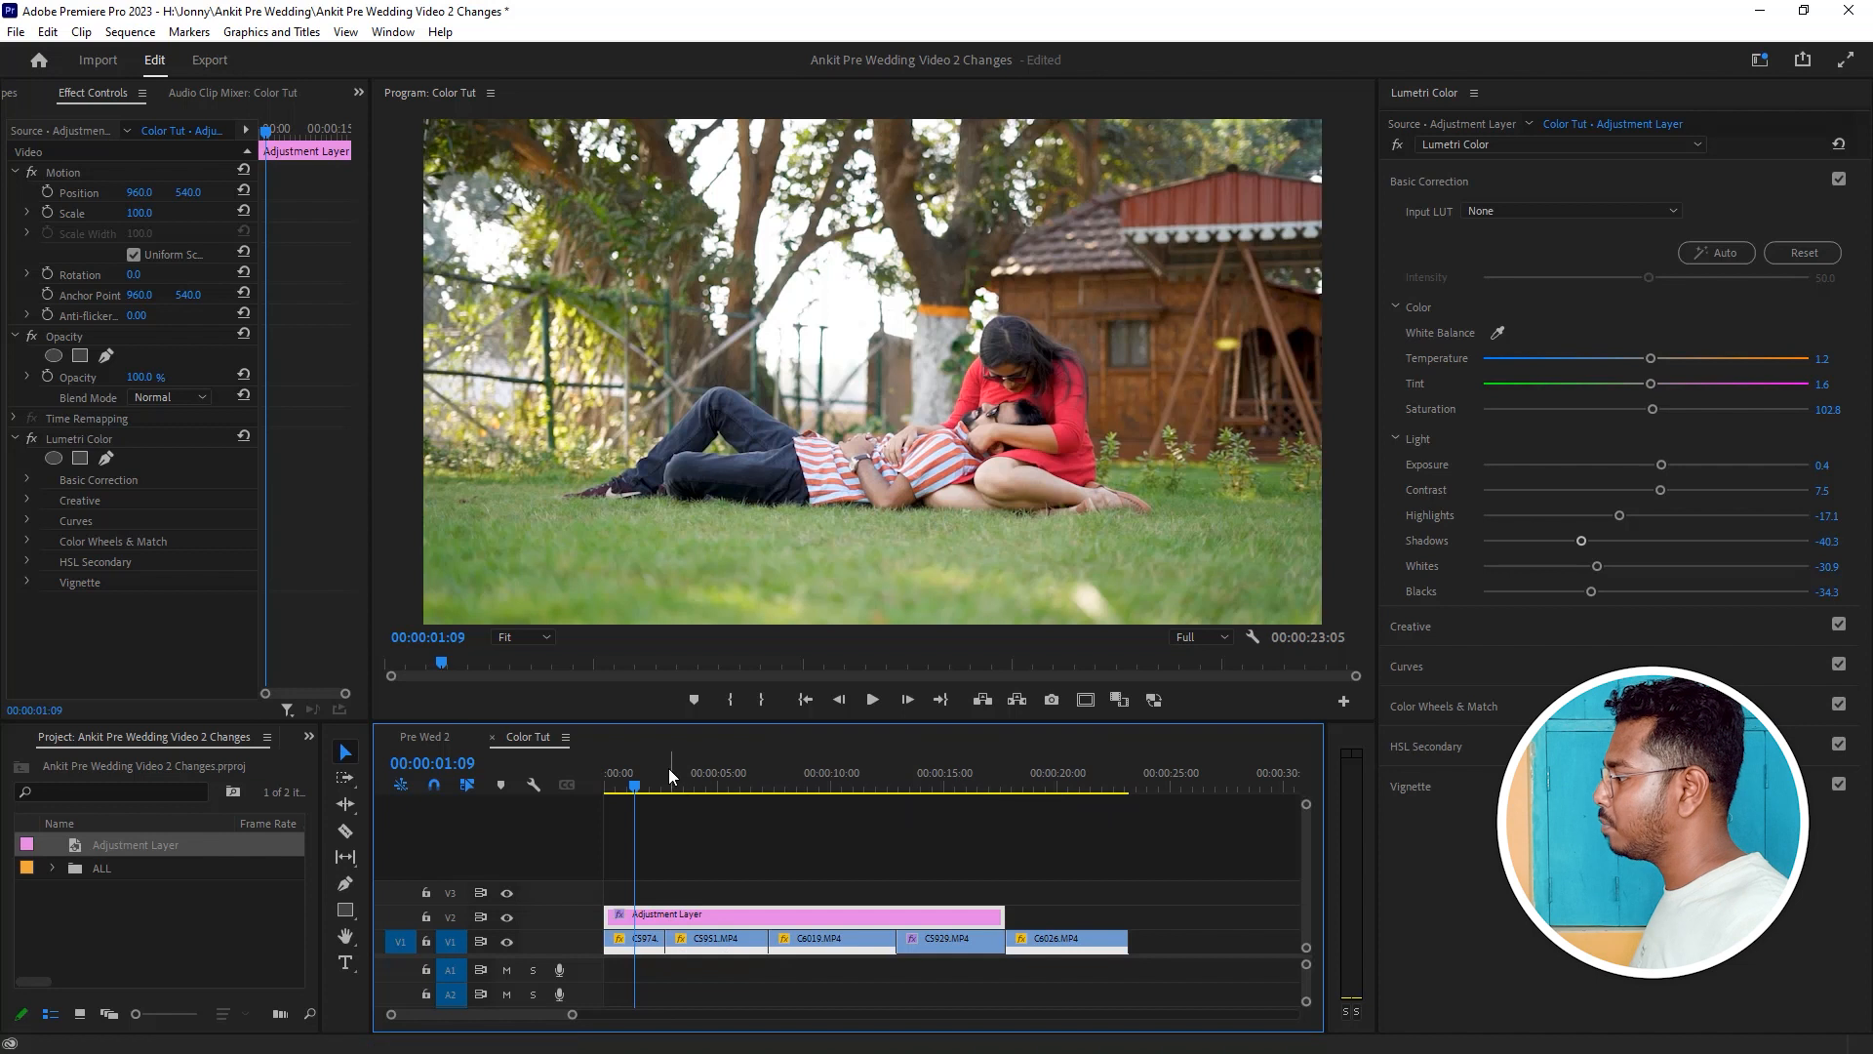
Scrub across the clips beneath the adjustment layer to review how the shared correction looks on each.
{"action": "left_click", "coordinate": [639, 781]}
{"action": "left_click_drag", "start_coordinate": [639, 781], "coordinate": [806, 800]}
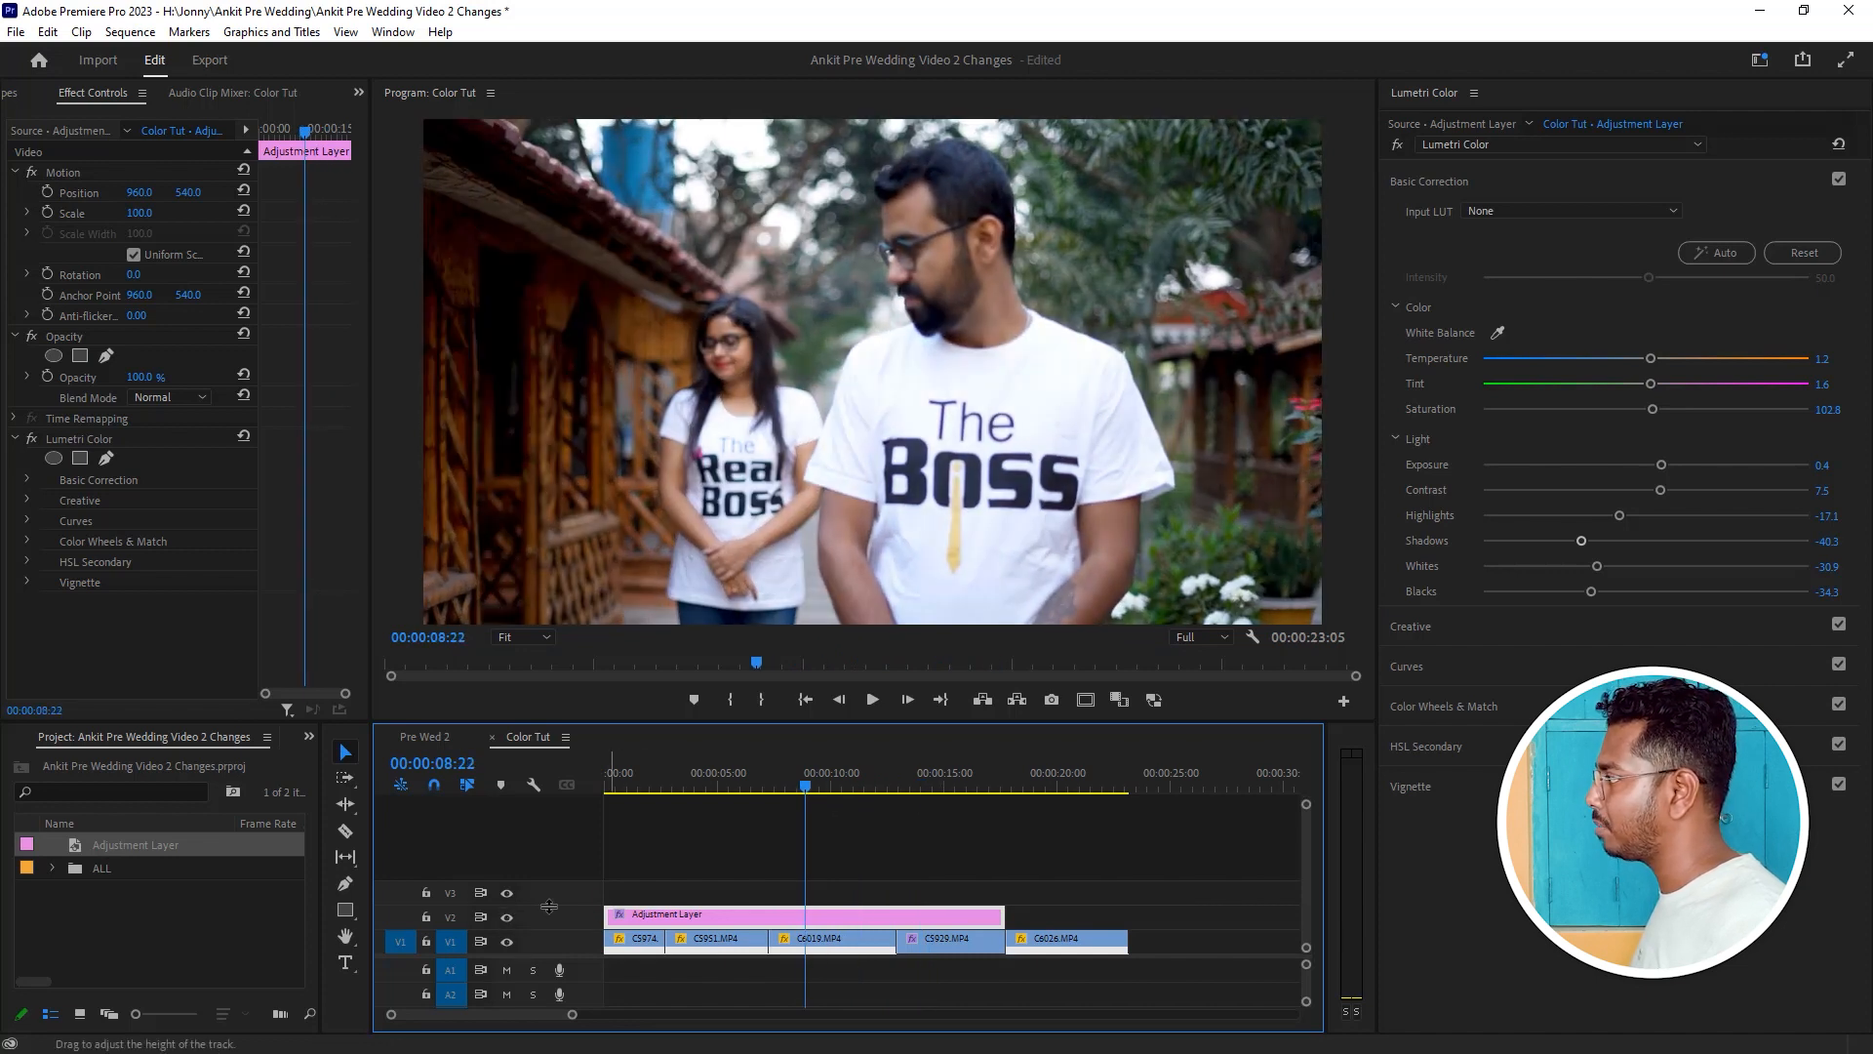
{"action": "left_click", "coordinate": [725, 776]}
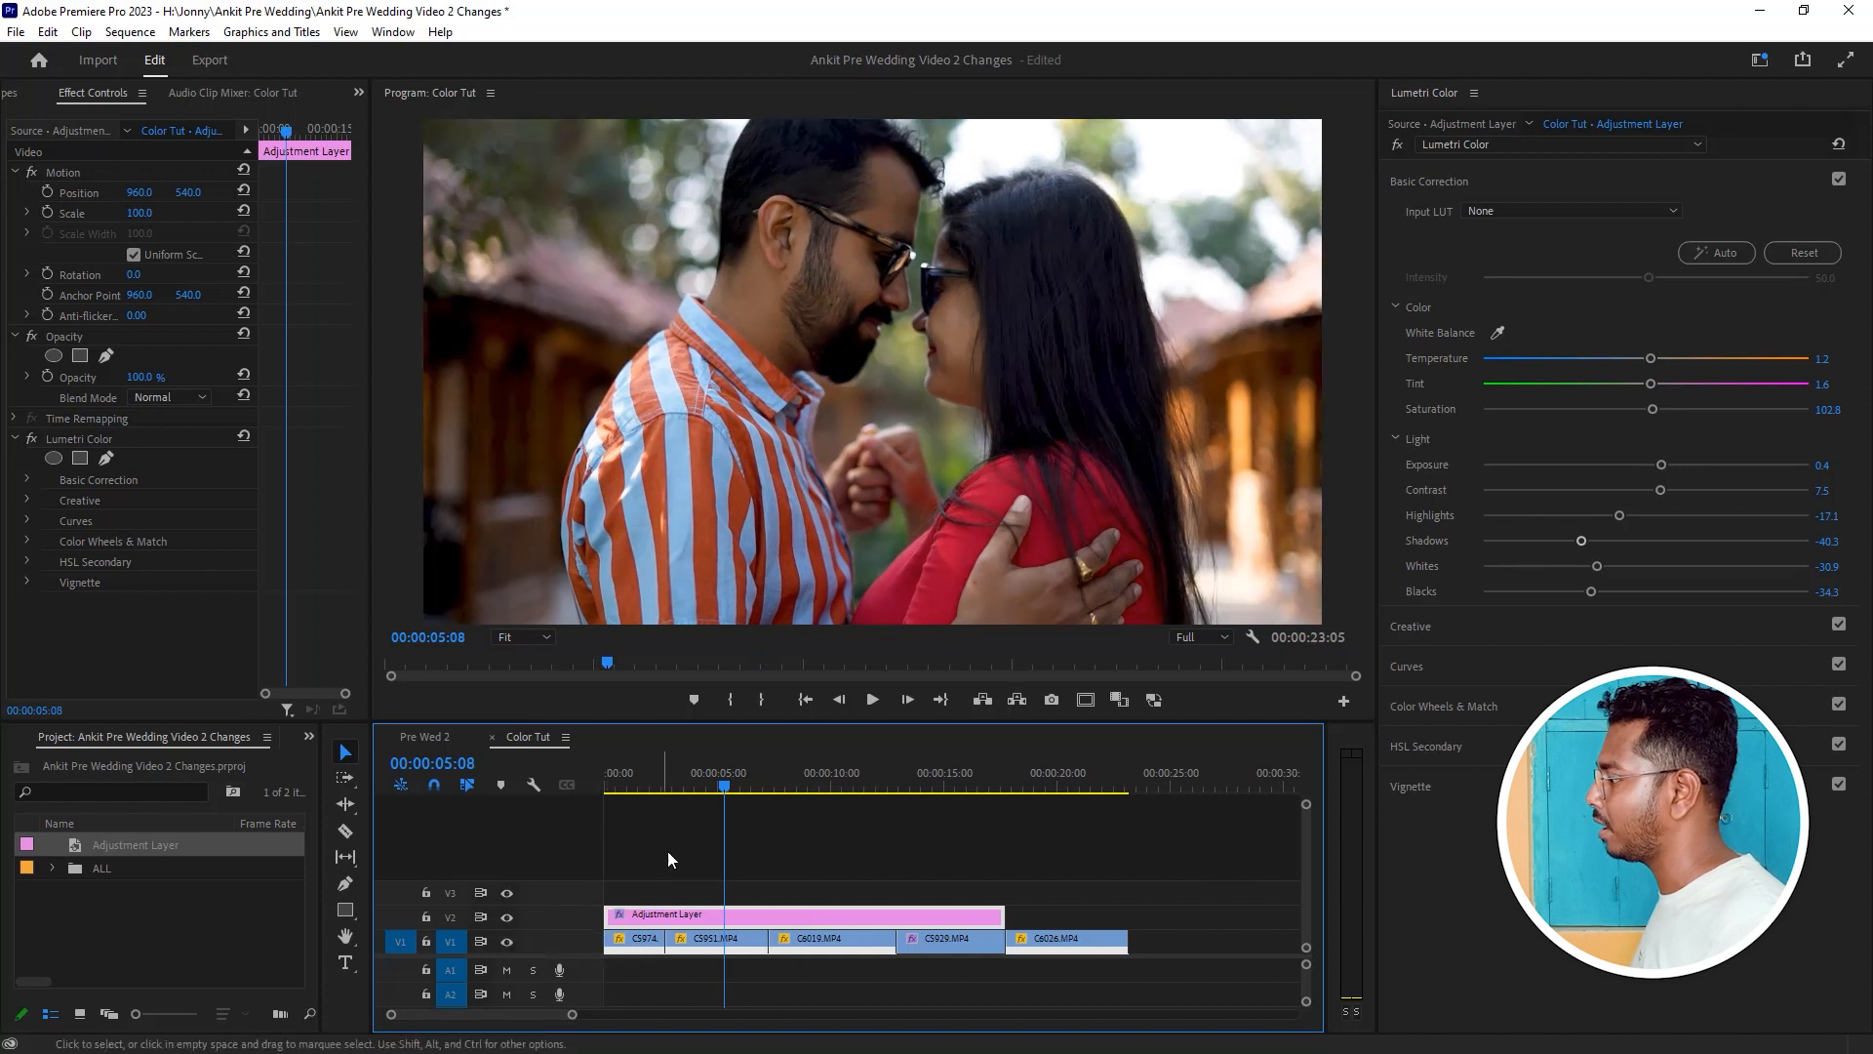
{"action": "left_click", "coordinate": [650, 785]}
Split the V2 adjustment layer at the cuts between C5974.MP4, C5951.MP4, C6019.MP4 and C5929.MP4.
{"action": "key", "text": "="}
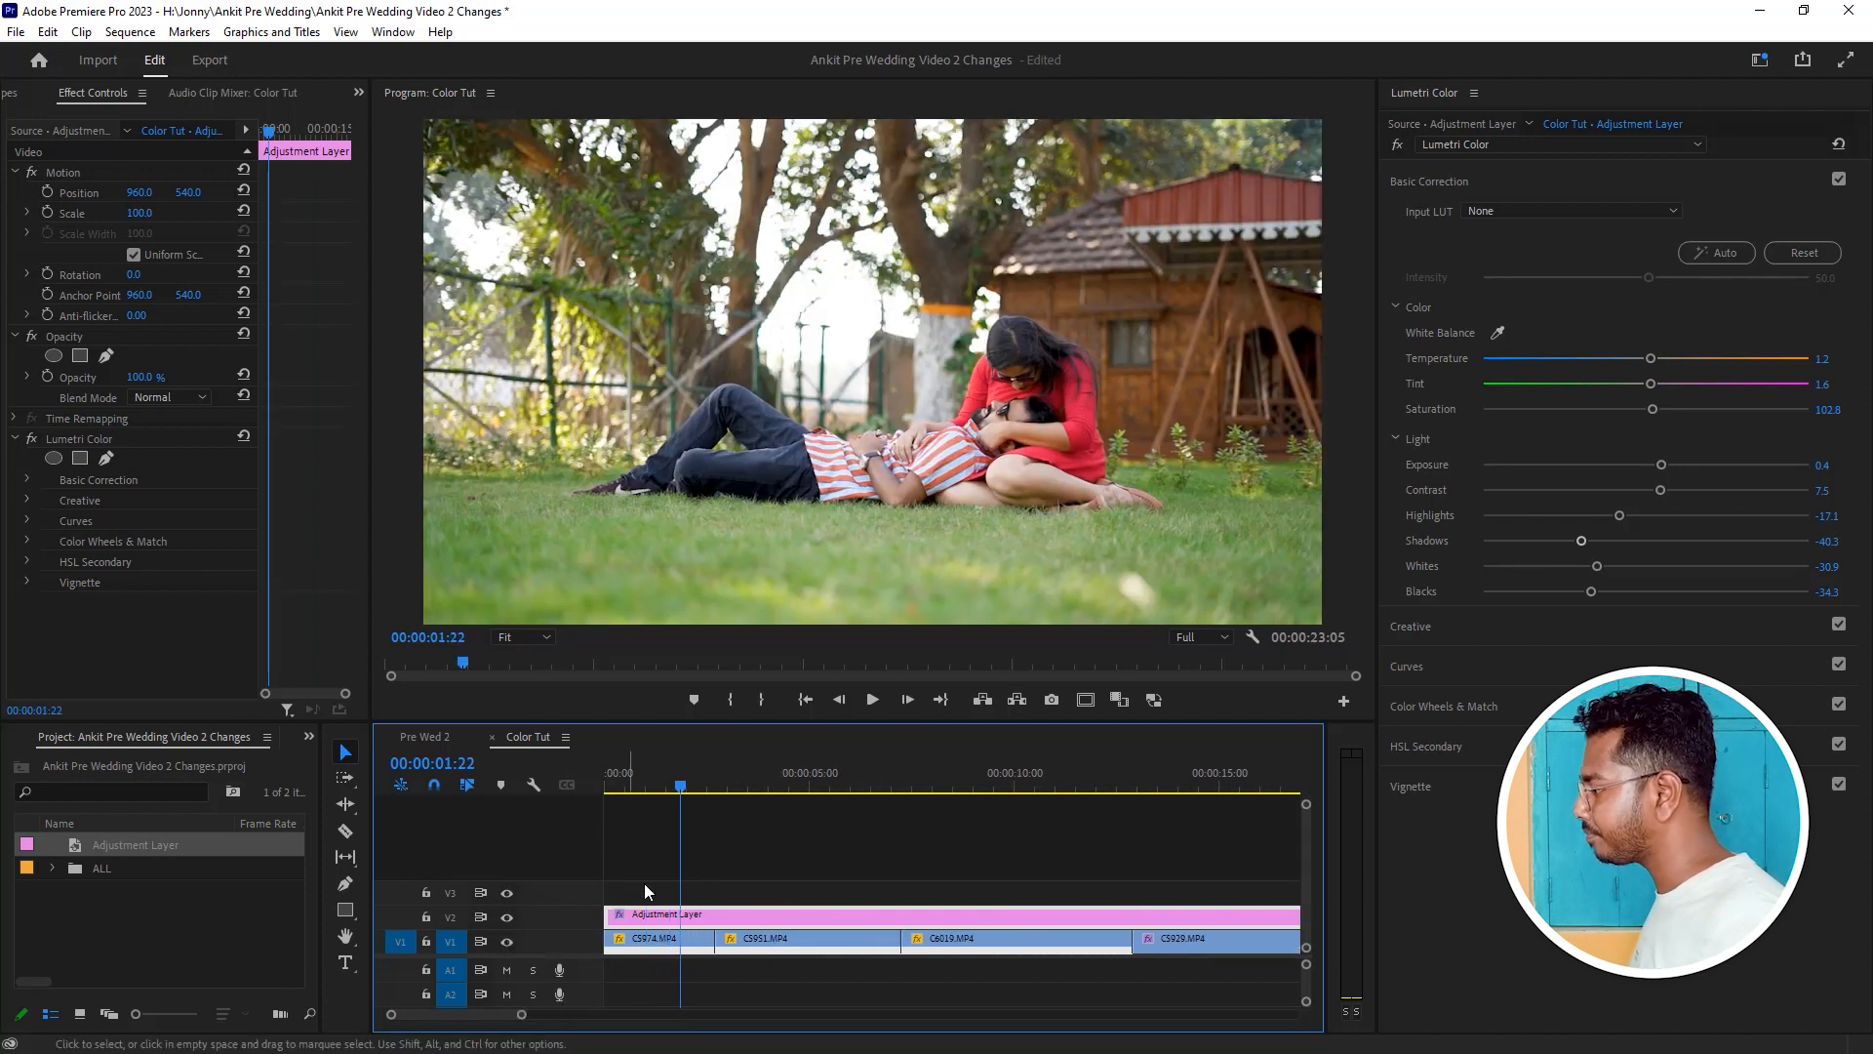
{"action": "left_click", "coordinate": [718, 785]}
{"action": "left_click_drag", "start_coordinate": [723, 775], "coordinate": [747, 782]}
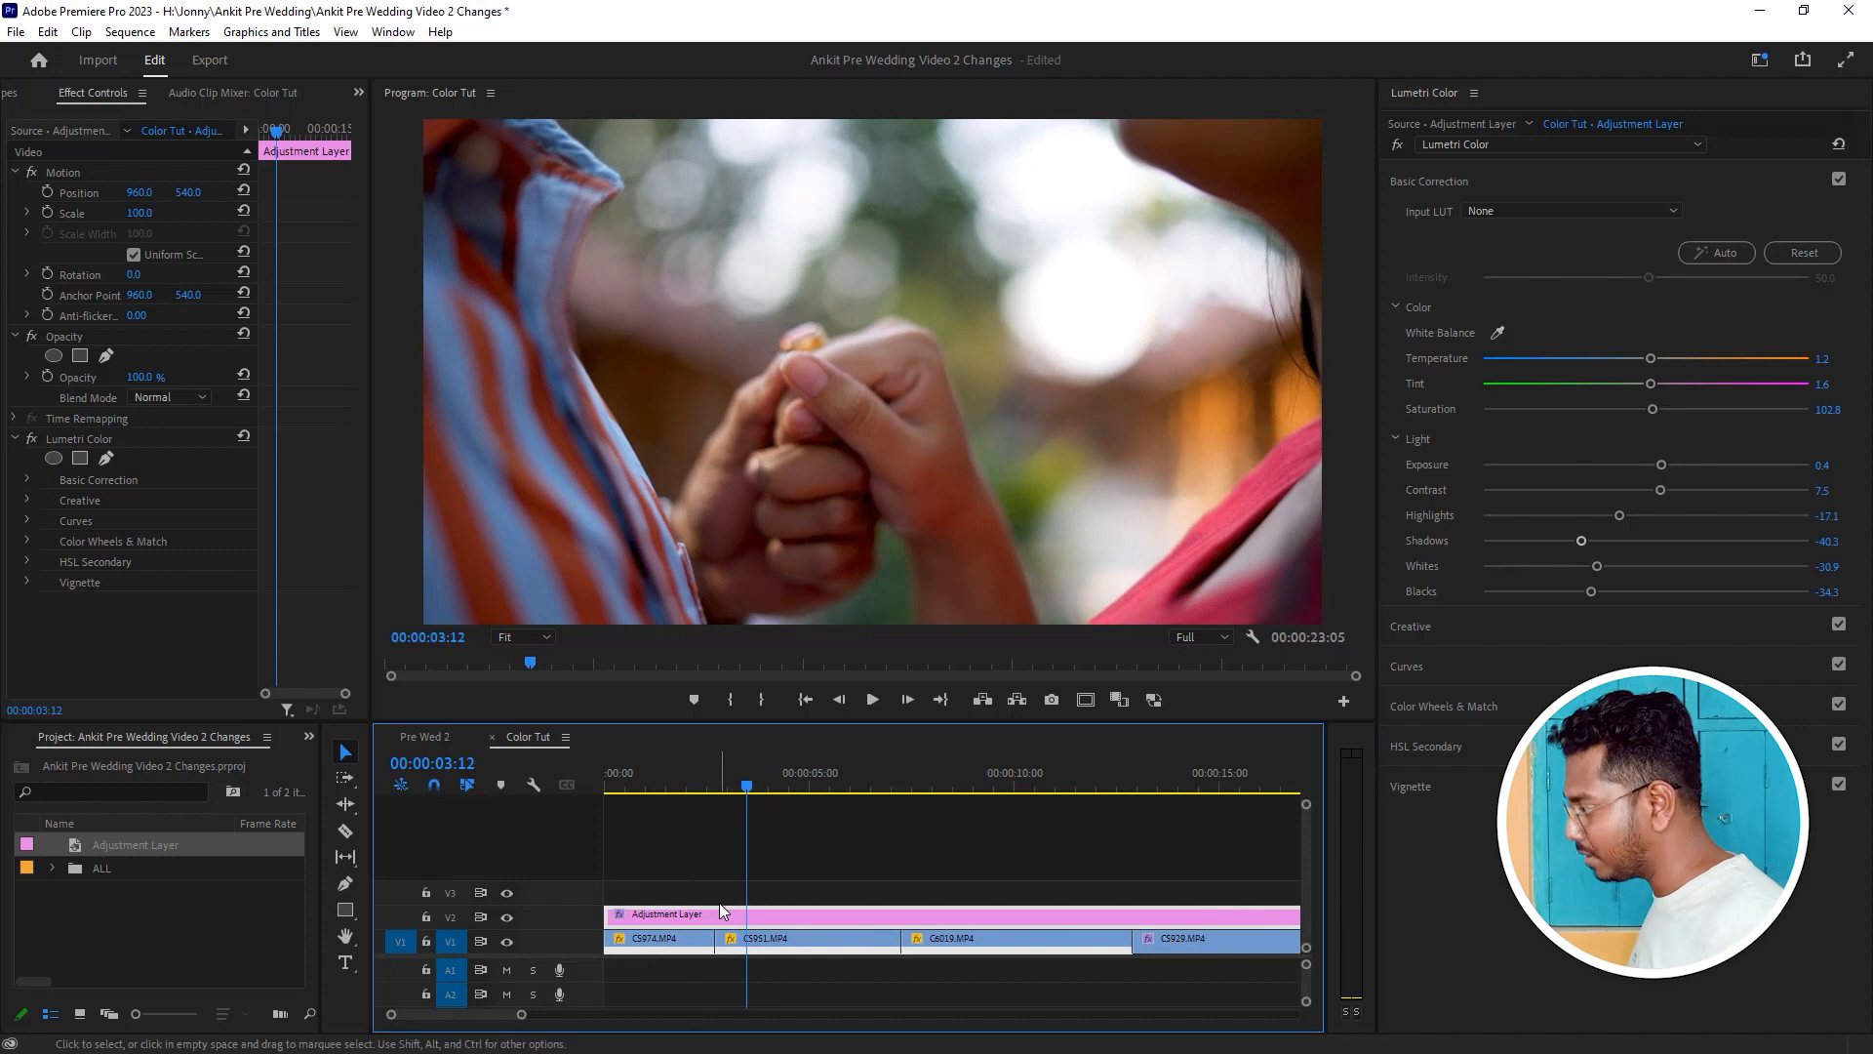
{"action": "key", "text": "c"}
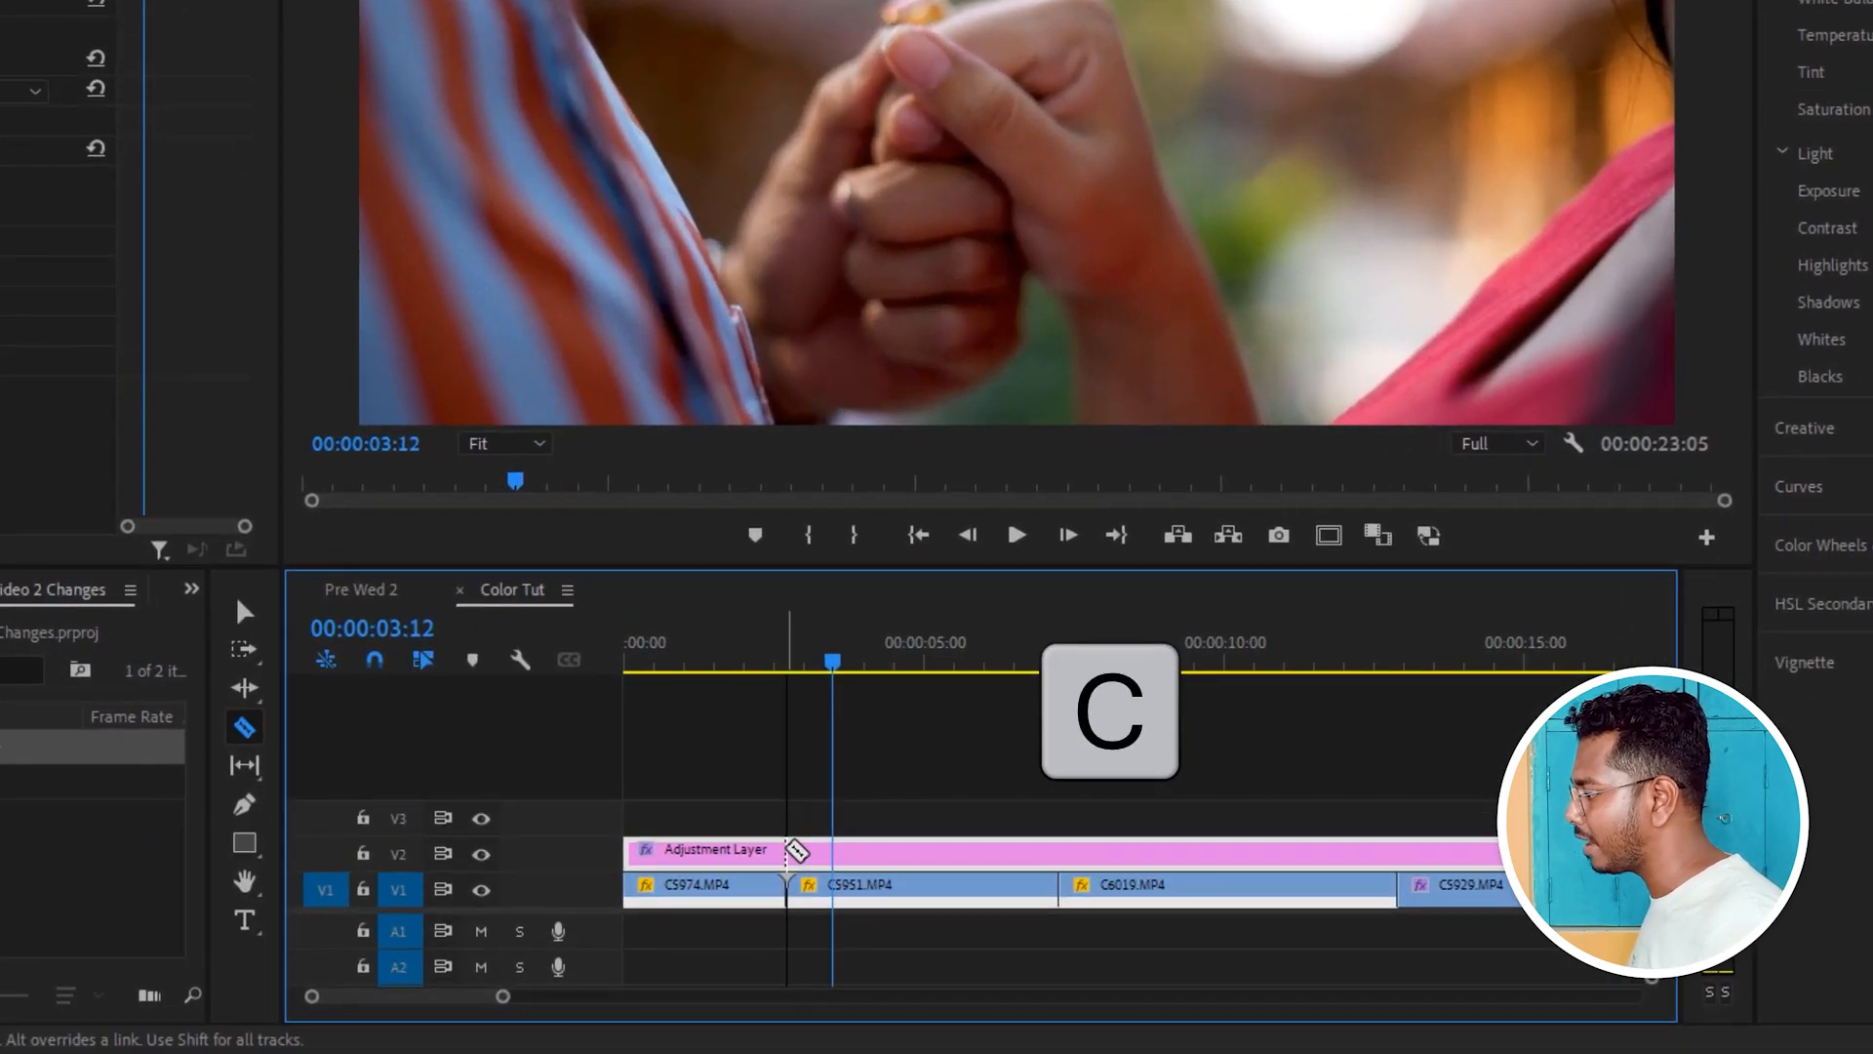
{"action": "left_click", "coordinate": [773, 862]}
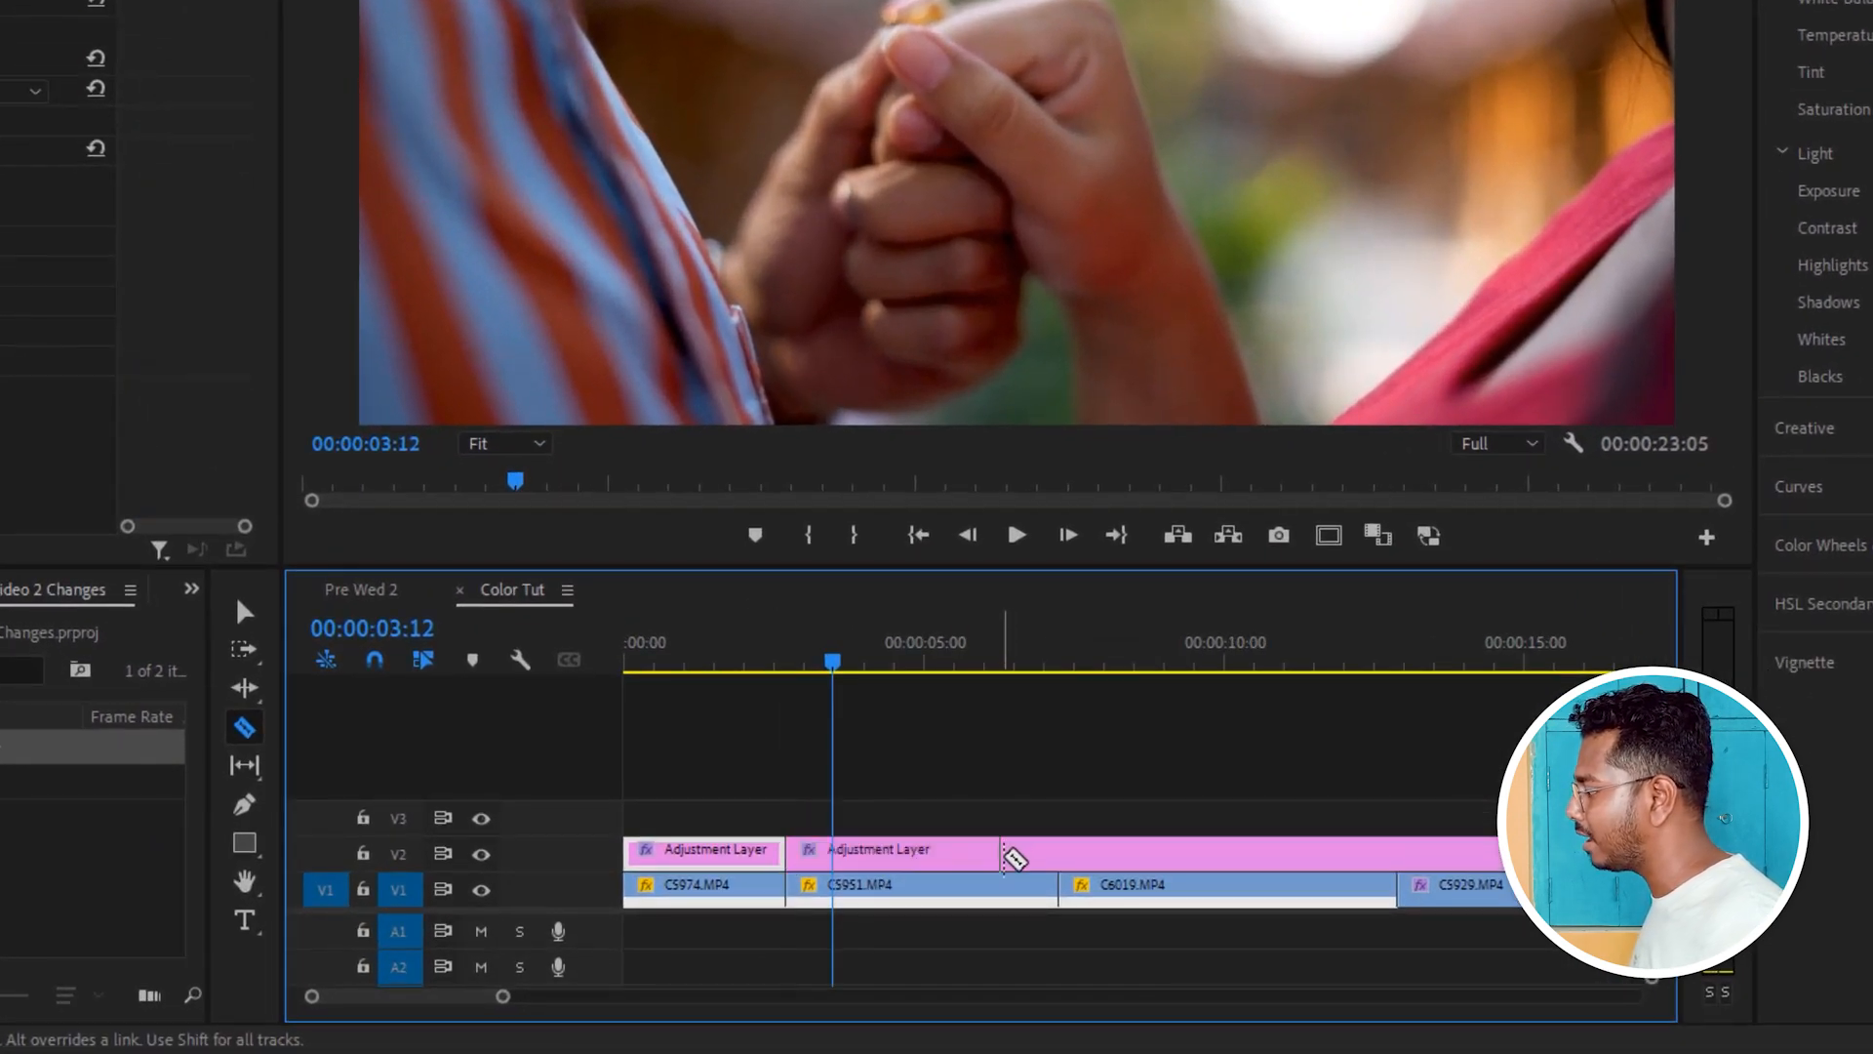
{"action": "left_click", "coordinate": [1073, 856]}
{"action": "left_click_drag", "start_coordinate": [502, 996], "coordinate": [564, 996]}
{"action": "left_click", "coordinate": [1004, 664]}
{"action": "left_click", "coordinate": [1097, 849]}
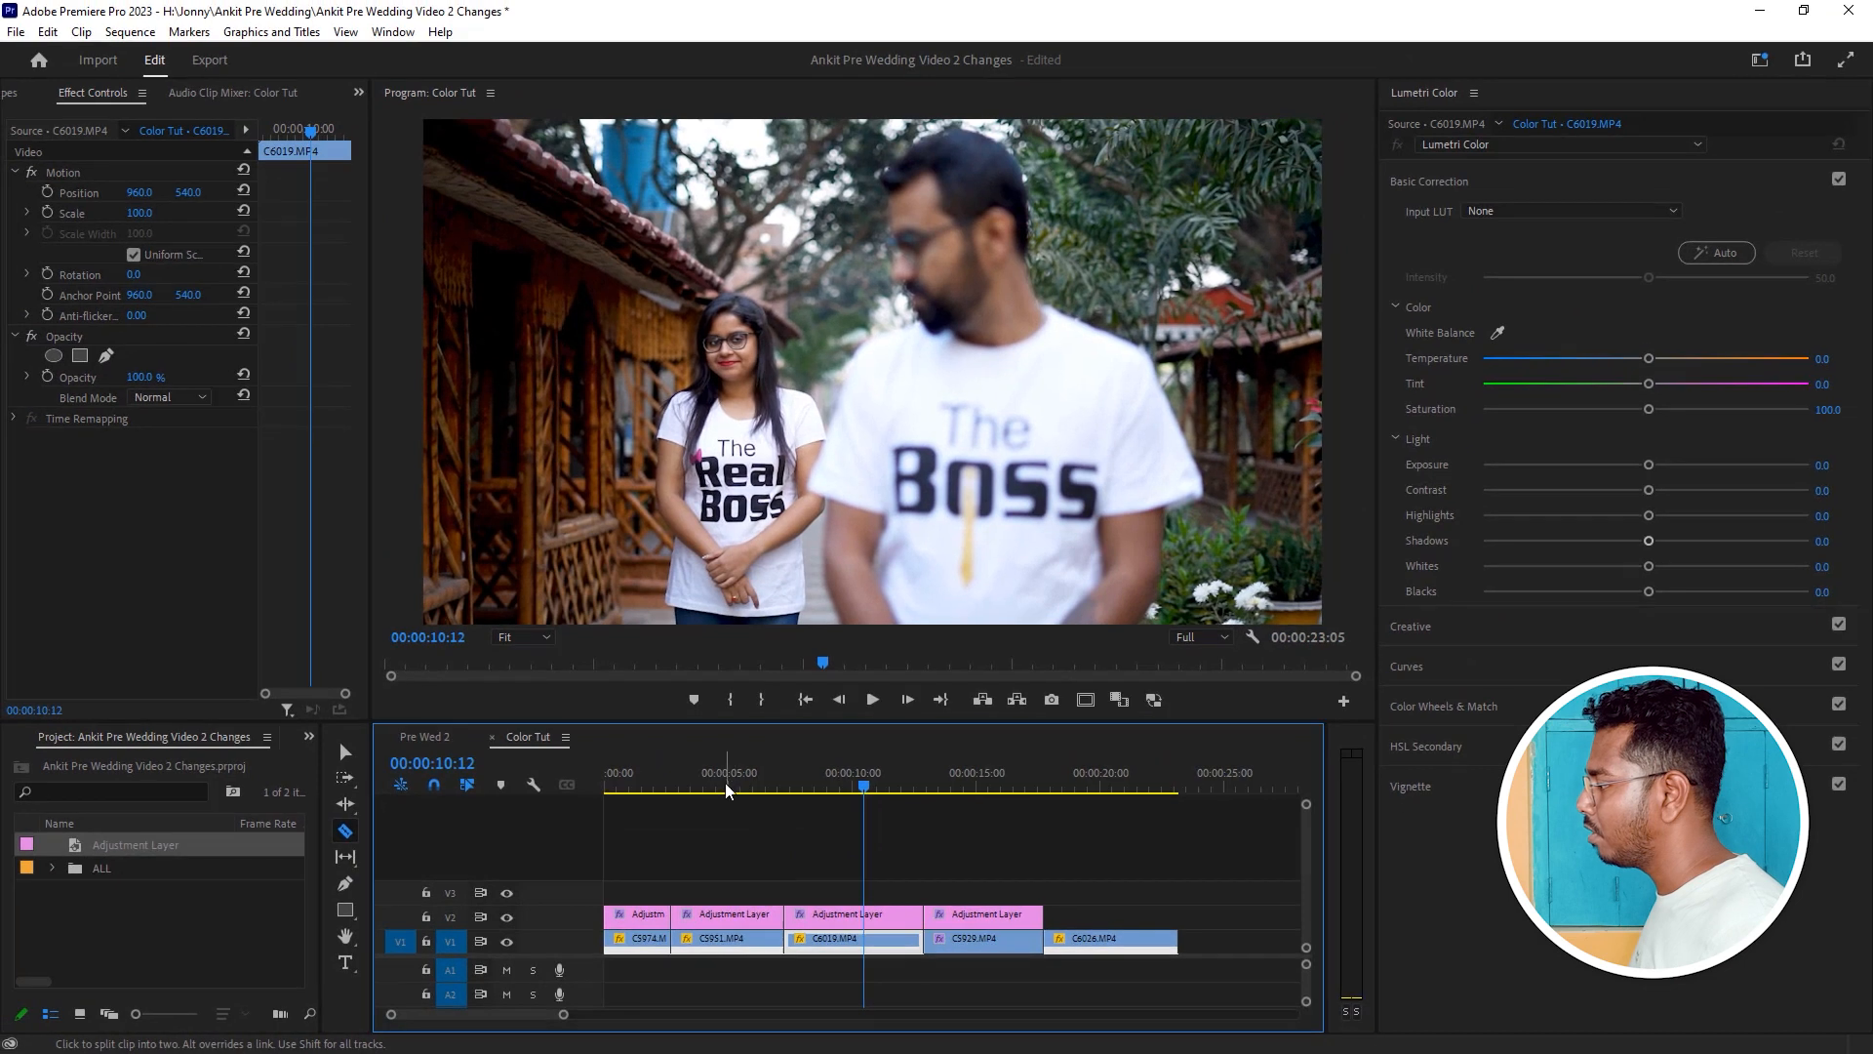
Set the adjustment layer above C5951.MP4 to Contrast 17.6, Highlights -12.2, Shadows -17.0, Whites -26.6 and Blacks -12.2.
{"action": "left_click", "coordinate": [798, 669]}
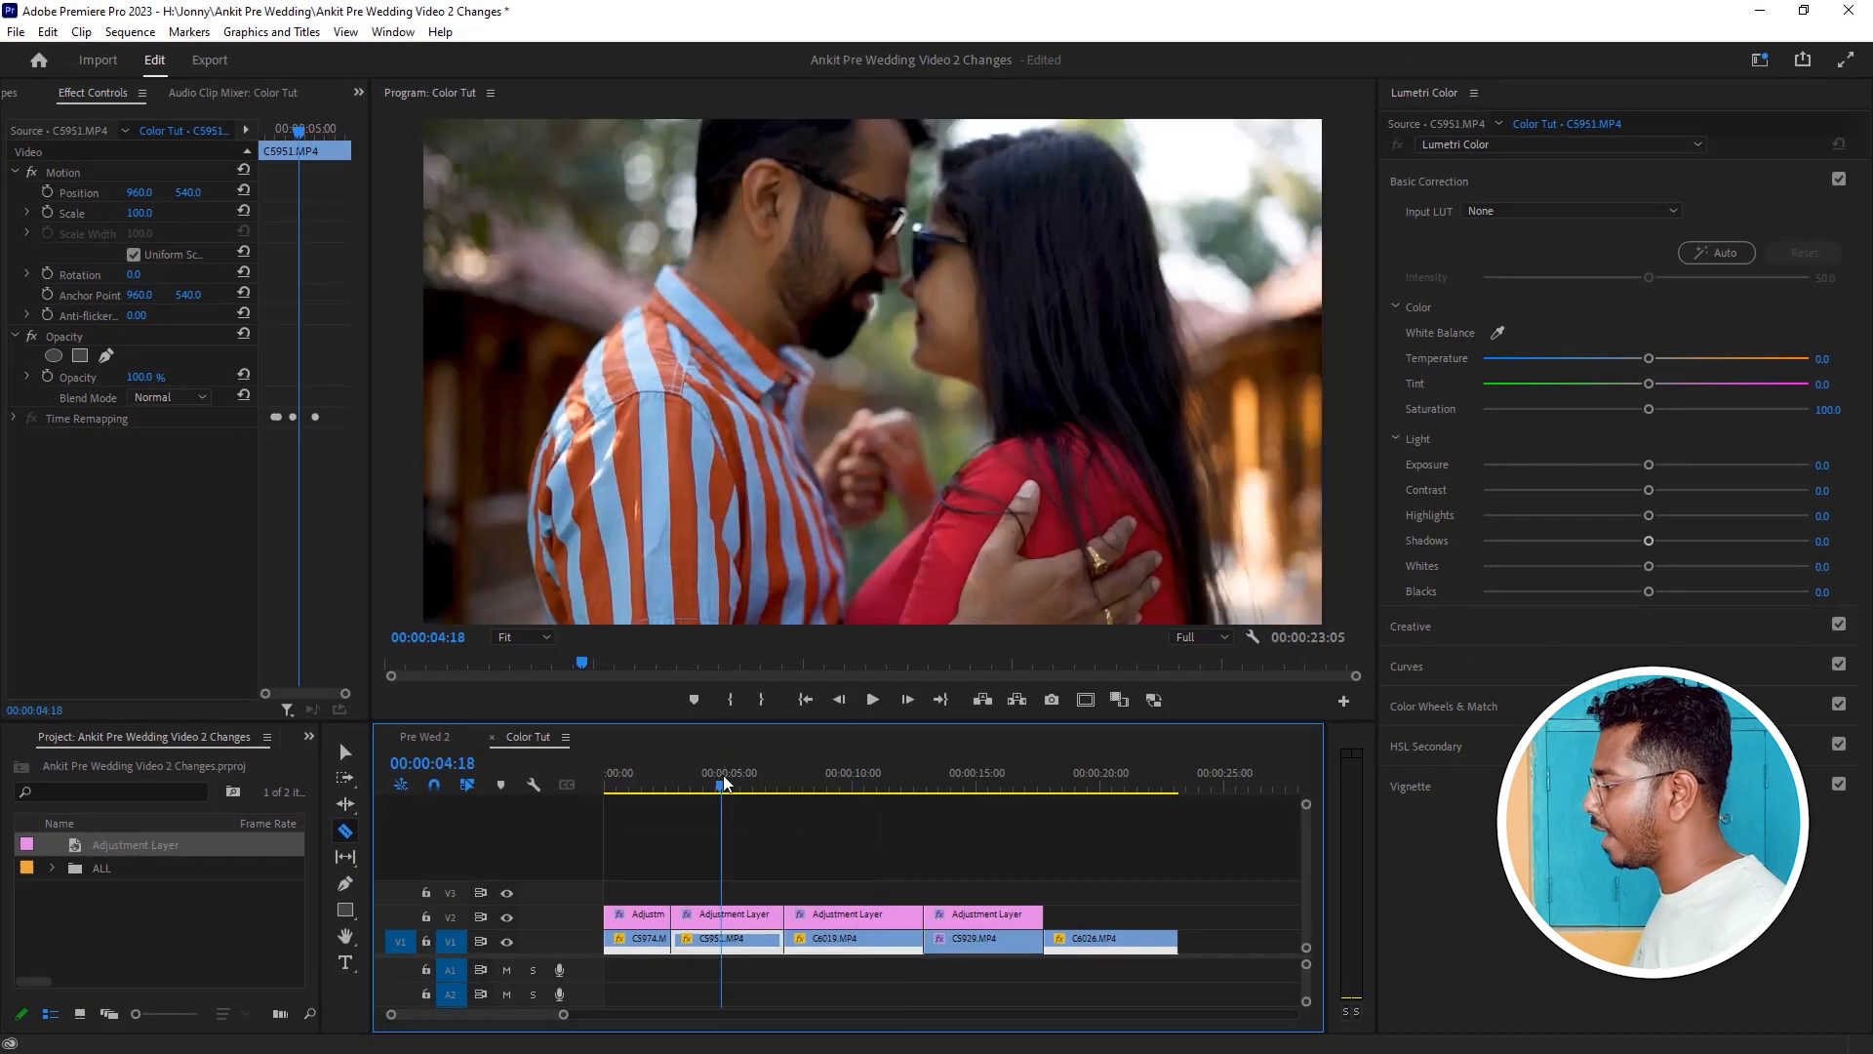
{"action": "key", "text": "v"}
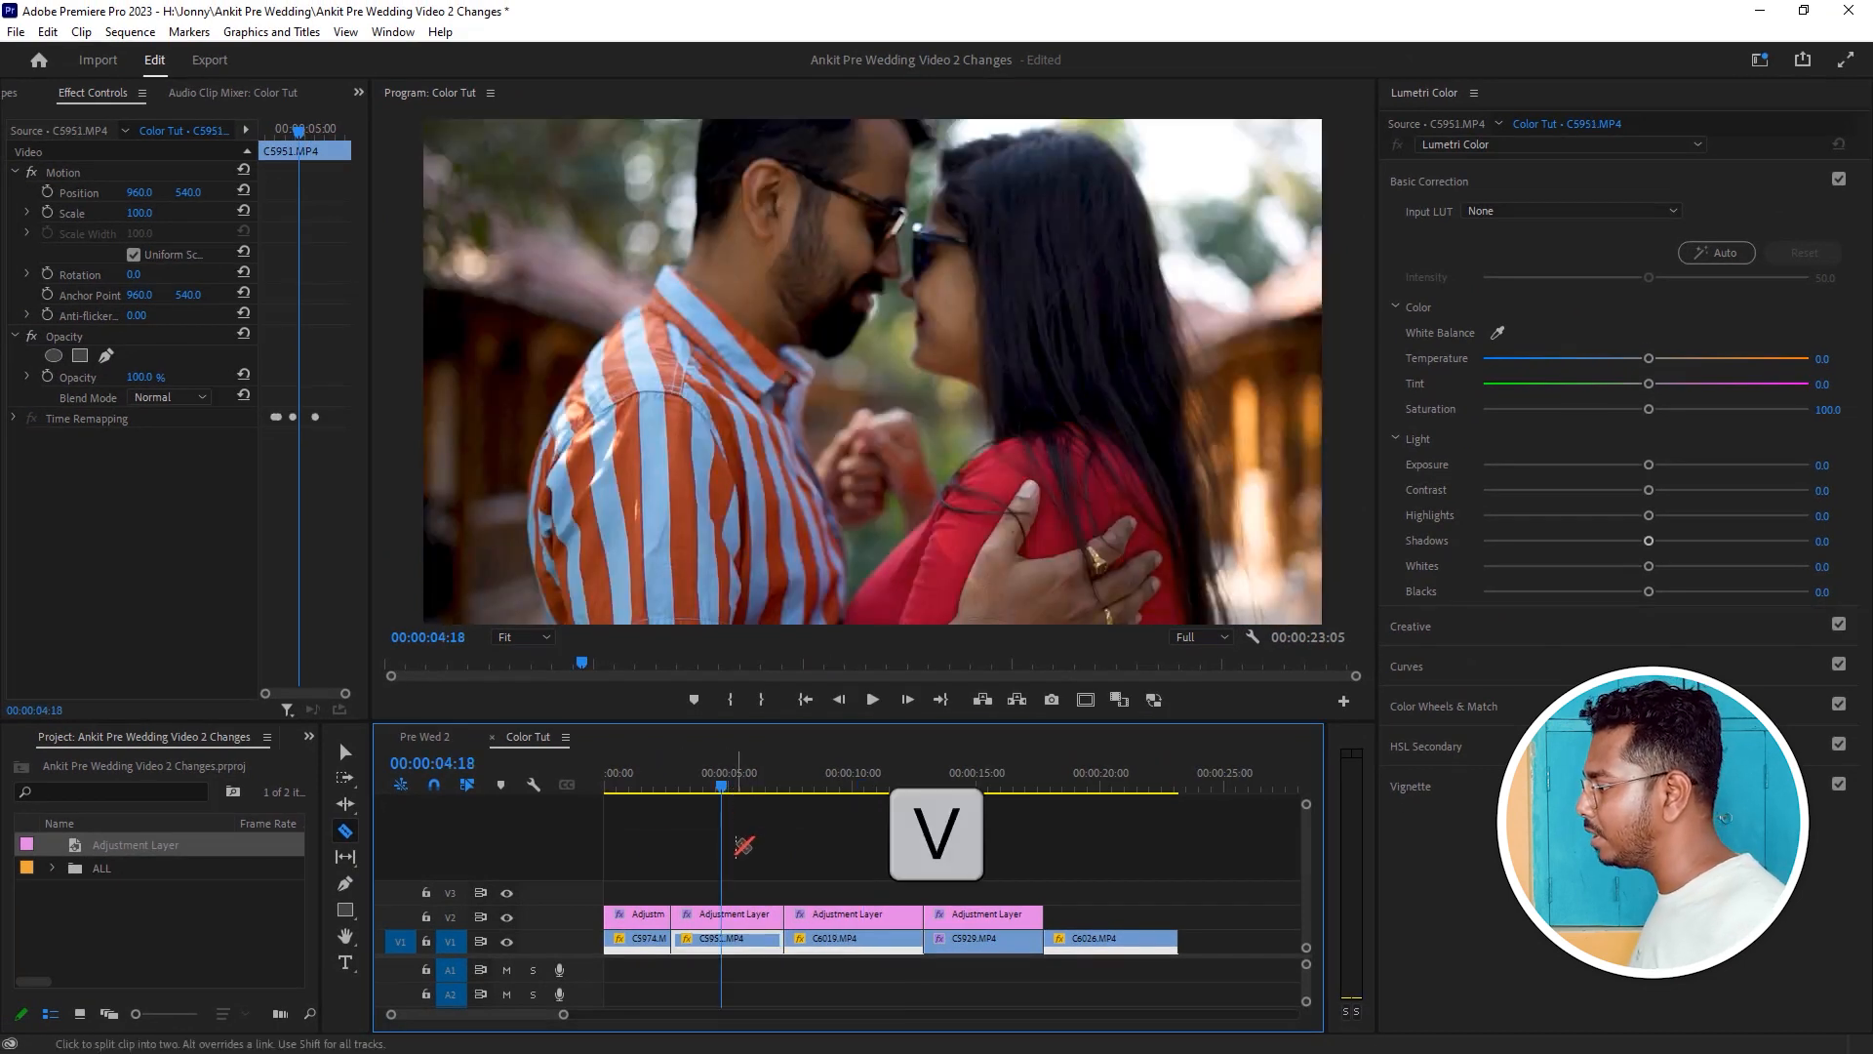
{"action": "left_click", "coordinate": [725, 916]}
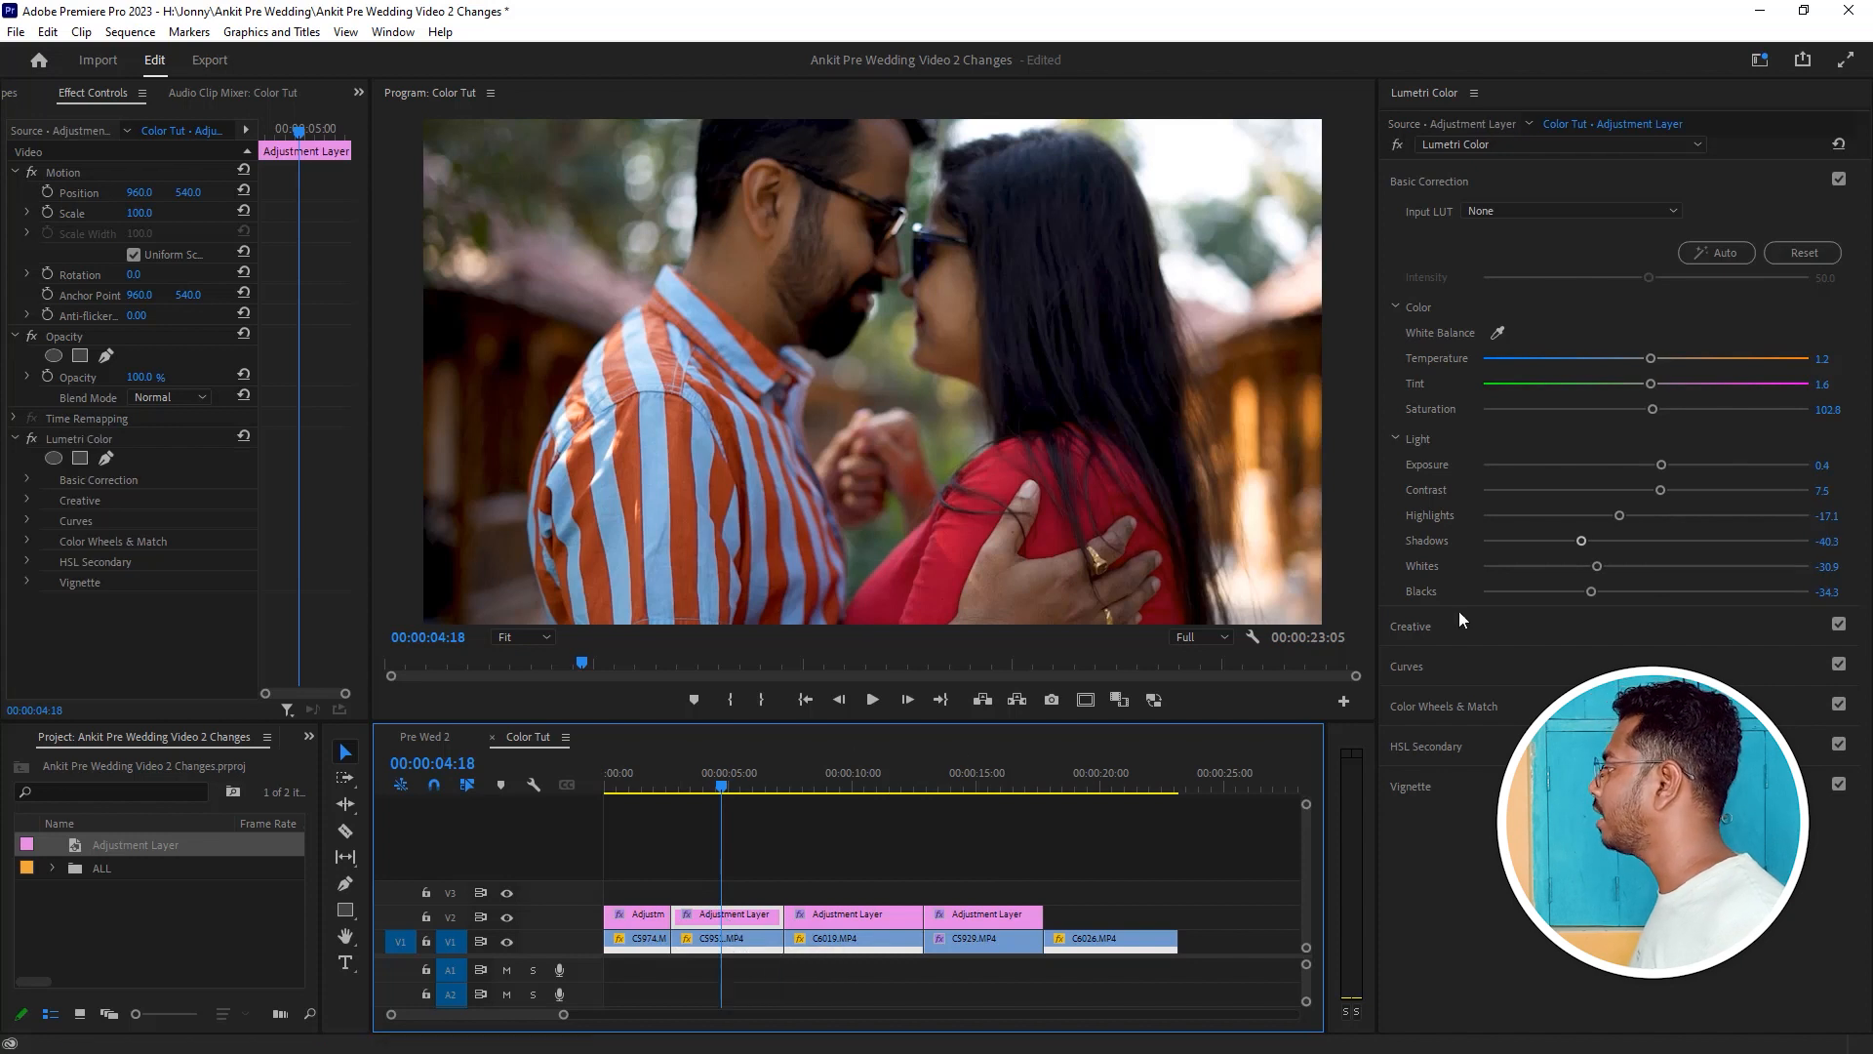
{"action": "left_click", "coordinate": [742, 778]}
{"action": "left_click_drag", "start_coordinate": [741, 777], "coordinate": [746, 776]}
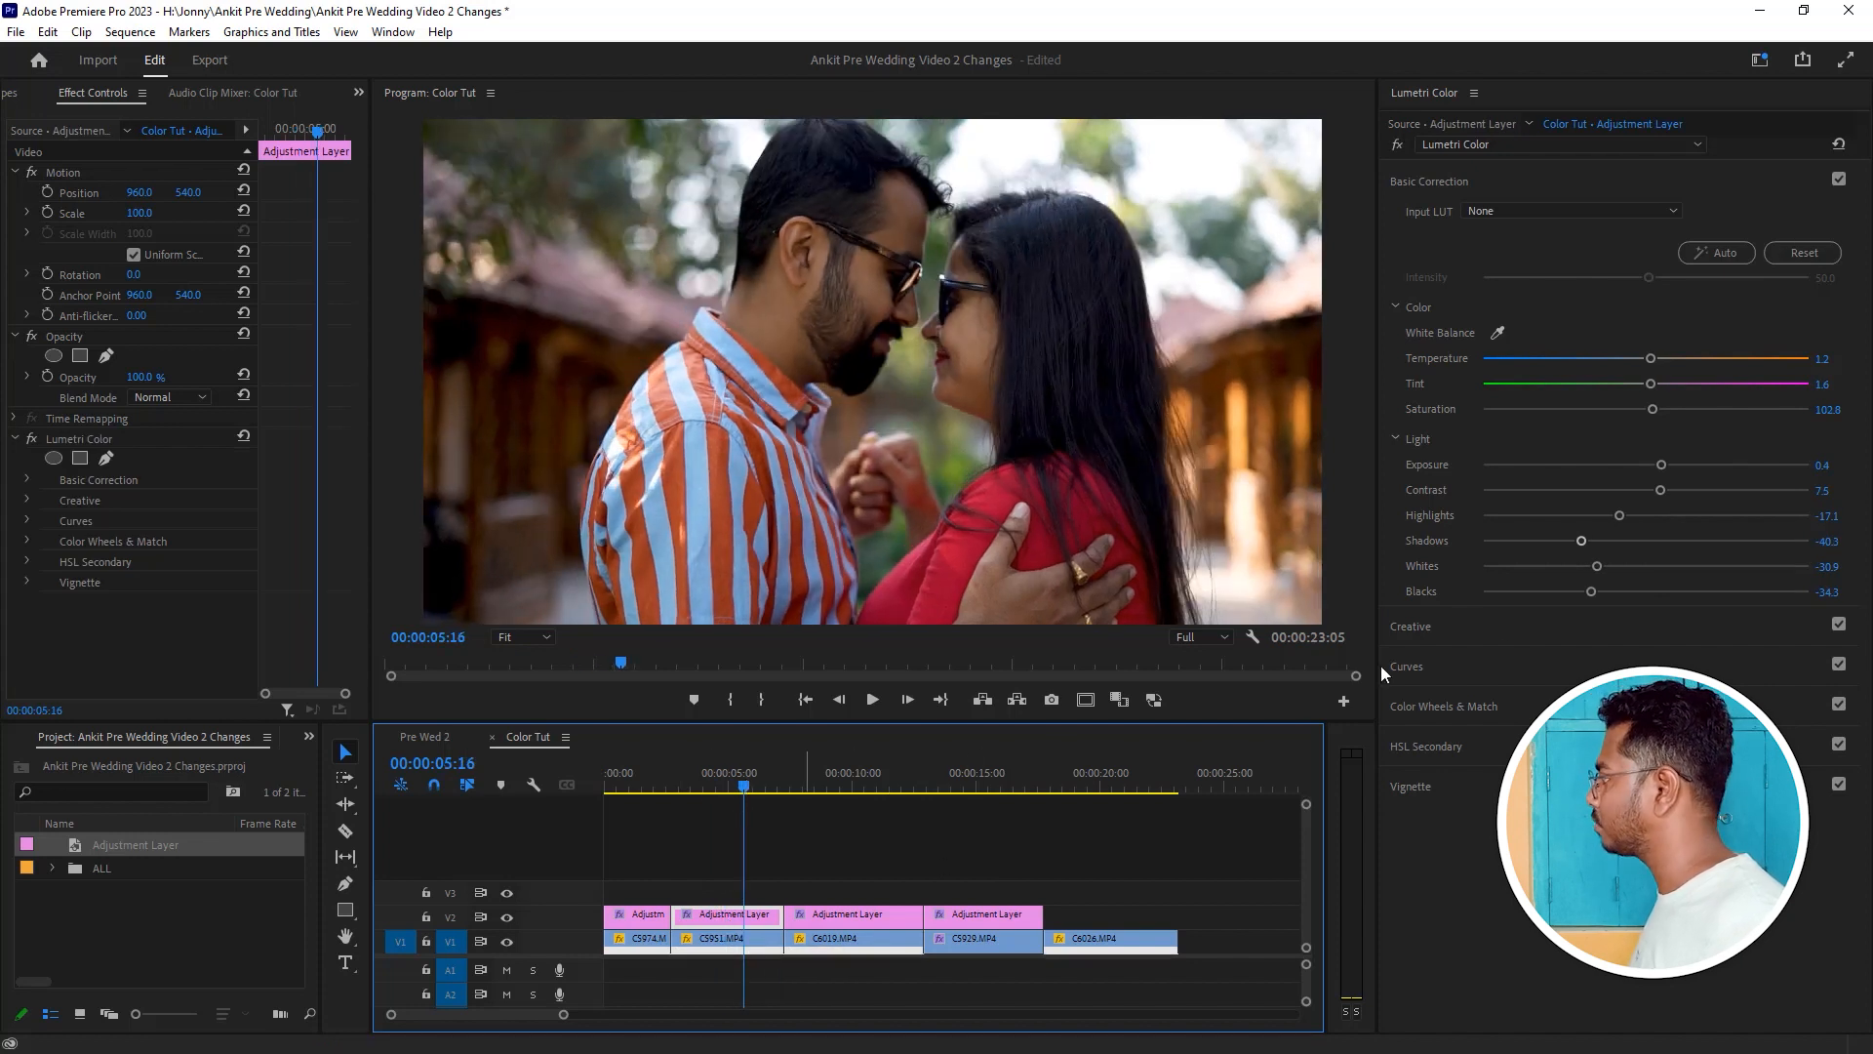
{"action": "double_click", "coordinate": [1580, 541]}
{"action": "mouse_move", "coordinate": [1576, 541]}
{"action": "left_mouse_down"}
{"action": "mouse_move", "coordinate": [1632, 543]}
{"action": "mouse_move", "coordinate": [1613, 545]}
{"action": "mouse_move", "coordinate": [1629, 591]}
{"action": "mouse_move", "coordinate": [1603, 567]}
{"action": "left_mouse_up"}
{"action": "double_click", "coordinate": [1590, 590]}
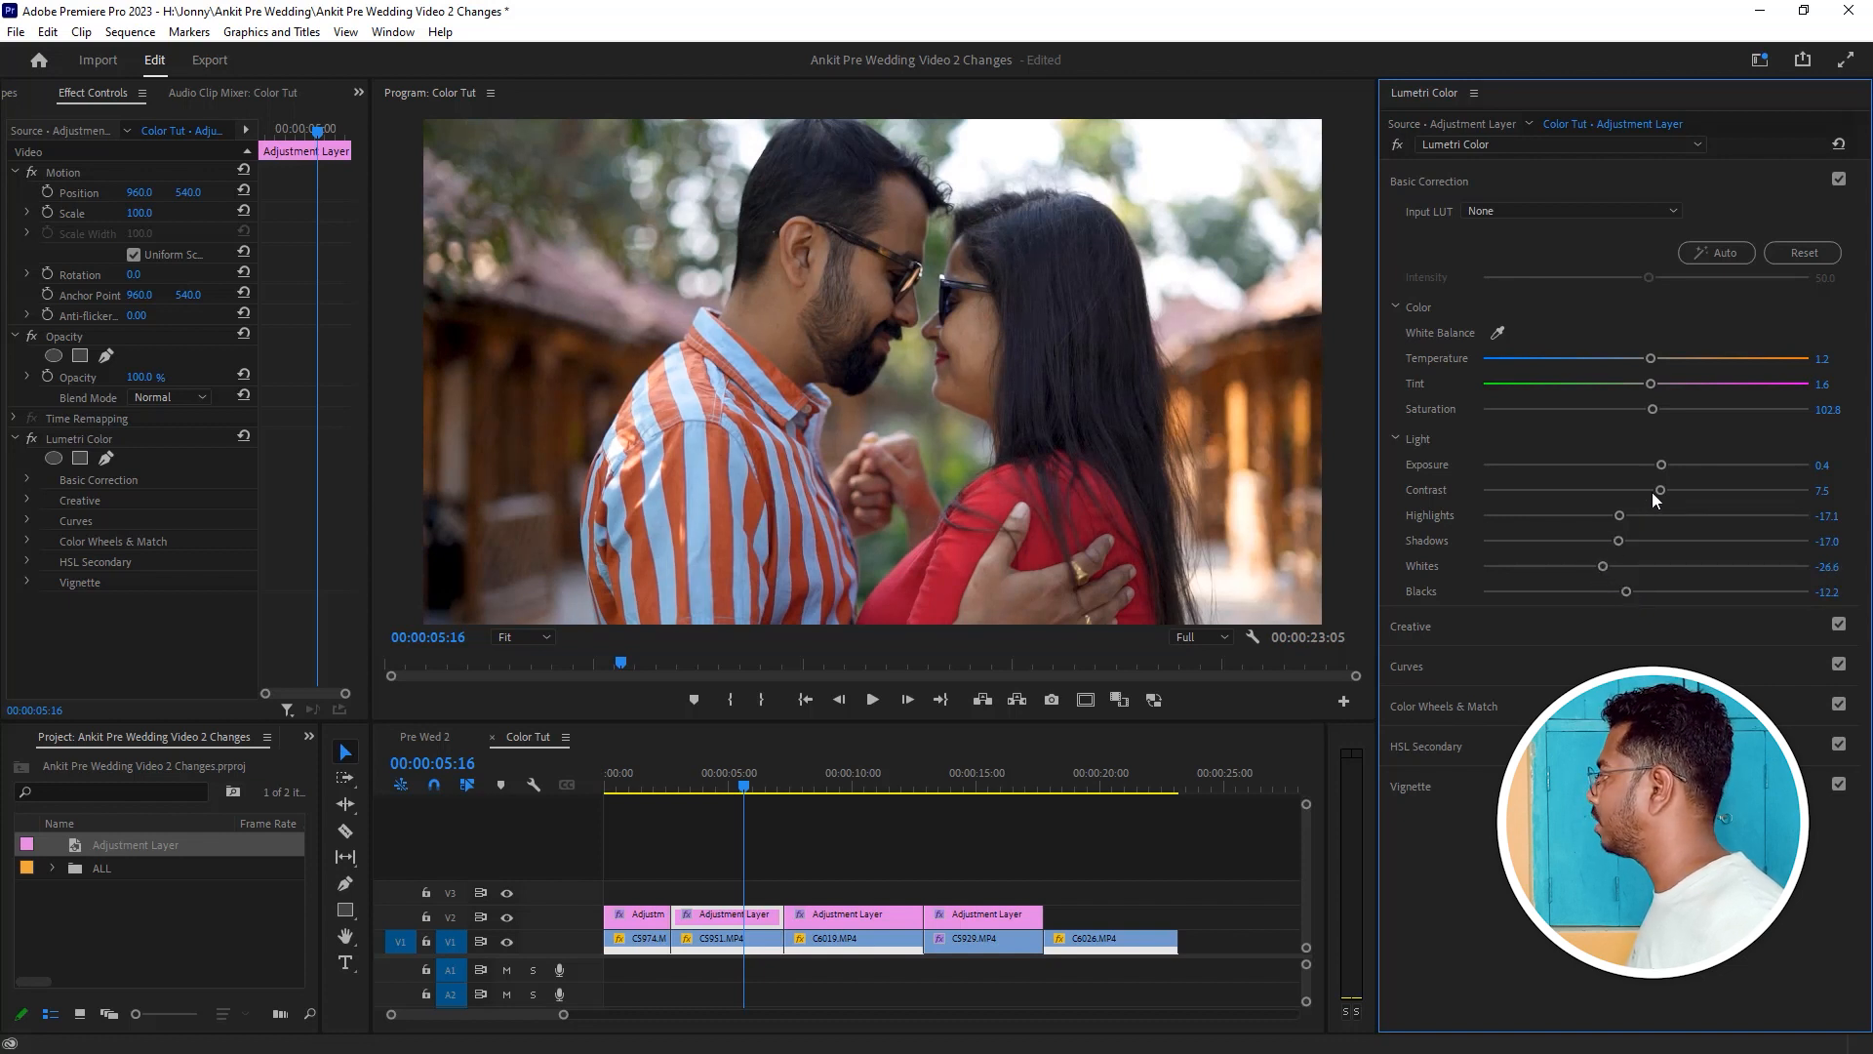
{"action": "left_click_drag", "start_coordinate": [1660, 490], "coordinate": [1625, 517]}
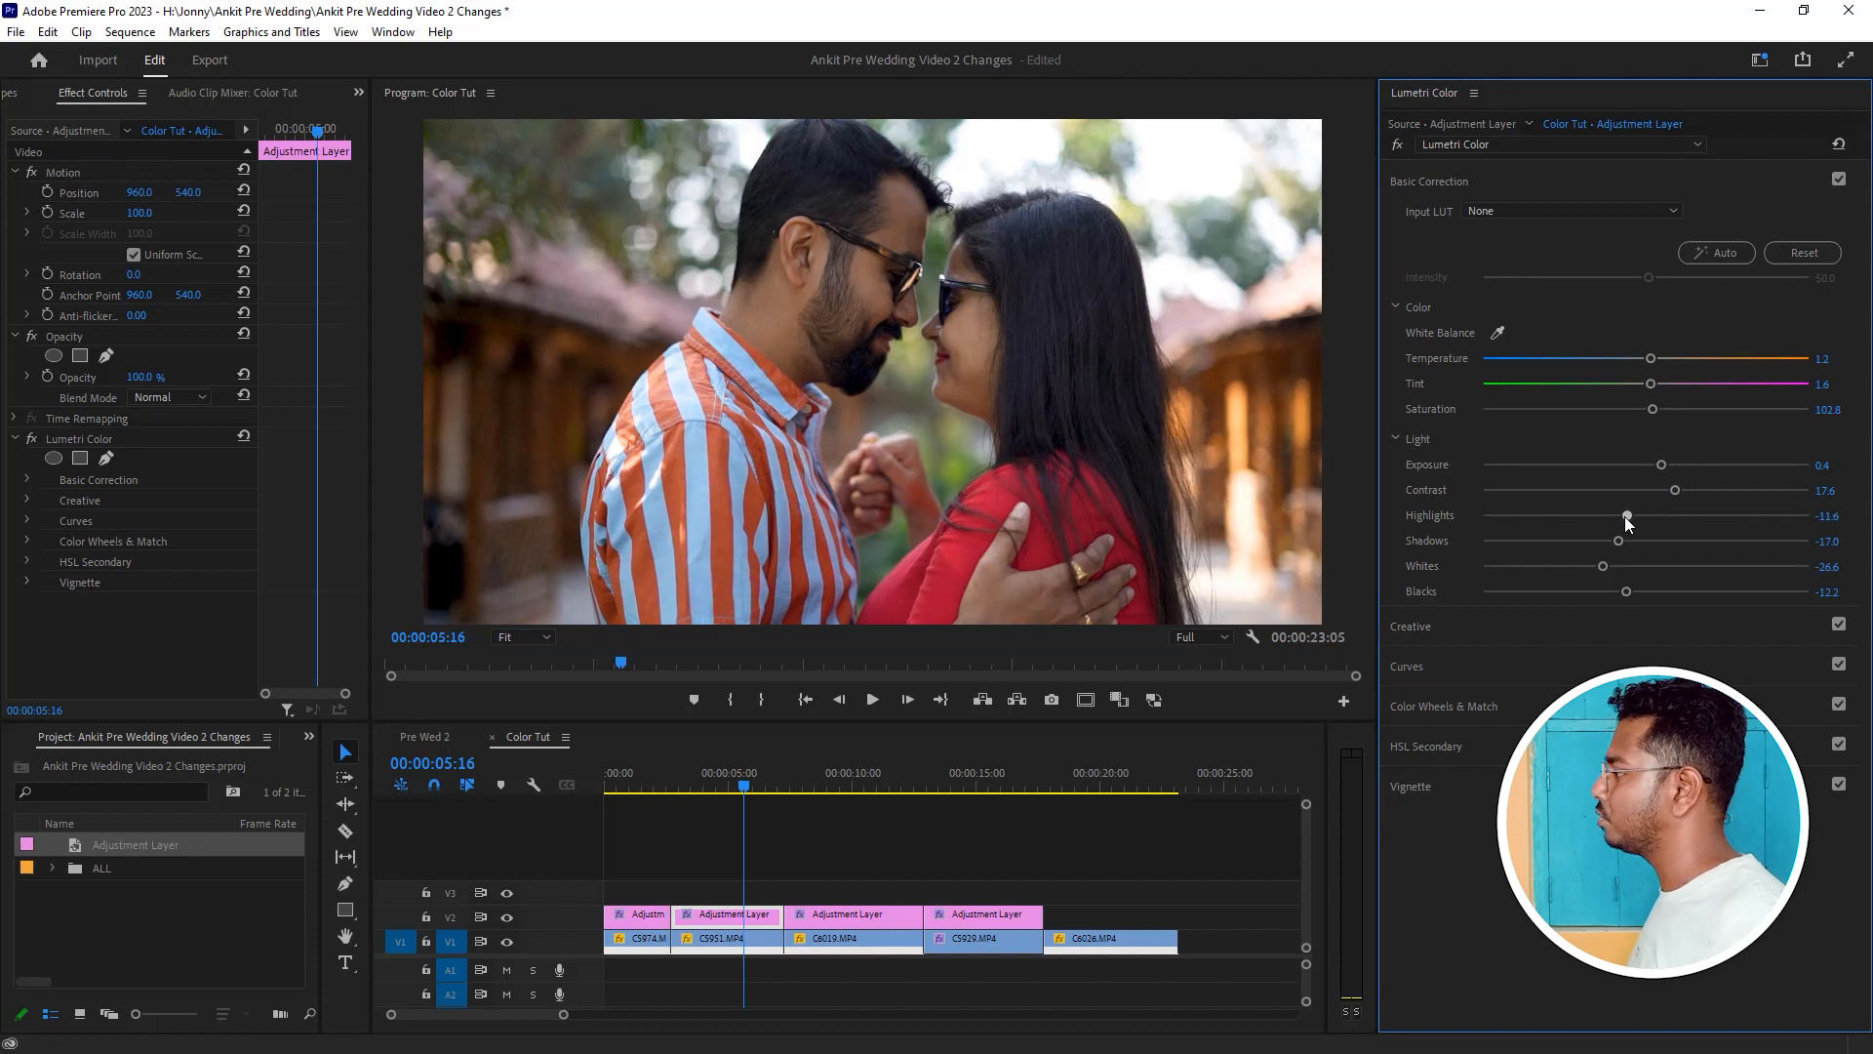
Set the adjustment layer above C6019.MP4 to Blacks -14.6 and Temperature 11.0.
{"action": "left_click_drag", "start_coordinate": [729, 783], "coordinate": [826, 821]}
{"action": "left_click", "coordinate": [851, 913]}
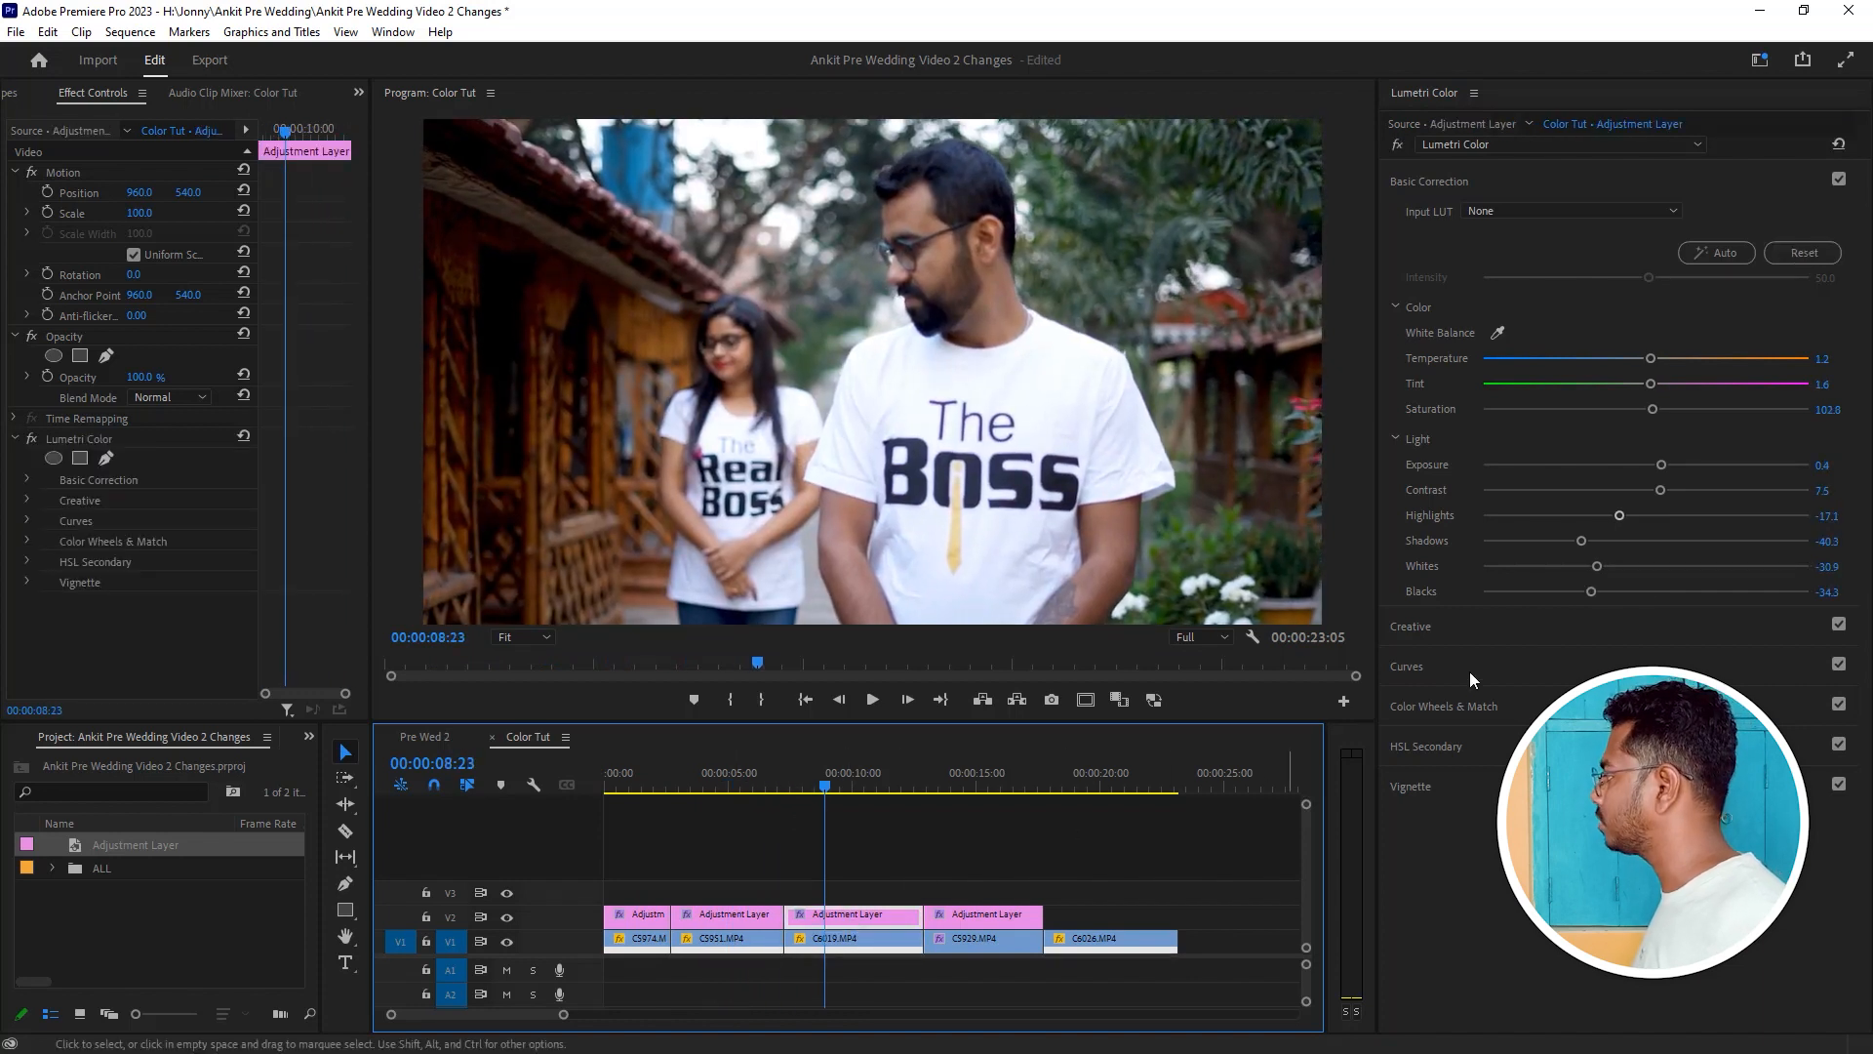
{"action": "left_click_drag", "start_coordinate": [1598, 591], "coordinate": [1621, 591]}
{"action": "left_click_drag", "start_coordinate": [1652, 357], "coordinate": [1665, 361]}
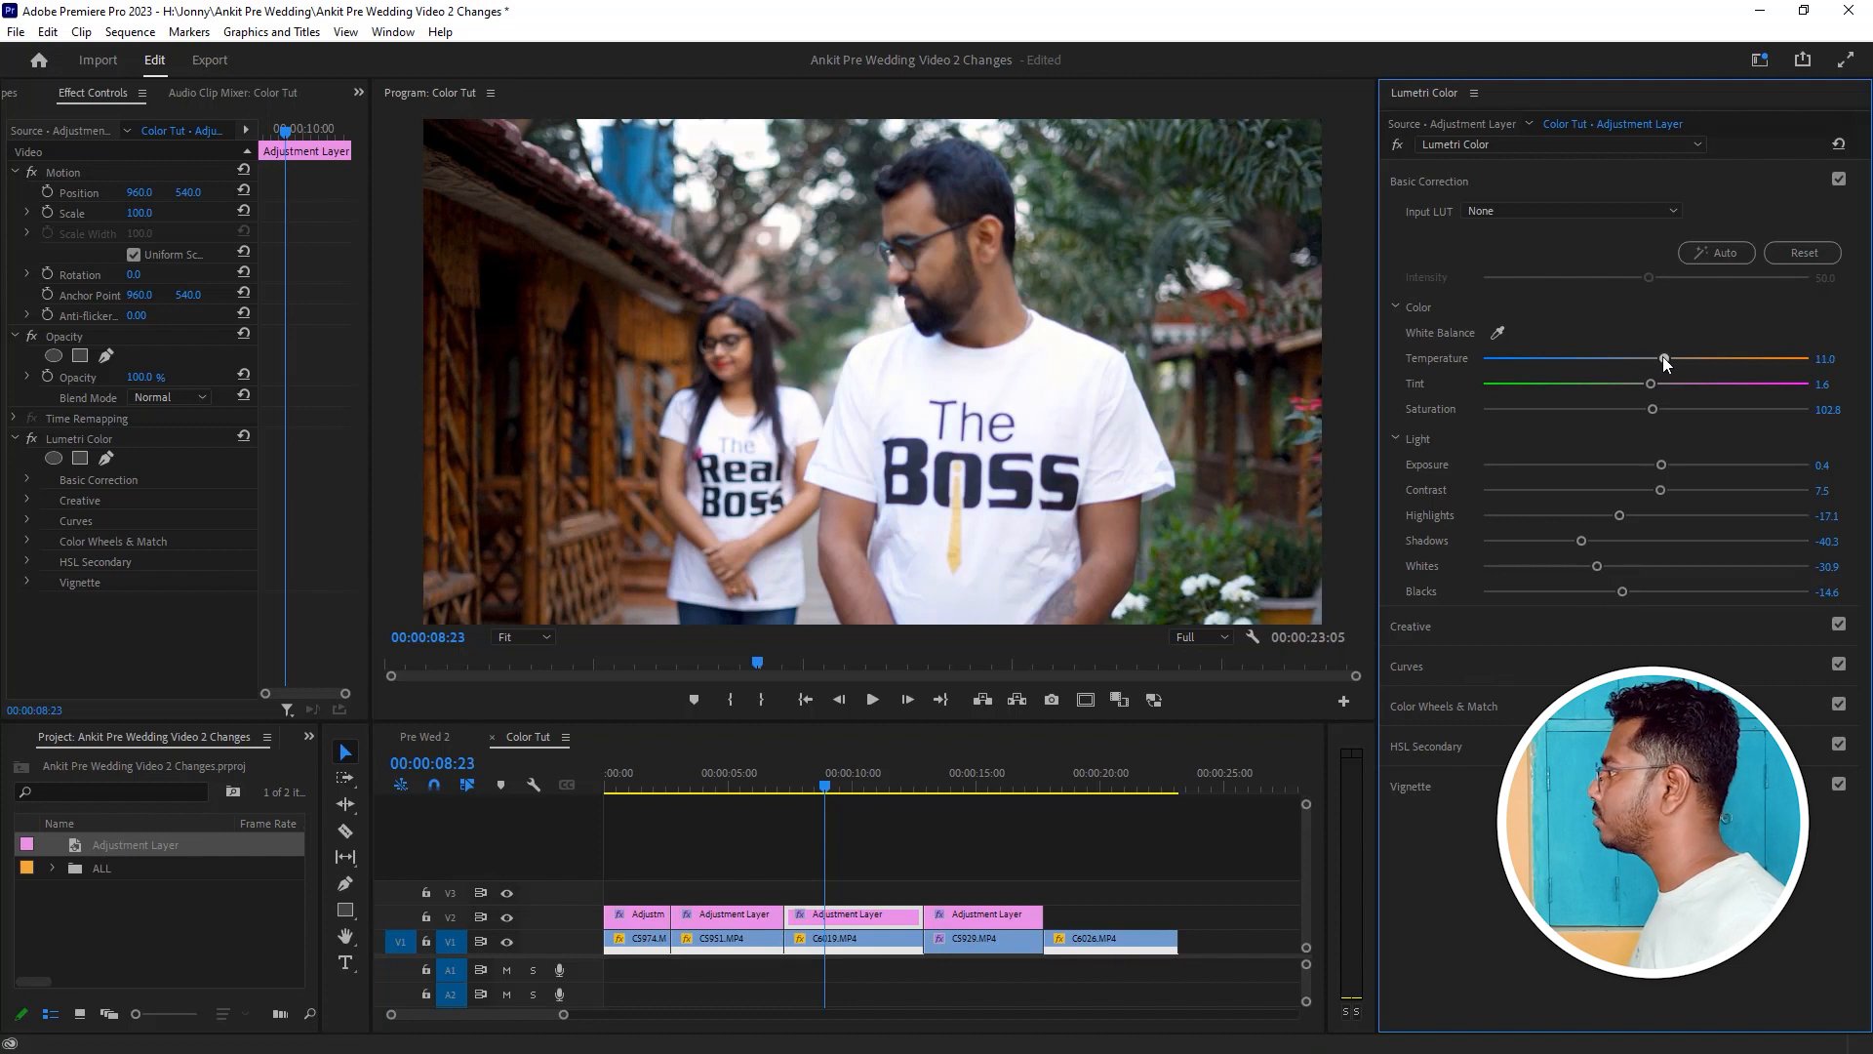
Raise Highlights to 12.2 on the adjustment layer above C5951.MP4.
{"action": "mouse_move", "coordinate": [769, 786]}
{"action": "left_mouse_down"}
{"action": "mouse_move", "coordinate": [787, 790]}
{"action": "mouse_move", "coordinate": [755, 798]}
{"action": "left_mouse_up"}
{"action": "left_click", "coordinate": [757, 917]}
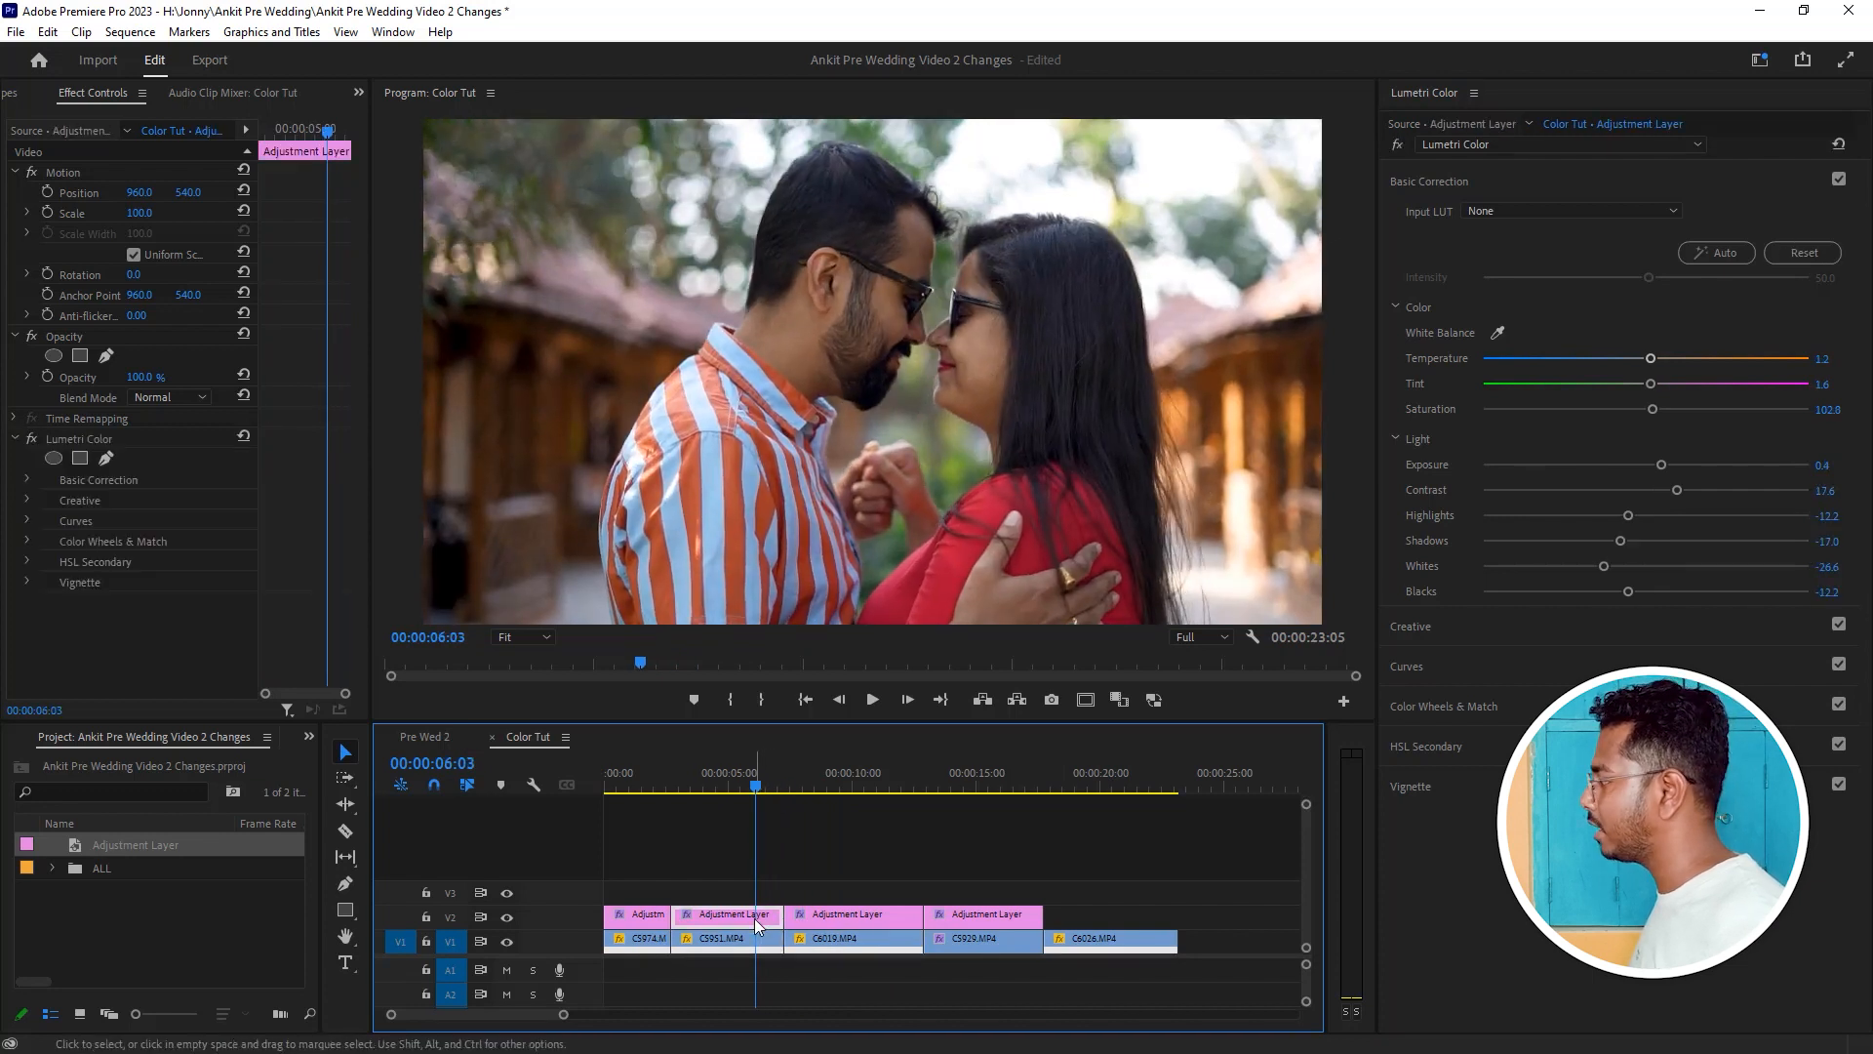
{"action": "left_click_drag", "start_coordinate": [1629, 515], "coordinate": [1665, 517]}
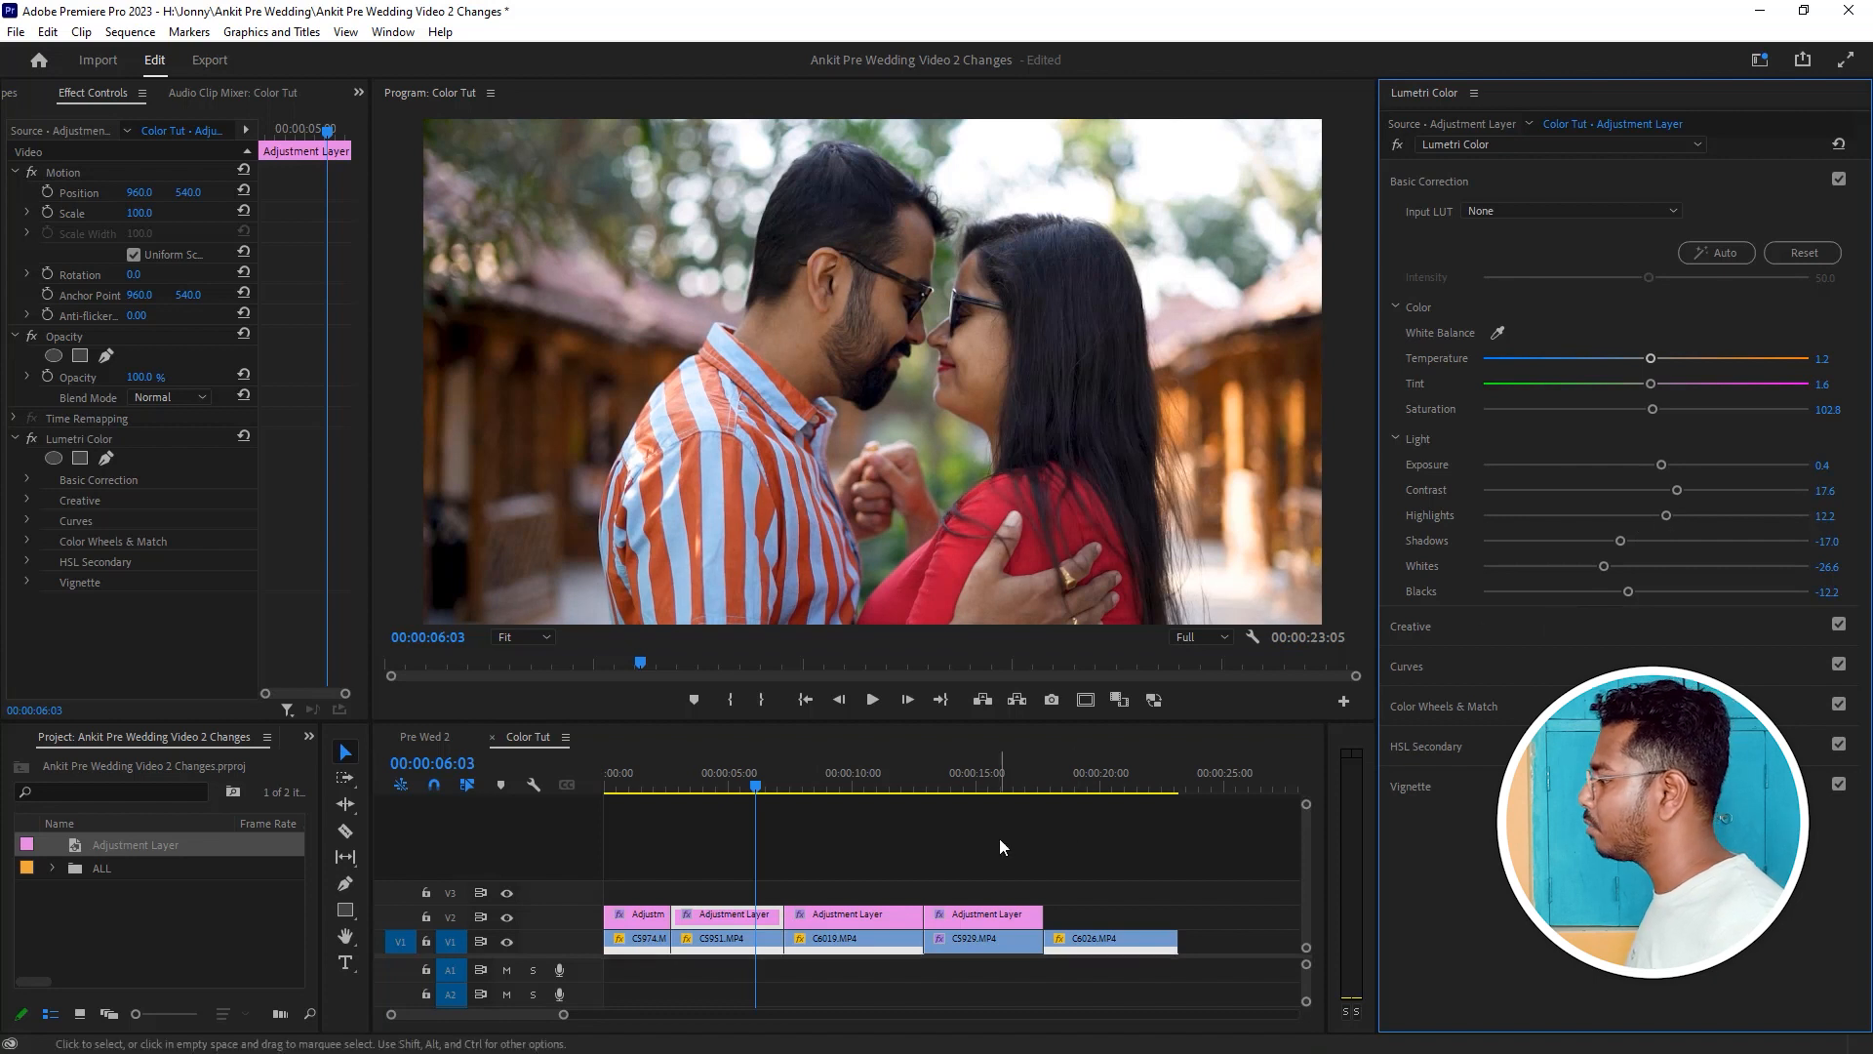
Set the adjustment layer above C5929.MP4 to Blacks 0.0, Highlights 8.7 and Saturation 100.0, and scrub over the clip to check it.
{"action": "left_click", "coordinate": [766, 786]}
{"action": "left_click_drag", "start_coordinate": [767, 789], "coordinate": [962, 800]}
{"action": "left_click", "coordinate": [981, 931]}
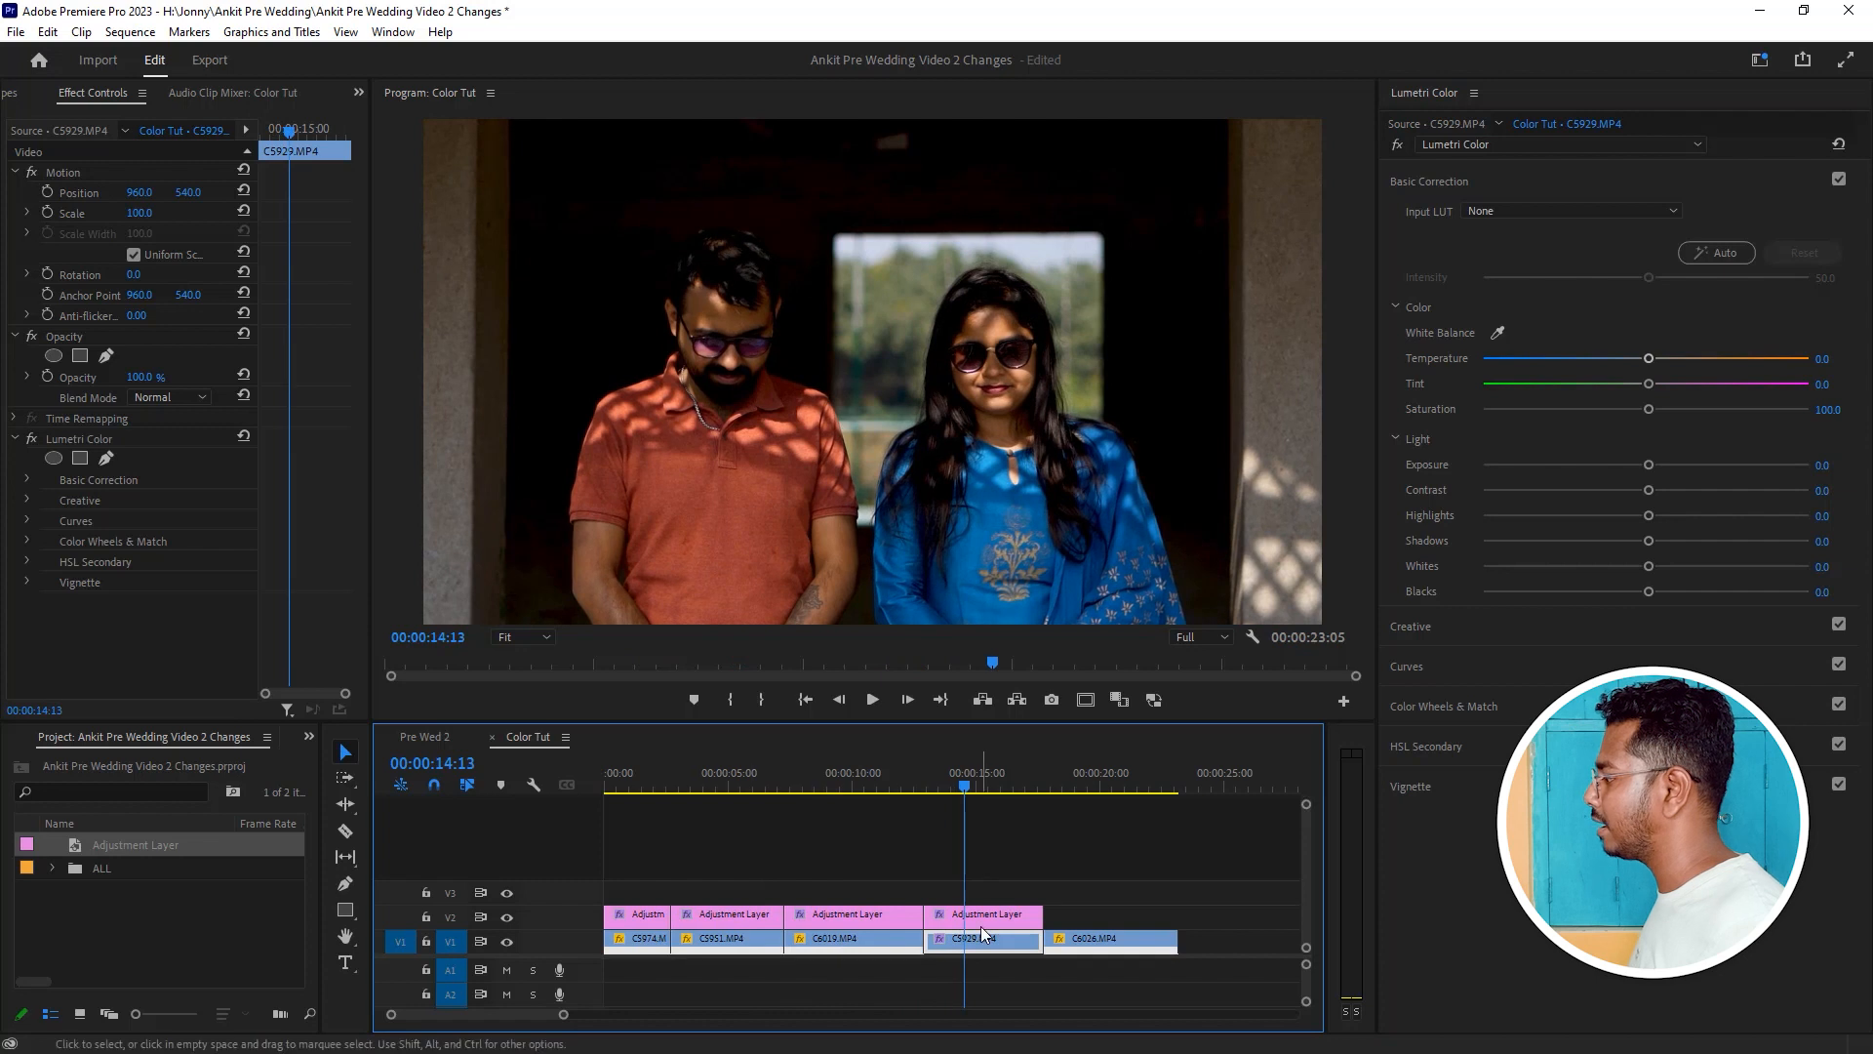
{"action": "left_click", "coordinate": [977, 916]}
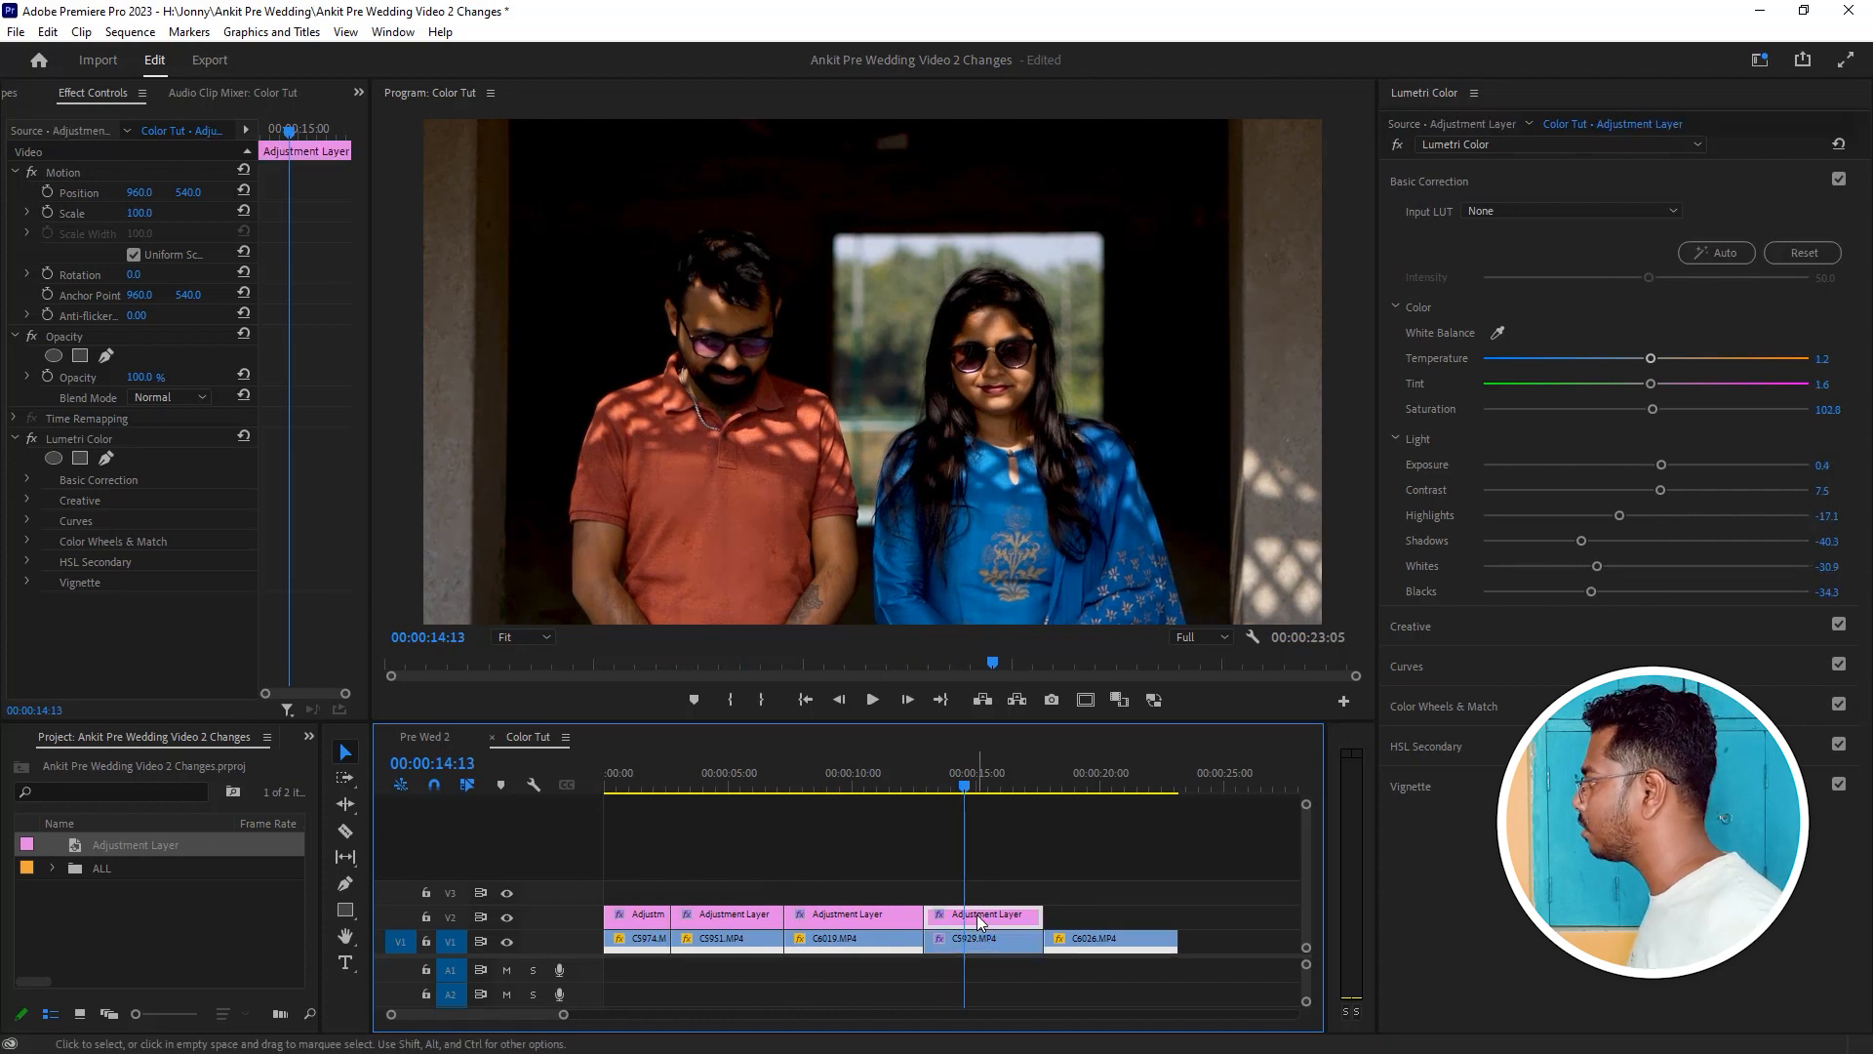
{"action": "double_click", "coordinate": [1590, 591]}
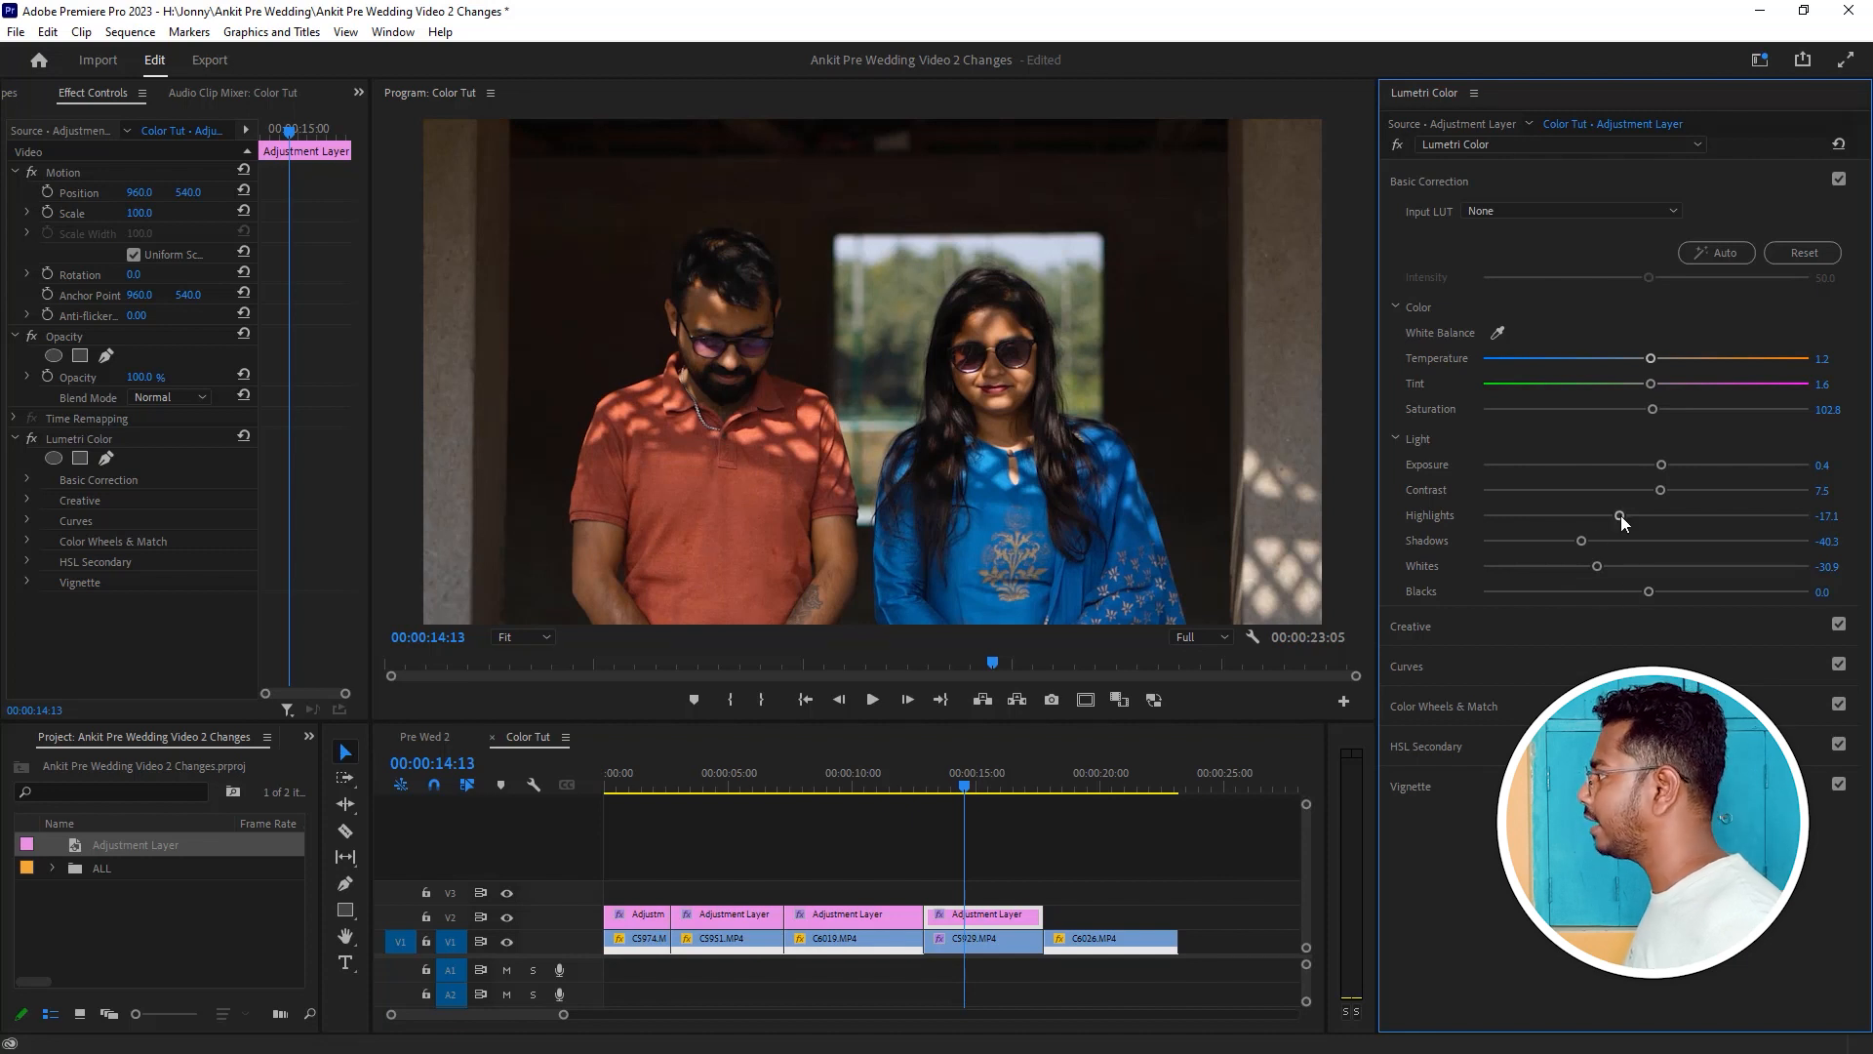
{"action": "left_click_drag", "start_coordinate": [1620, 515], "coordinate": [1658, 519]}
{"action": "double_click", "coordinate": [1650, 409]}
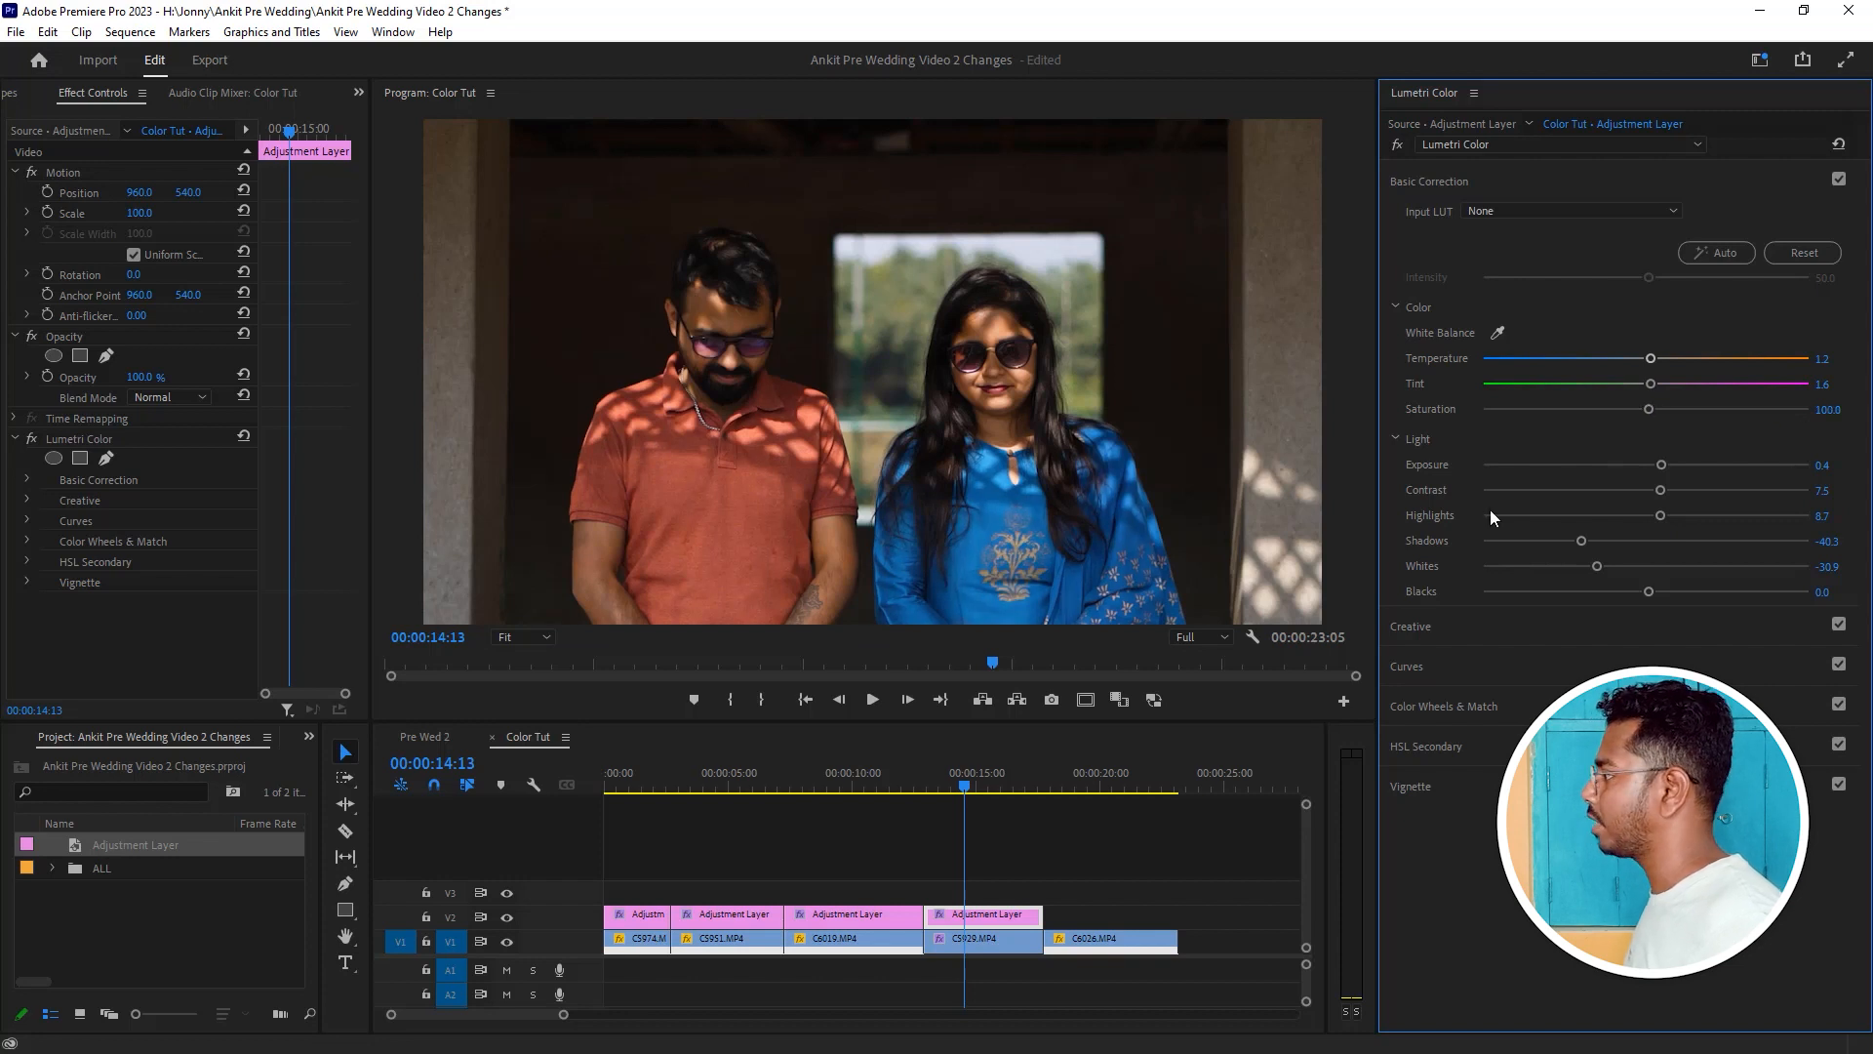
{"action": "left_click", "coordinate": [966, 777]}
{"action": "mouse_move", "coordinate": [971, 777]}
{"action": "left_mouse_down"}
{"action": "mouse_move", "coordinate": [1013, 777]}
{"action": "mouse_move", "coordinate": [962, 783]}
{"action": "left_mouse_up"}
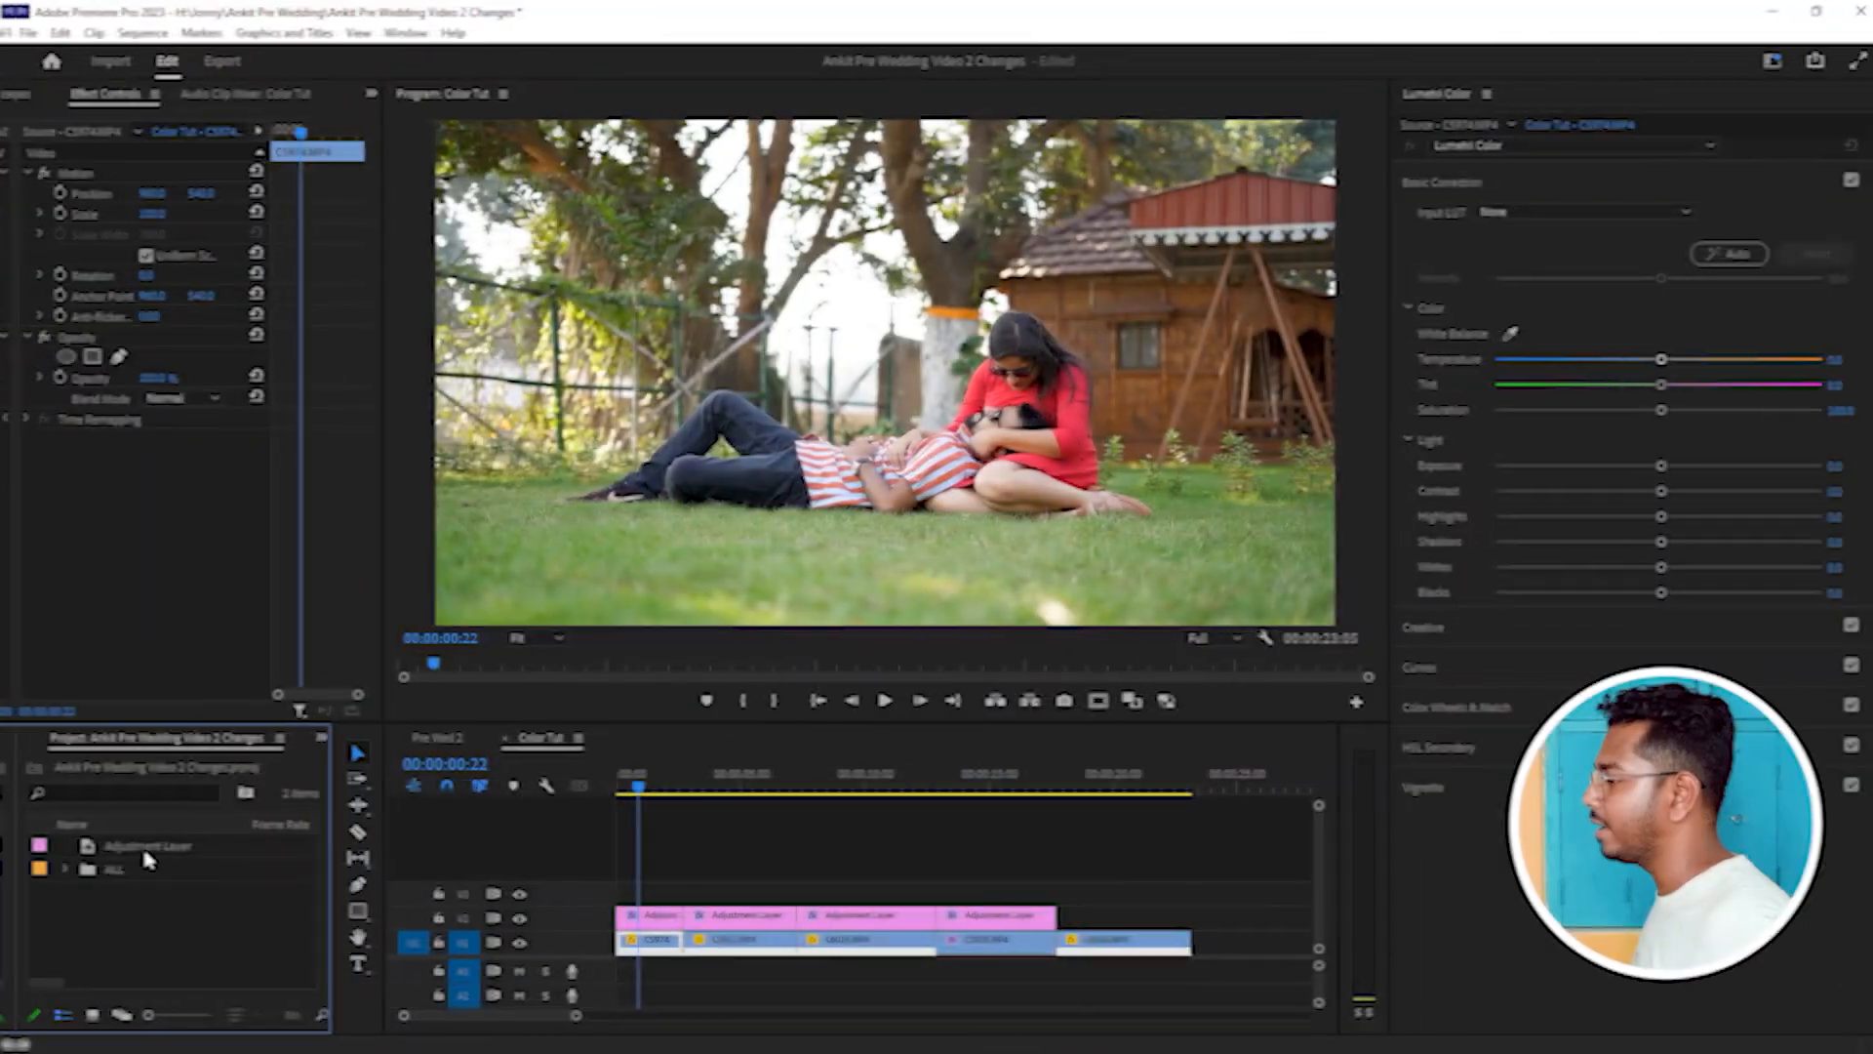
Place another adjustment layer on V3 from the sequence start and extend it to the end of clip C5929.MP4.
{"action": "left_click_drag", "start_coordinate": [138, 846], "coordinate": [635, 891]}
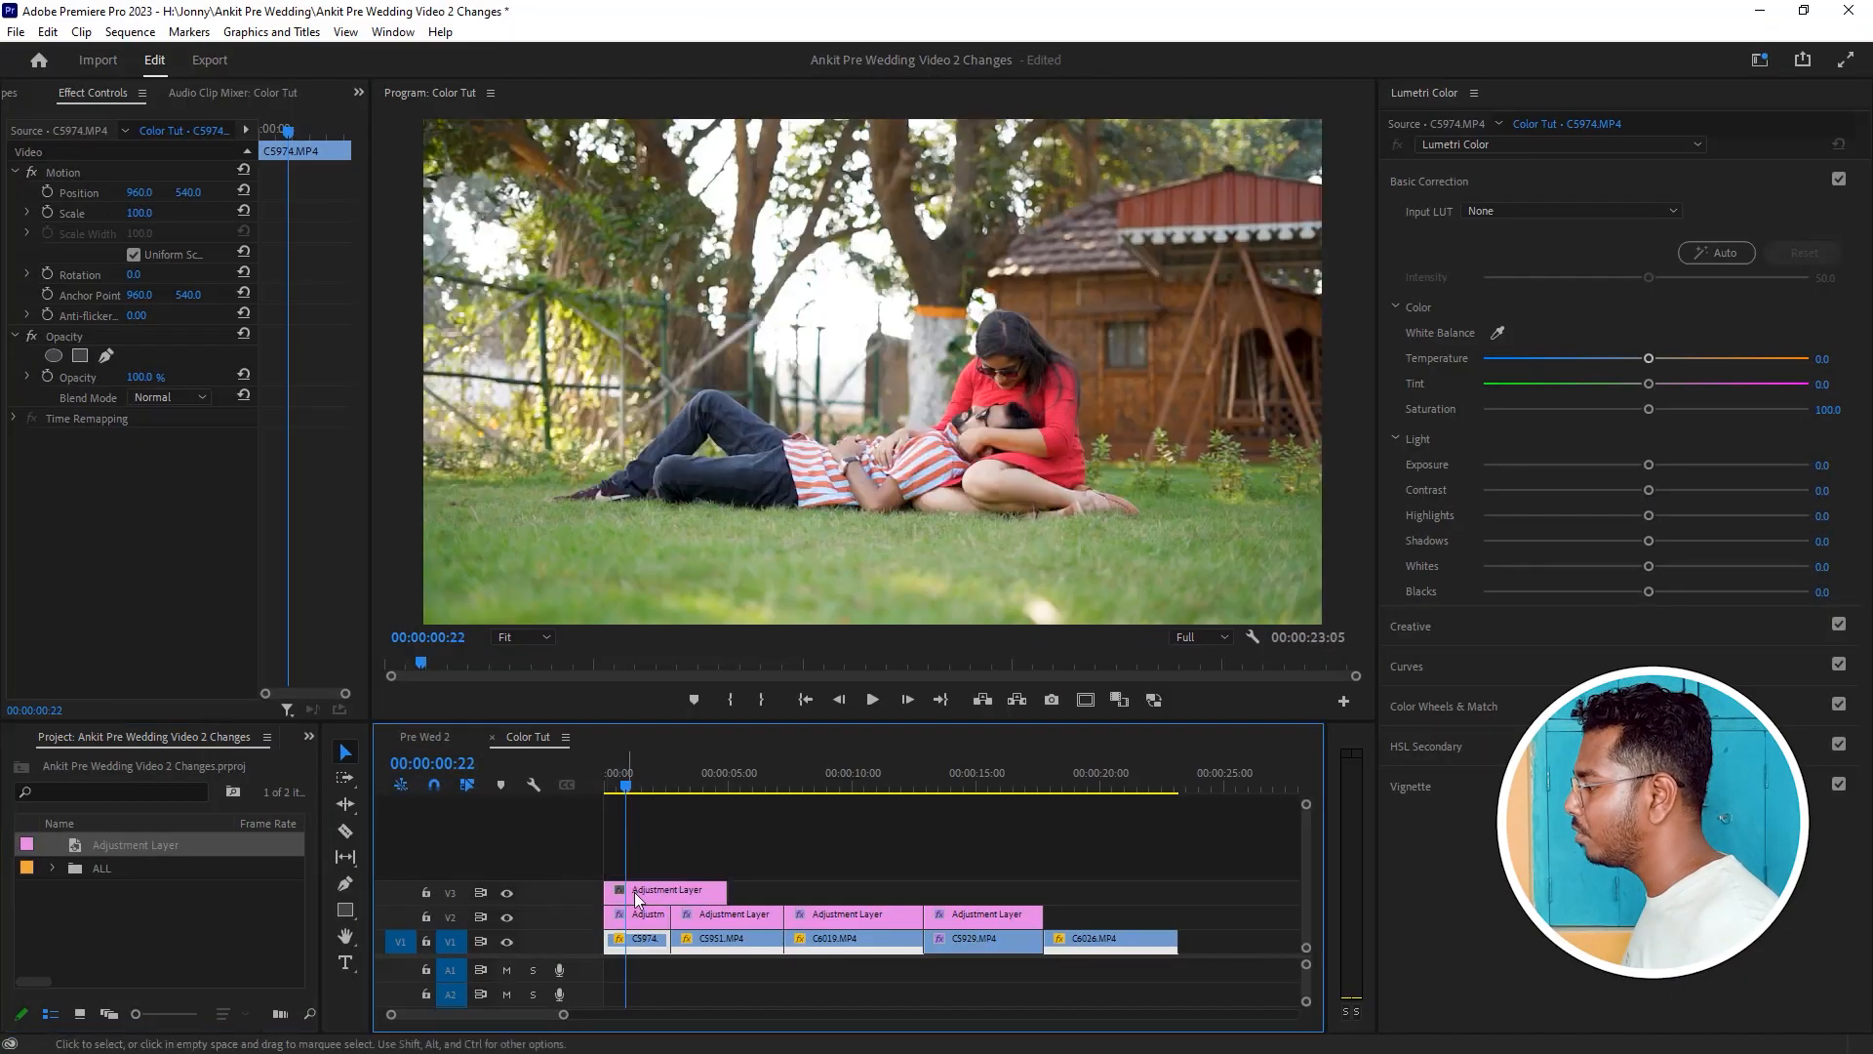
{"action": "left_click", "coordinate": [642, 891]}
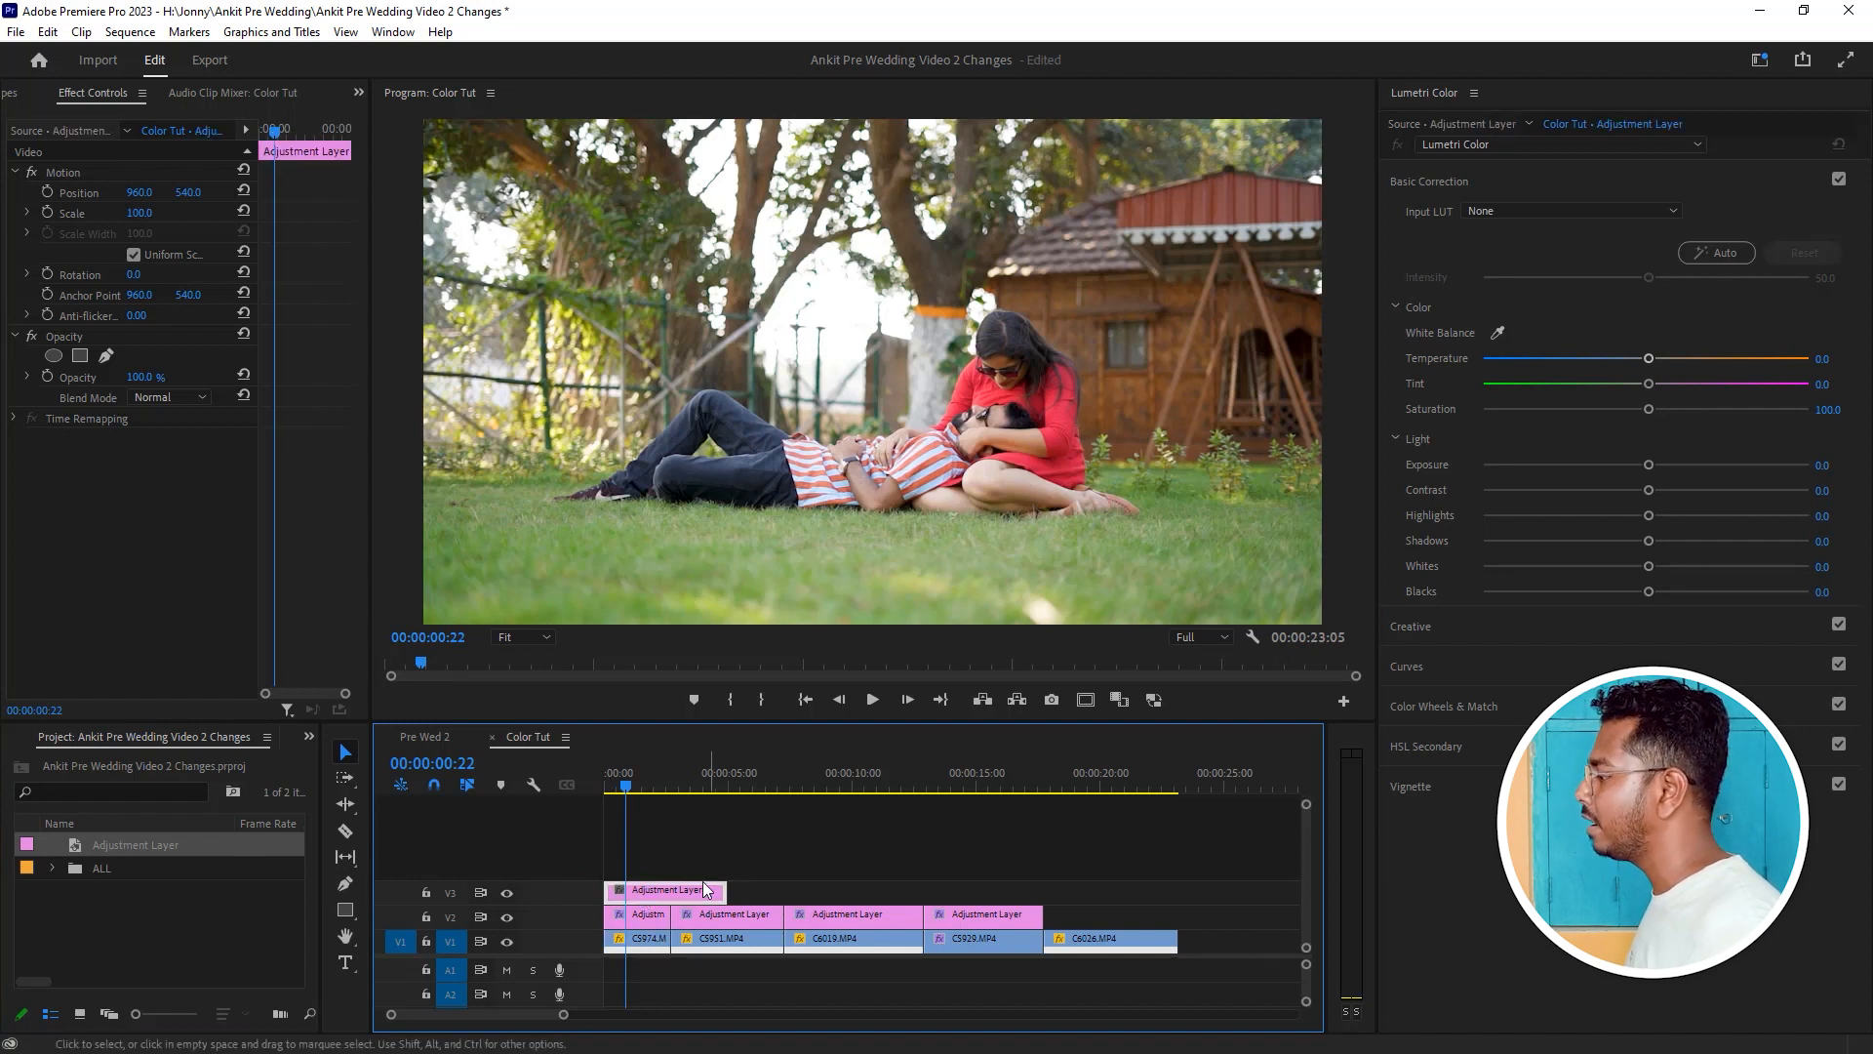
{"action": "left_click_drag", "start_coordinate": [725, 891], "coordinate": [1042, 894]}
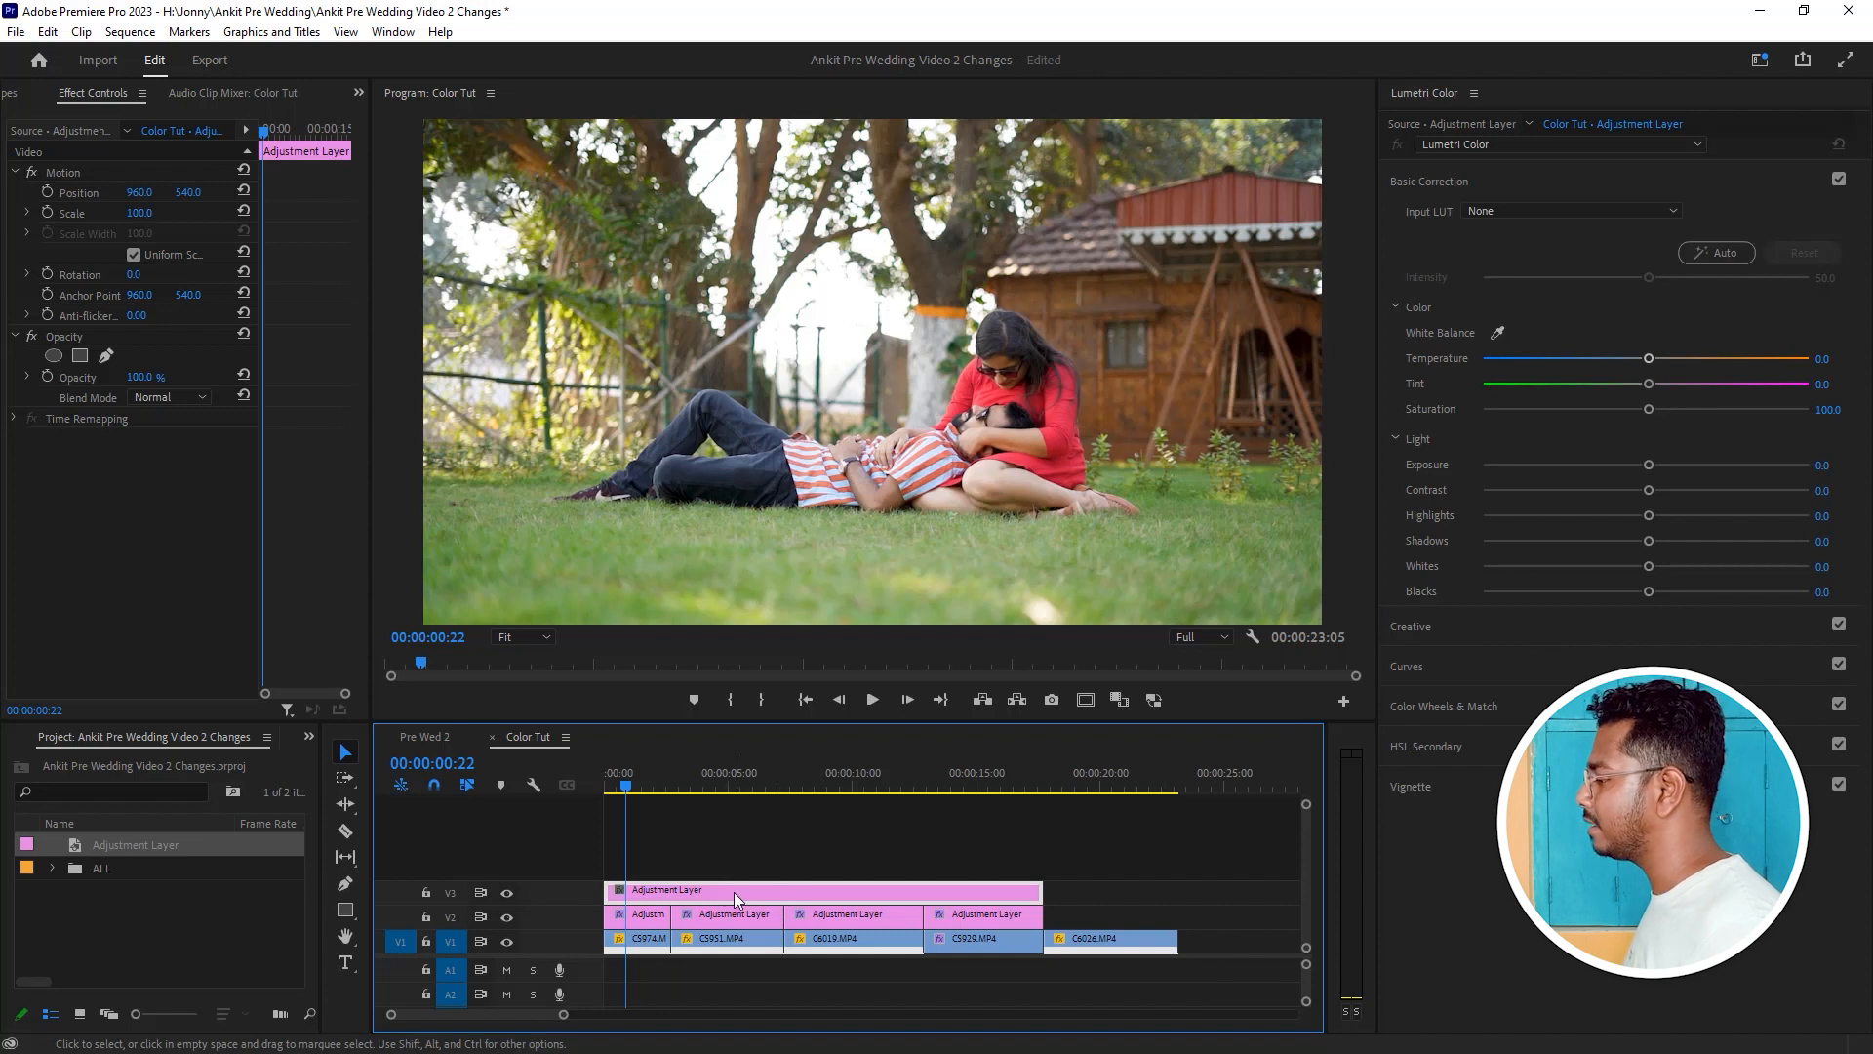
Load Pre Wed 01.cube from the desktop's Pre Wedding LUT 2023 folder as the Creative look on the V3 adjustment layer.
{"action": "left_click", "coordinate": [1411, 626]}
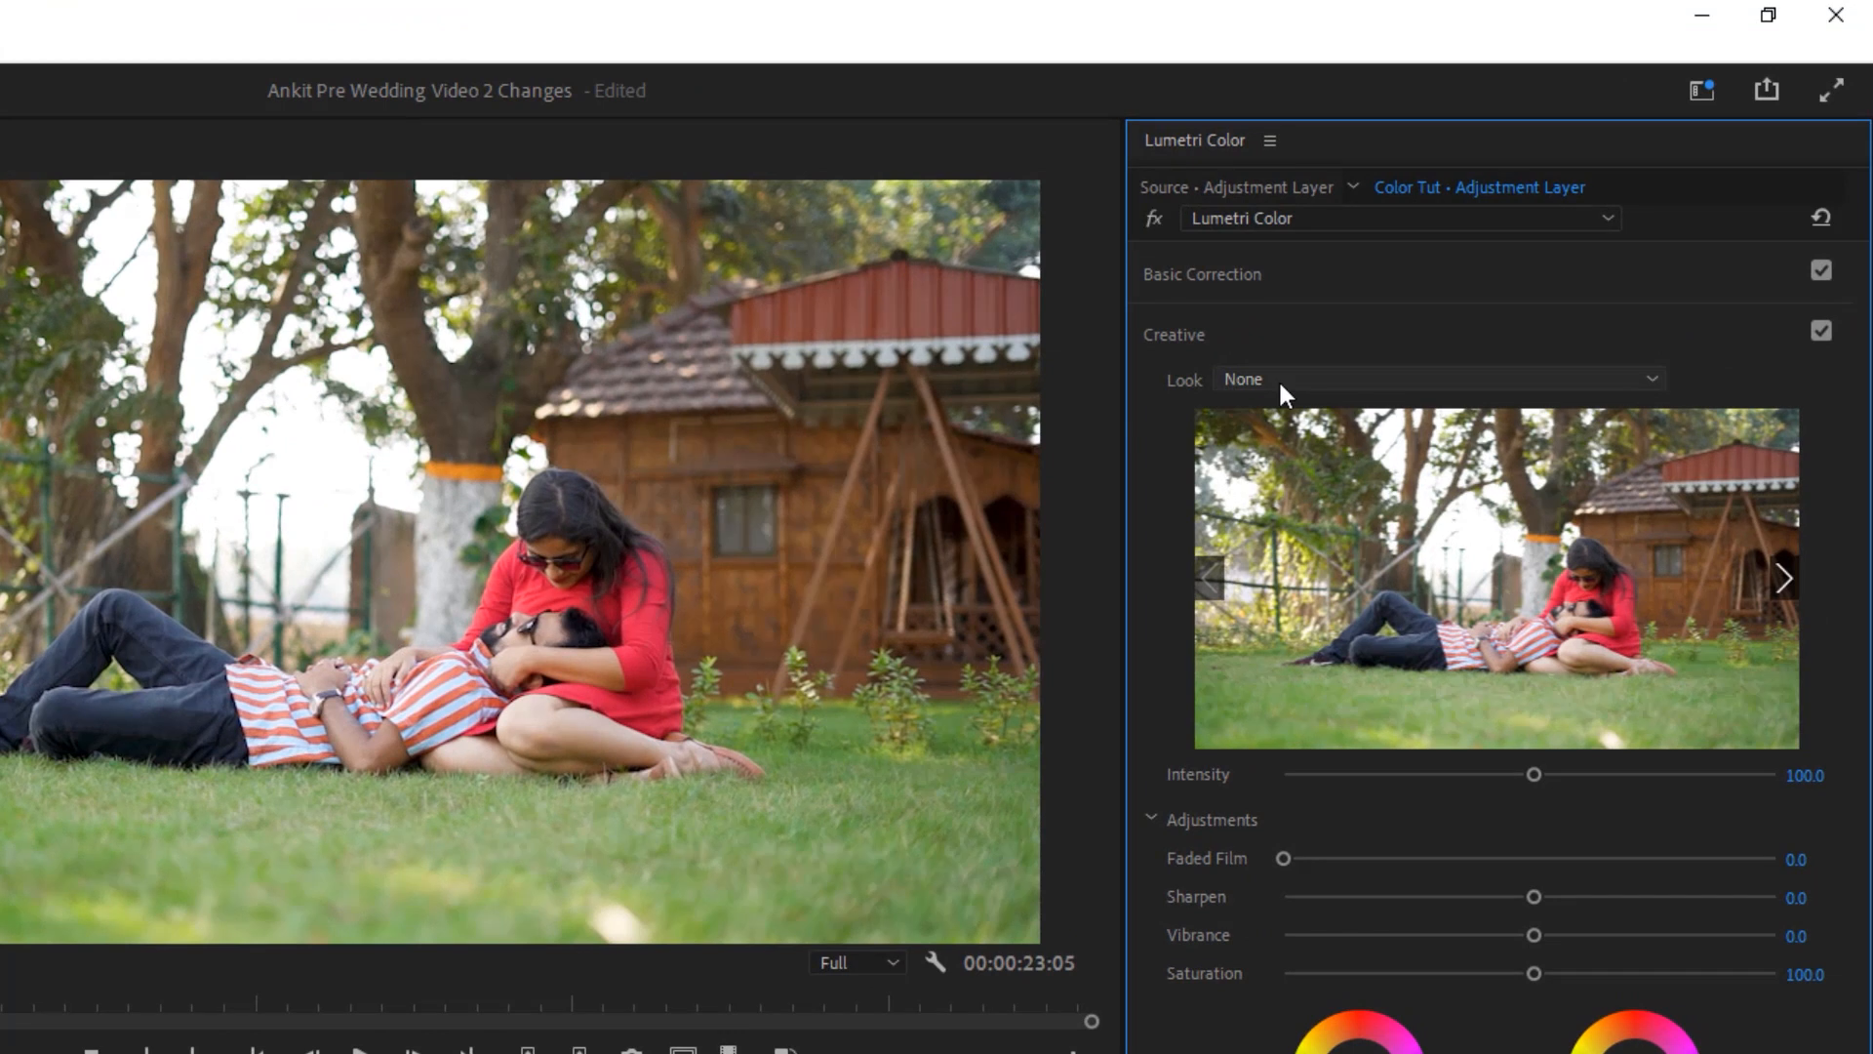
{"action": "left_click", "coordinate": [1278, 379]}
{"action": "left_click", "coordinate": [1273, 473]}
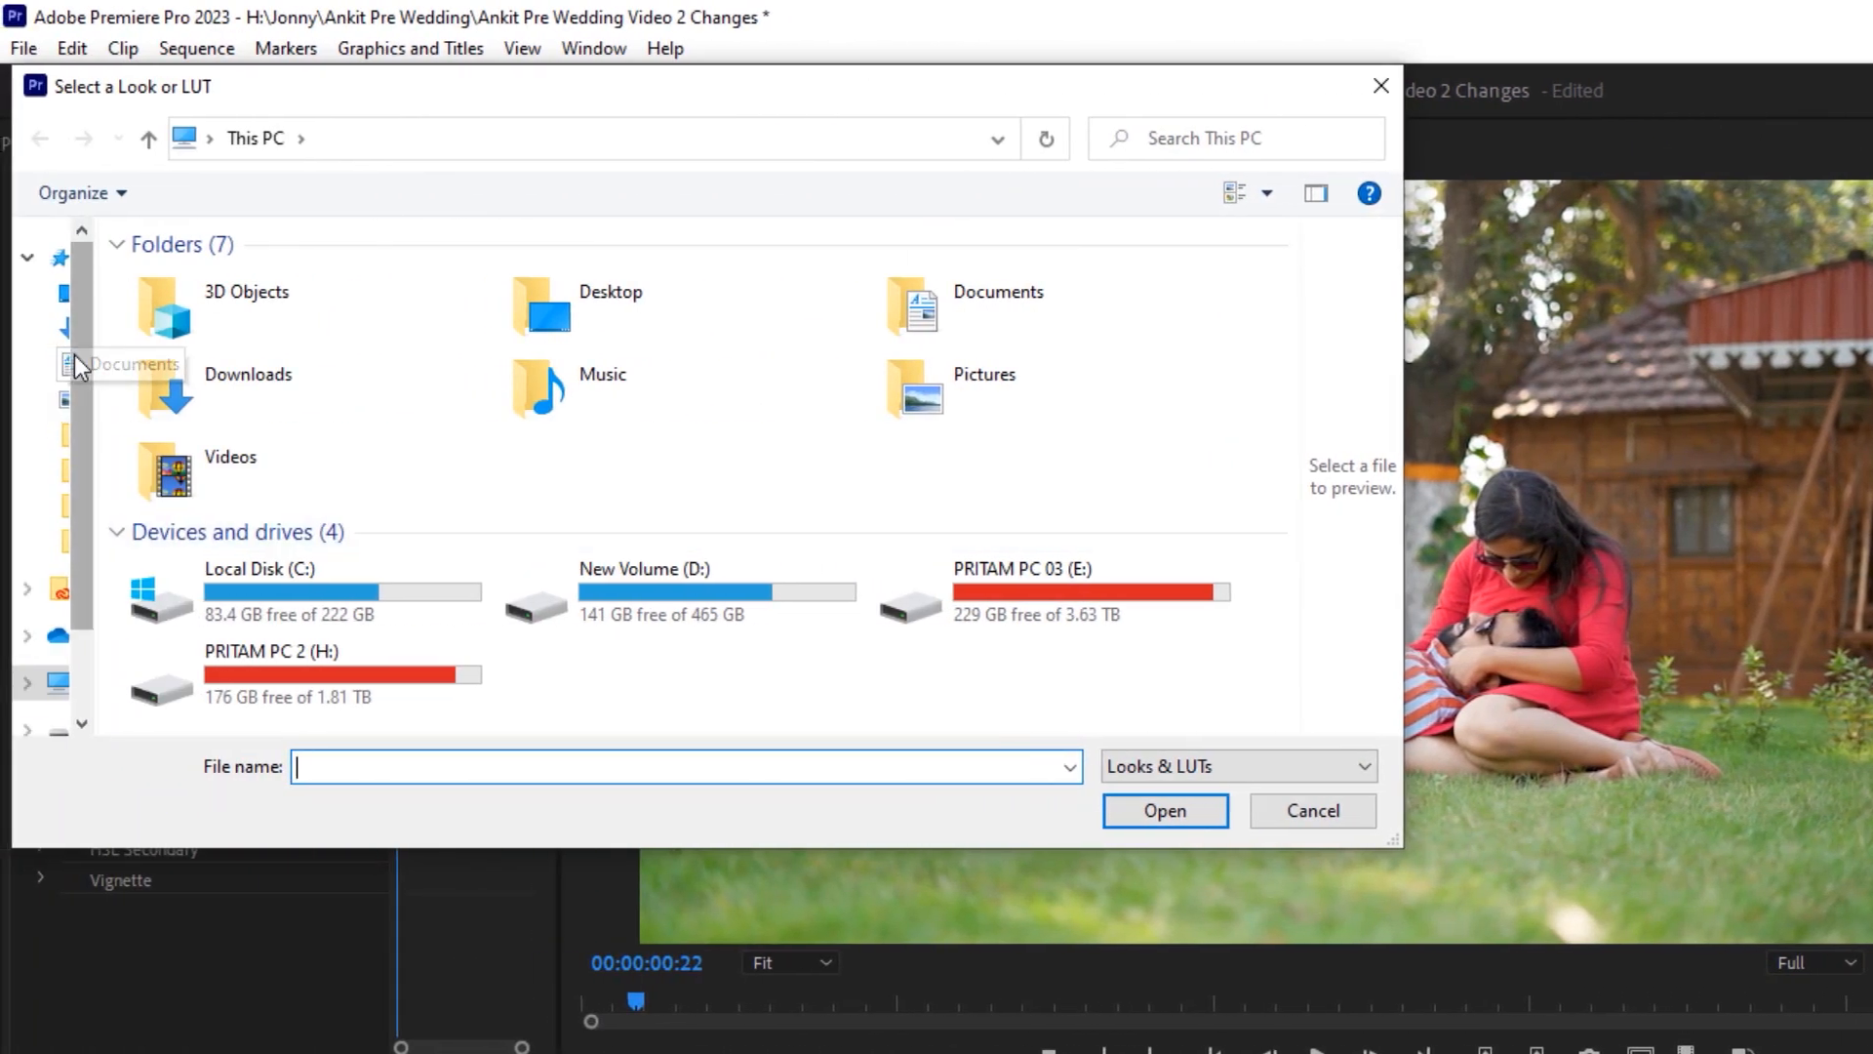
{"action": "left_click", "coordinate": [62, 296]}
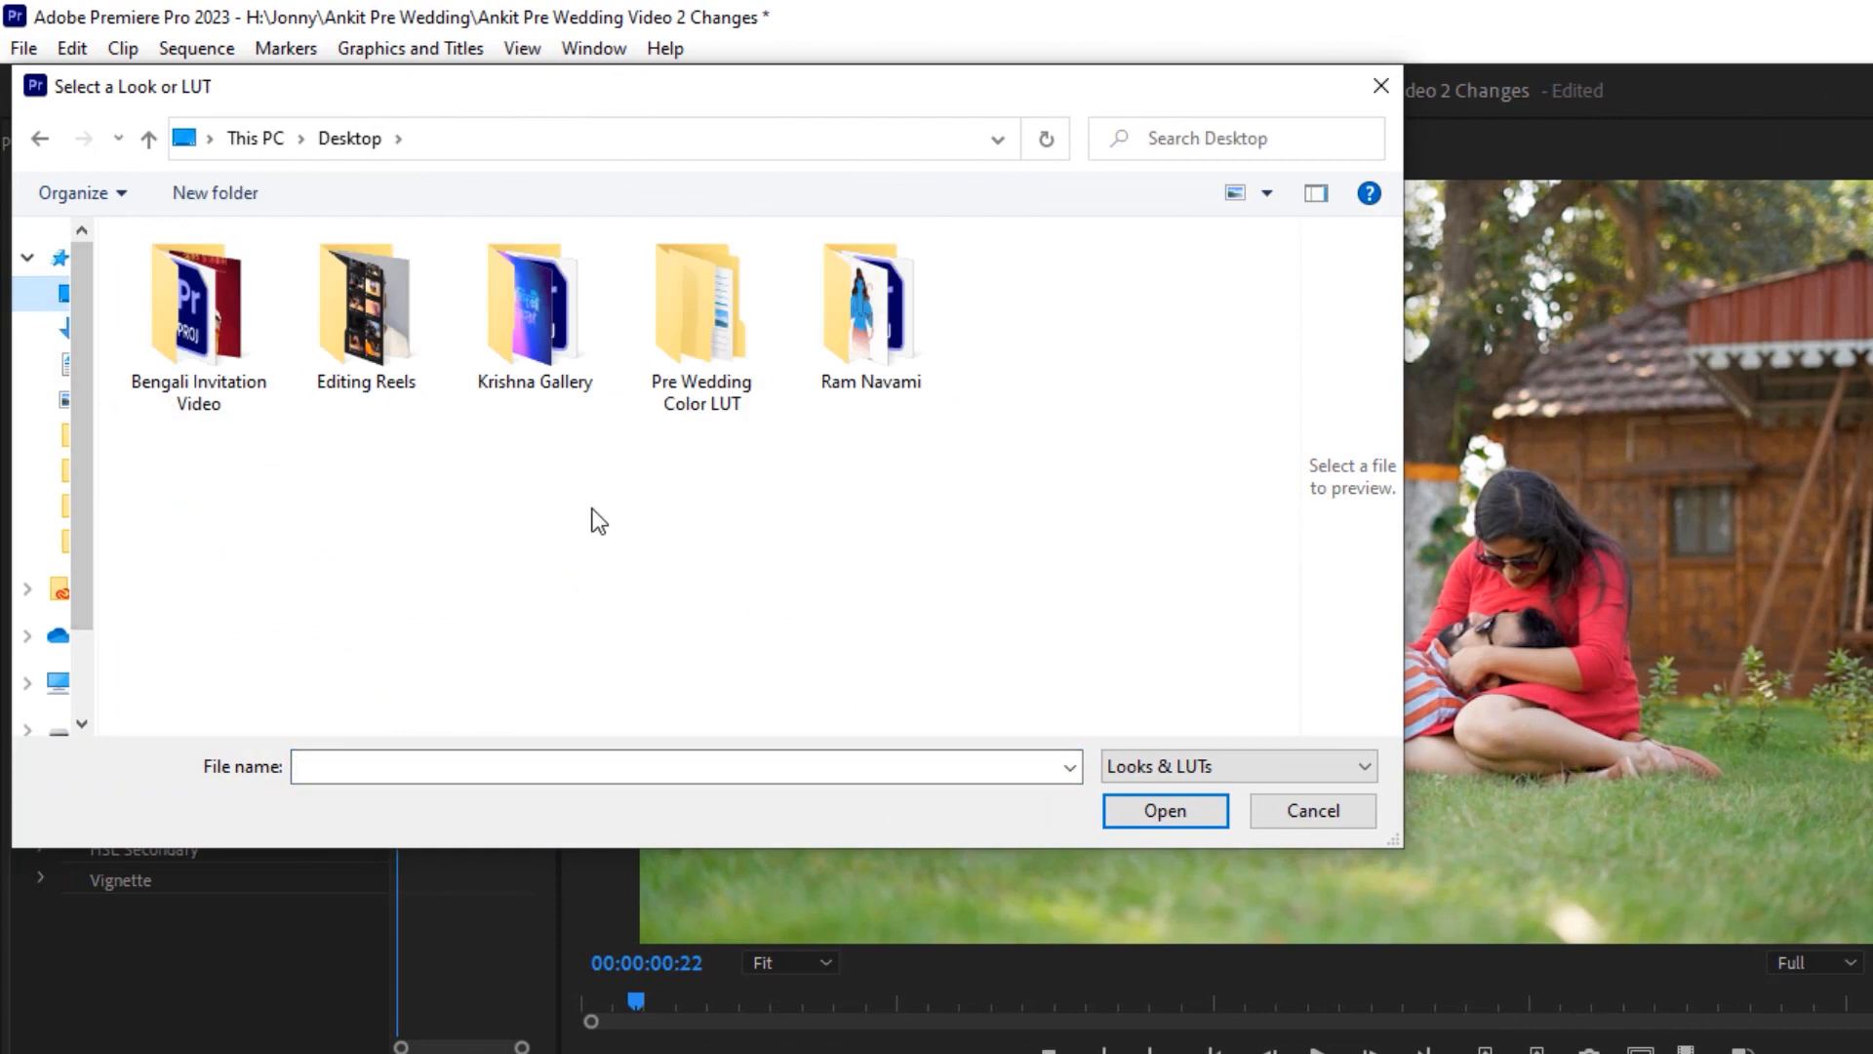
{"action": "double_click", "coordinate": [707, 381]}
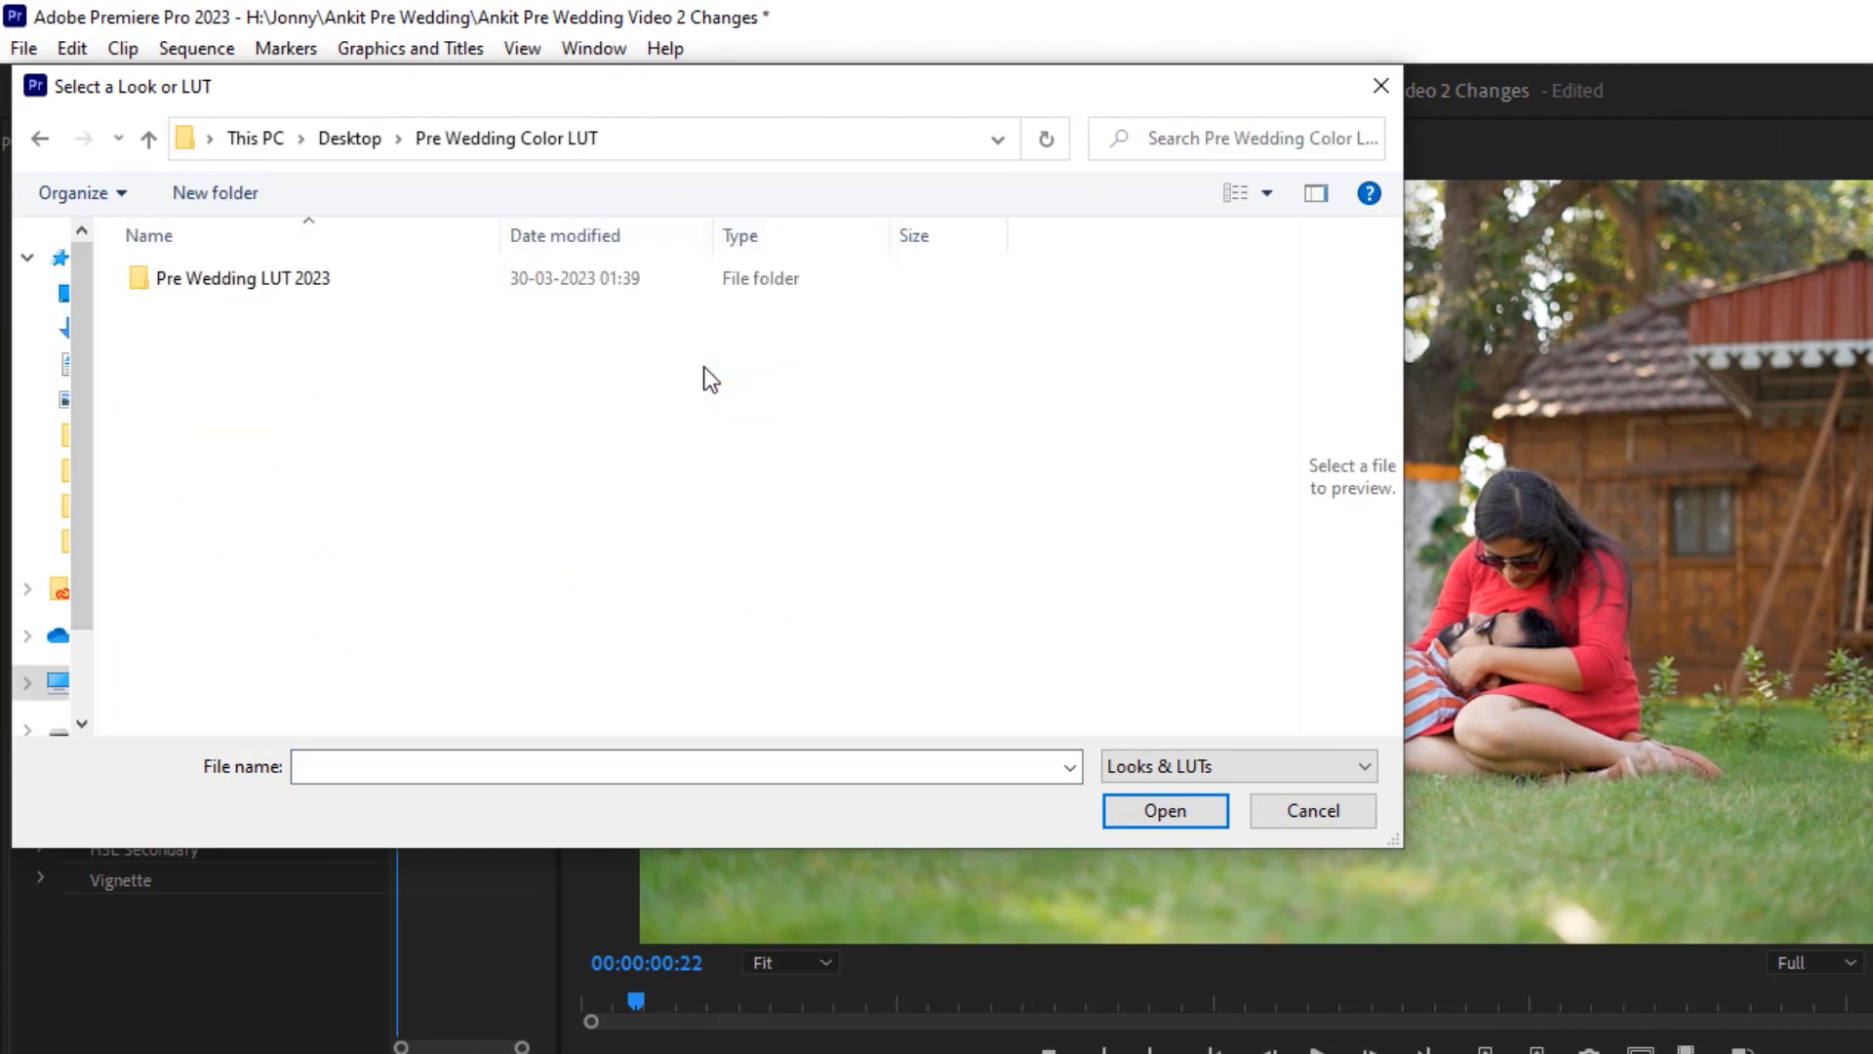
{"action": "double_click", "coordinate": [217, 277]}
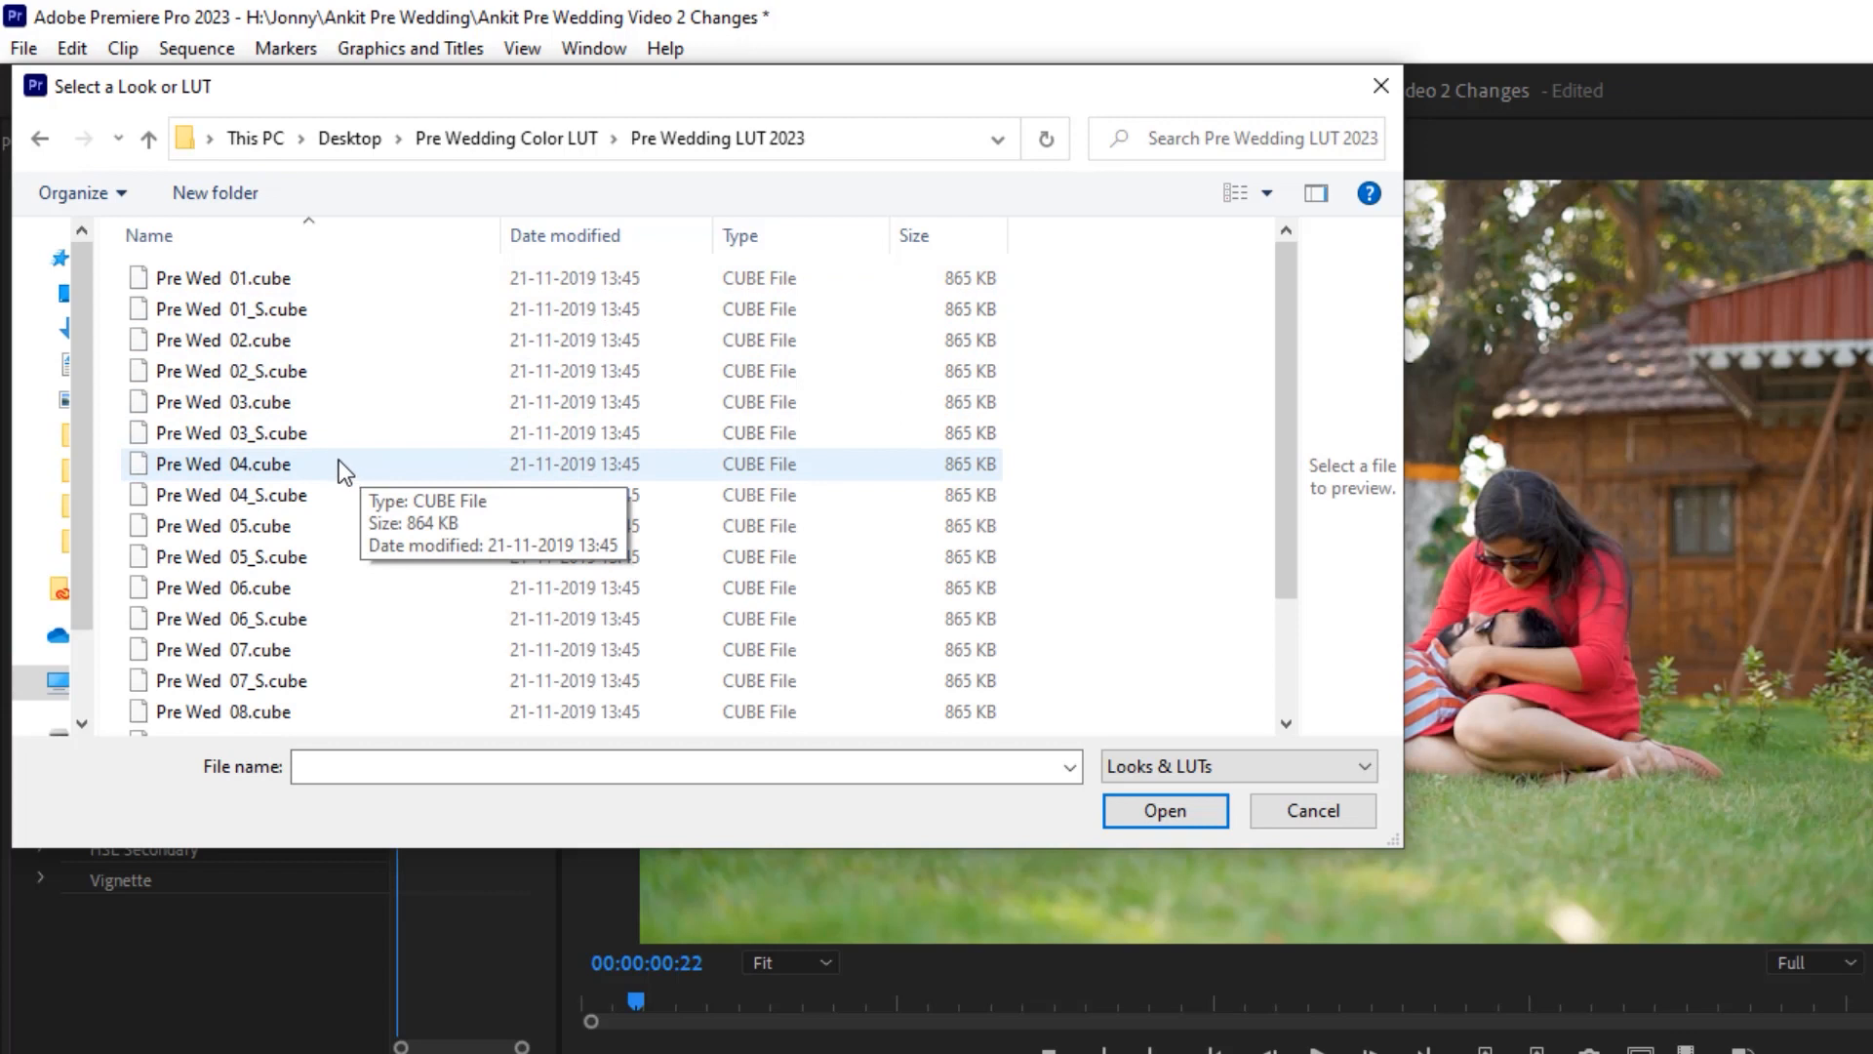
{"action": "double_click", "coordinate": [255, 283]}
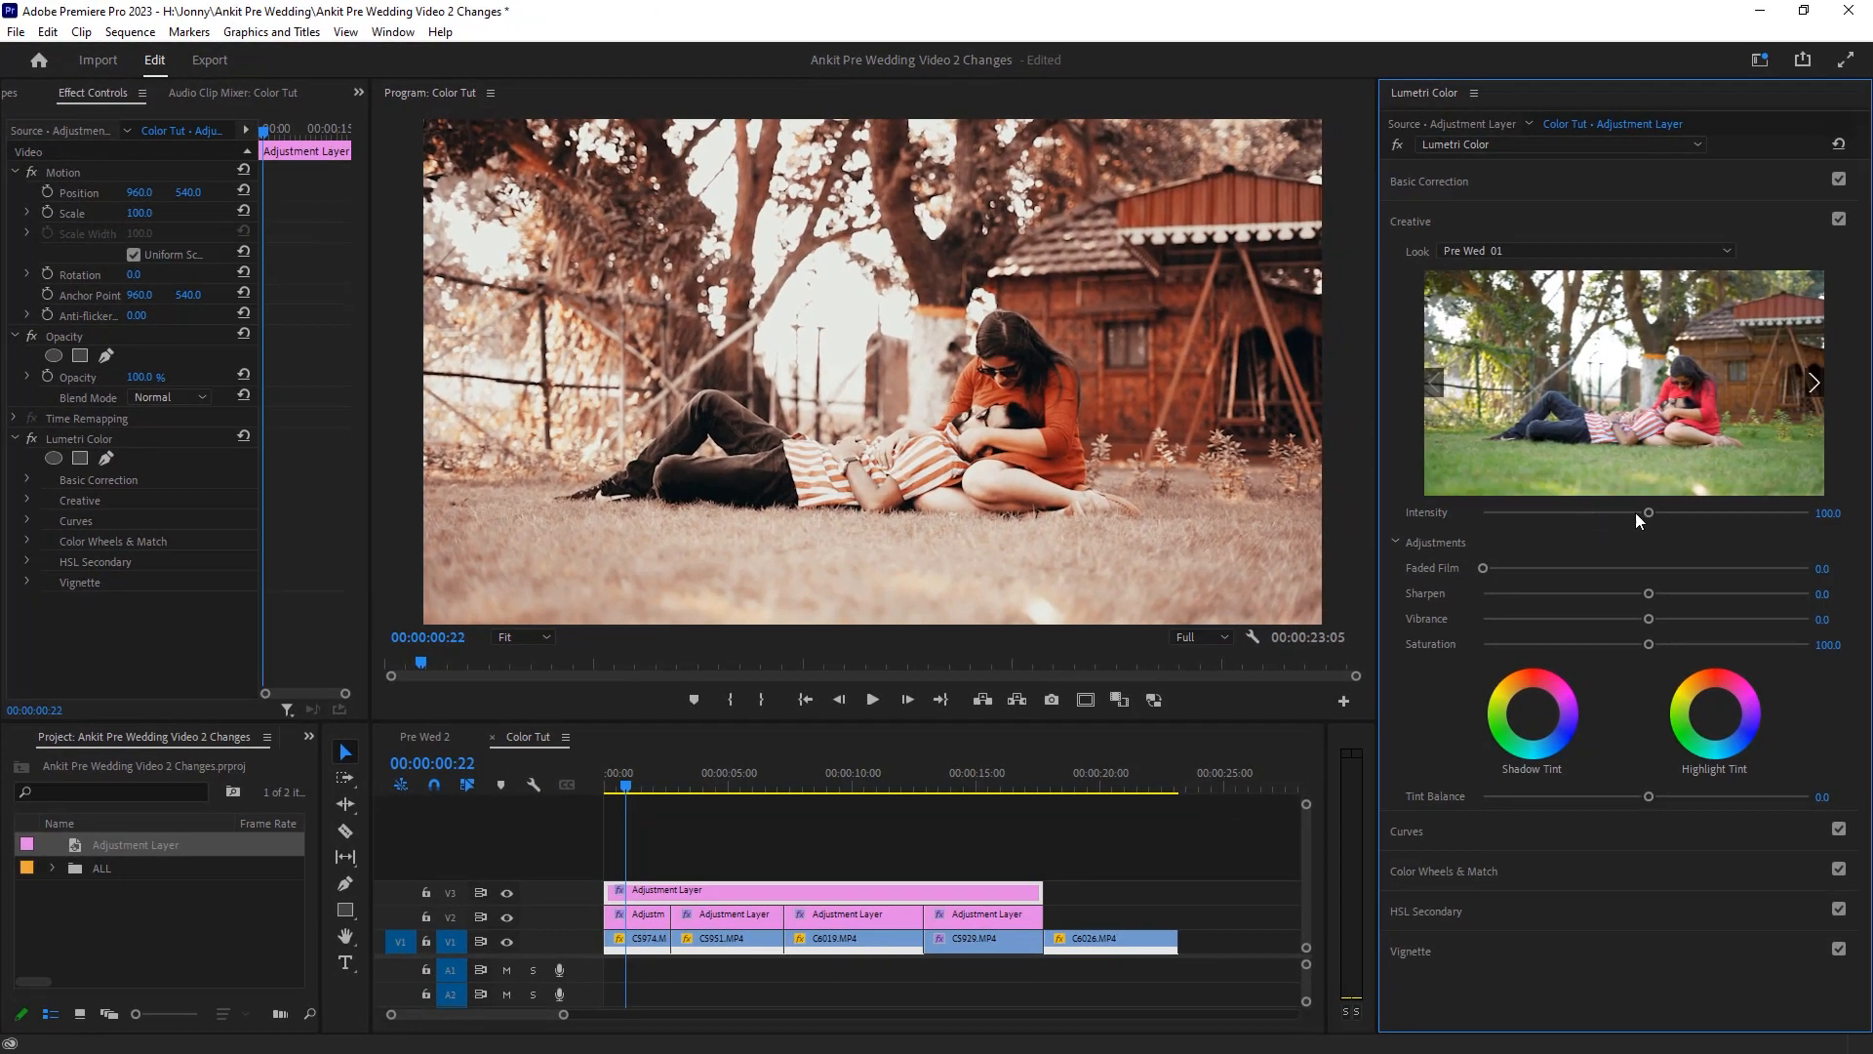
Reduce the Pre Wed 01 look's Intensity to roughly half and switch the Creative correction off and on to compare.
{"action": "left_click_drag", "start_coordinate": [1636, 512], "coordinate": [1591, 516]}
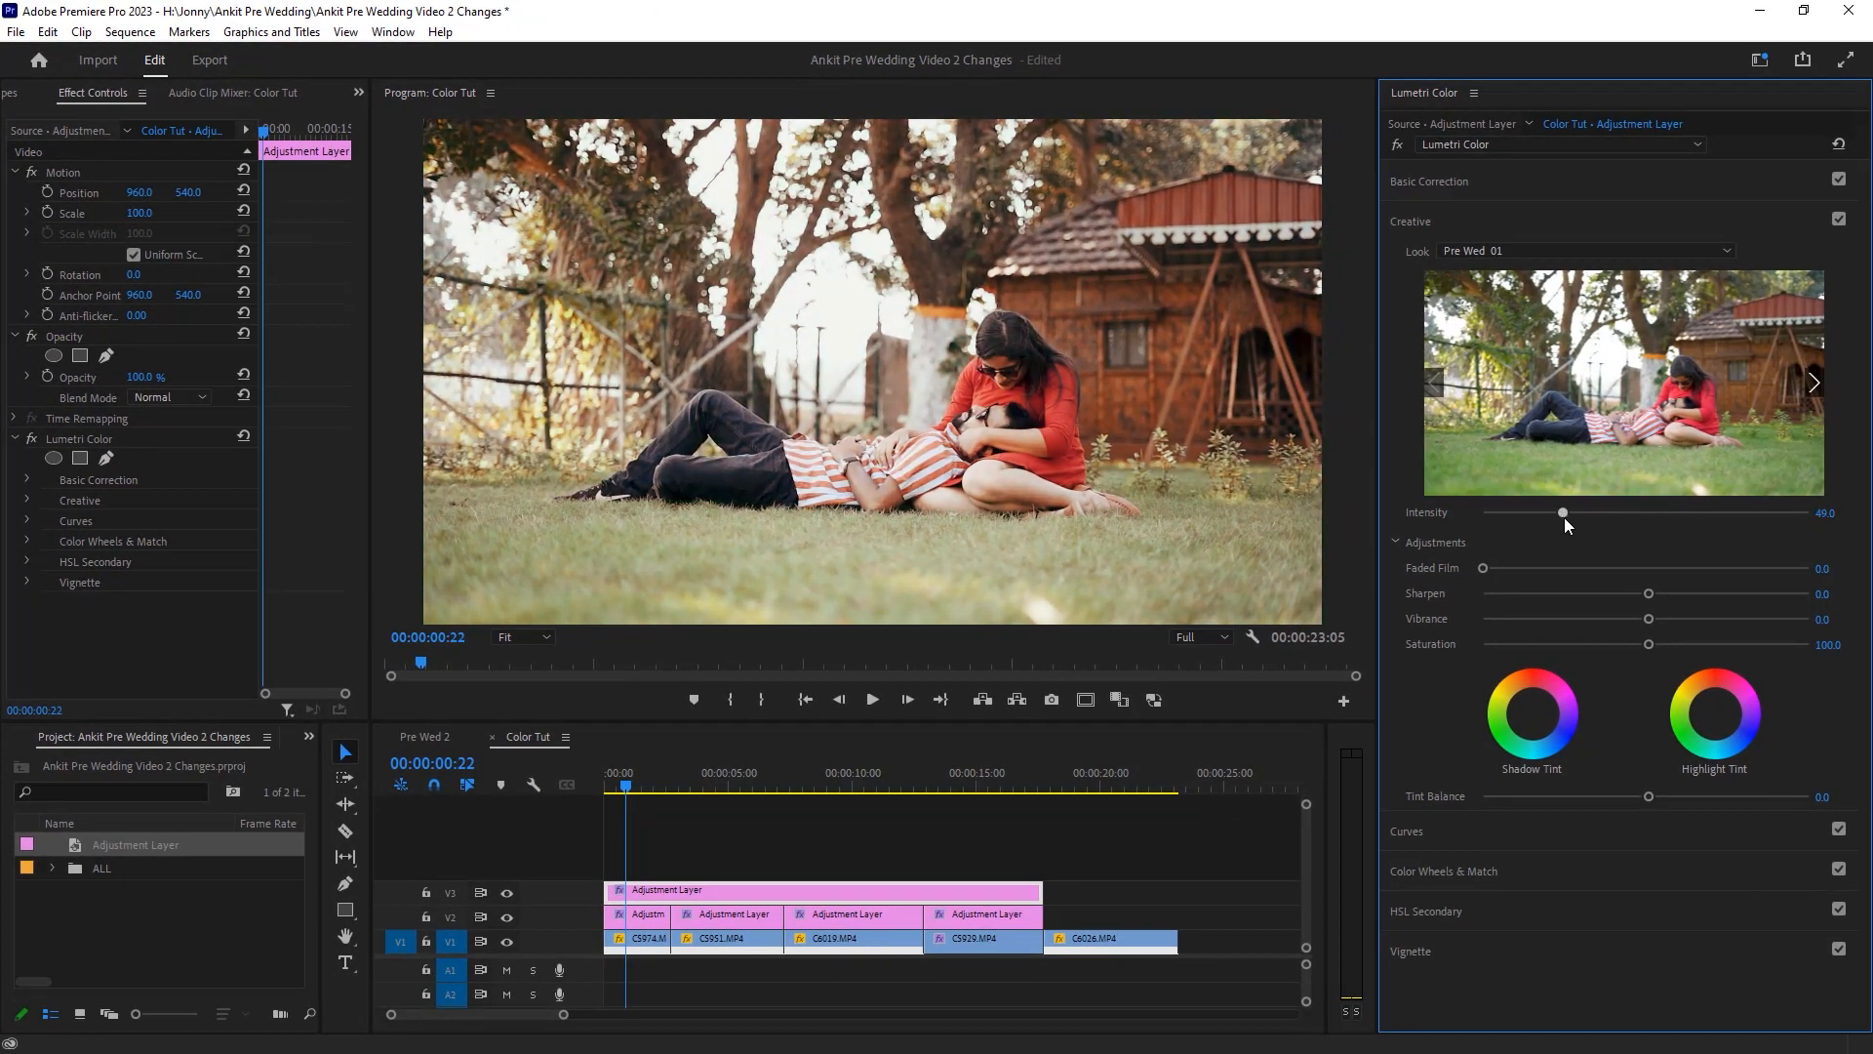
{"action": "left_click", "coordinate": [1839, 219]}
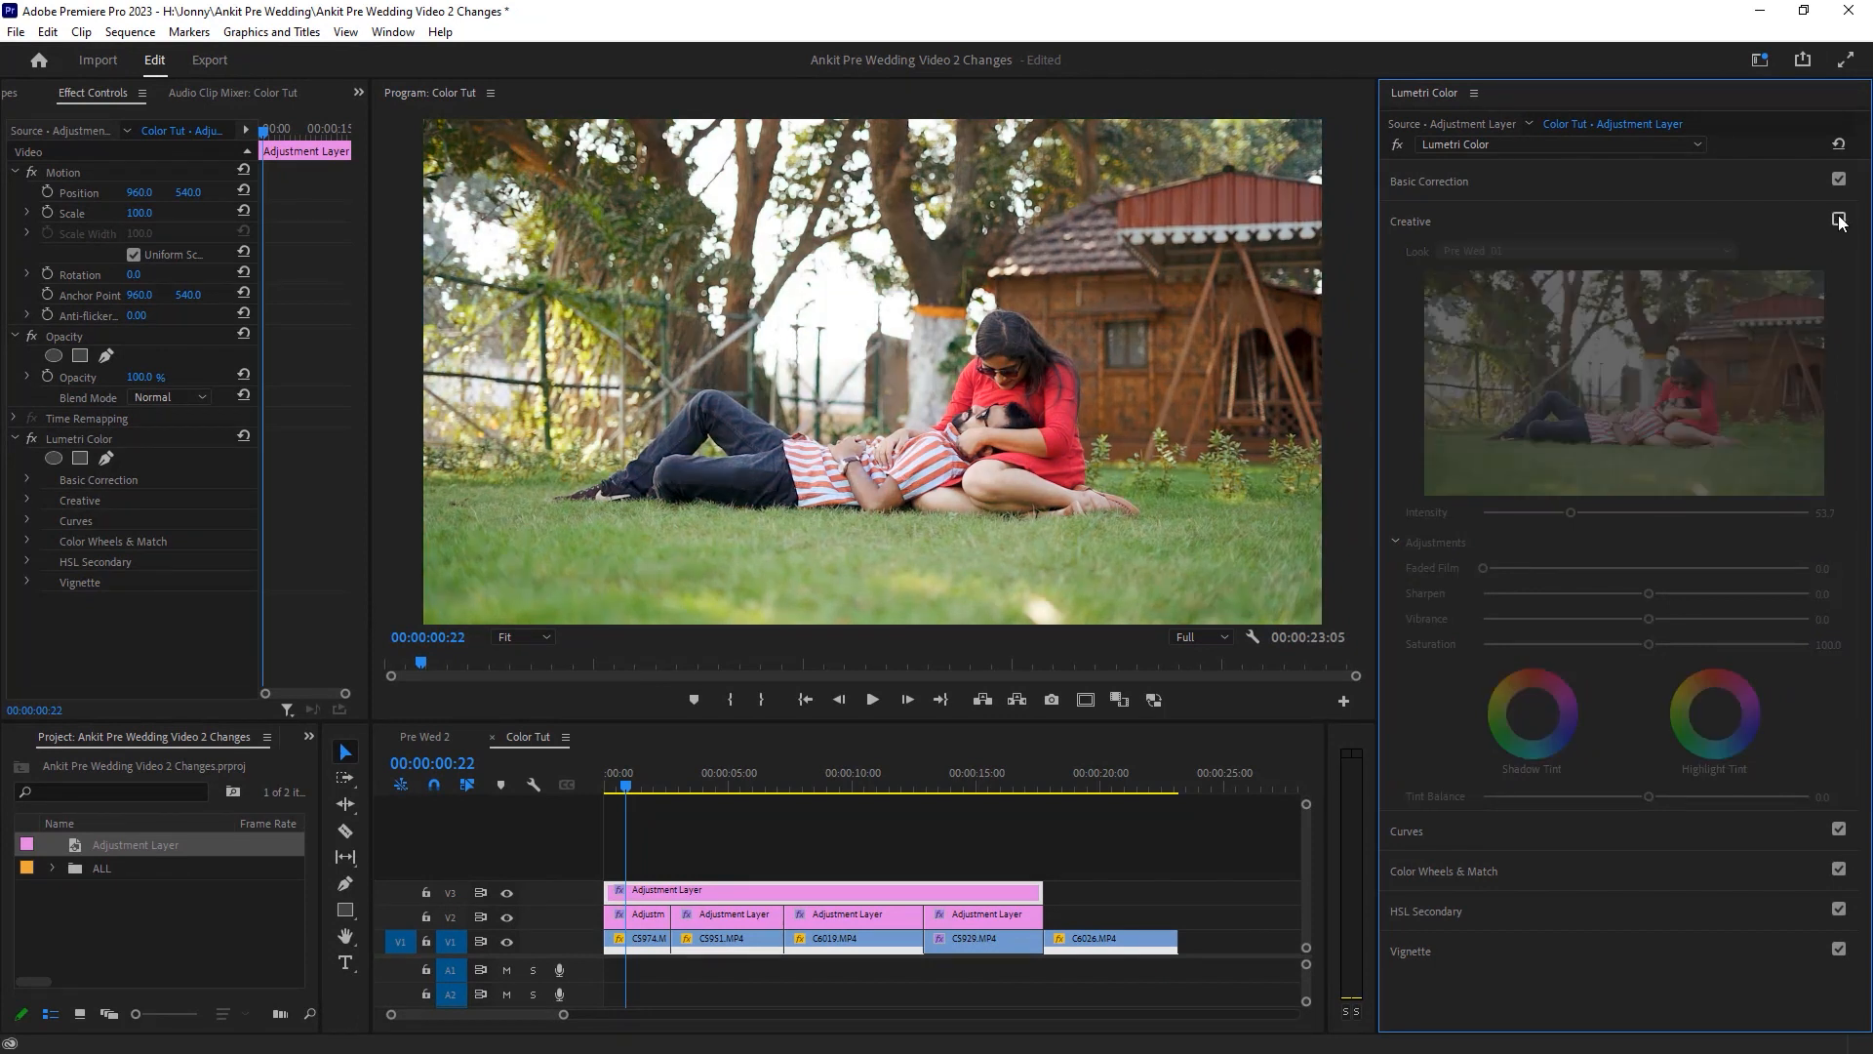
{"action": "left_click", "coordinate": [1839, 219]}
{"action": "left_click", "coordinate": [1840, 219]}
{"action": "left_click", "coordinate": [1839, 219]}
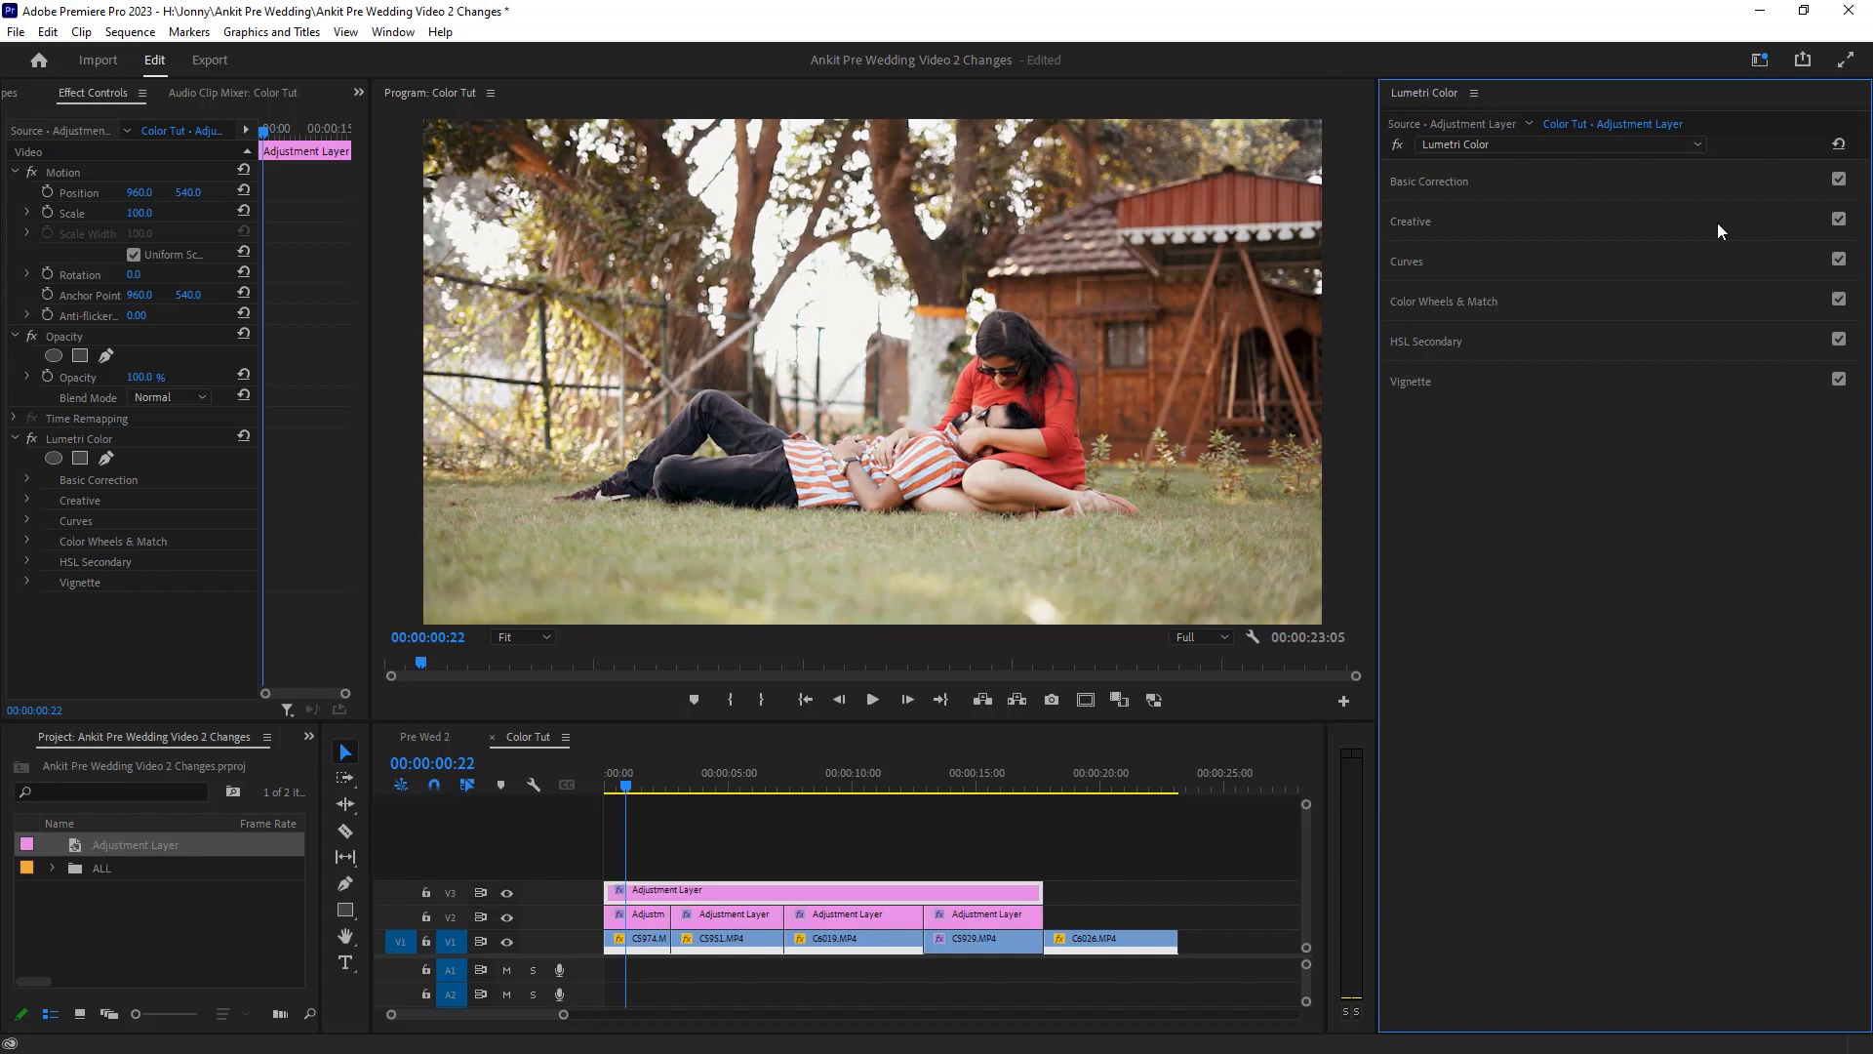
Reset the look's Intensity and set it to 47.2, previewing the grade over the first two clips.
{"action": "left_click", "coordinate": [1719, 230]}
{"action": "double_click", "coordinate": [1573, 508]}
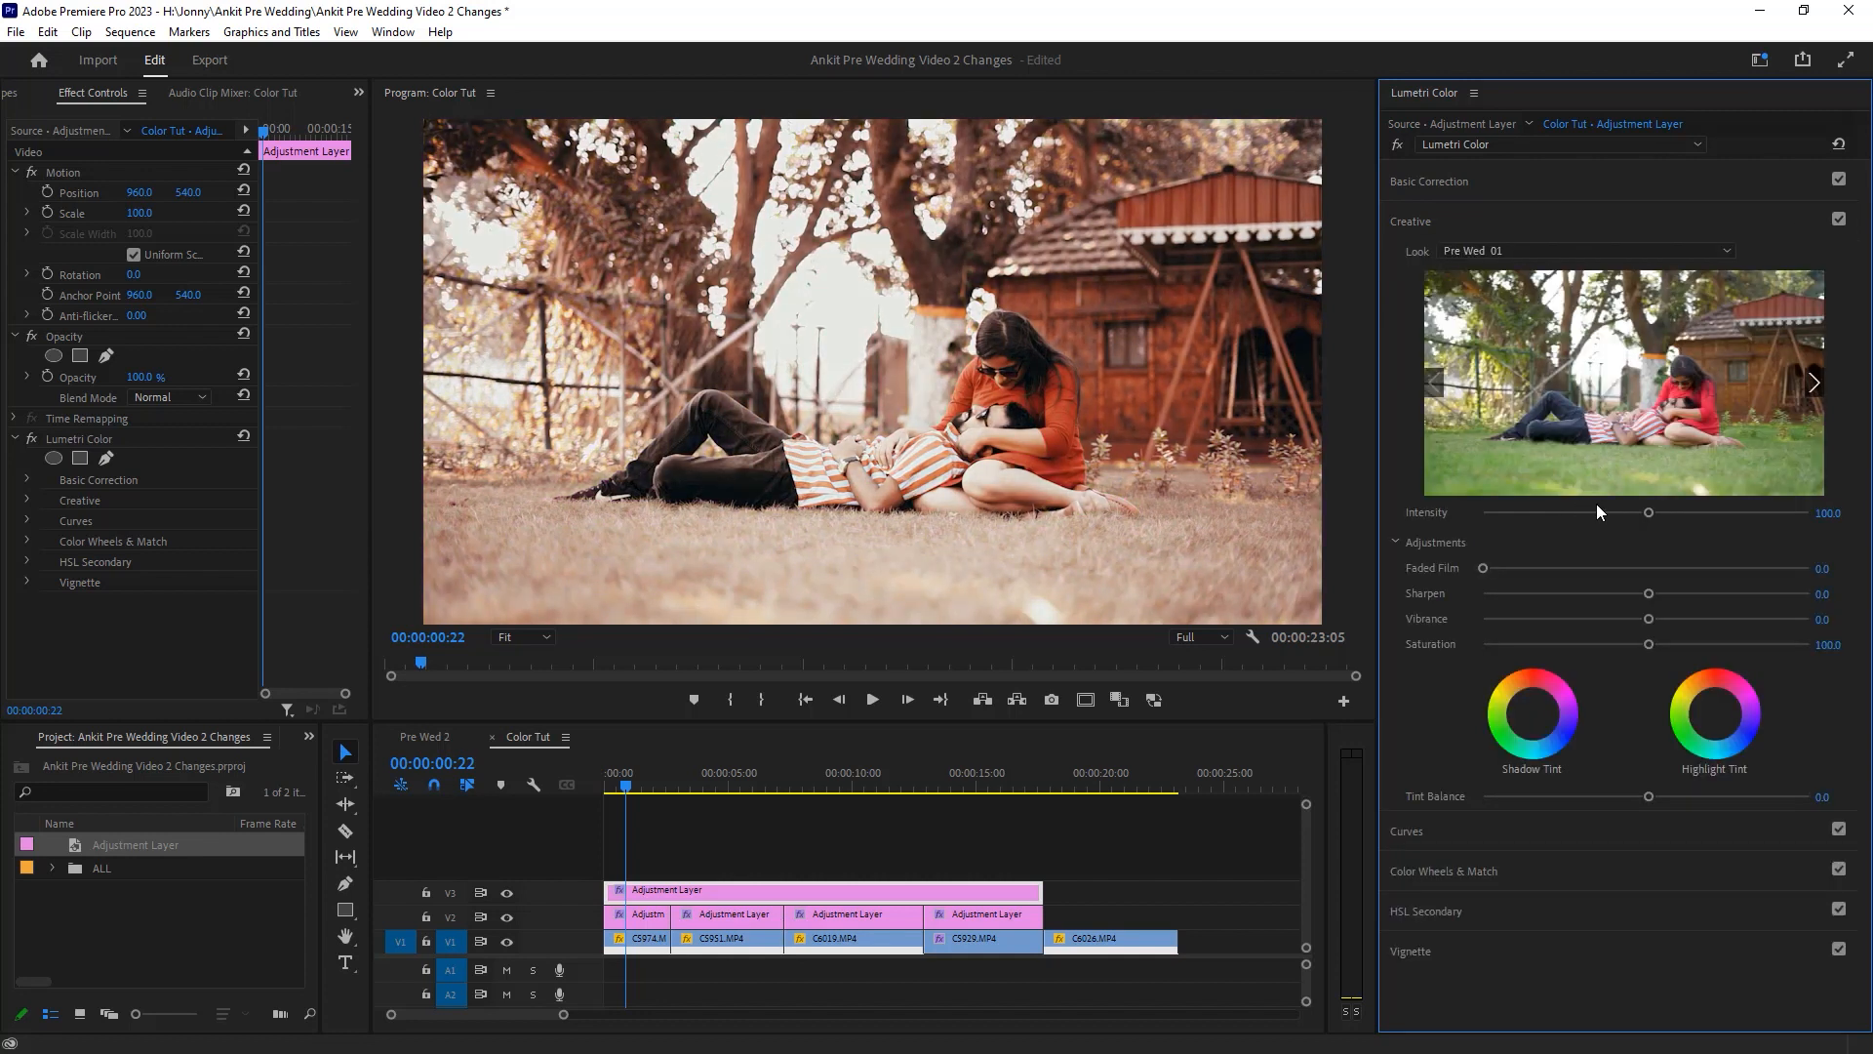
{"action": "left_click_drag", "start_coordinate": [1648, 513], "coordinate": [1577, 513]}
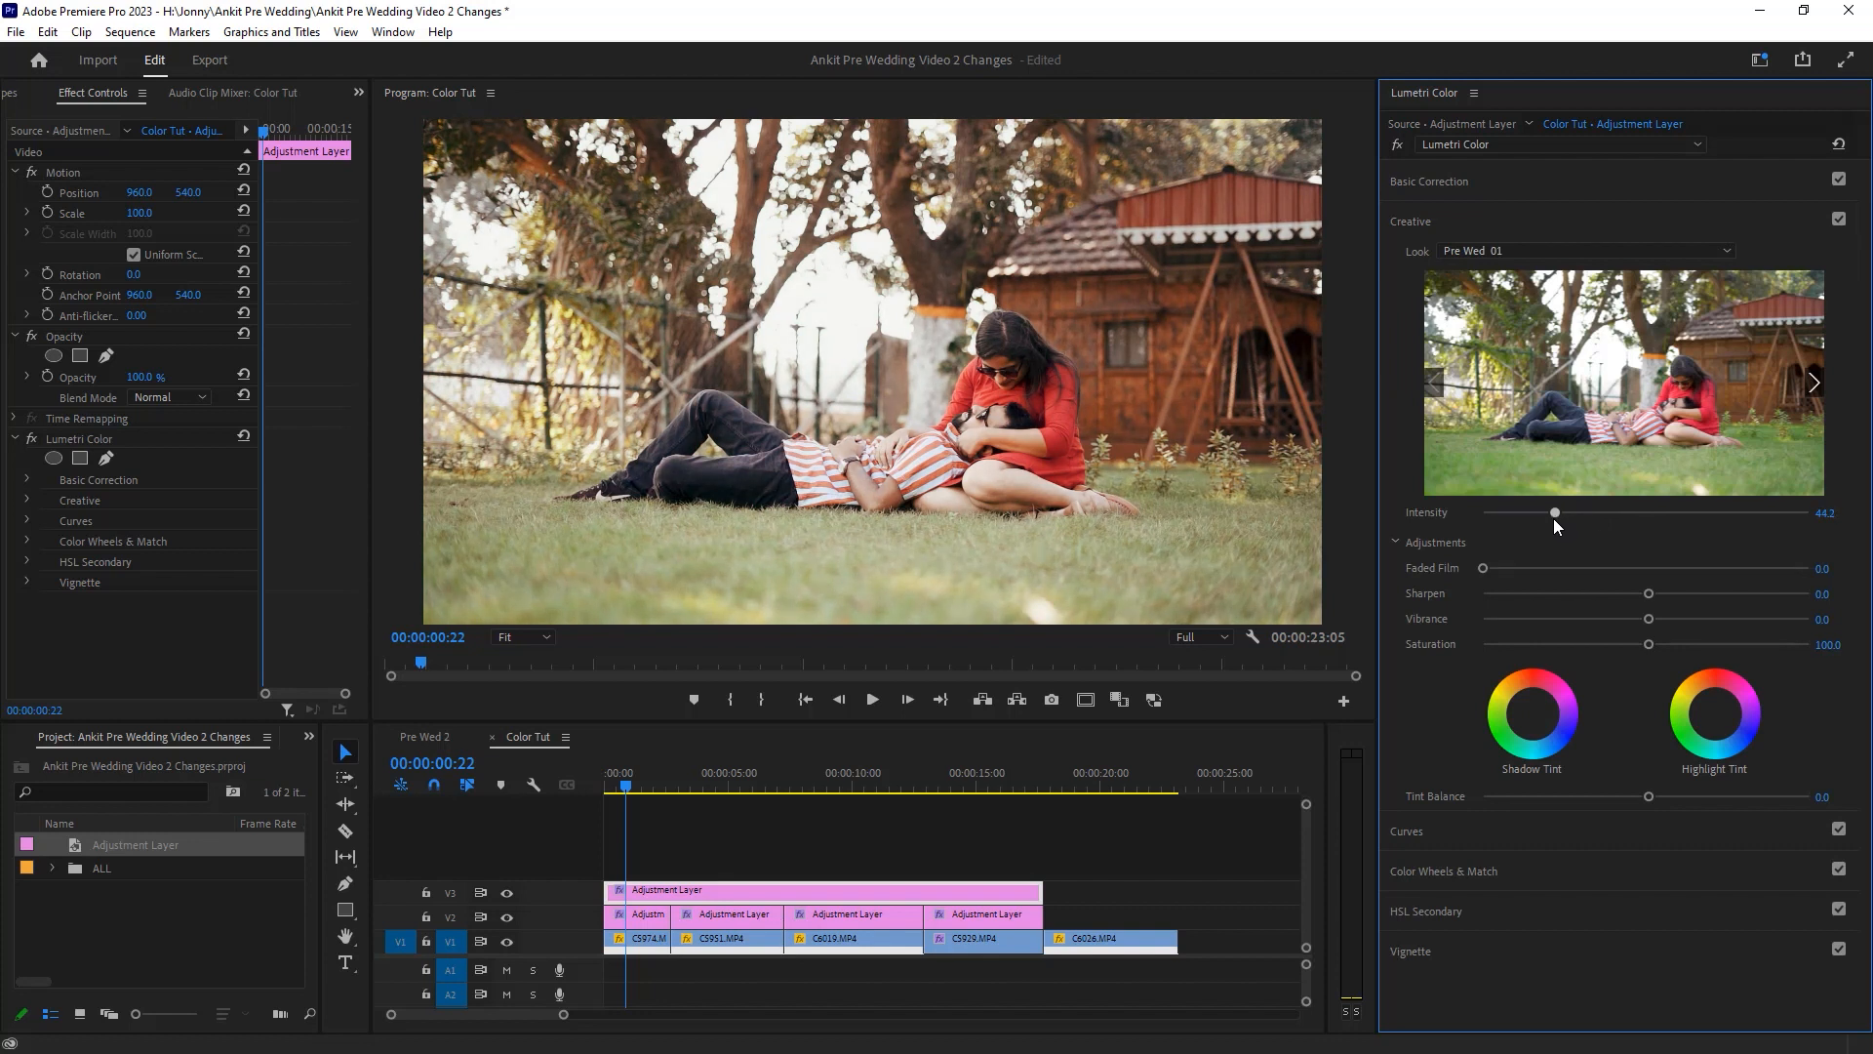
{"action": "left_click", "coordinate": [617, 783]}
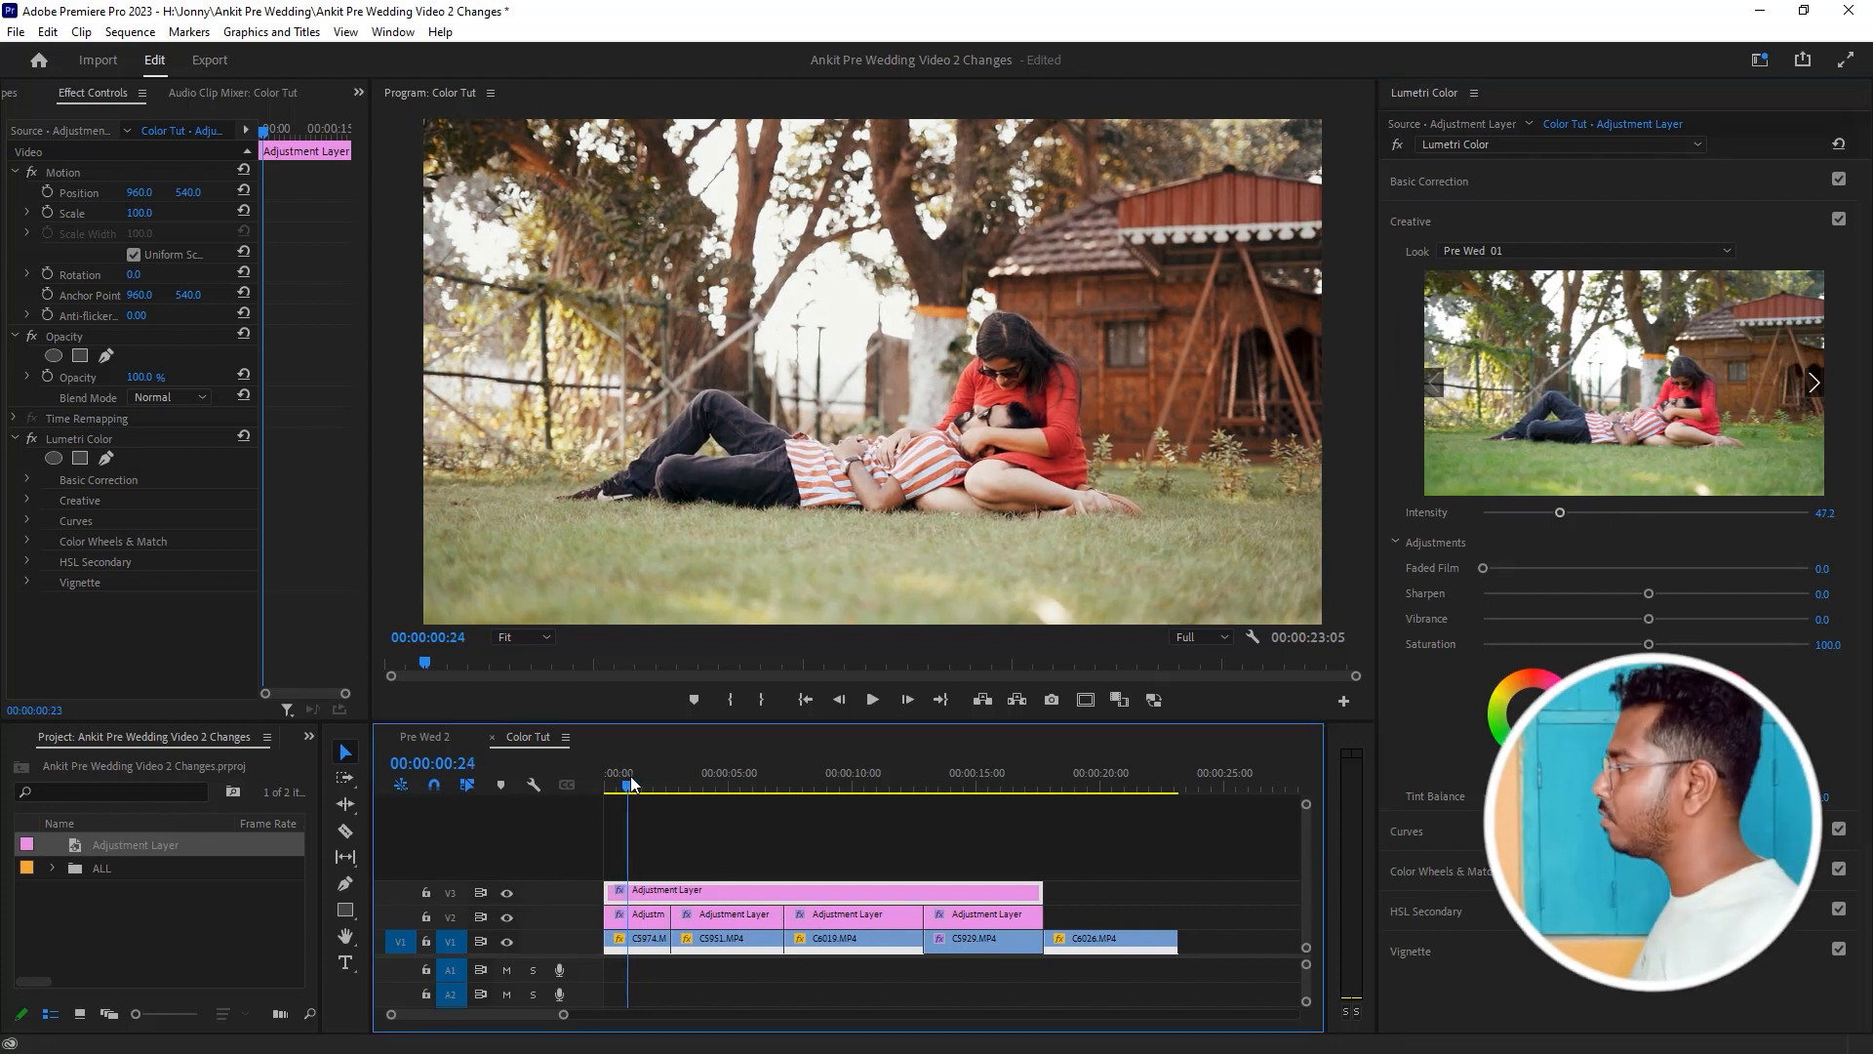
{"action": "key", "text": "space"}
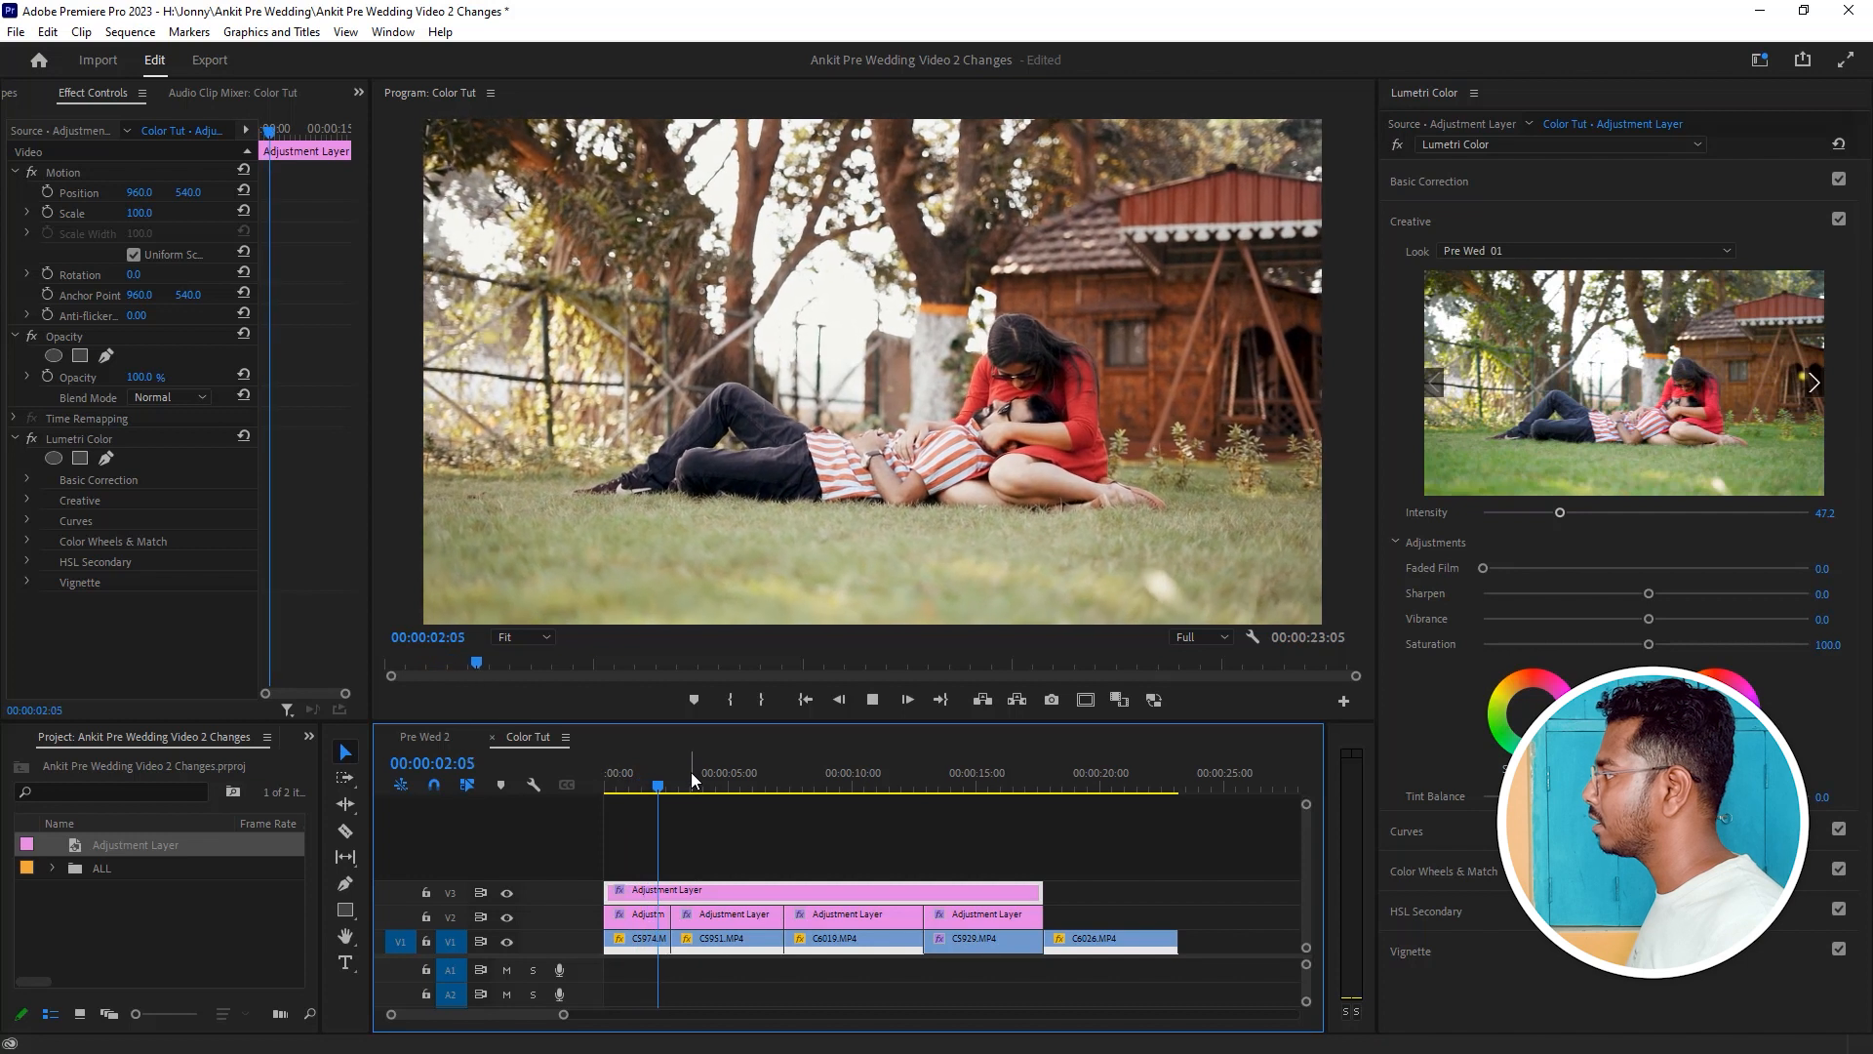
{"action": "left_click_drag", "start_coordinate": [710, 797], "coordinate": [767, 806]}
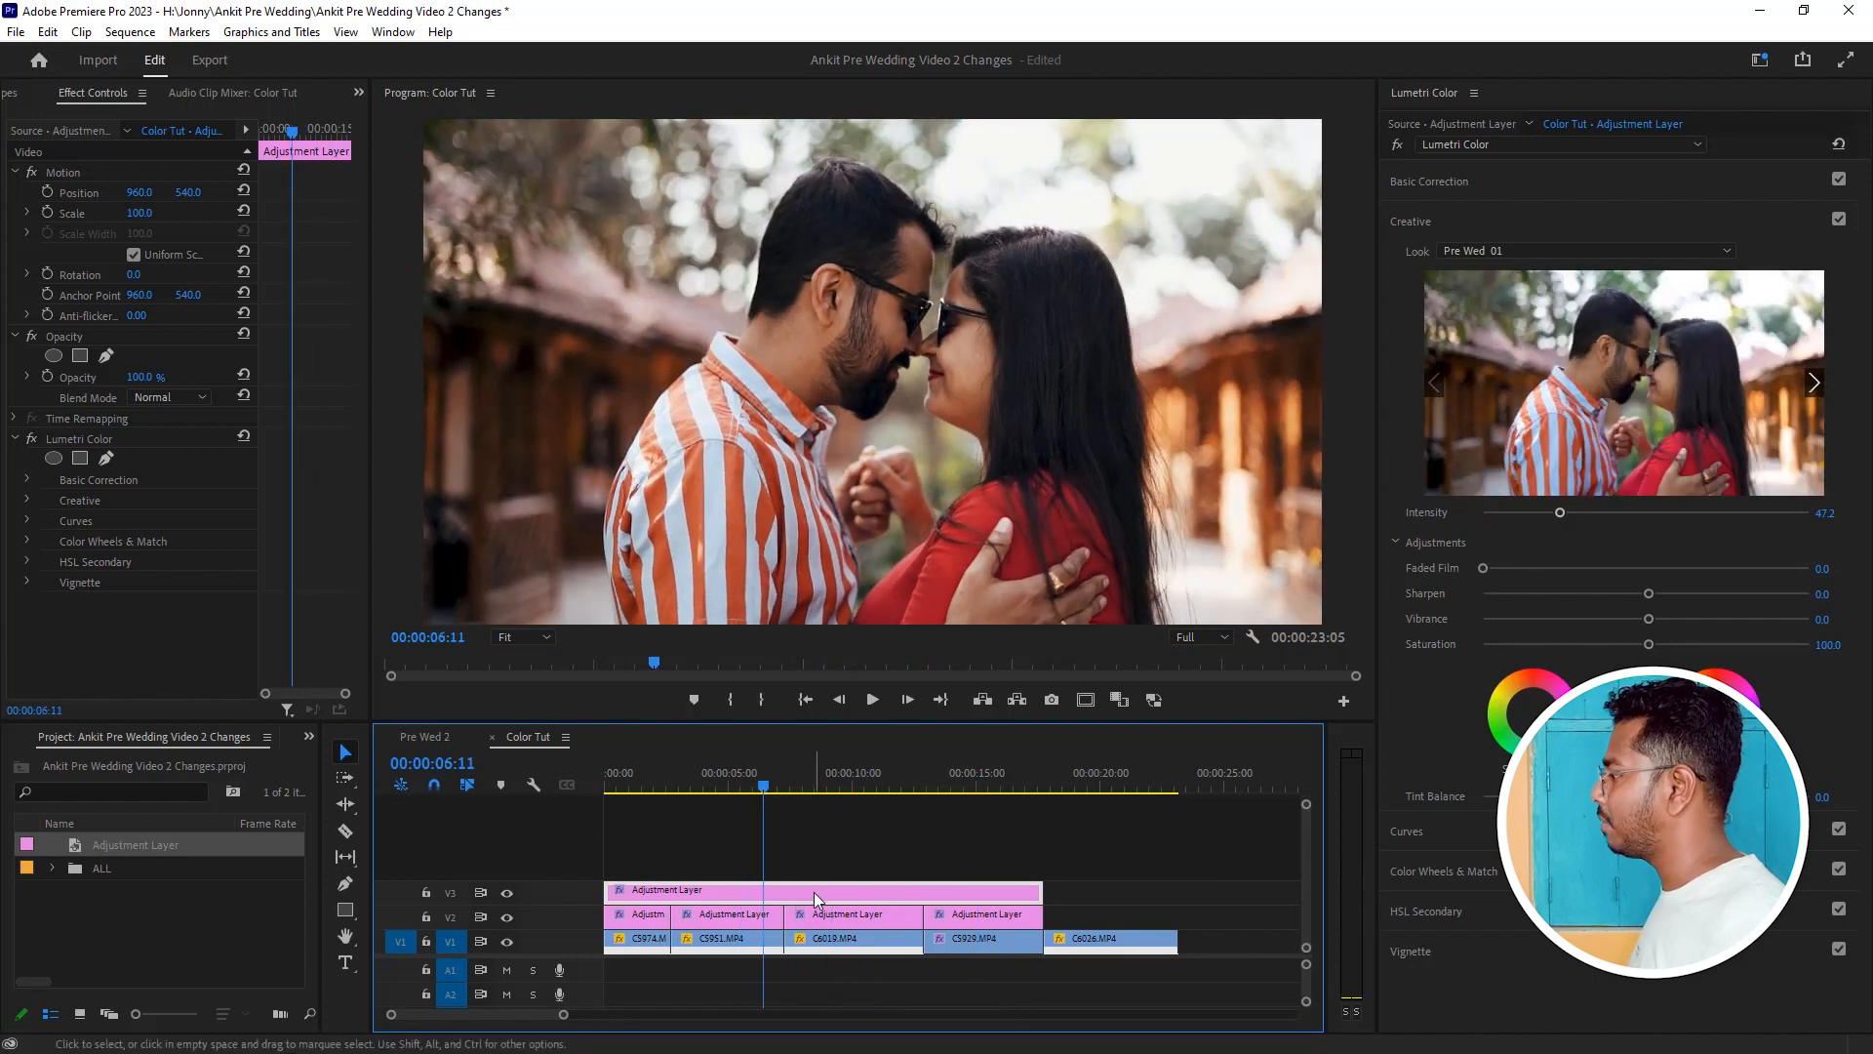
Try Pre Wed 01_S.cube as the Creative look on the V3 adjustment layer.
{"action": "left_click", "coordinate": [1479, 249]}
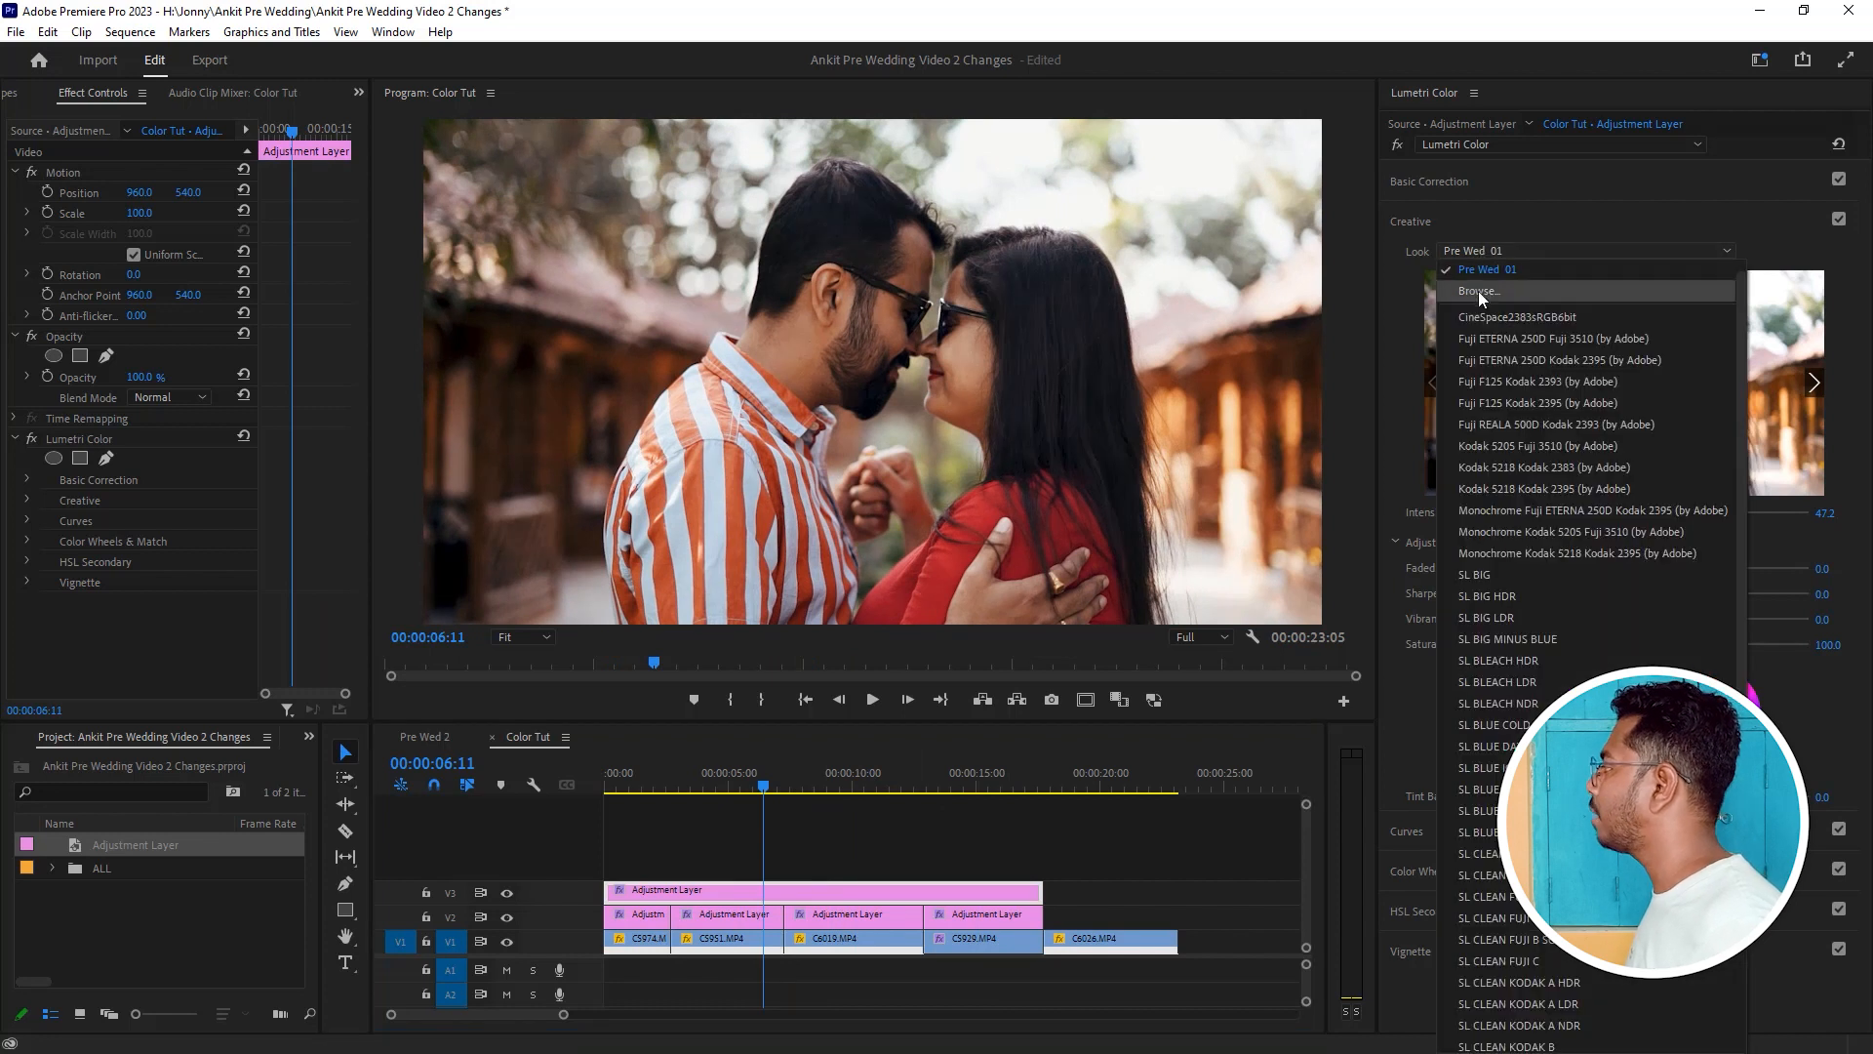
{"action": "left_click", "coordinate": [1478, 291]}
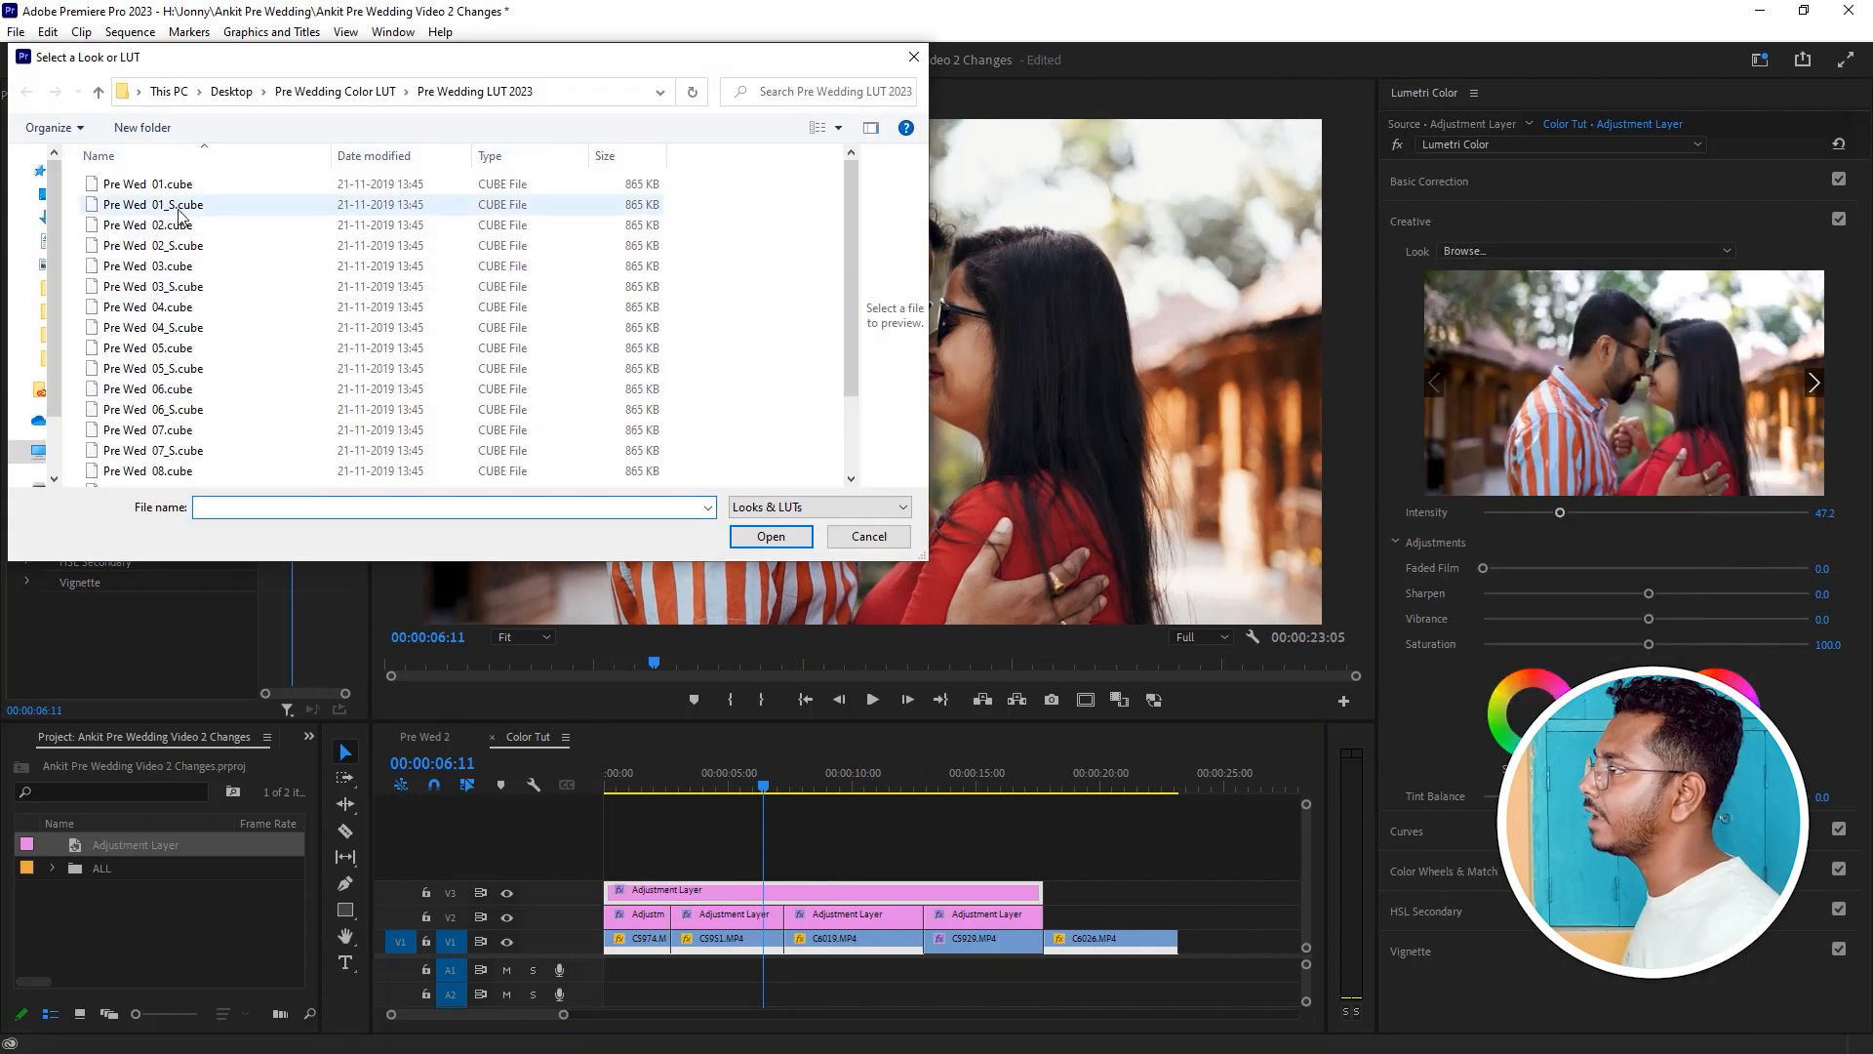
{"action": "double_click", "coordinate": [168, 207]}
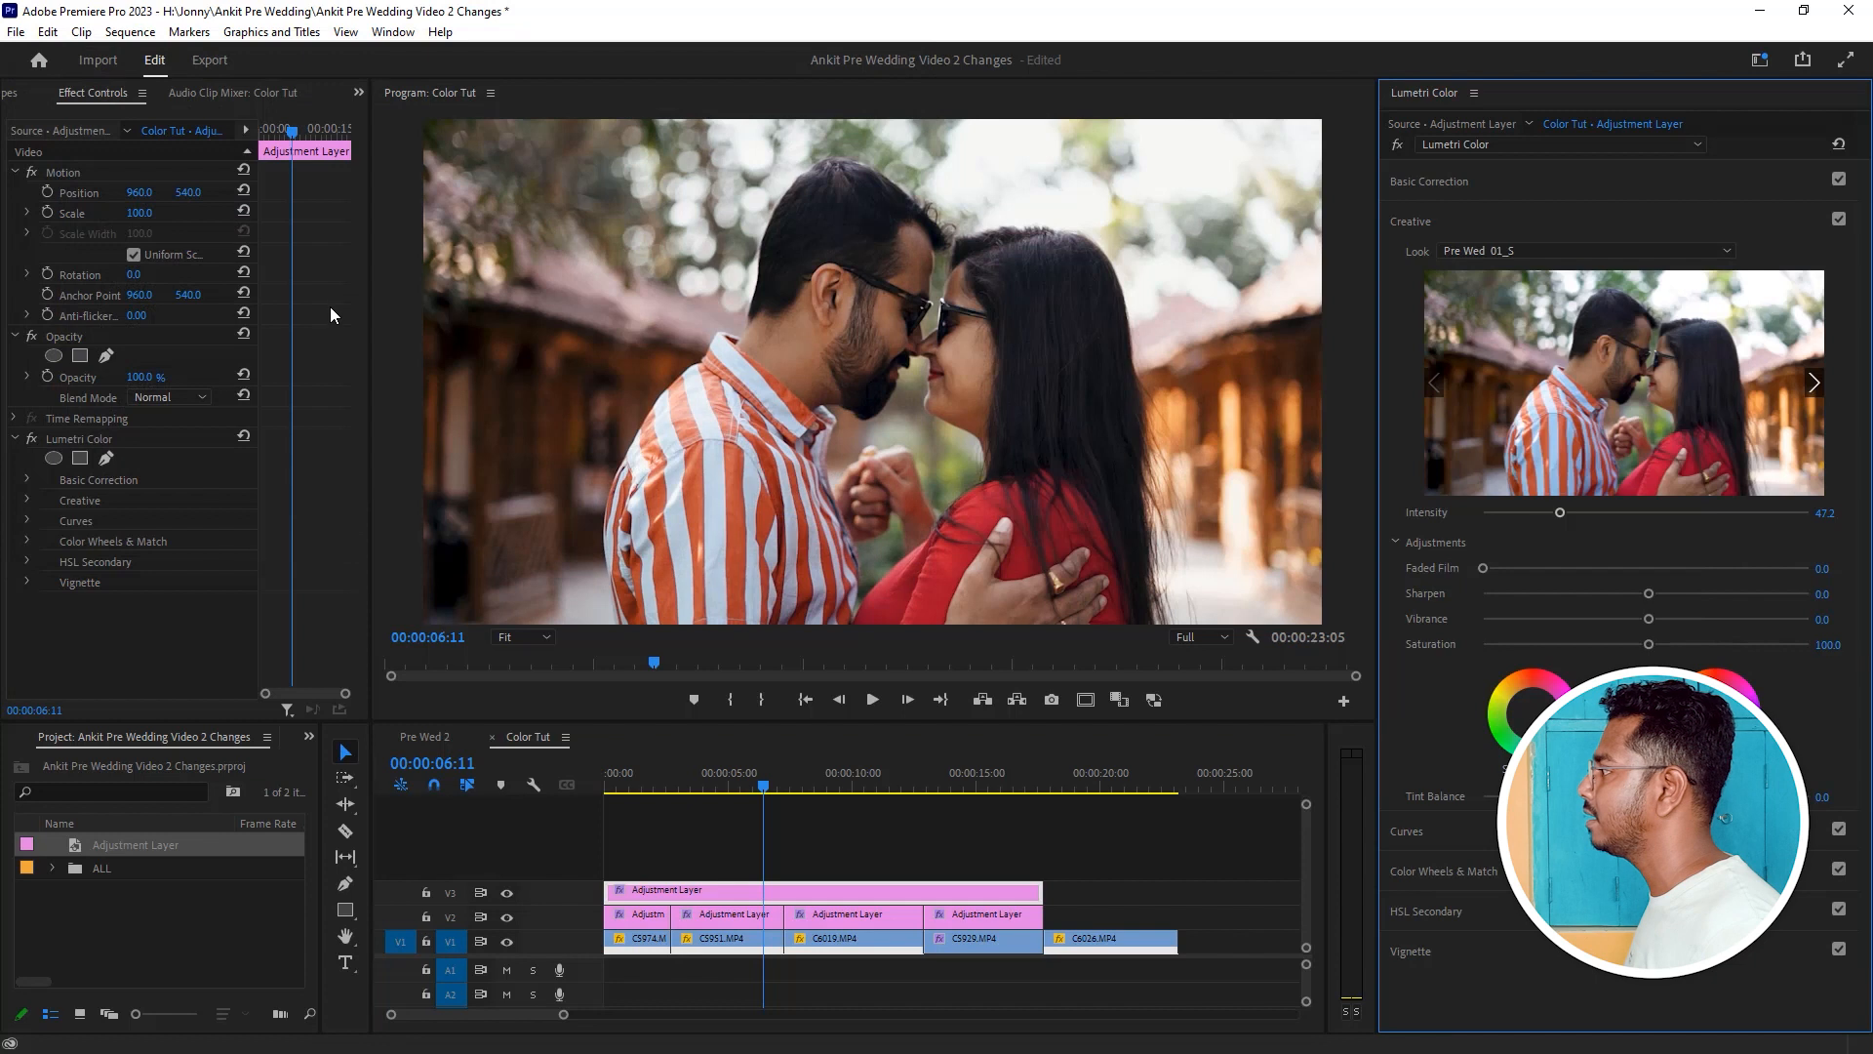
Try Pre Wed 03.cube as the Creative look and scrub over clip C5951.MP4 to check it.
{"action": "left_click", "coordinate": [1496, 252]}
{"action": "left_click", "coordinate": [1484, 293]}
{"action": "left_click", "coordinate": [182, 271]}
{"action": "double_click", "coordinate": [182, 278]}
{"action": "left_click_drag", "start_coordinate": [673, 790], "coordinate": [759, 791]}
Load Pre Wed 07.cube as the V3 layer's Creative look and switch the correction off and on to compare.
{"action": "left_click", "coordinate": [1496, 250]}
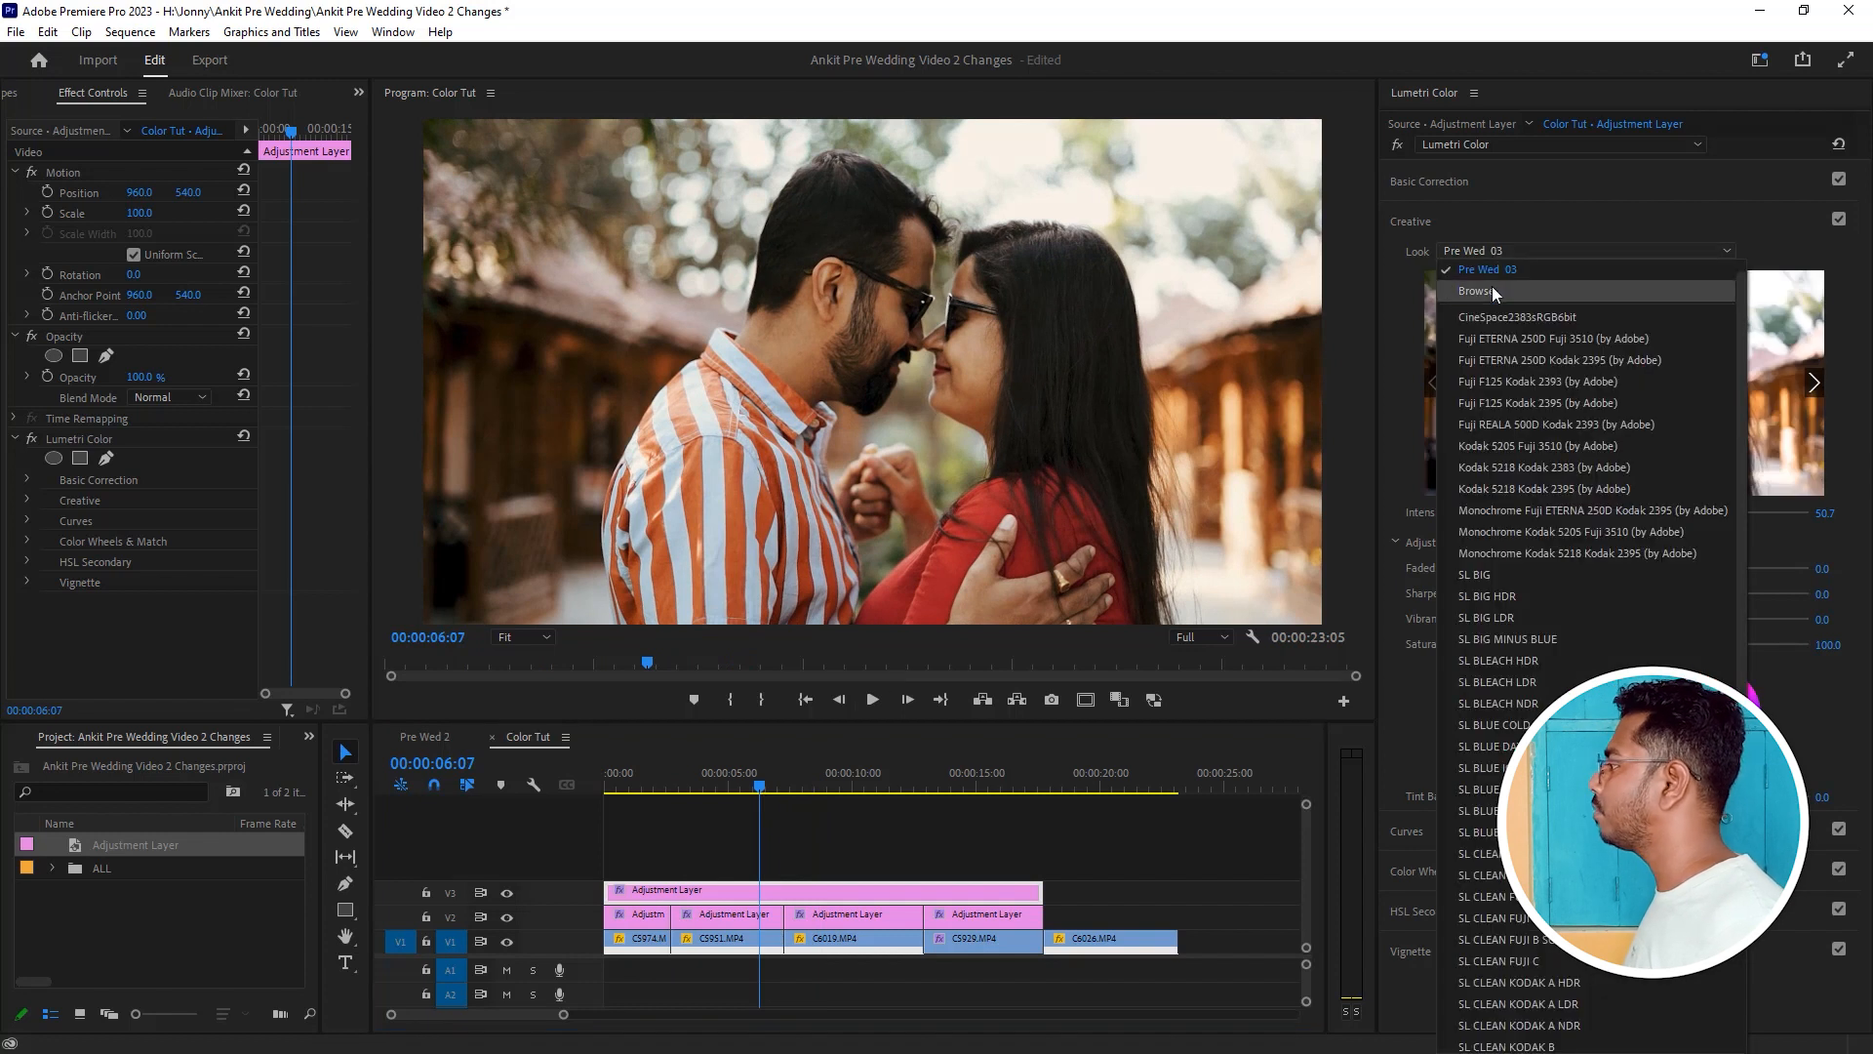
{"action": "left_click", "coordinate": [1491, 285]}
{"action": "scroll", "coordinate": [272, 405], "scroll_direction": "down", "scroll_amount": 1}
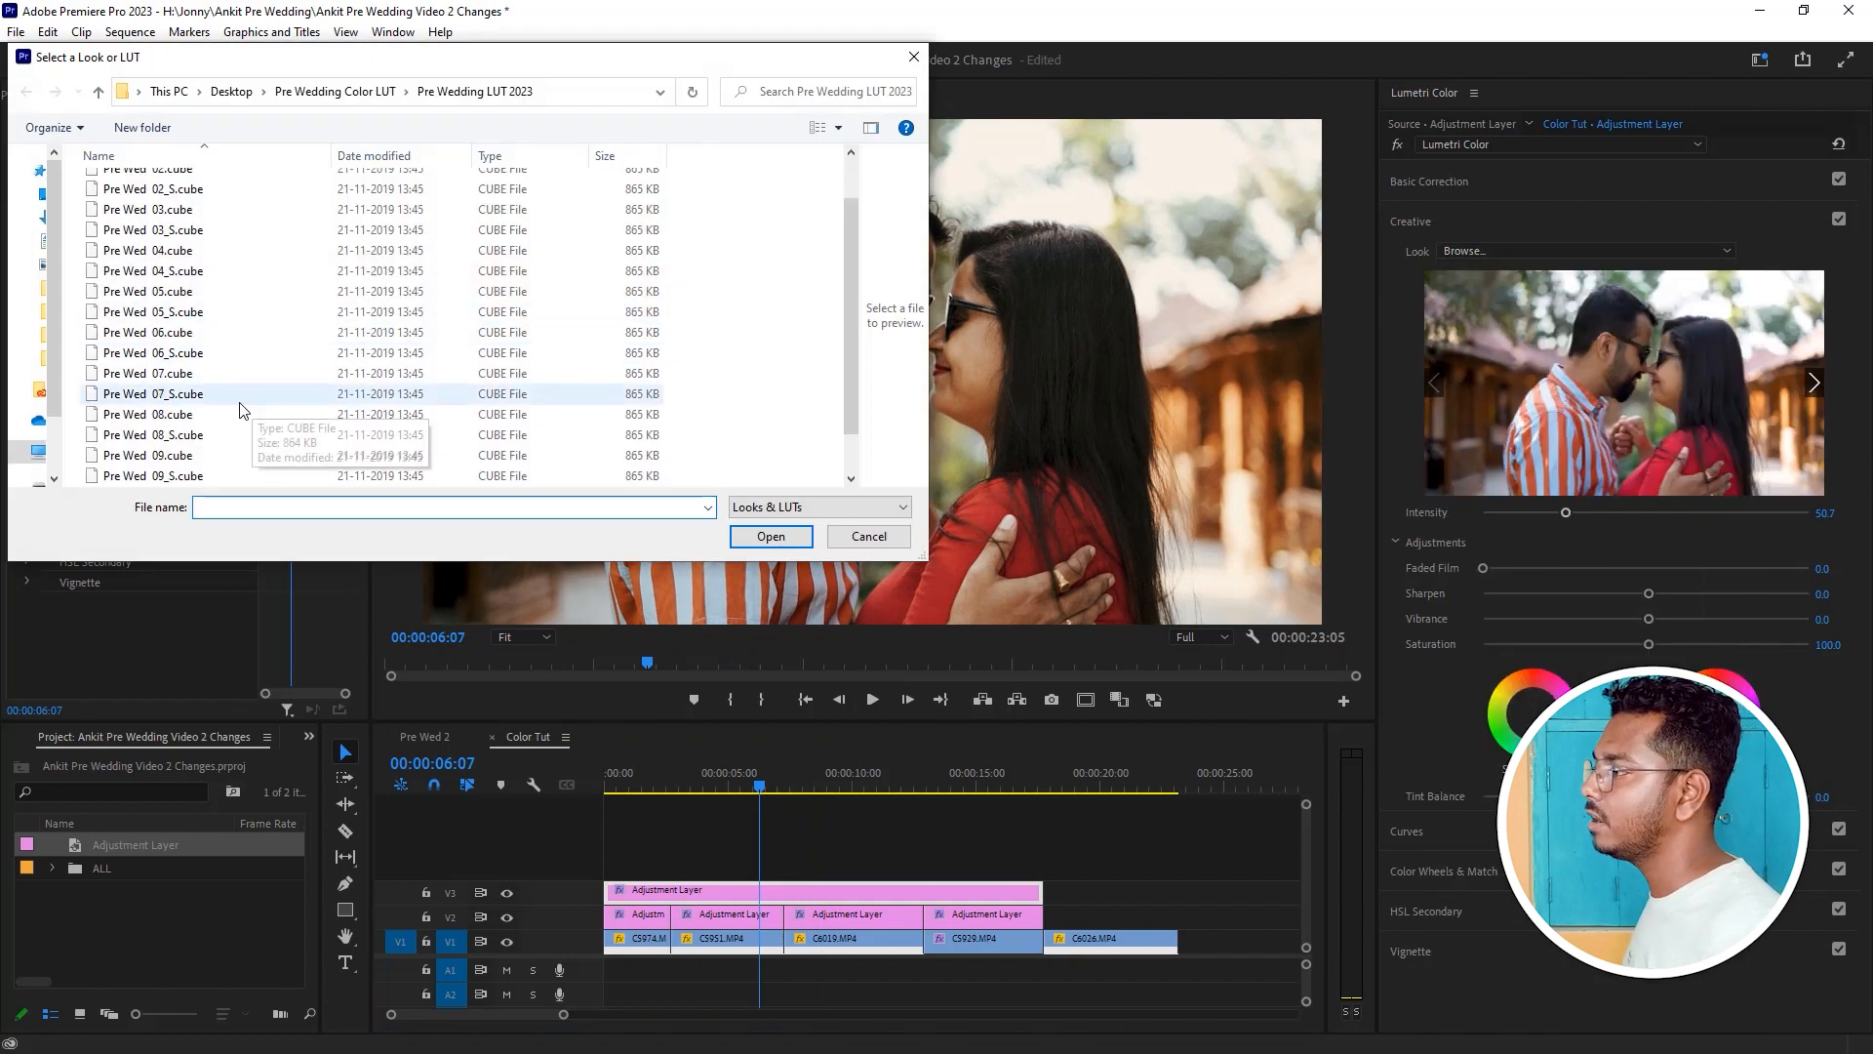
{"action": "double_click", "coordinate": [162, 376]}
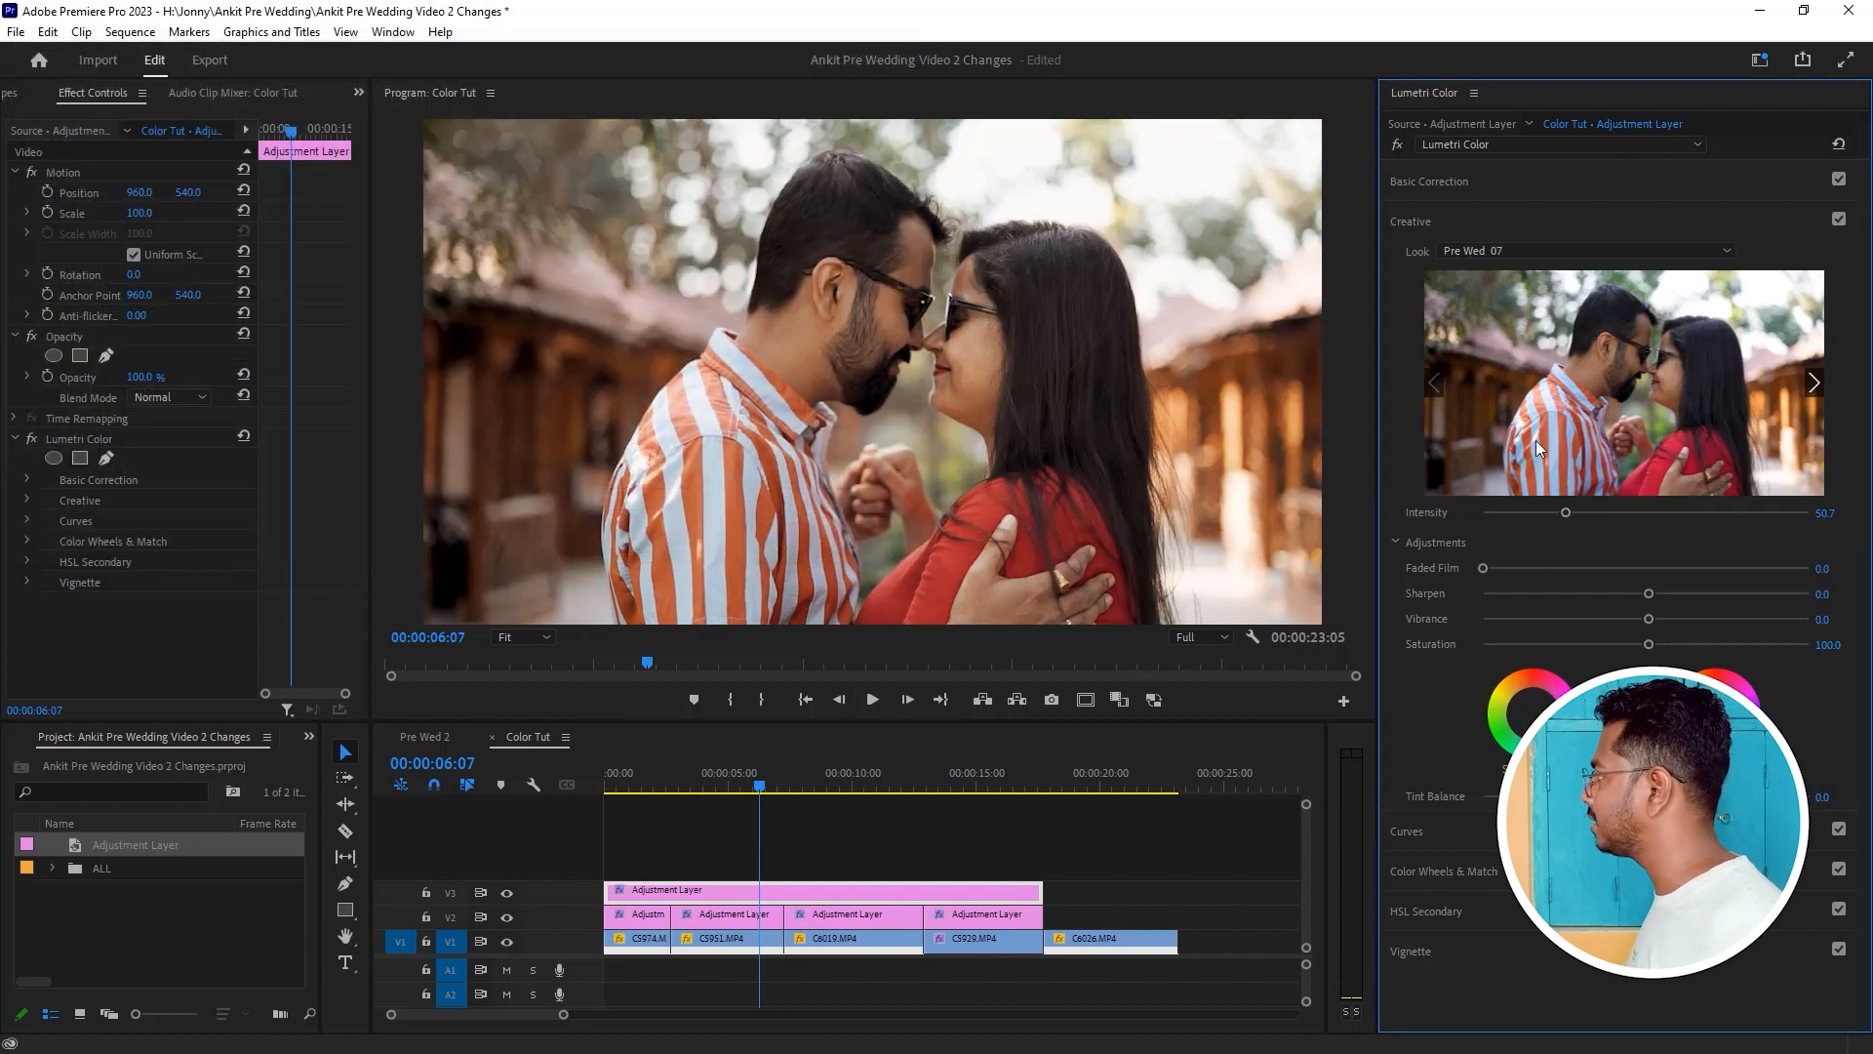
{"action": "left_click", "coordinate": [1840, 220]}
{"action": "left_click", "coordinate": [1840, 221]}
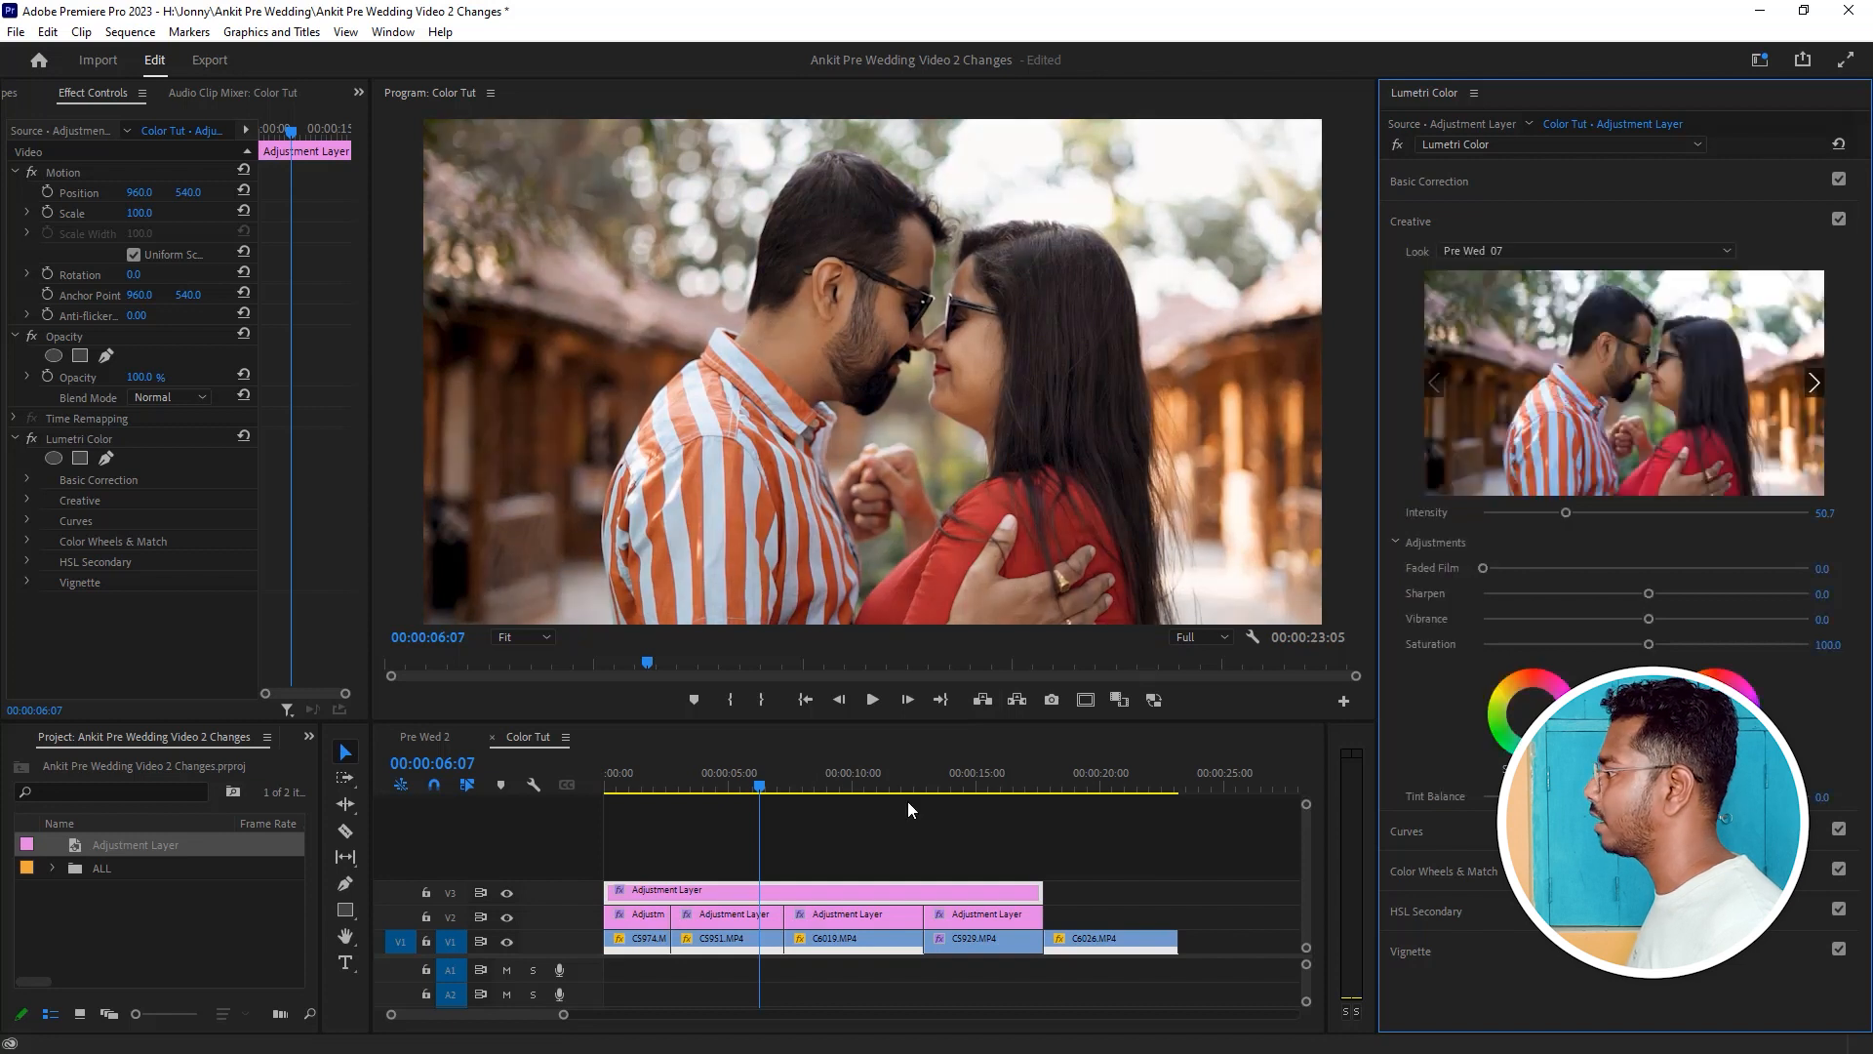
Set the first V2 adjustment layer to Exposure 0.0, Contrast 16.4, Highlights -25.4, Shadows -34.3 and Whites -34.9.
{"action": "left_click", "coordinate": [601, 776]}
{"action": "left_click_drag", "start_coordinate": [601, 777], "coordinate": [651, 868]}
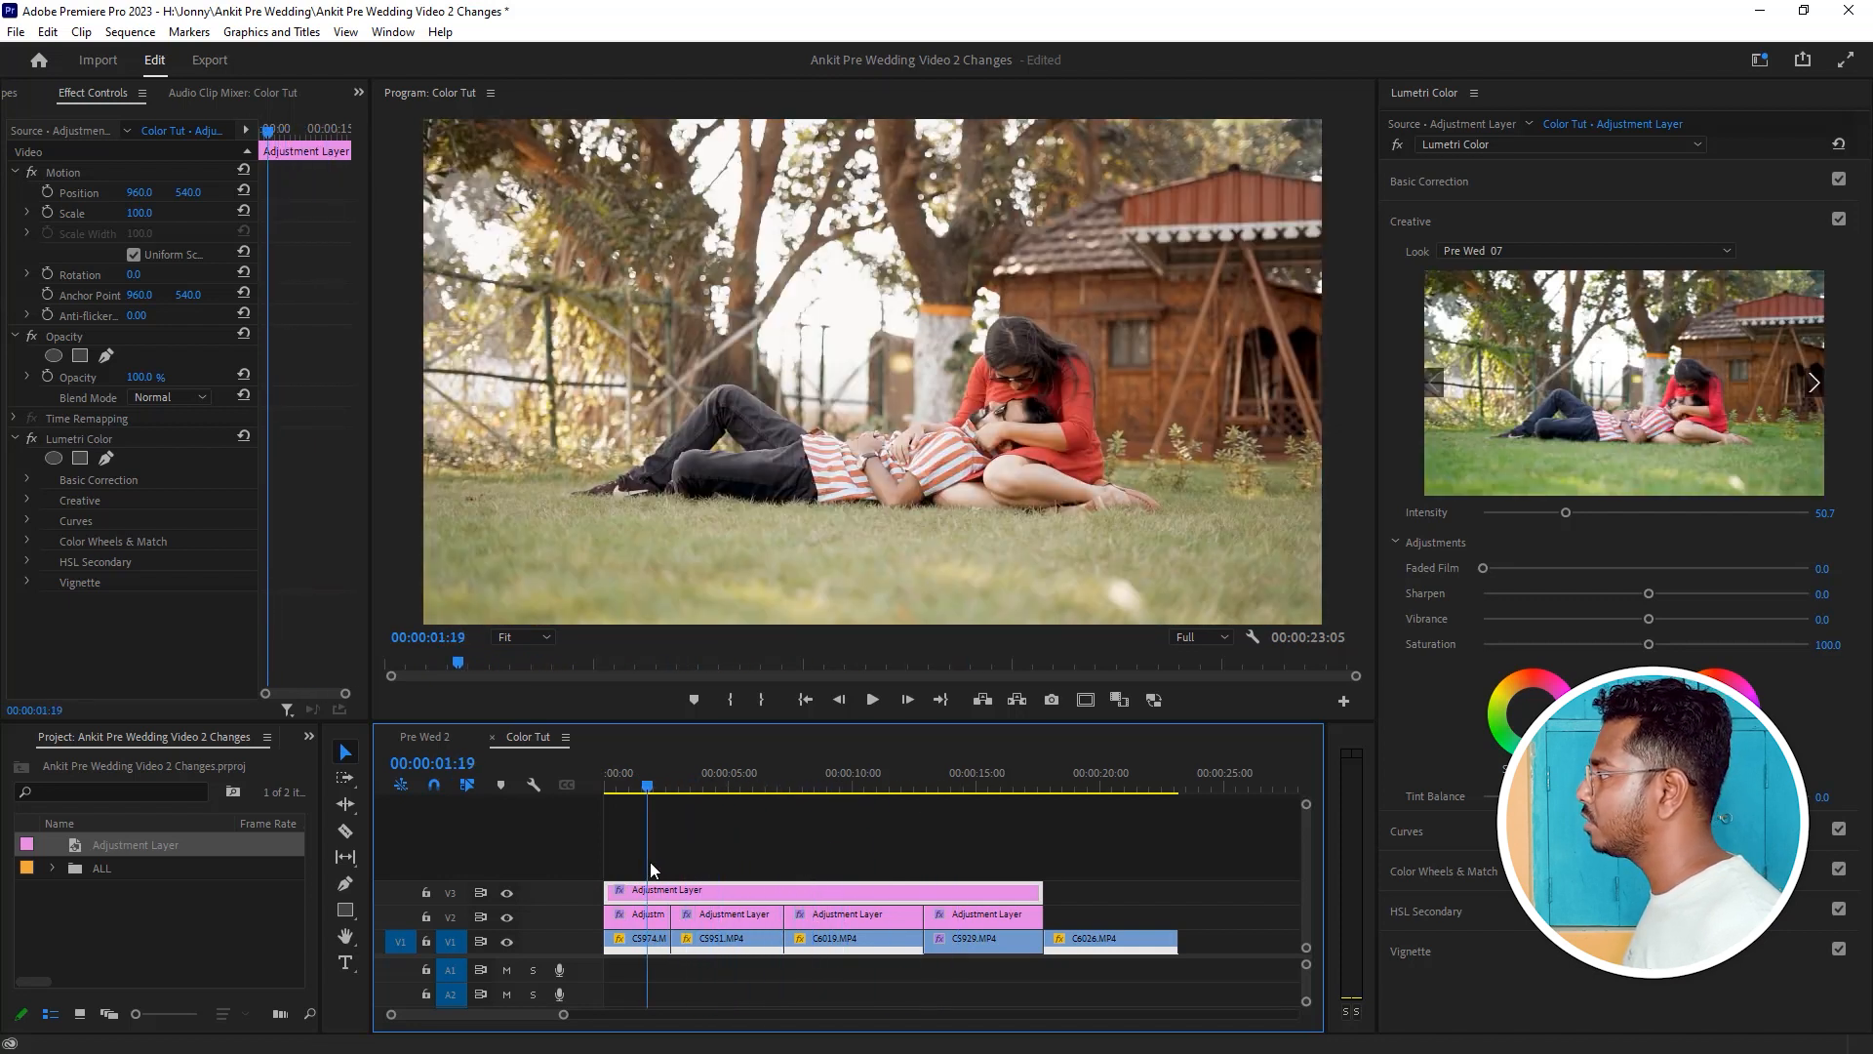
{"action": "left_click", "coordinate": [648, 914]}
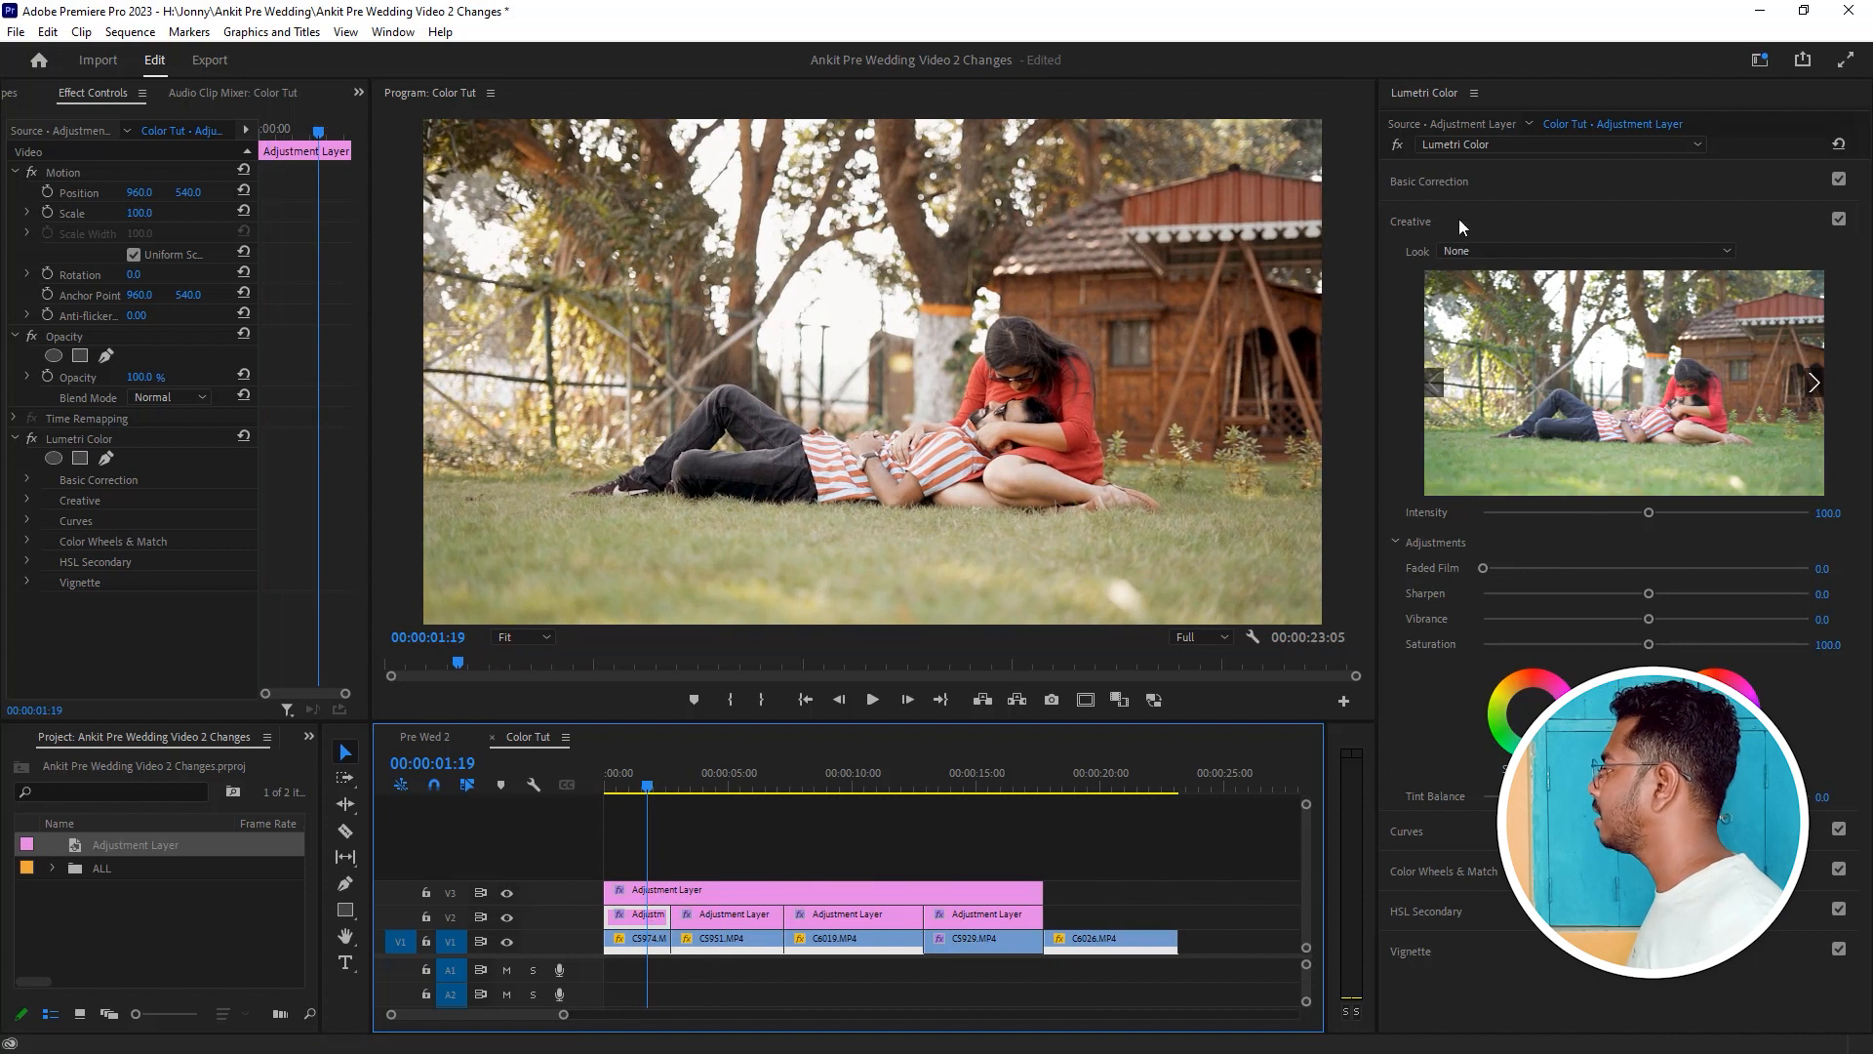
{"action": "left_click", "coordinate": [1432, 185]}
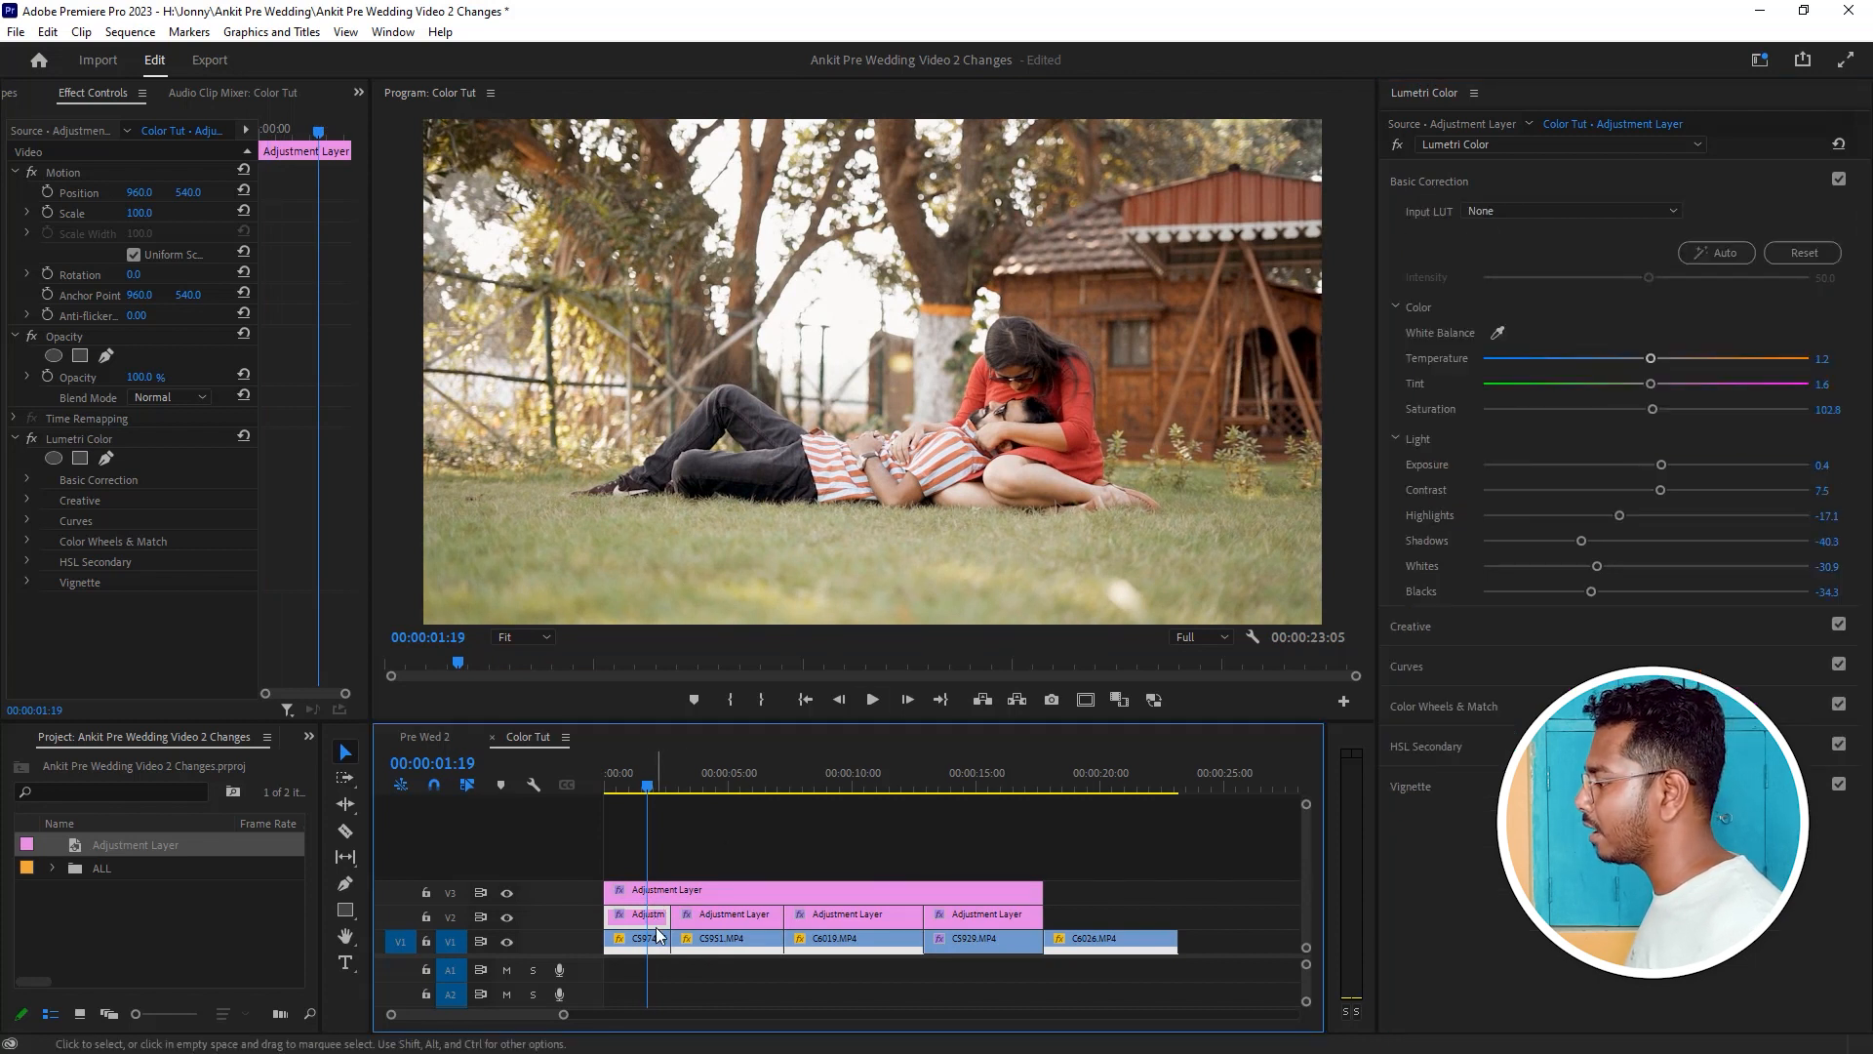
{"action": "mouse_move", "coordinate": [1661, 488]}
{"action": "left_mouse_down"}
{"action": "mouse_move", "coordinate": [1700, 488]}
{"action": "mouse_move", "coordinate": [1676, 490]}
{"action": "left_mouse_up"}
{"action": "double_click", "coordinate": [1661, 465]}
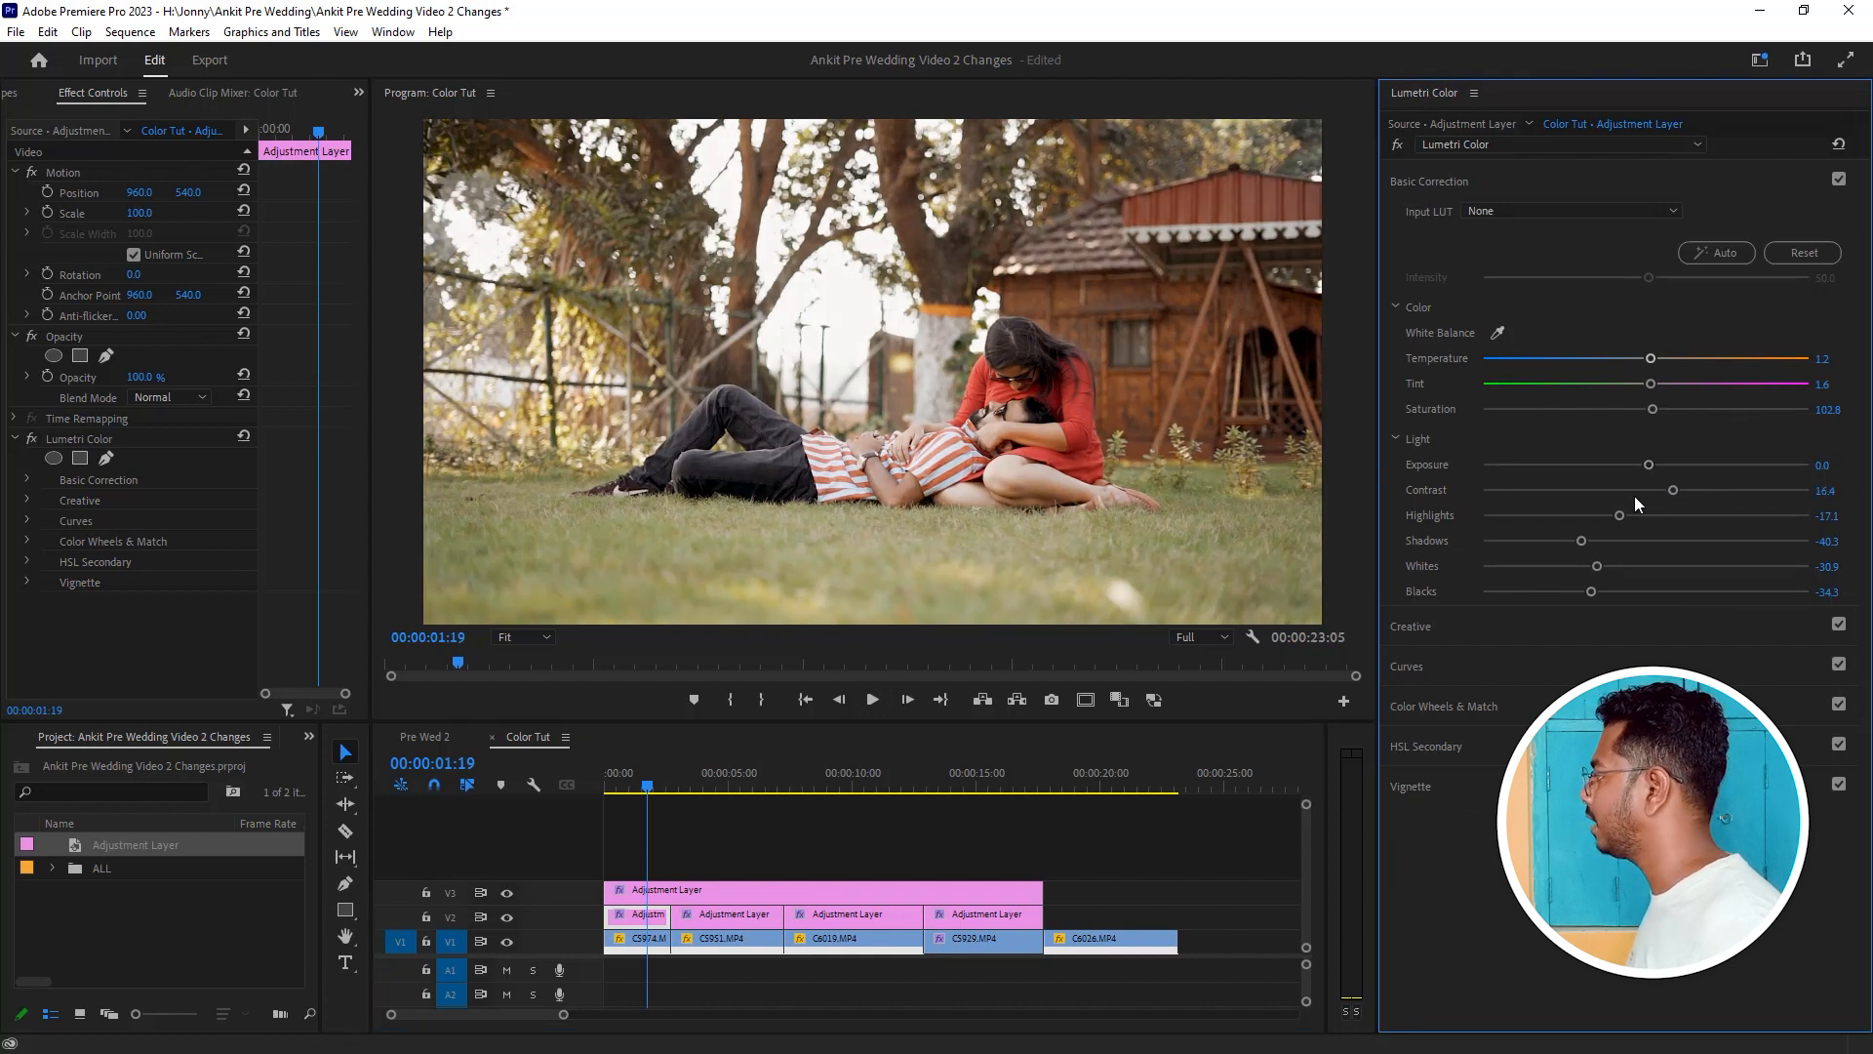
{"action": "left_click_drag", "start_coordinate": [1560, 541], "coordinate": [1605, 514]}
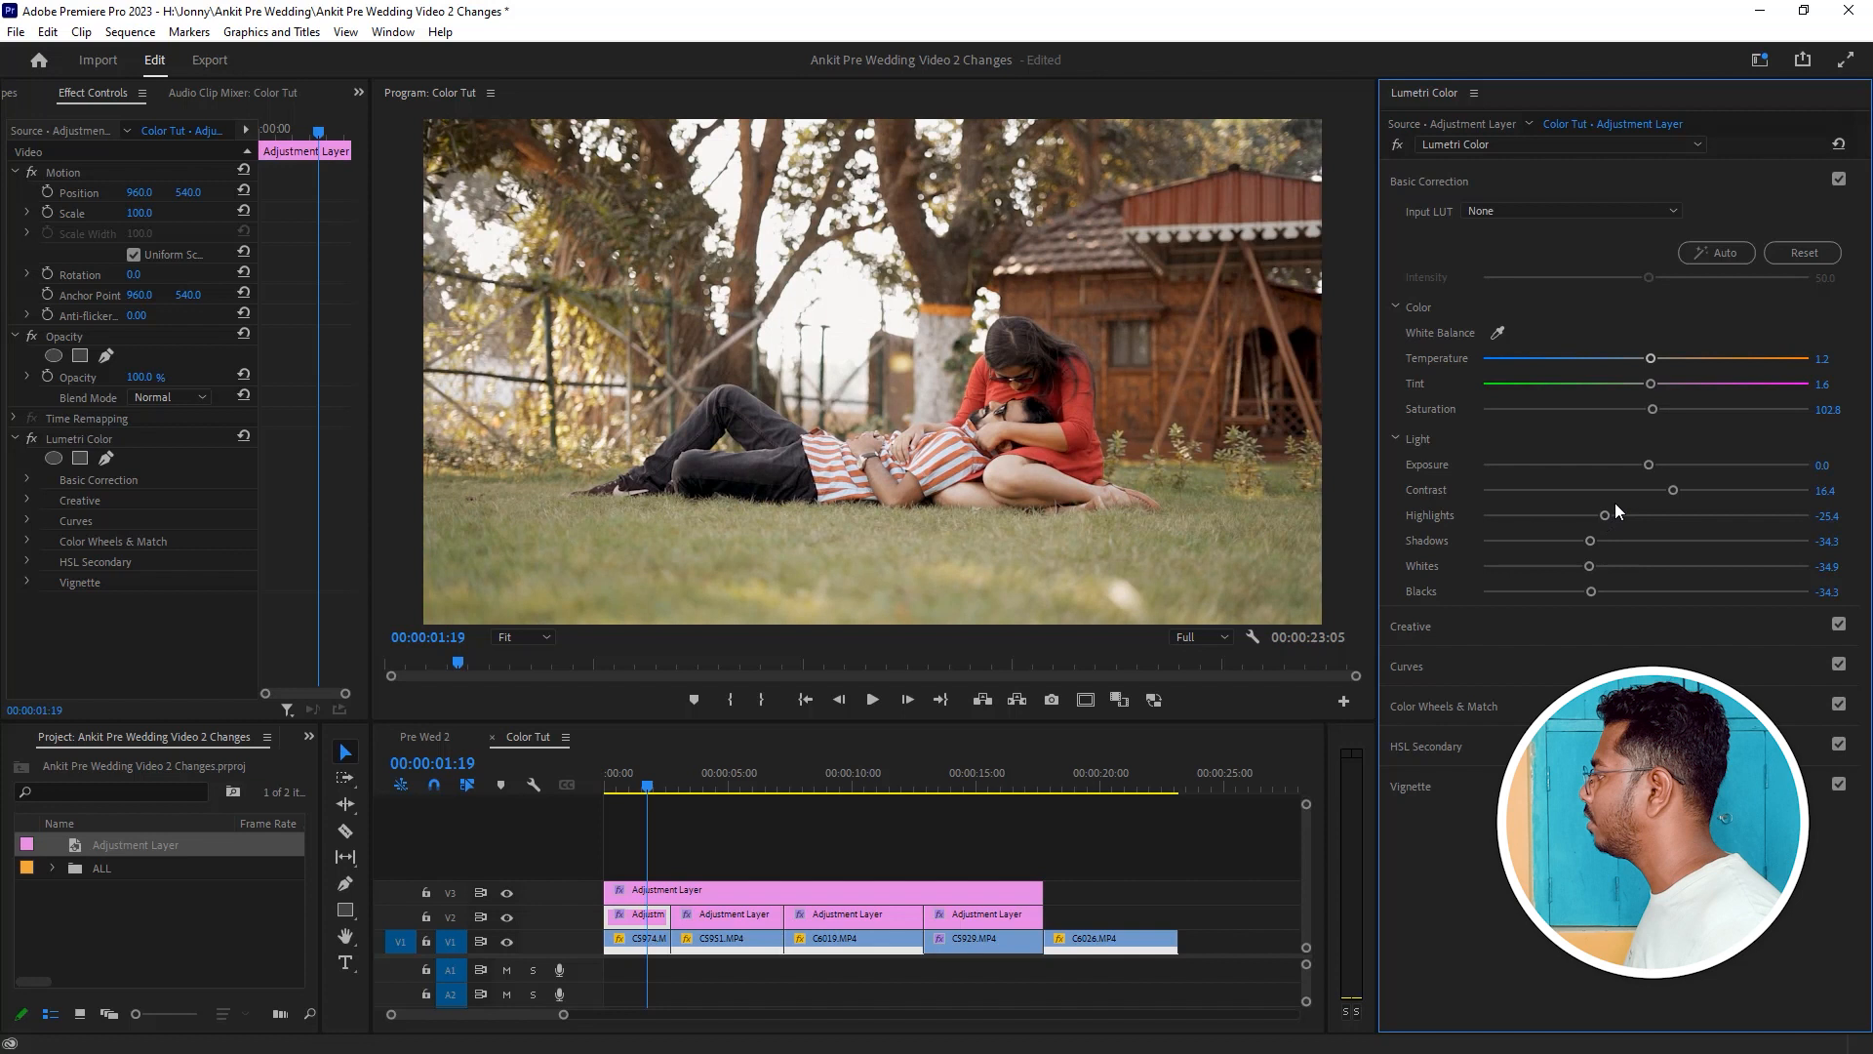
Pull the RGB curve's black point slightly inward on the same layer and set Blacks -41.5, Highlights -31.9 and Contrast 15.8.
{"action": "left_click", "coordinate": [1419, 665]}
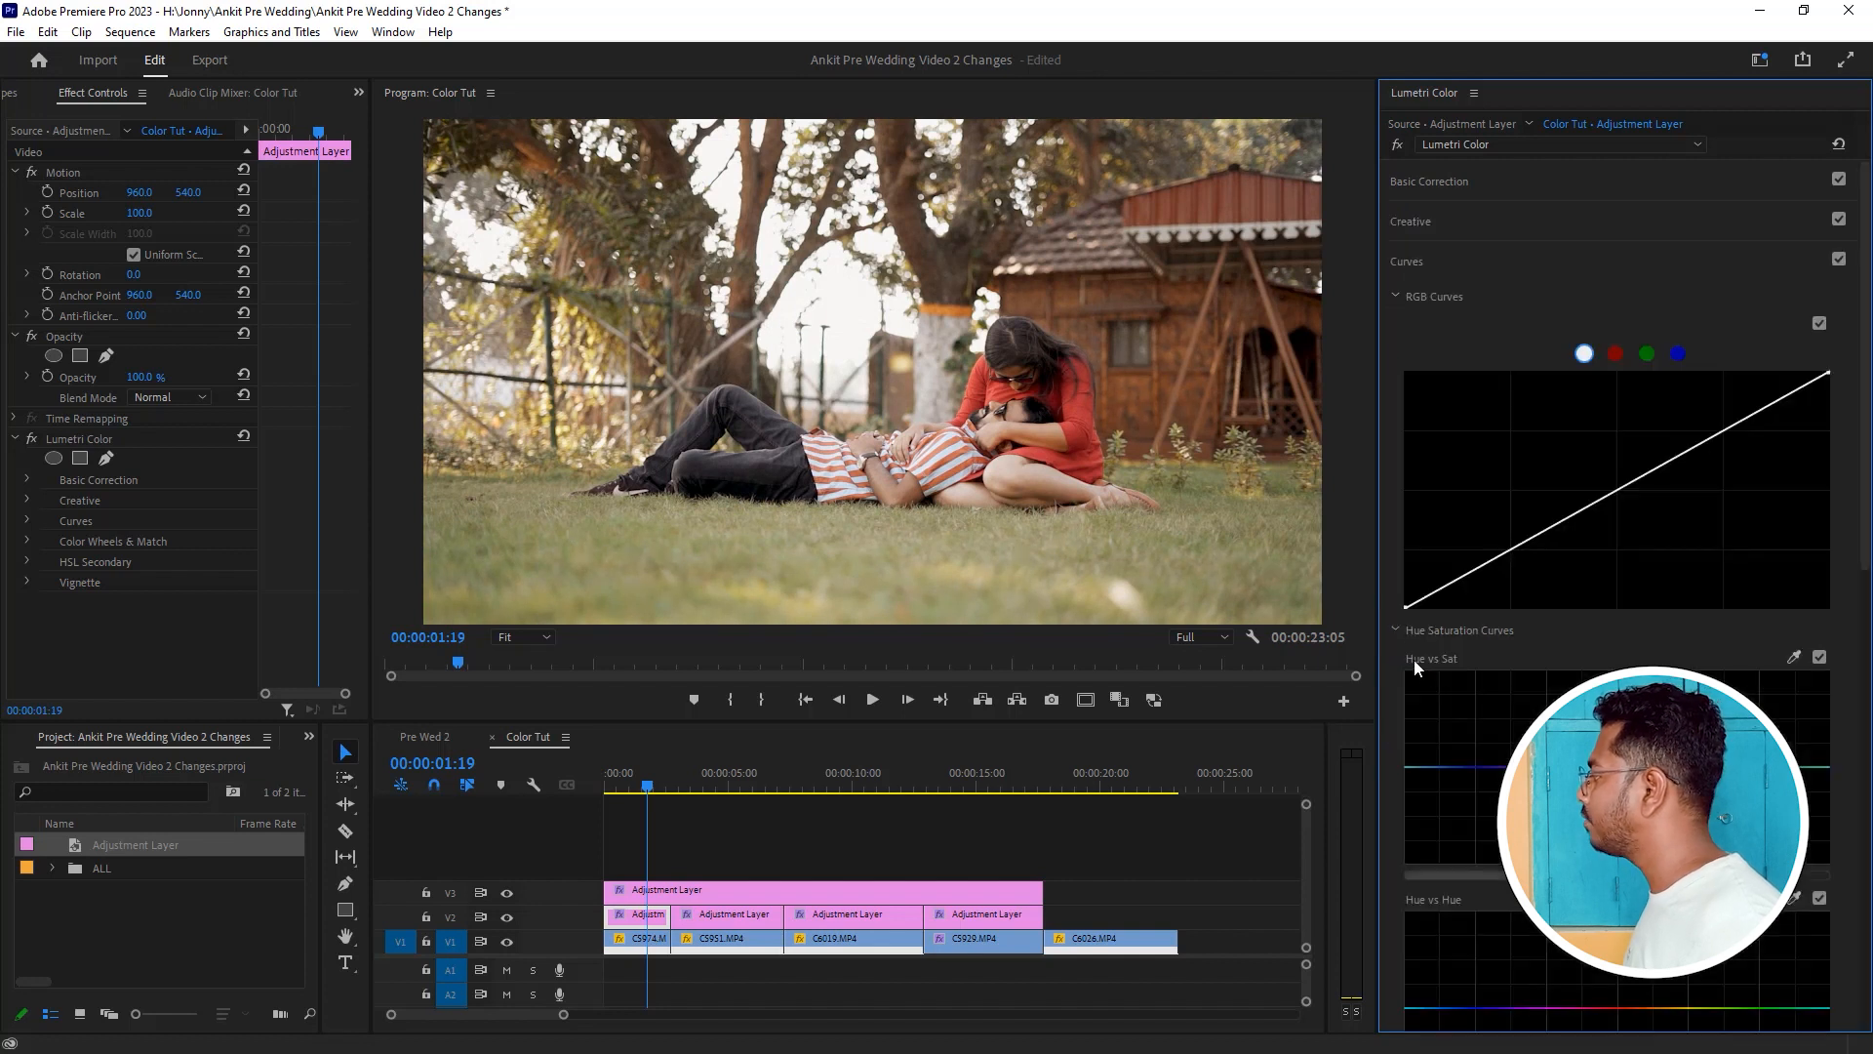
{"action": "left_click_drag", "start_coordinate": [1405, 607], "coordinate": [1425, 618]}
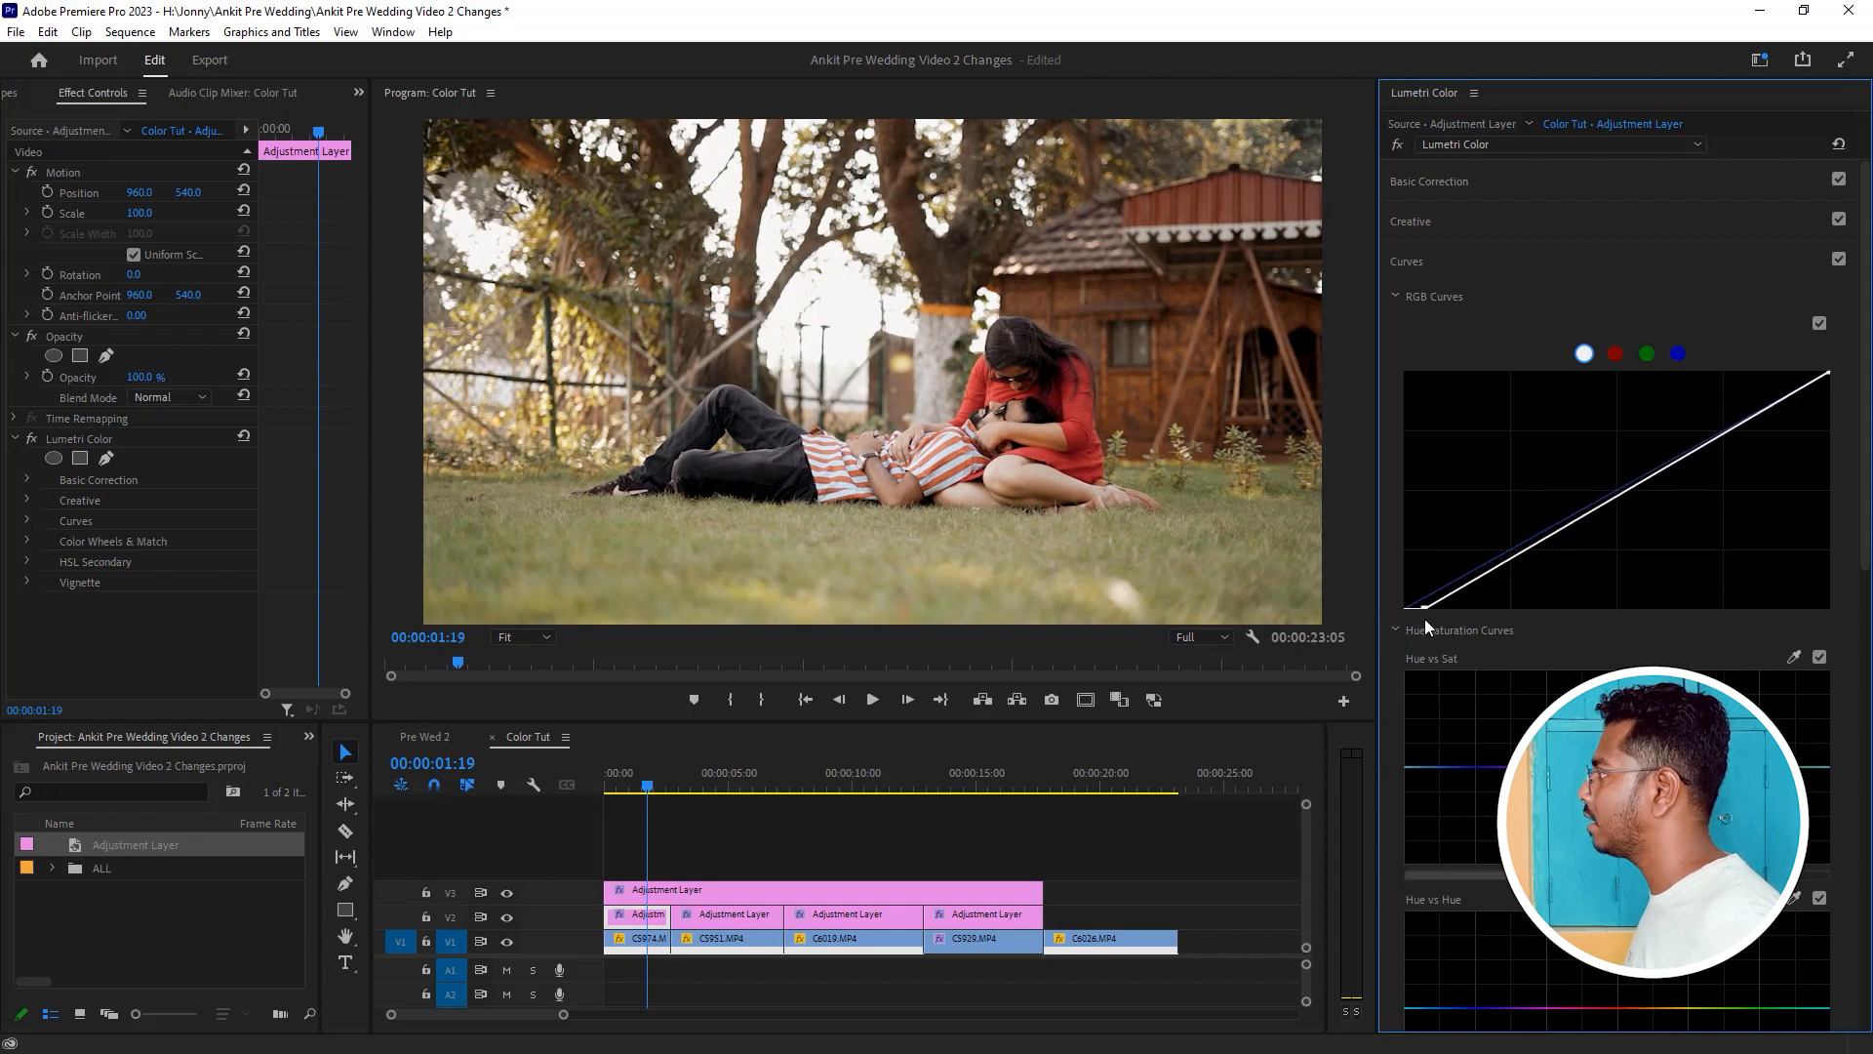
{"action": "left_click", "coordinate": [1449, 187]}
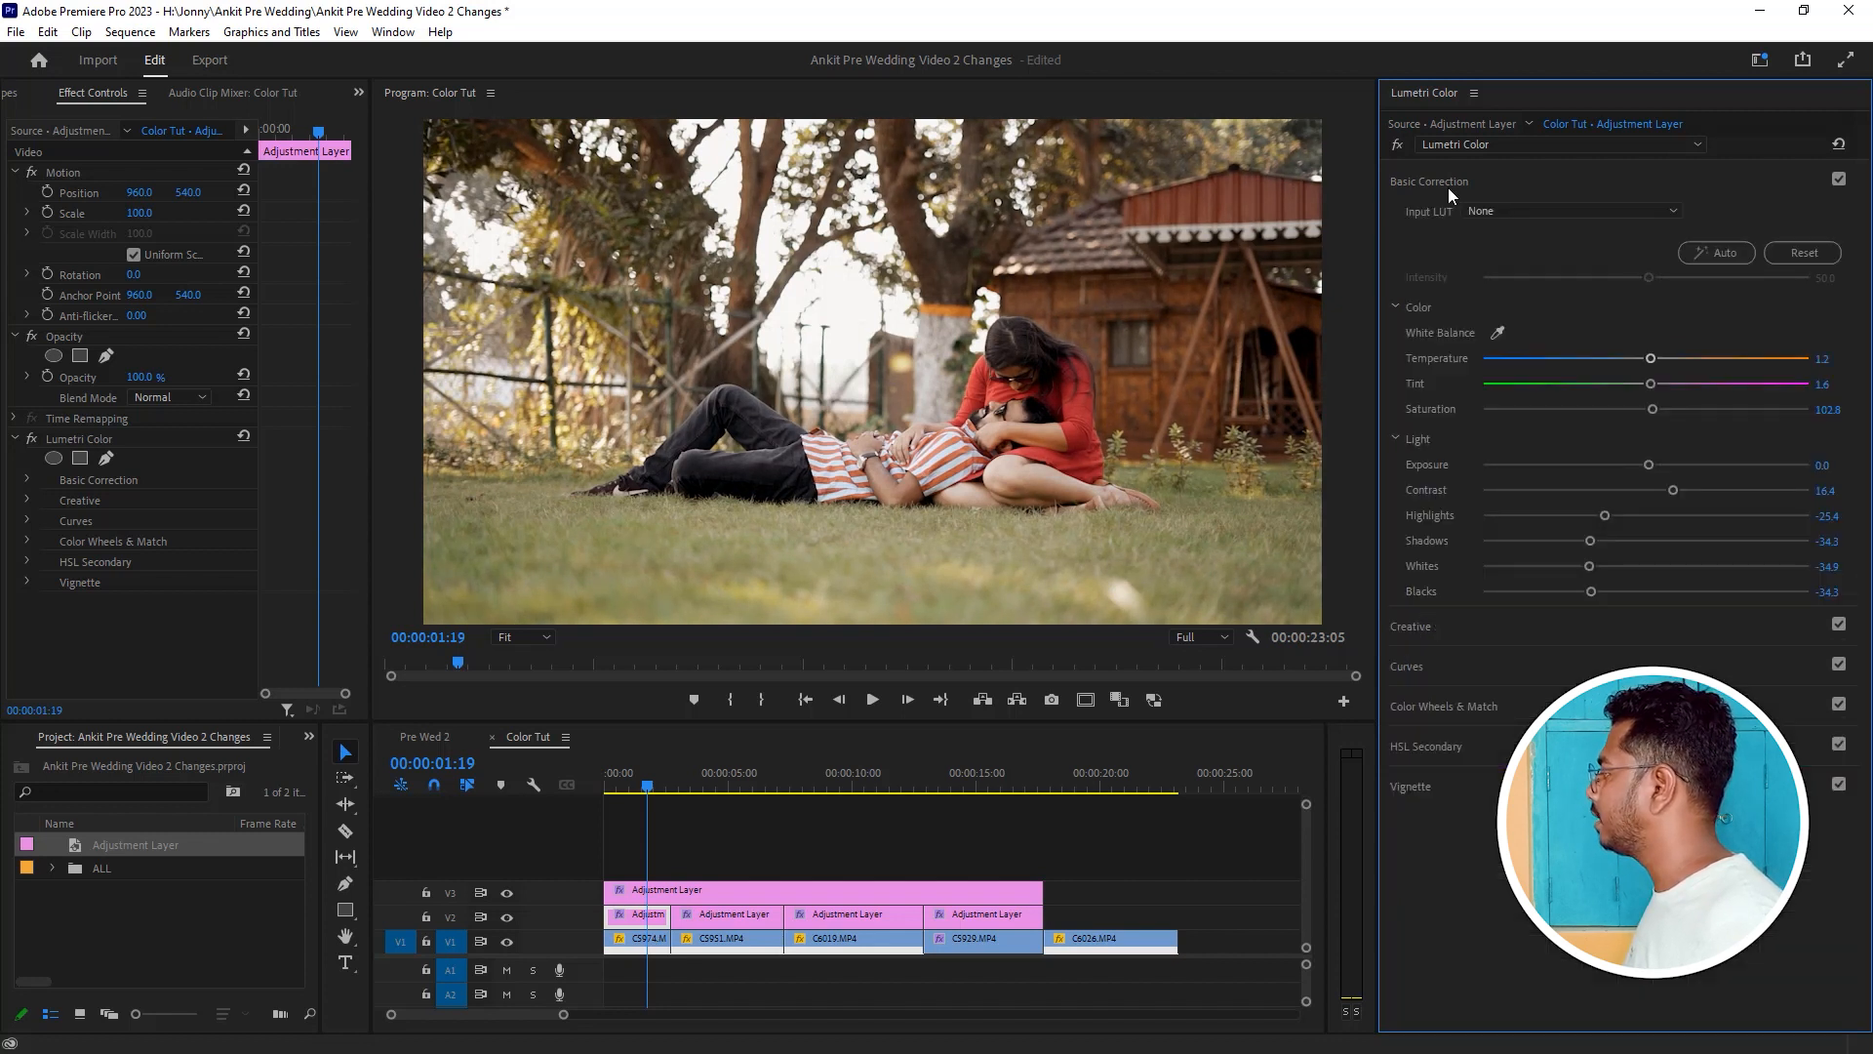
{"action": "left_click_drag", "start_coordinate": [1590, 591], "coordinate": [1577, 592]}
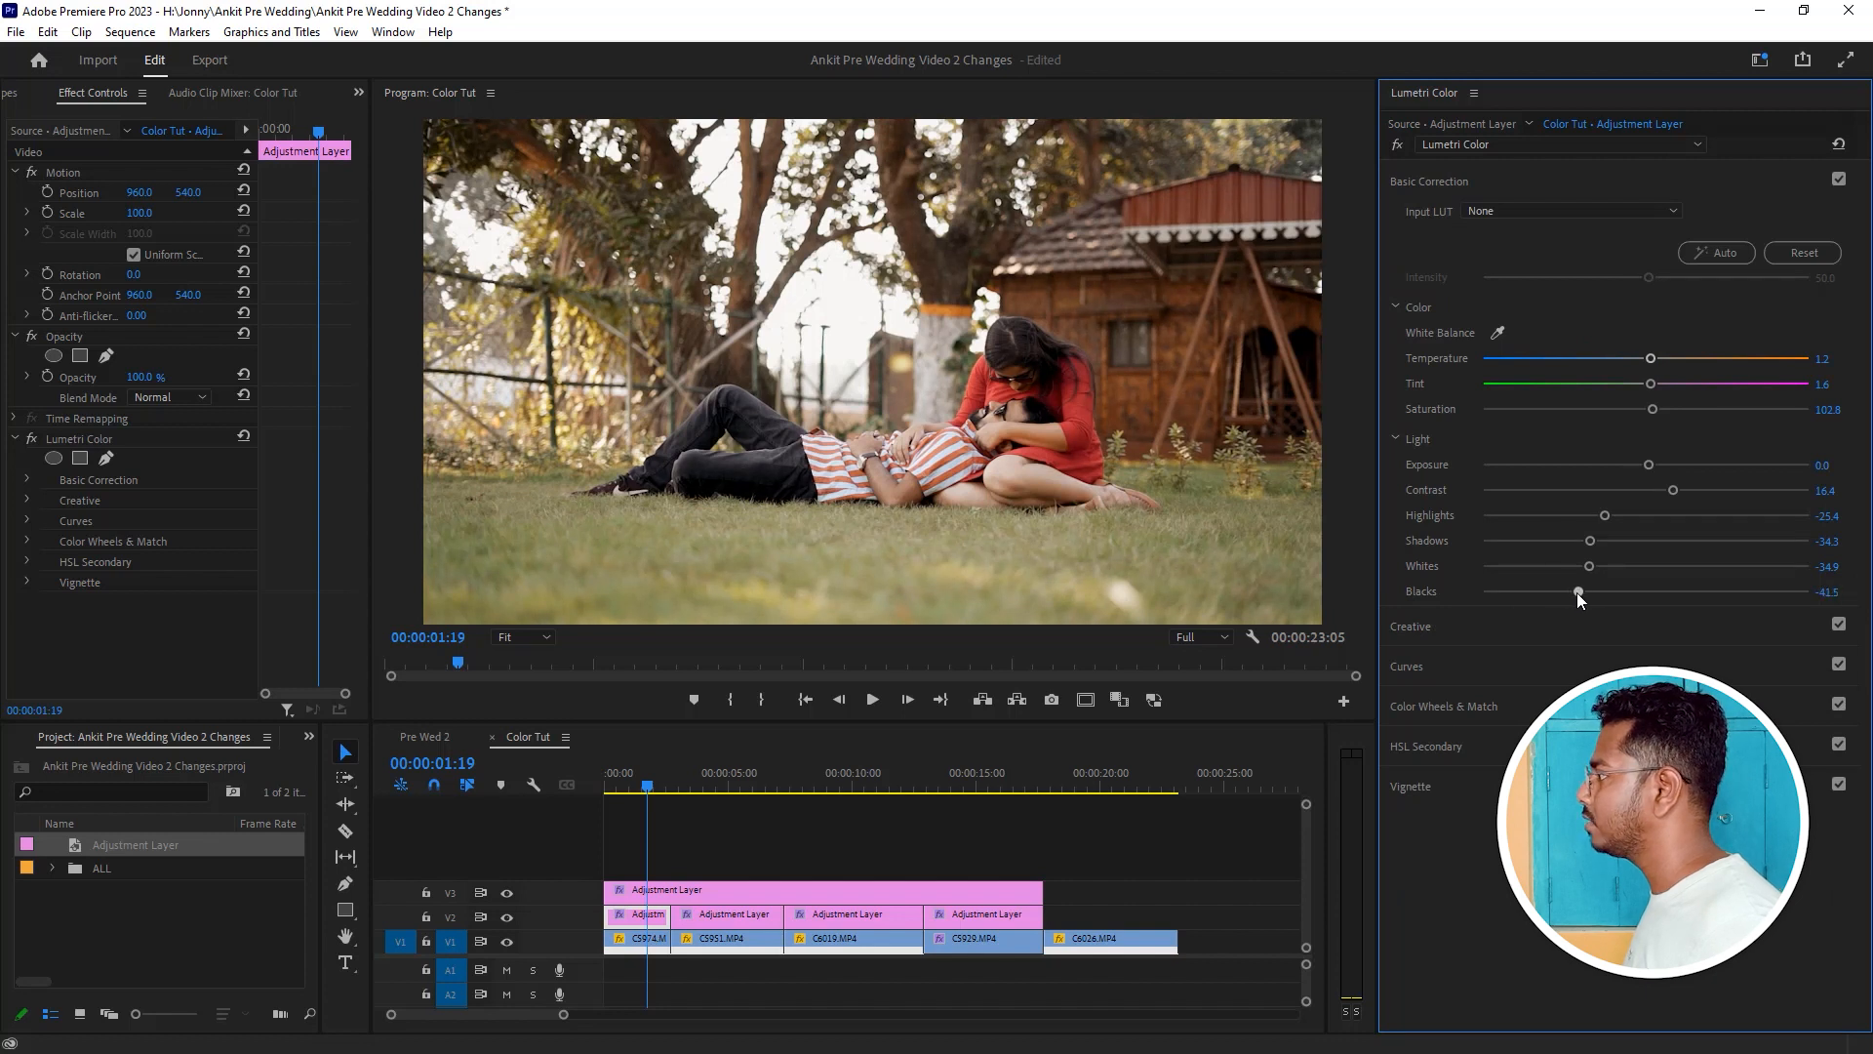
{"action": "left_click_drag", "start_coordinate": [1605, 515], "coordinate": [1666, 494]}
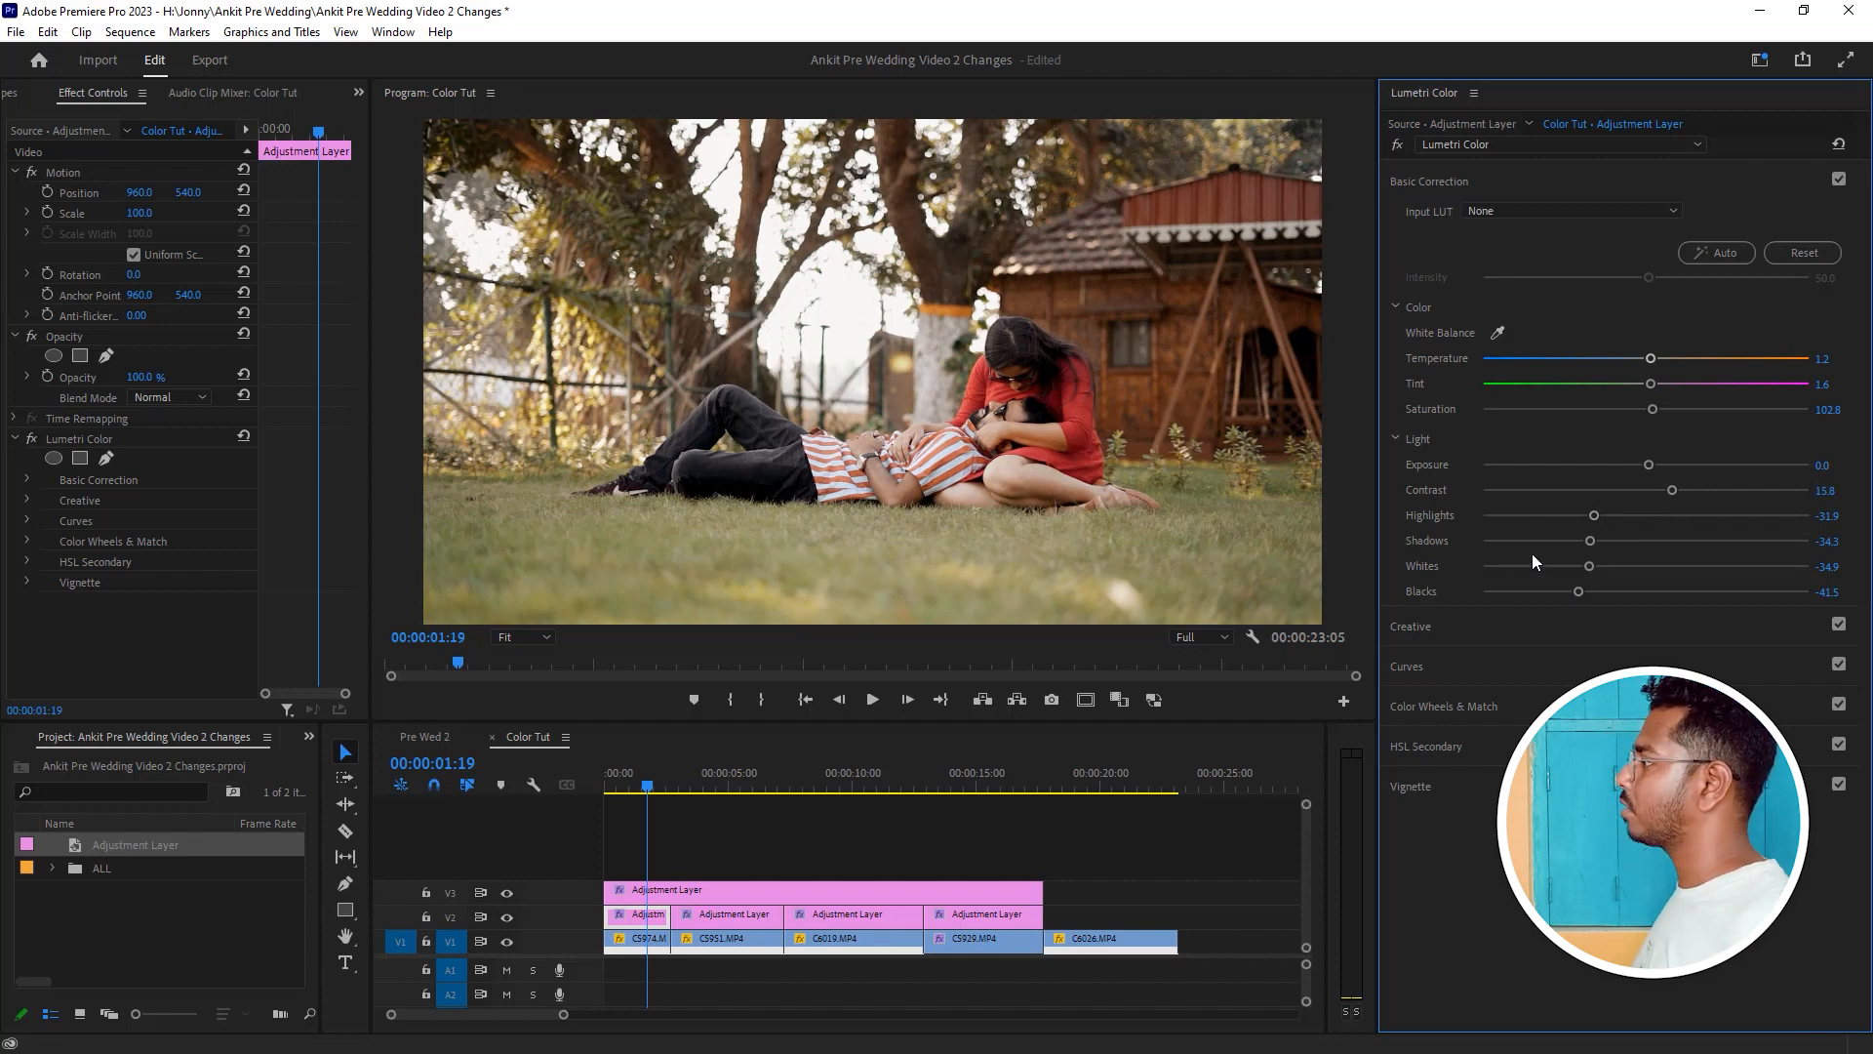
Lower Shadows slightly and raise Contrast on the adjustment layer above C5951.MP4.
{"action": "left_click", "coordinate": [642, 784]}
{"action": "left_click_drag", "start_coordinate": [642, 784], "coordinate": [753, 794]}
{"action": "left_click", "coordinate": [761, 920]}
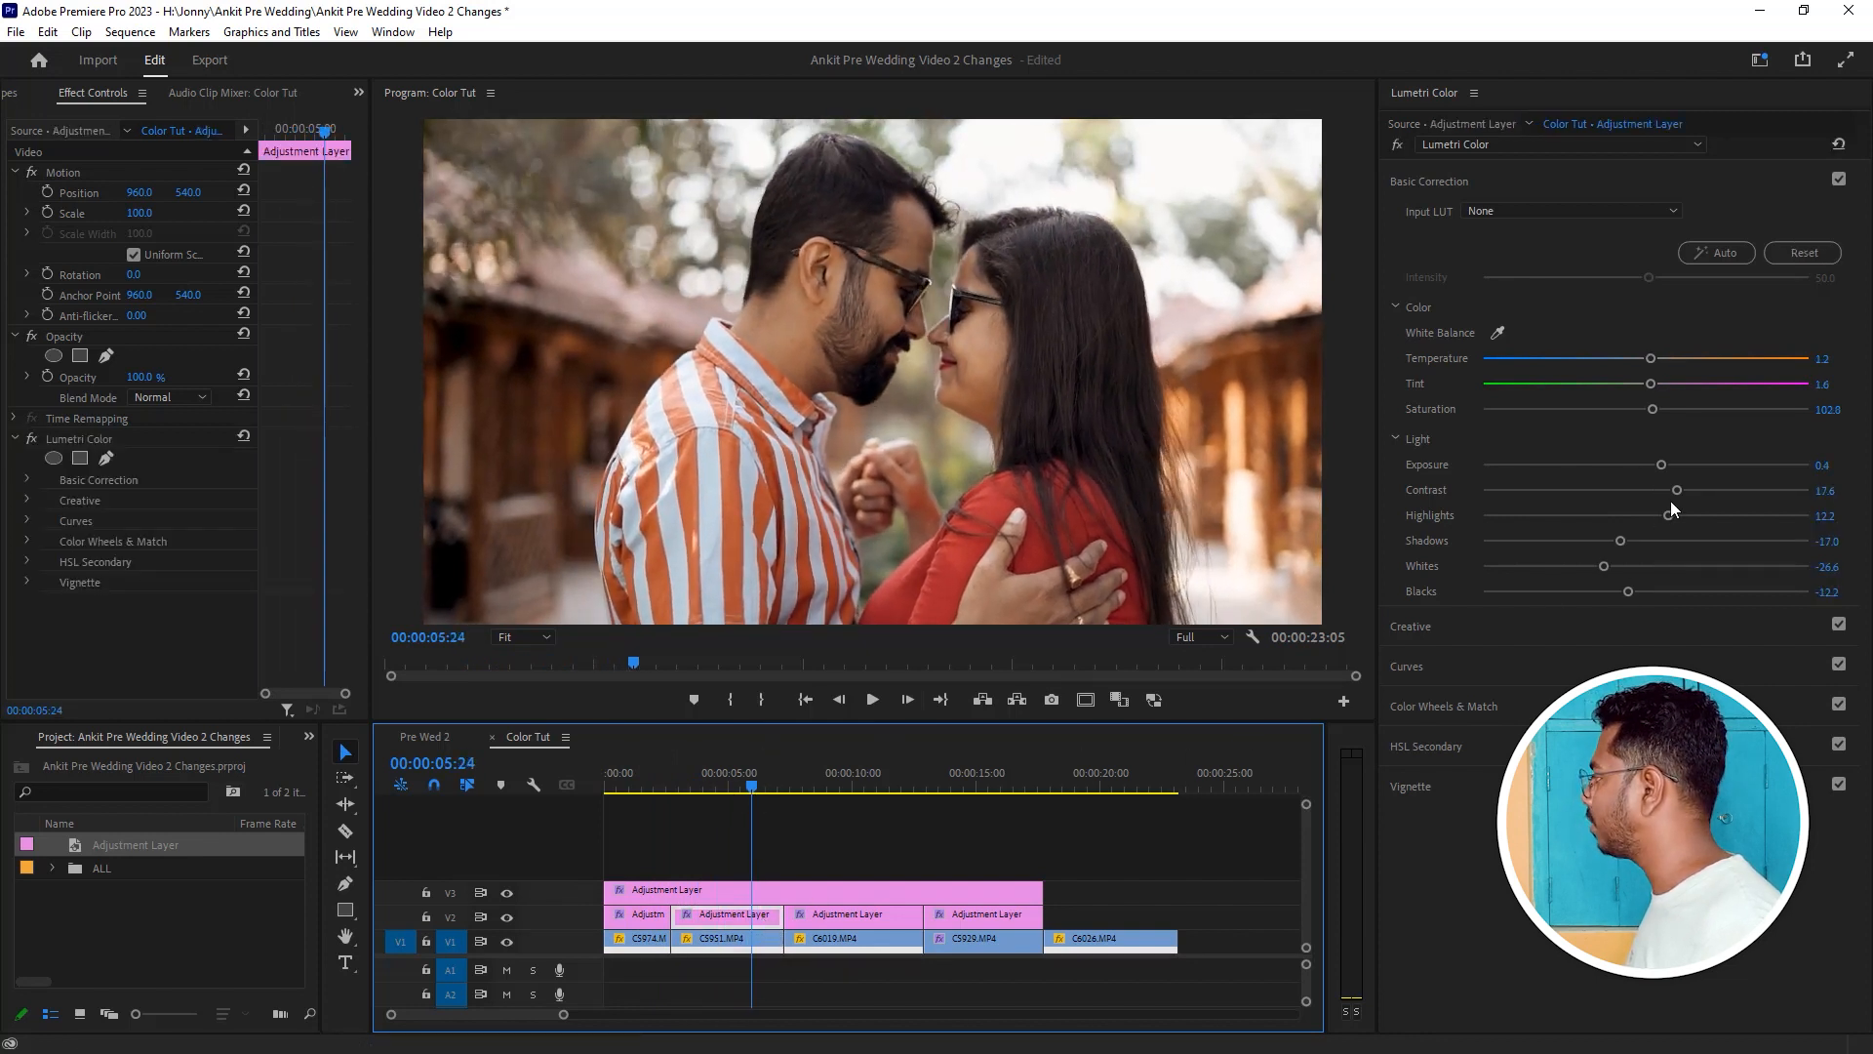
{"action": "left_click_drag", "start_coordinate": [1619, 540], "coordinate": [1612, 542]}
{"action": "left_click_drag", "start_coordinate": [1676, 488], "coordinate": [1707, 490]}
Set the adjustment layer above C6019.MP4 to Exposure 0.2, Contrast 23.0, Highlights -27.2 and Blacks -16.4, saving the project along the way.
{"action": "left_click_drag", "start_coordinate": [810, 772], "coordinate": [879, 781]}
{"action": "left_click", "coordinate": [865, 917]}
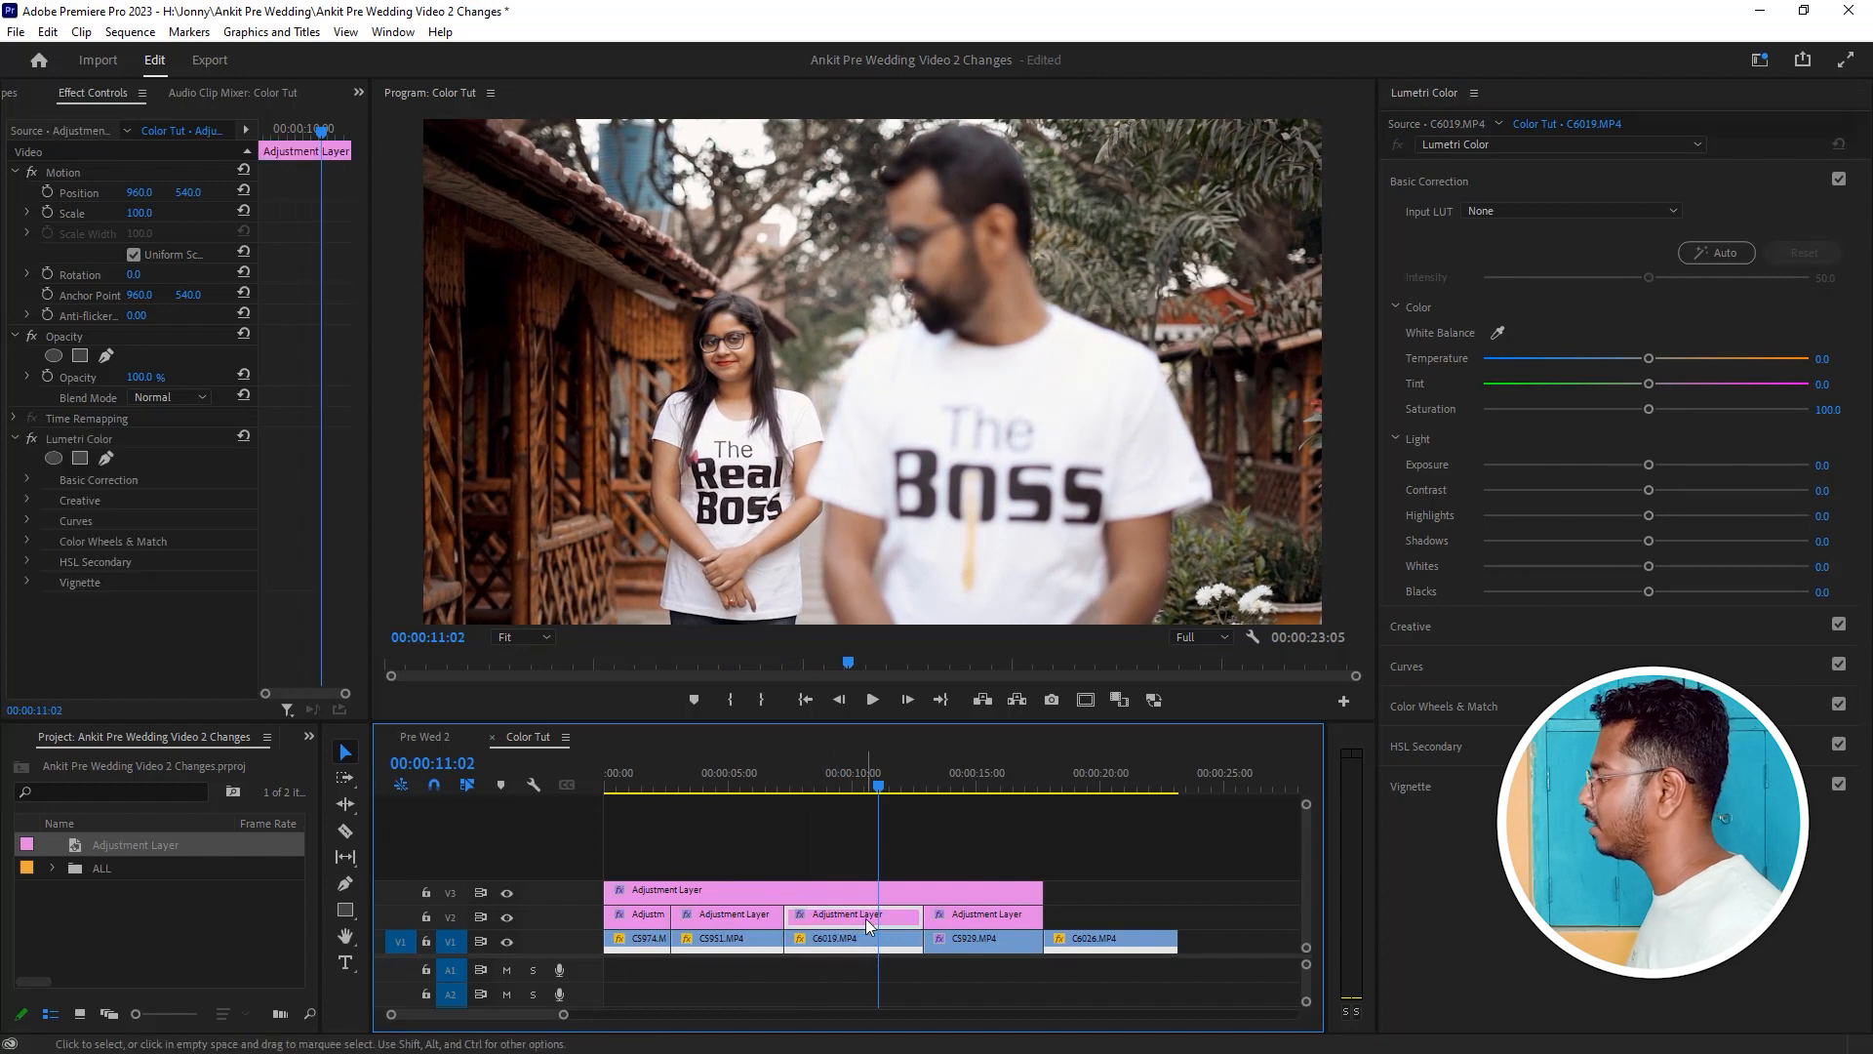
{"action": "left_click_drag", "start_coordinate": [1661, 487], "coordinate": [1600, 519]}
{"action": "left_click_drag", "start_coordinate": [1659, 464], "coordinate": [1649, 464]}
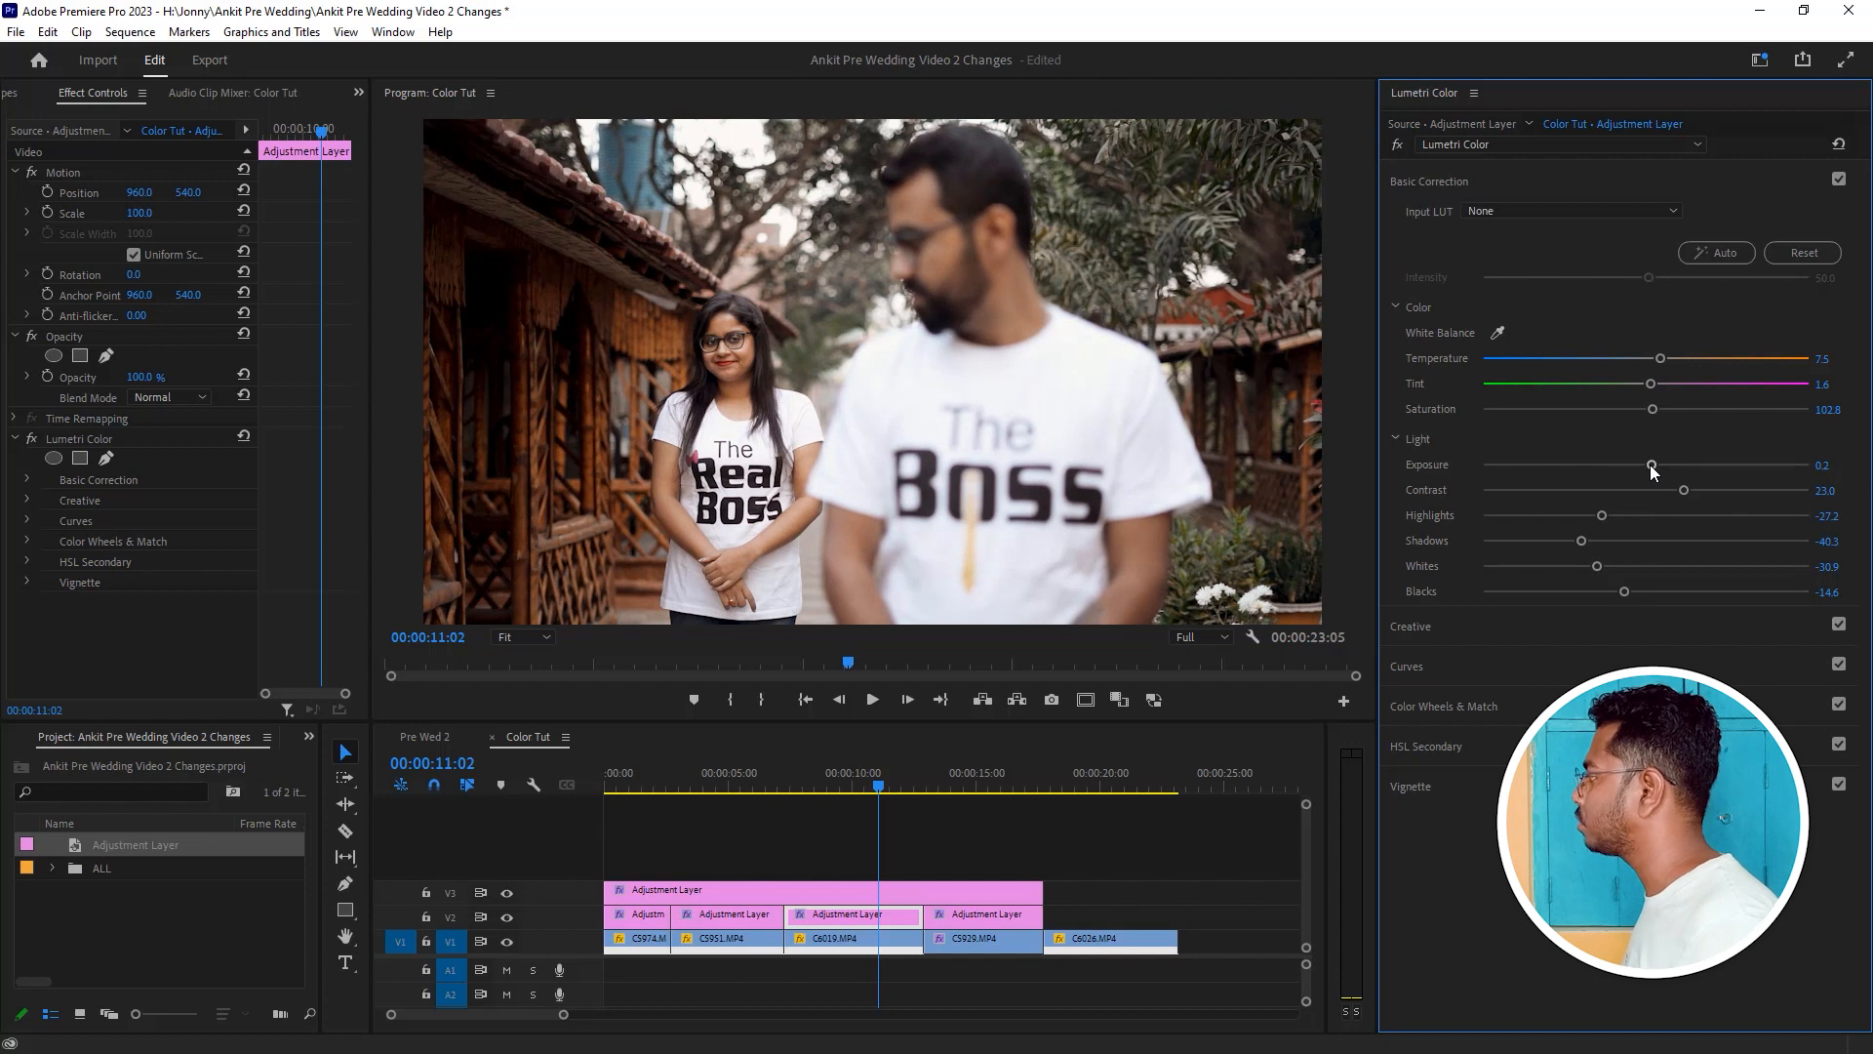
{"action": "key", "text": "ctrl+s"}
{"action": "mouse_move", "coordinate": [882, 777]}
{"action": "left_mouse_down"}
{"action": "mouse_move", "coordinate": [835, 763]}
{"action": "mouse_move", "coordinate": [900, 777]}
{"action": "left_mouse_up"}
{"action": "left_click_drag", "start_coordinate": [1625, 591], "coordinate": [1619, 589]}
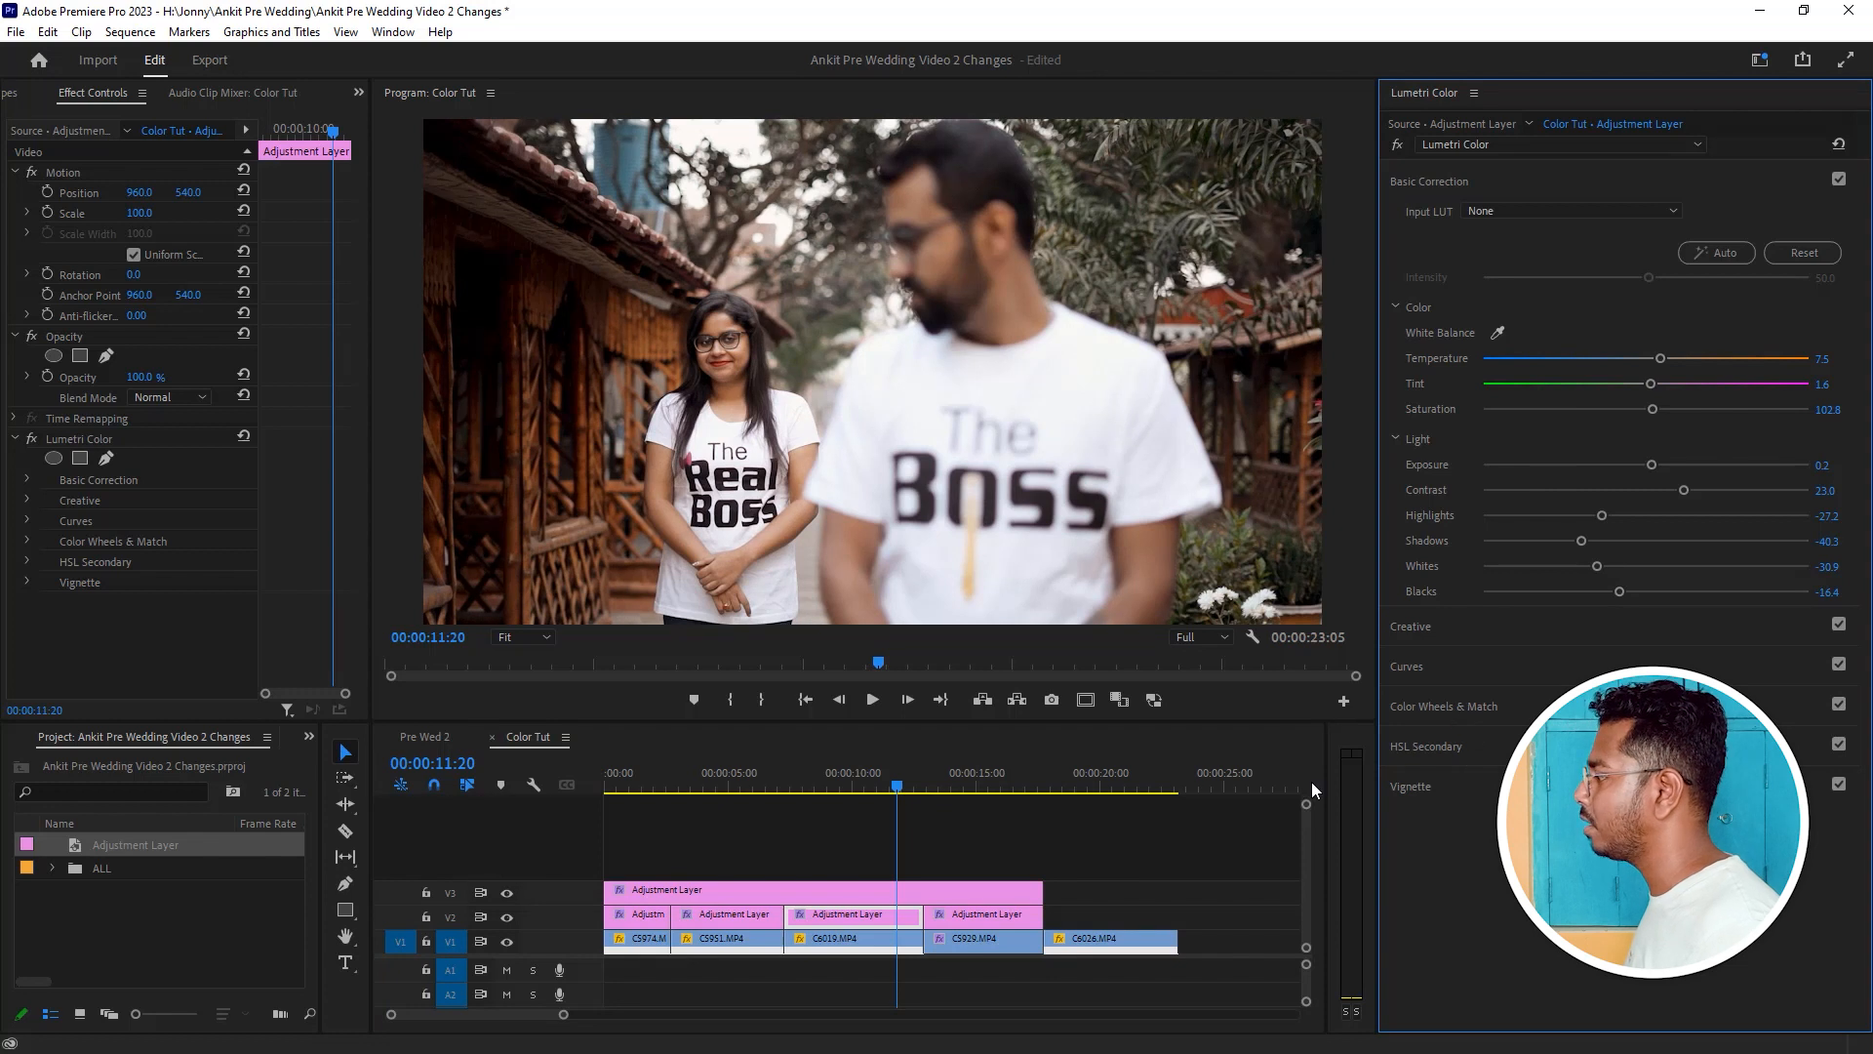
Set the adjustment layer above C5929.MP4 to Contrast 37.3, Shadows 9.9 and Whites -8.7.
{"action": "left_click_drag", "start_coordinate": [908, 784], "coordinate": [969, 787]}
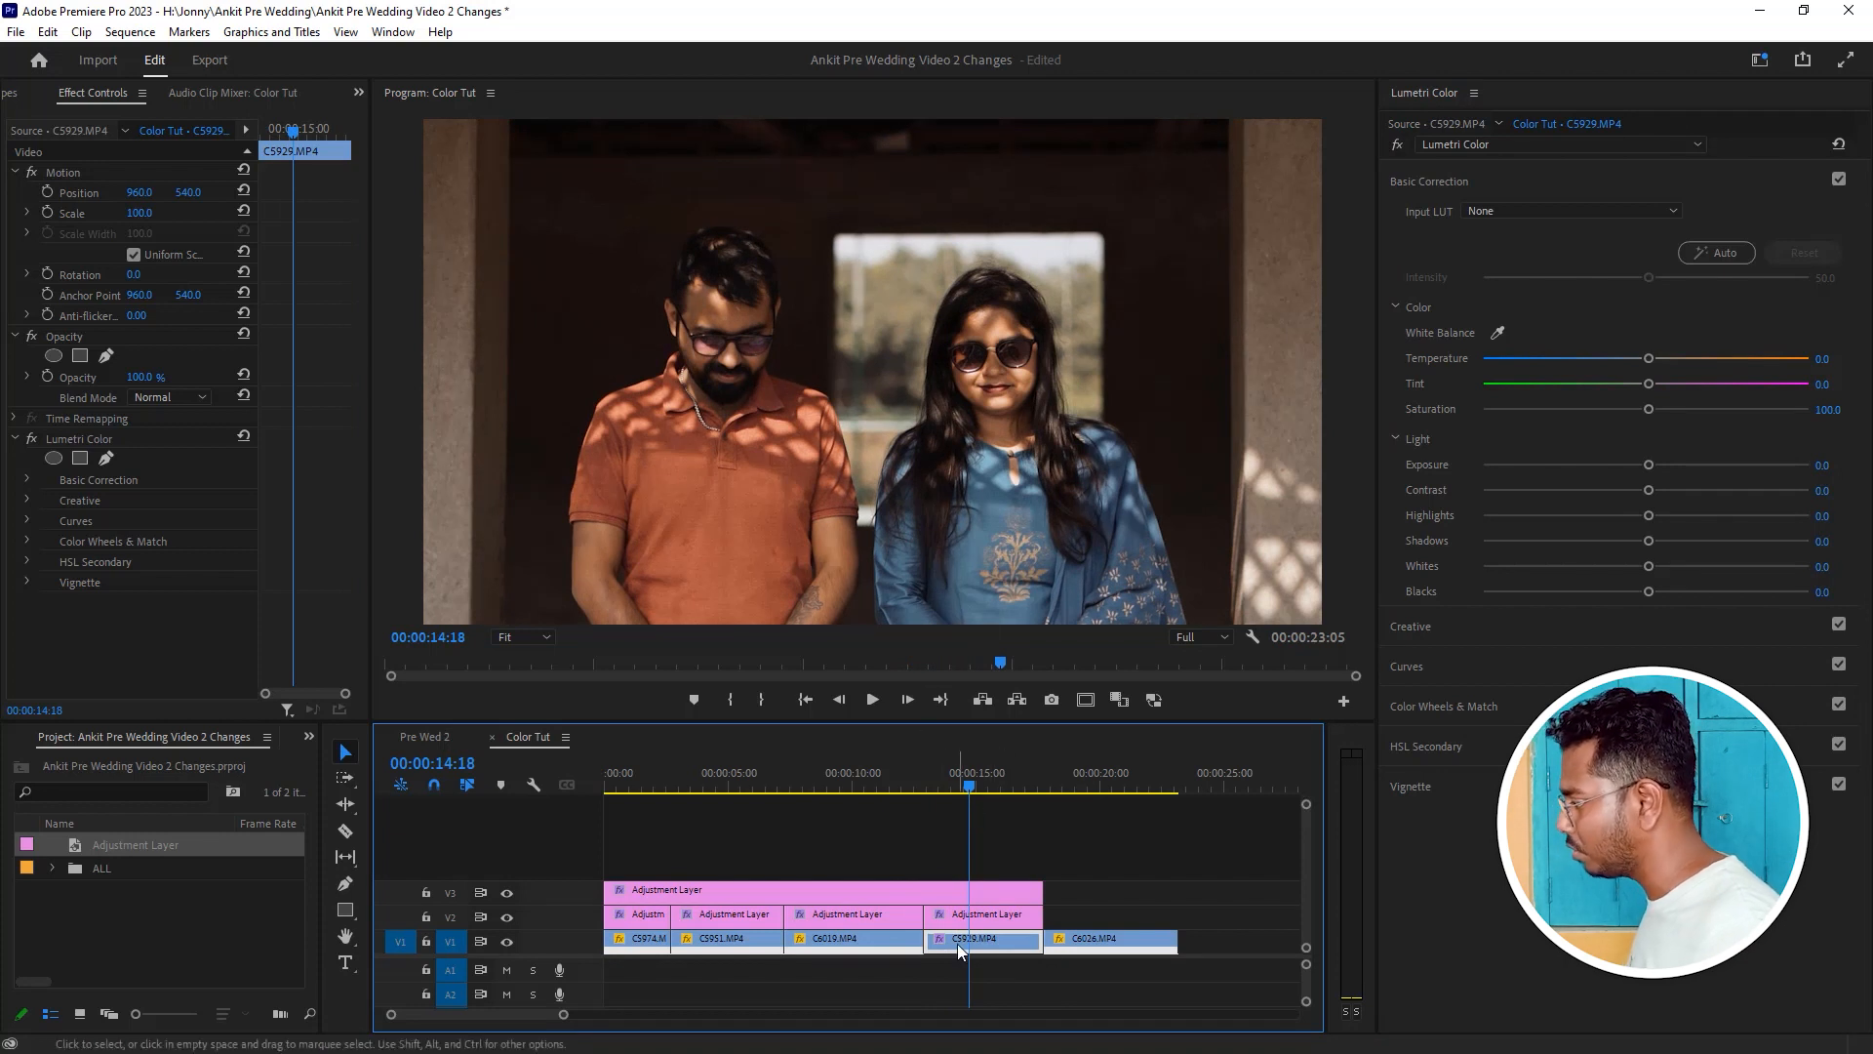
{"action": "left_click", "coordinate": [979, 912]}
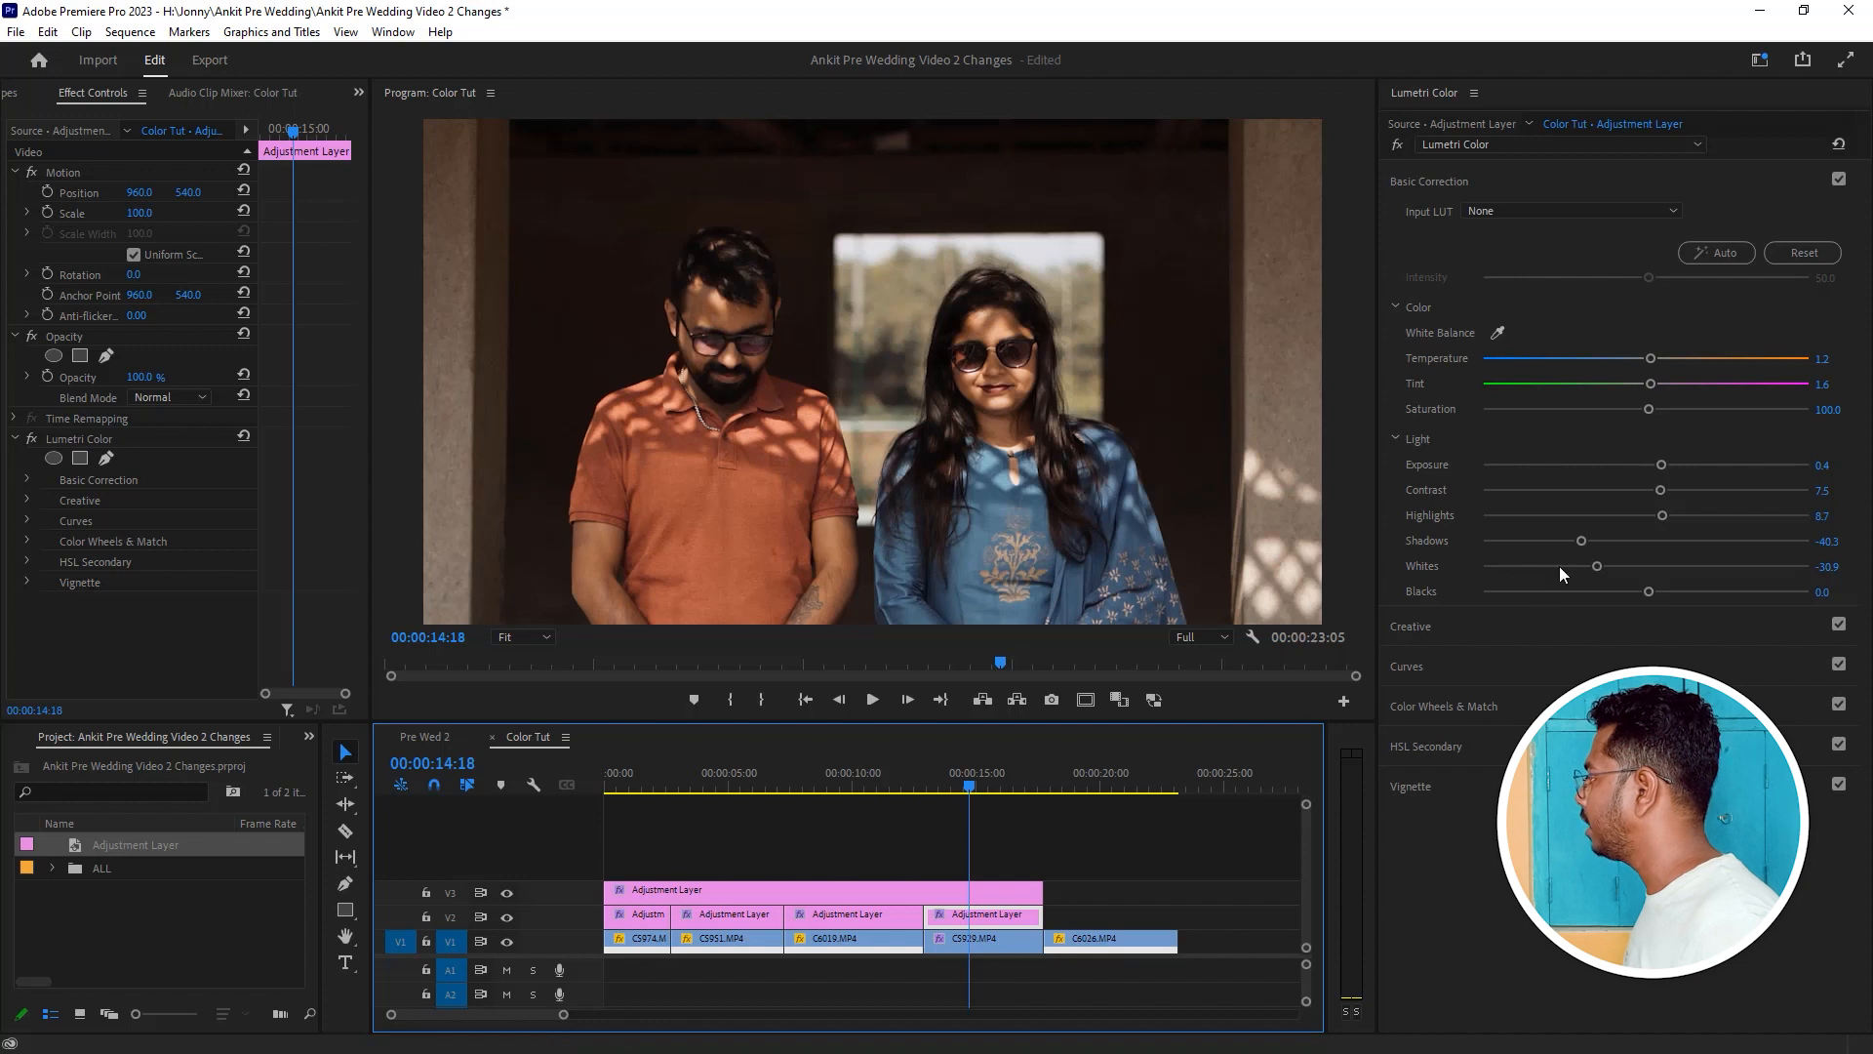
{"action": "double_click", "coordinate": [1582, 540]}
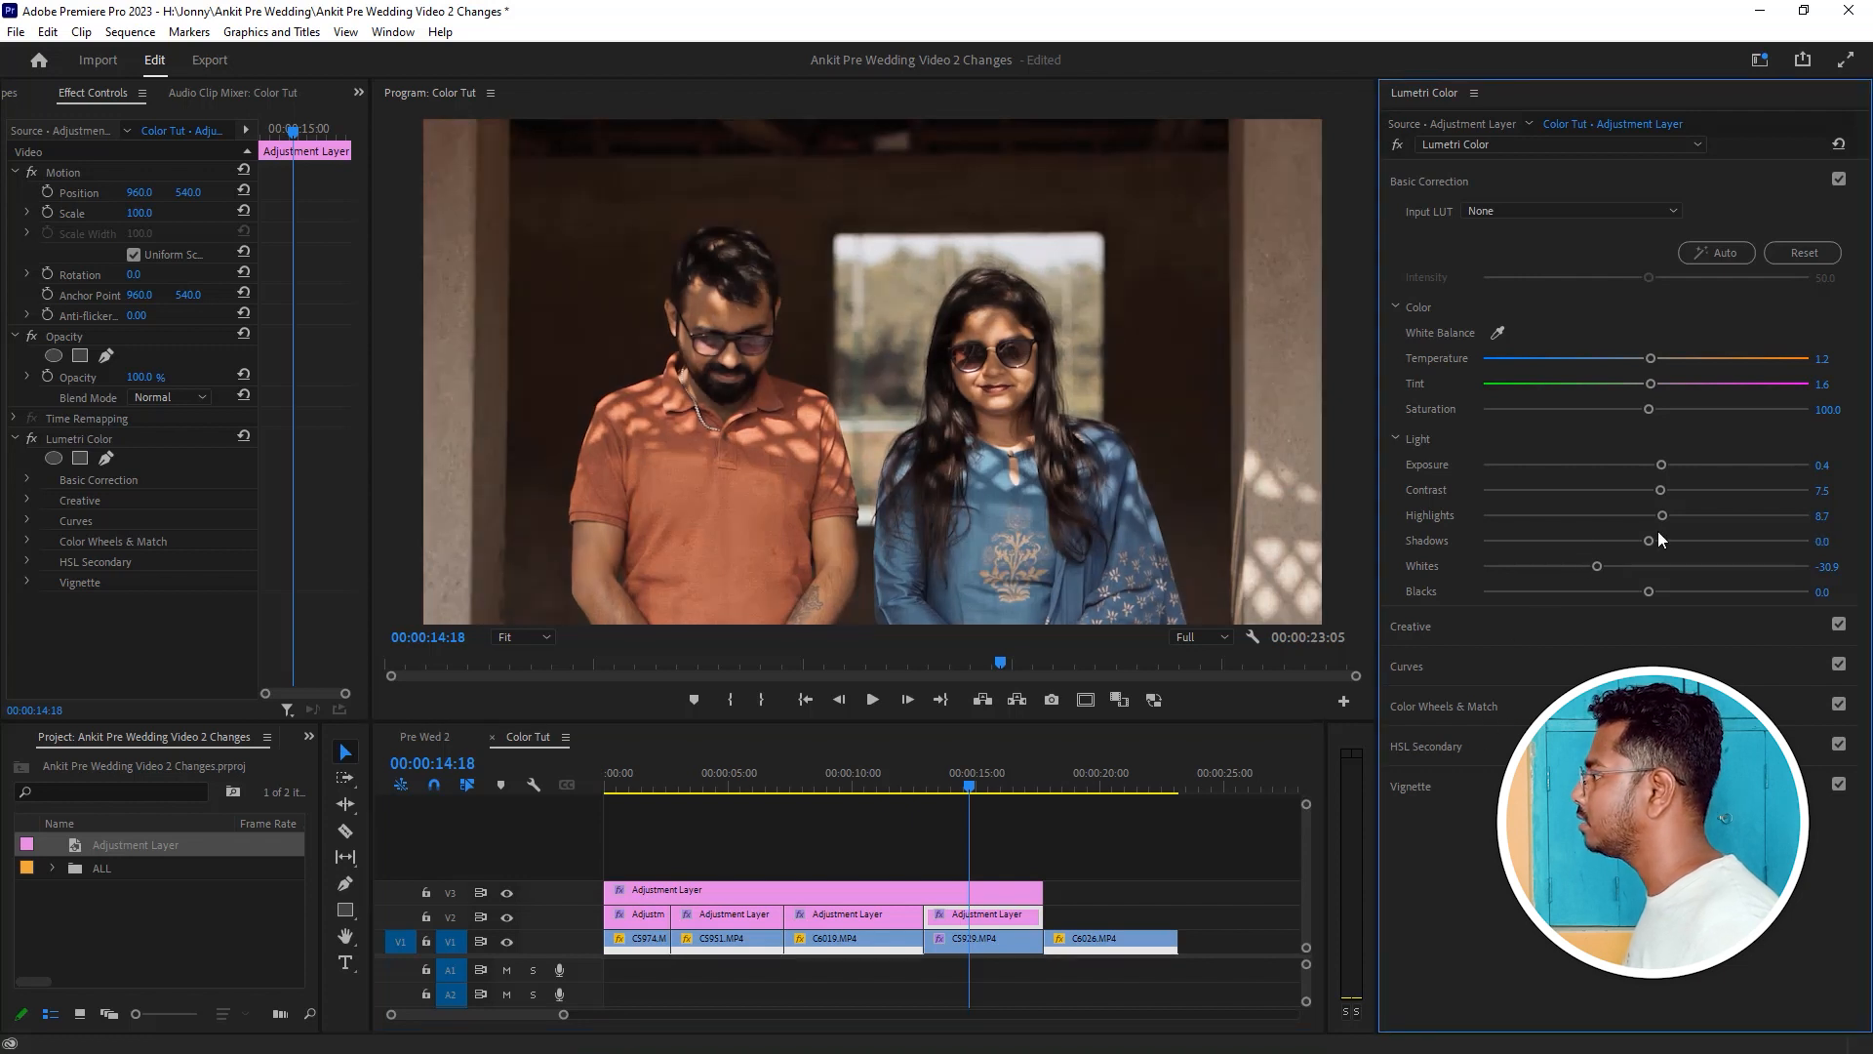
{"action": "left_click_drag", "start_coordinate": [1651, 540], "coordinate": [1688, 490]}
{"action": "left_click_drag", "start_coordinate": [1597, 565], "coordinate": [1631, 565]}
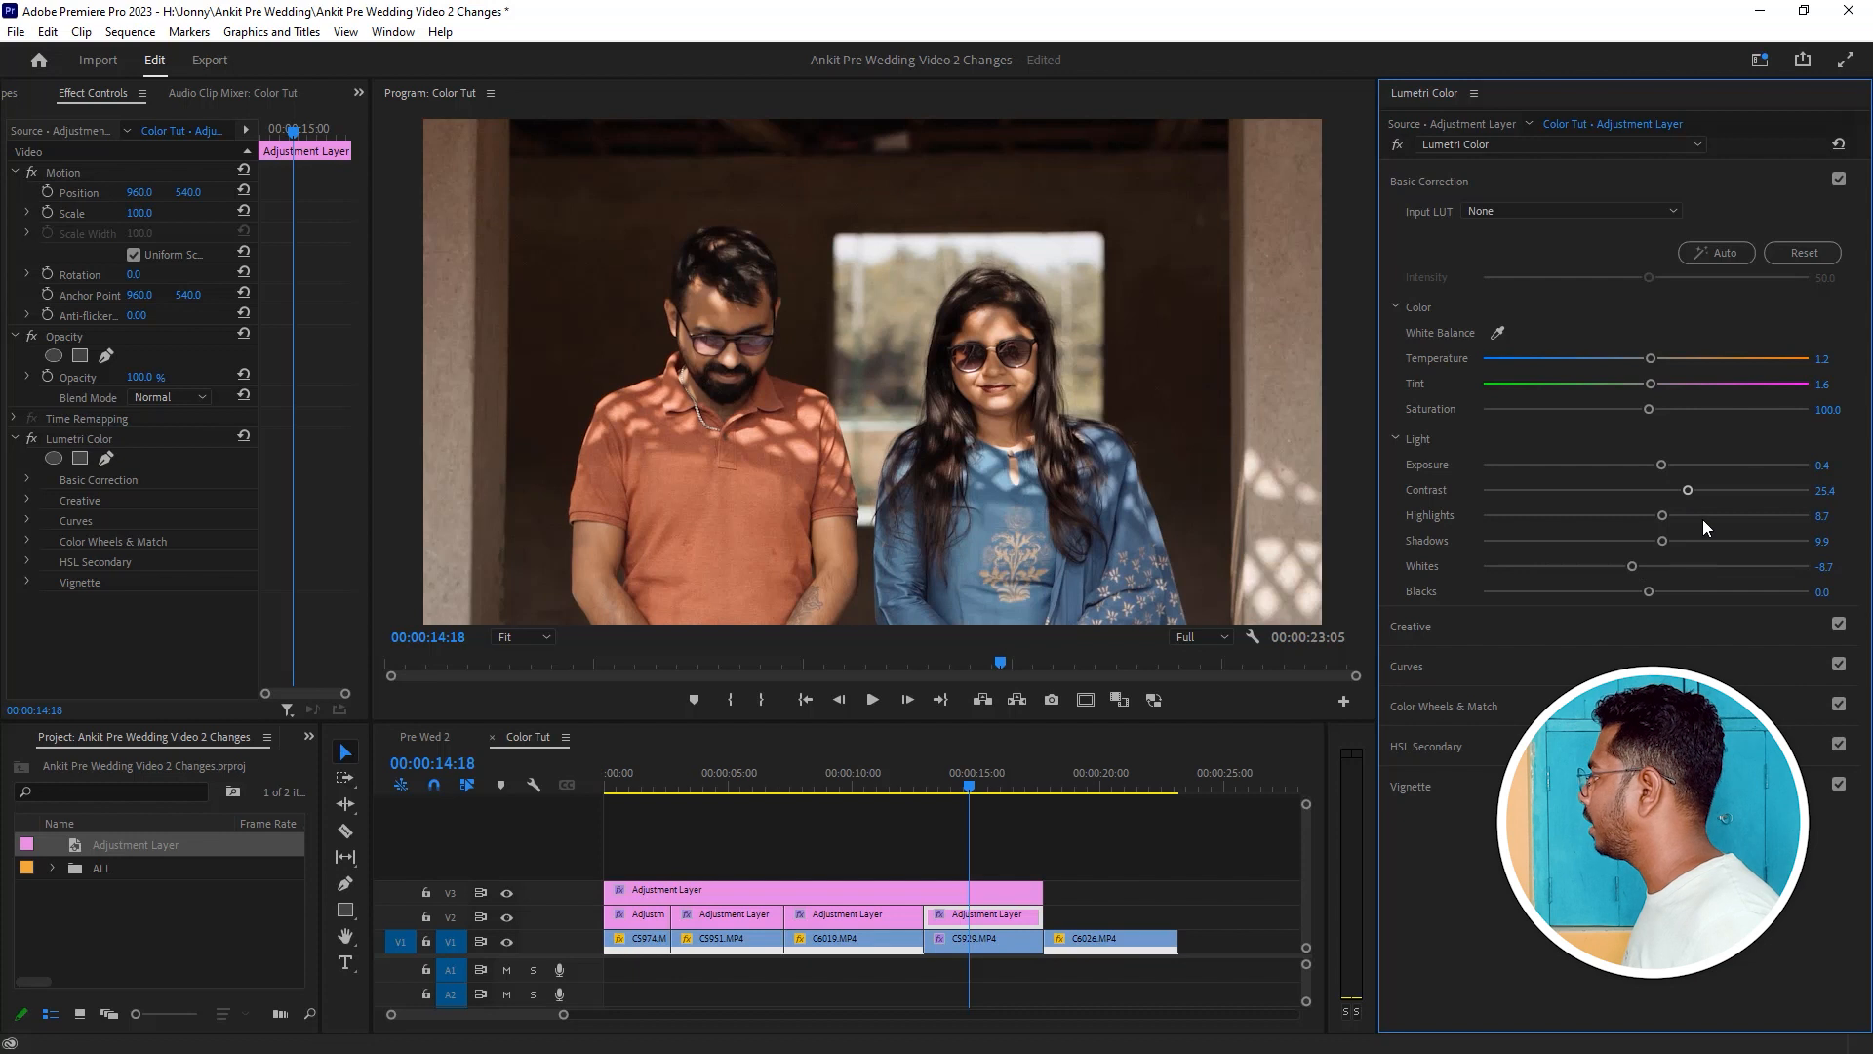
{"action": "left_click_drag", "start_coordinate": [1687, 489], "coordinate": [1706, 490]}
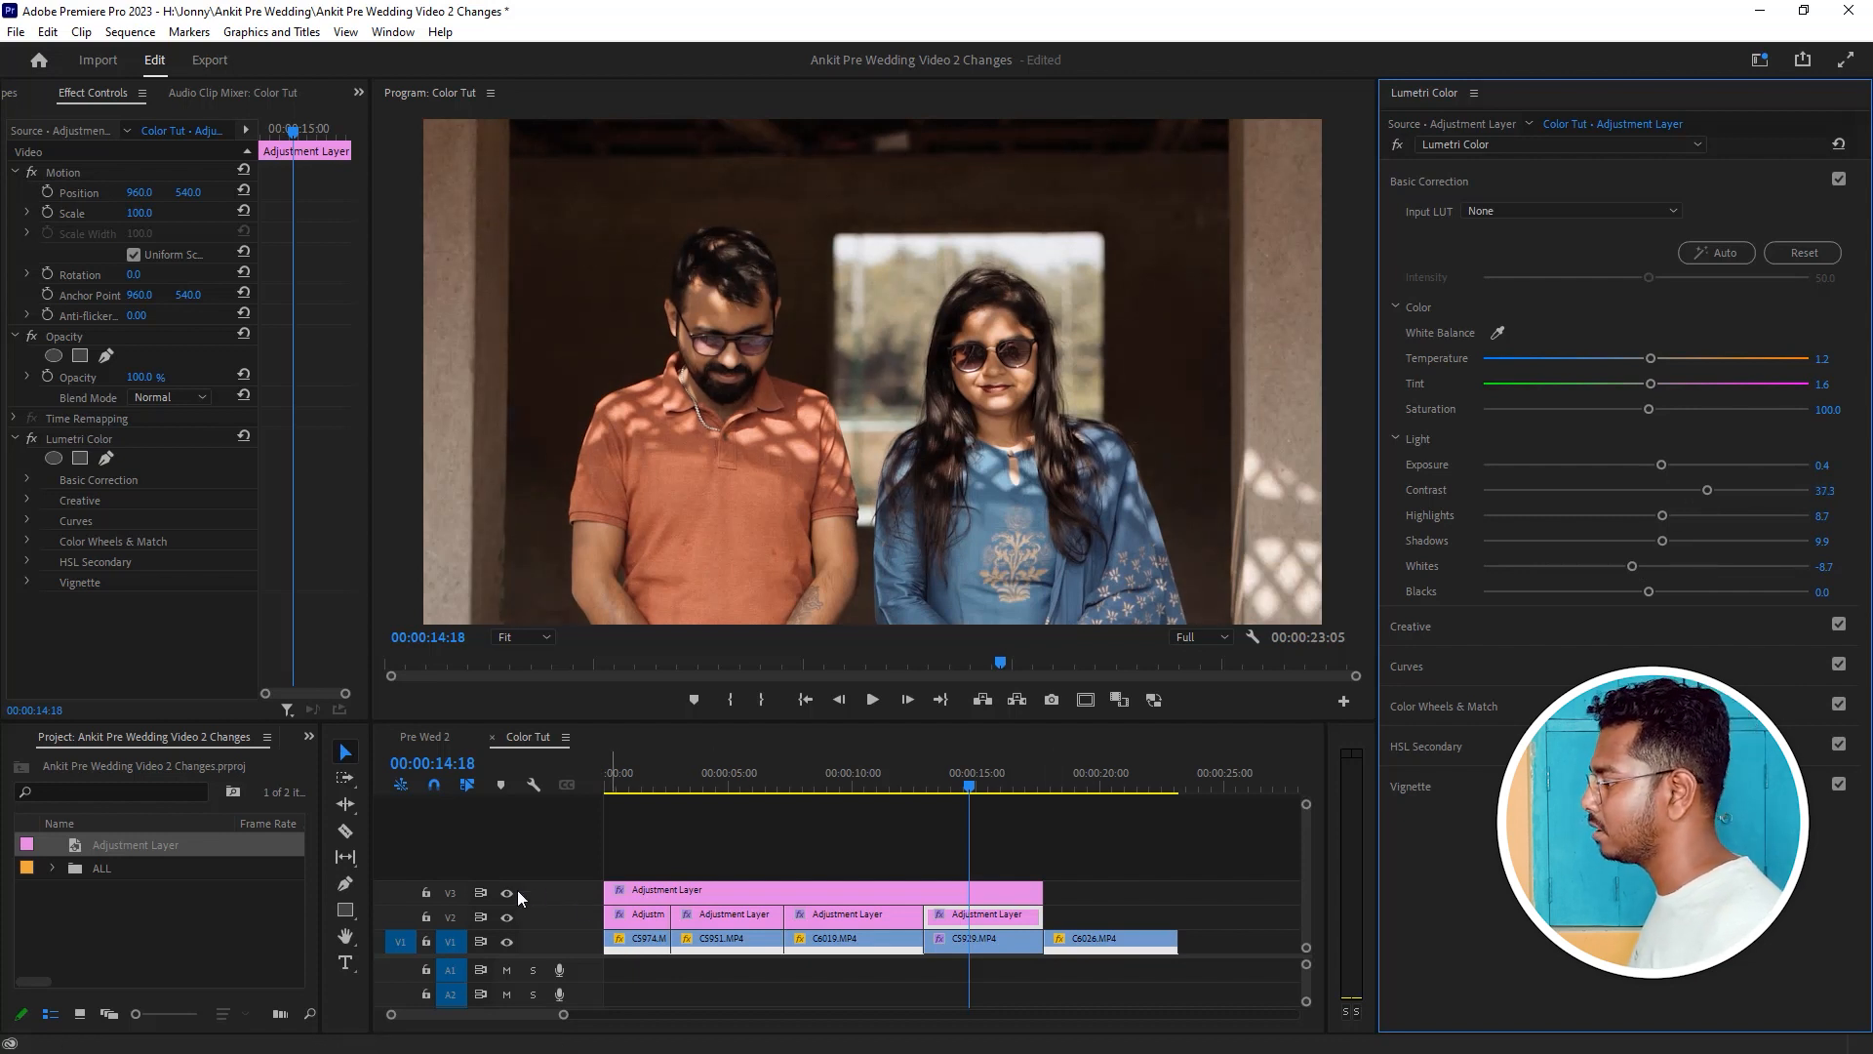
Compare the shot with the V3 grade off and on, and play the sequence from the start.
{"action": "left_click", "coordinate": [507, 892]}
{"action": "left_click", "coordinate": [507, 892]}
{"action": "left_click", "coordinate": [508, 892]}
{"action": "left_click", "coordinate": [507, 892]}
{"action": "key", "text": "minus"}
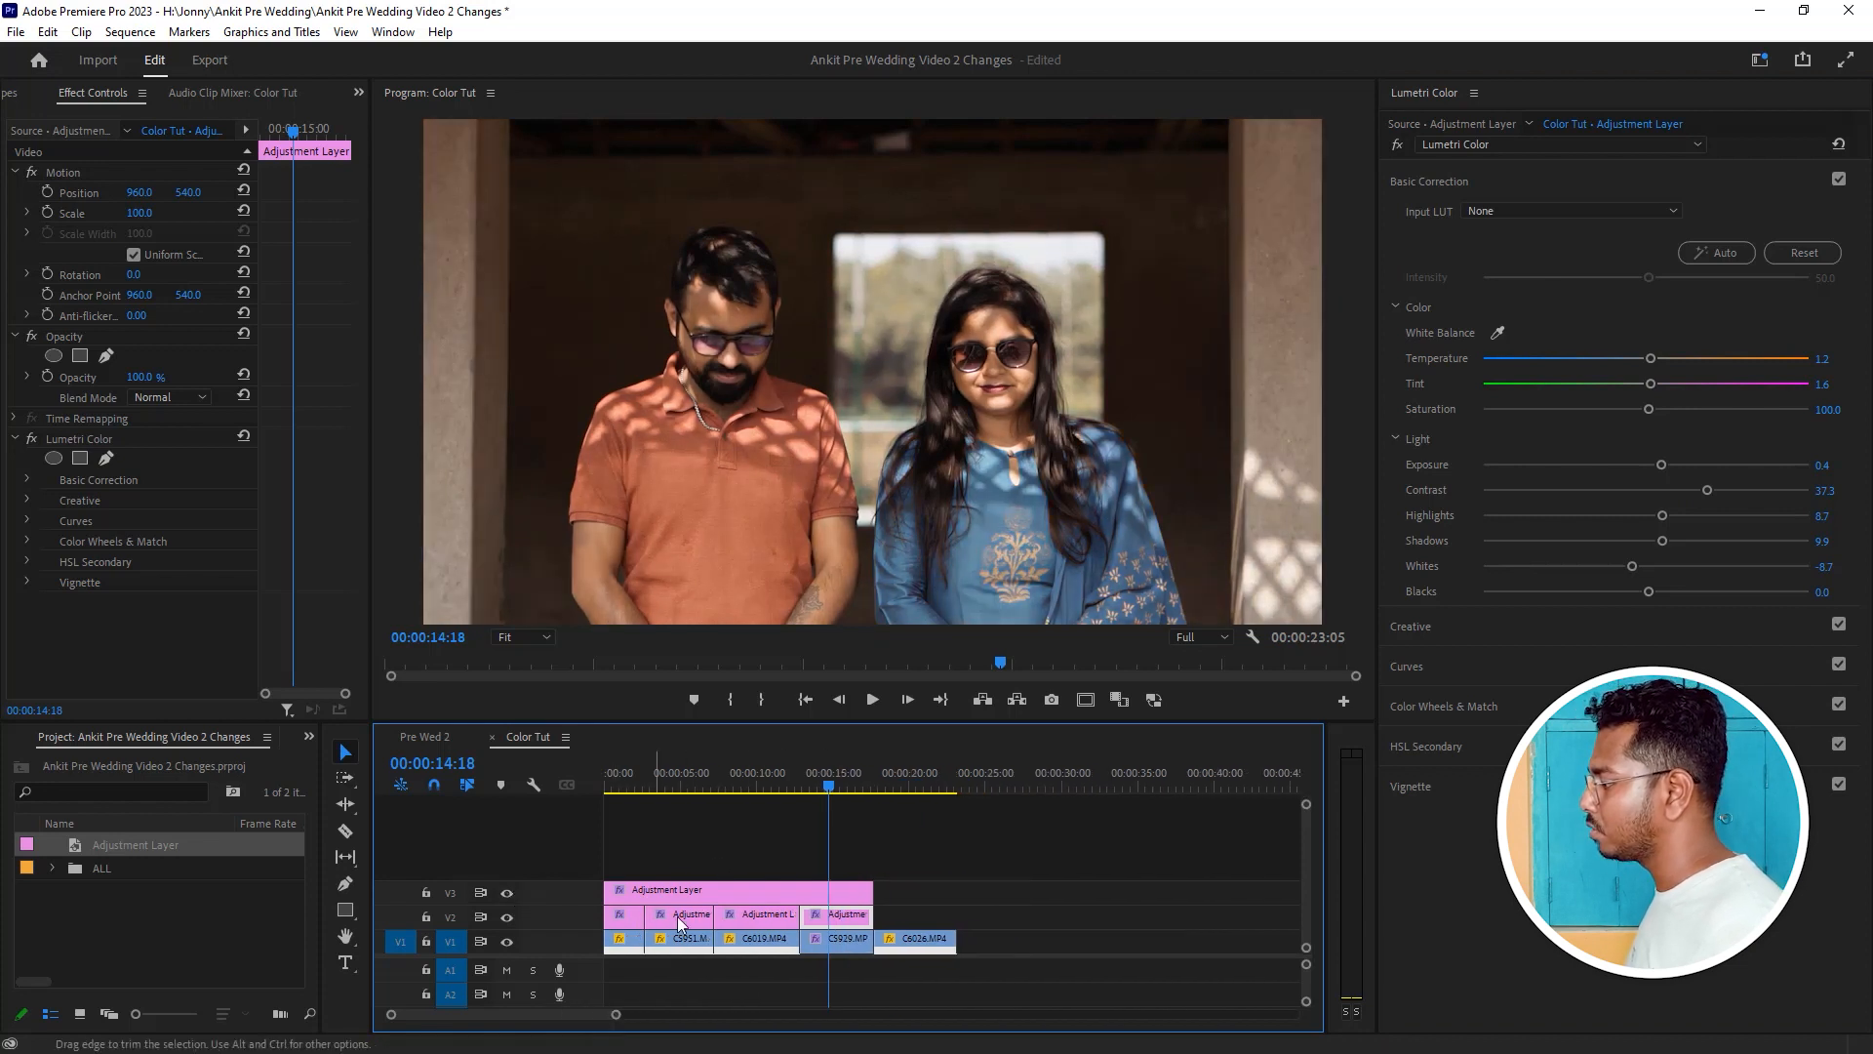
{"action": "key", "text": "Home"}
{"action": "key", "text": "space"}
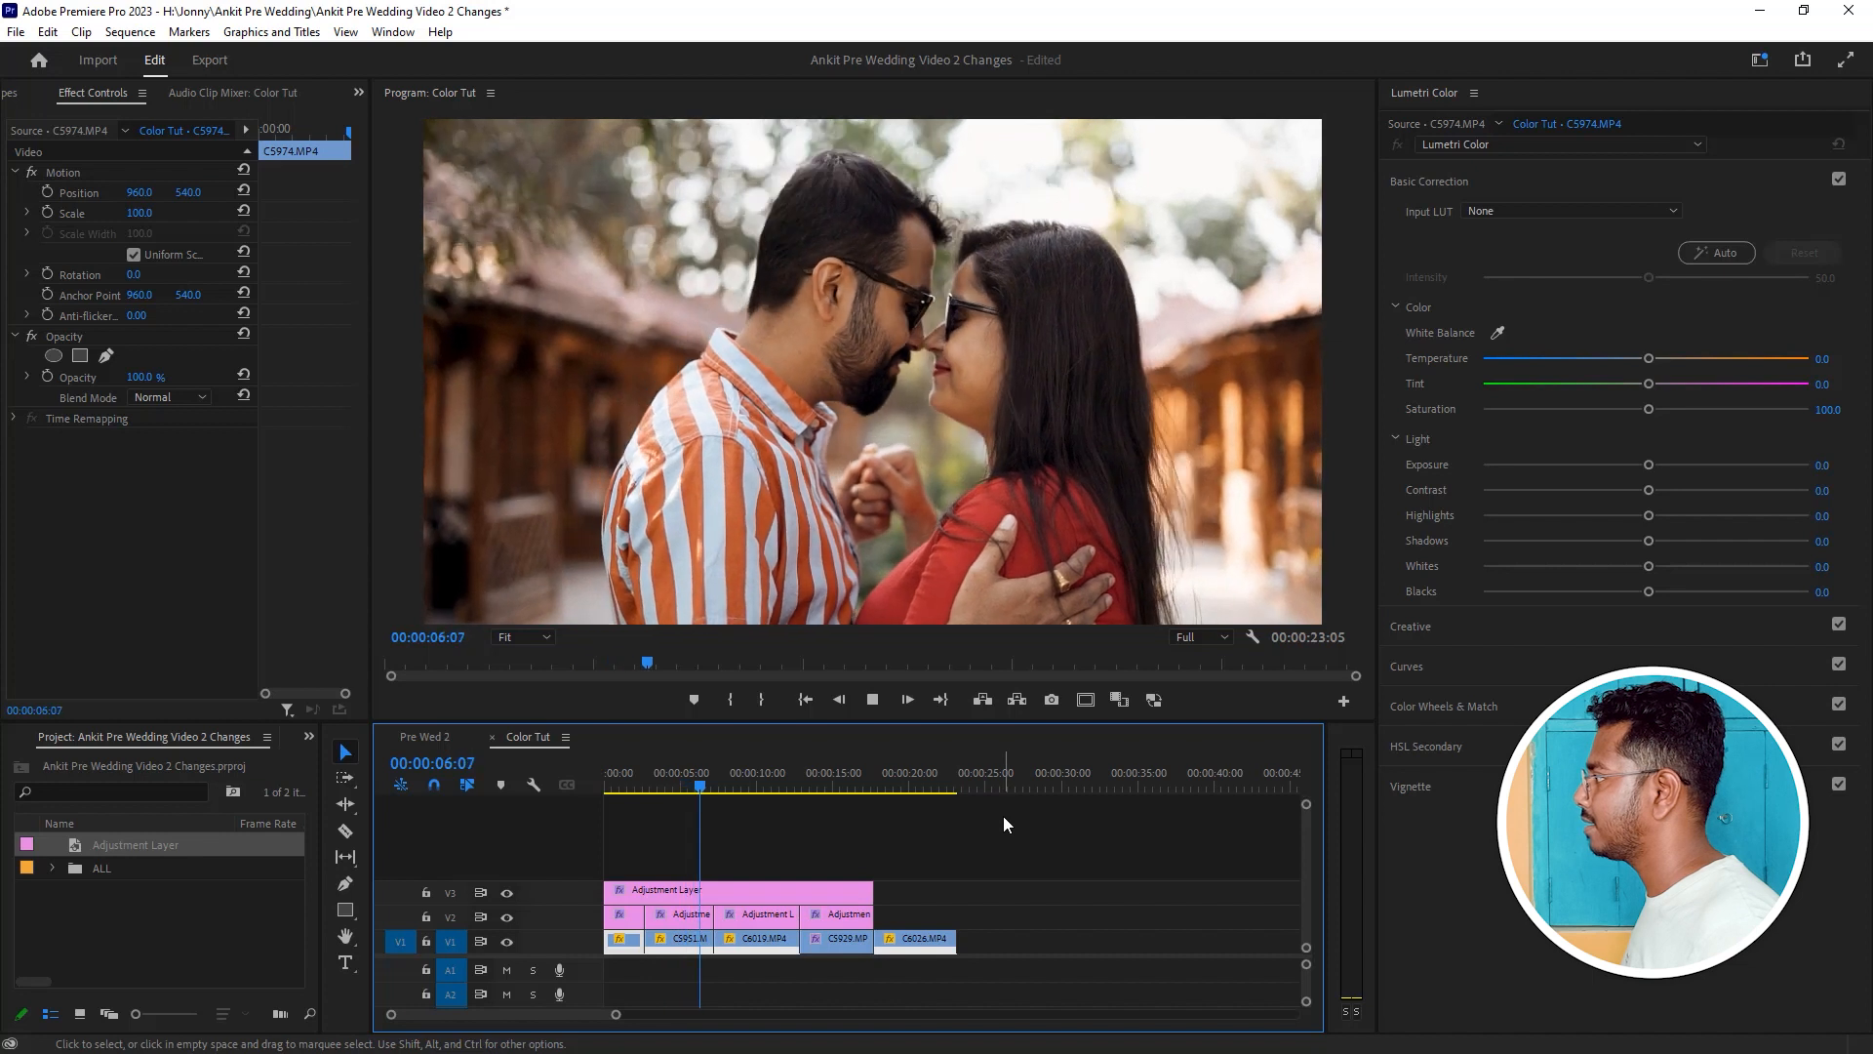
Extend the V3 adjustment layer to the end of C6026.MP4 so the grade covers the night clip.
{"action": "left_click", "coordinate": [776, 783]}
{"action": "left_click_drag", "start_coordinate": [788, 783], "coordinate": [912, 807]}
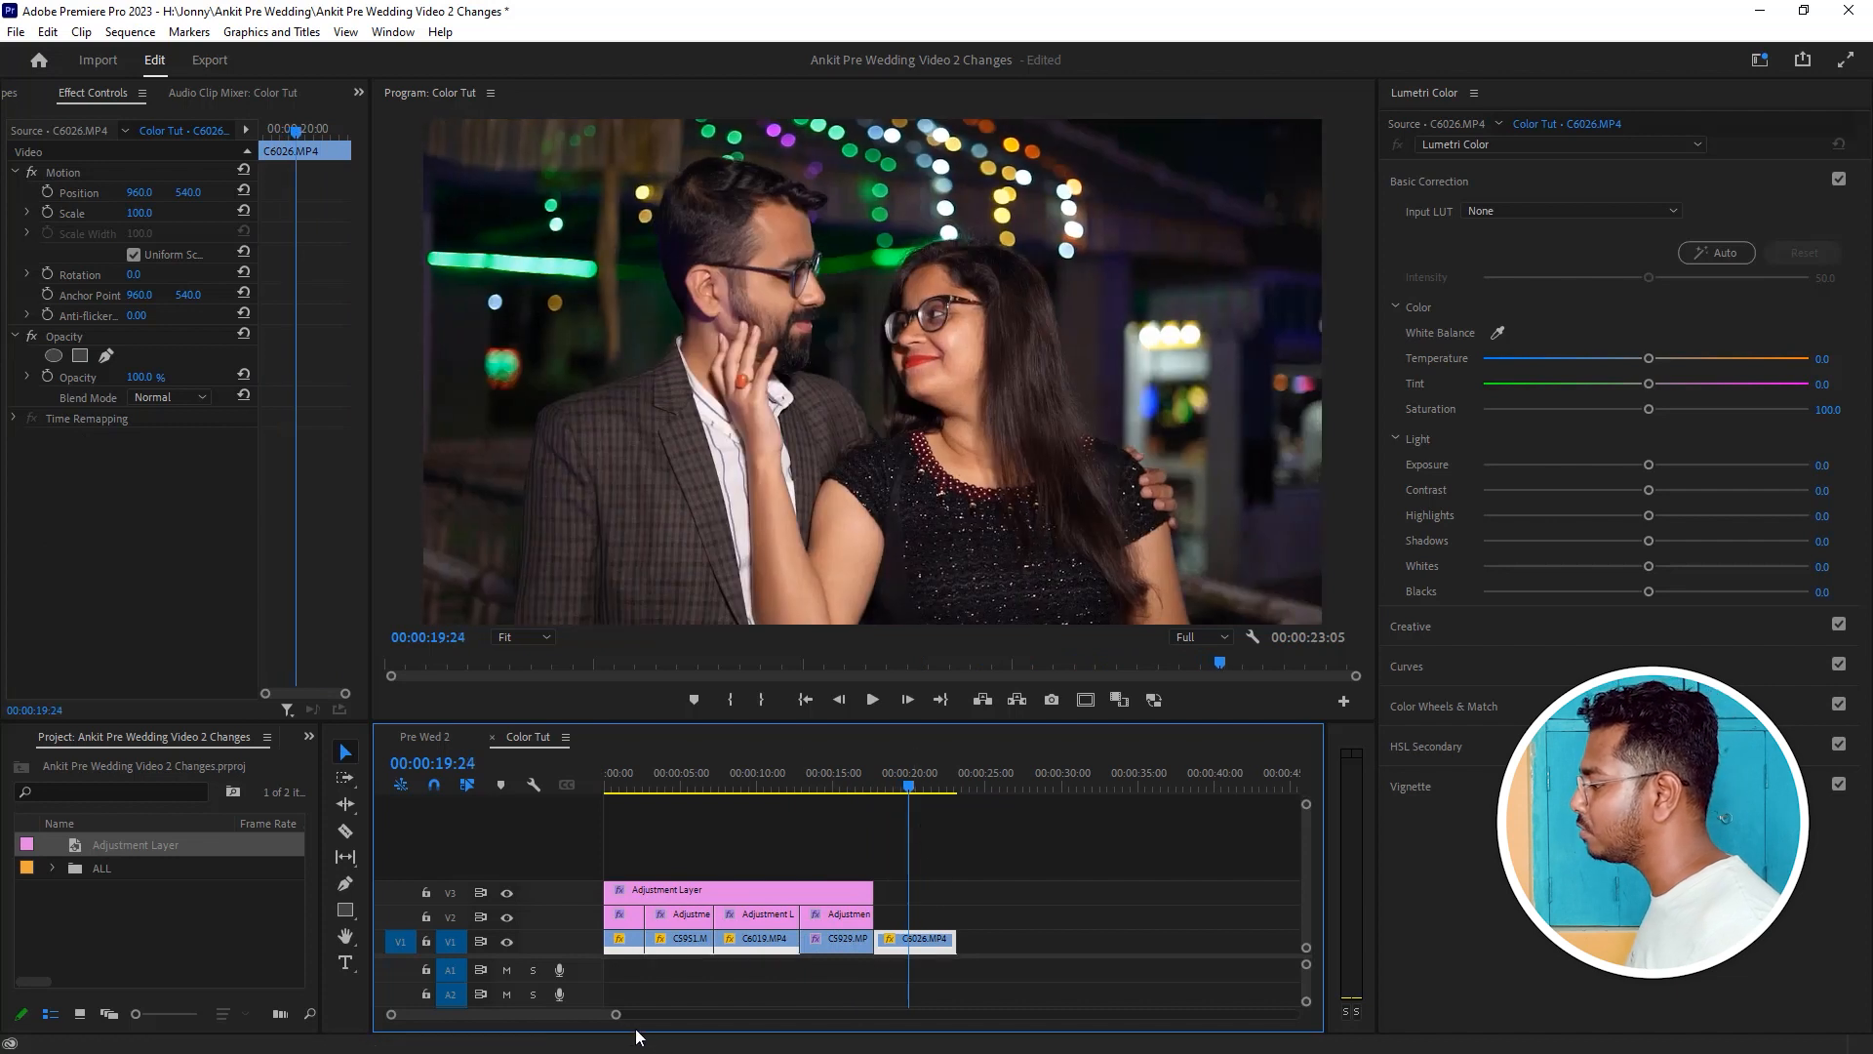
{"action": "left_click_drag", "start_coordinate": [614, 1017], "coordinate": [591, 1015]}
{"action": "left_click_drag", "start_coordinate": [905, 891], "coordinate": [1008, 892]}
{"action": "left_click", "coordinate": [976, 890]}
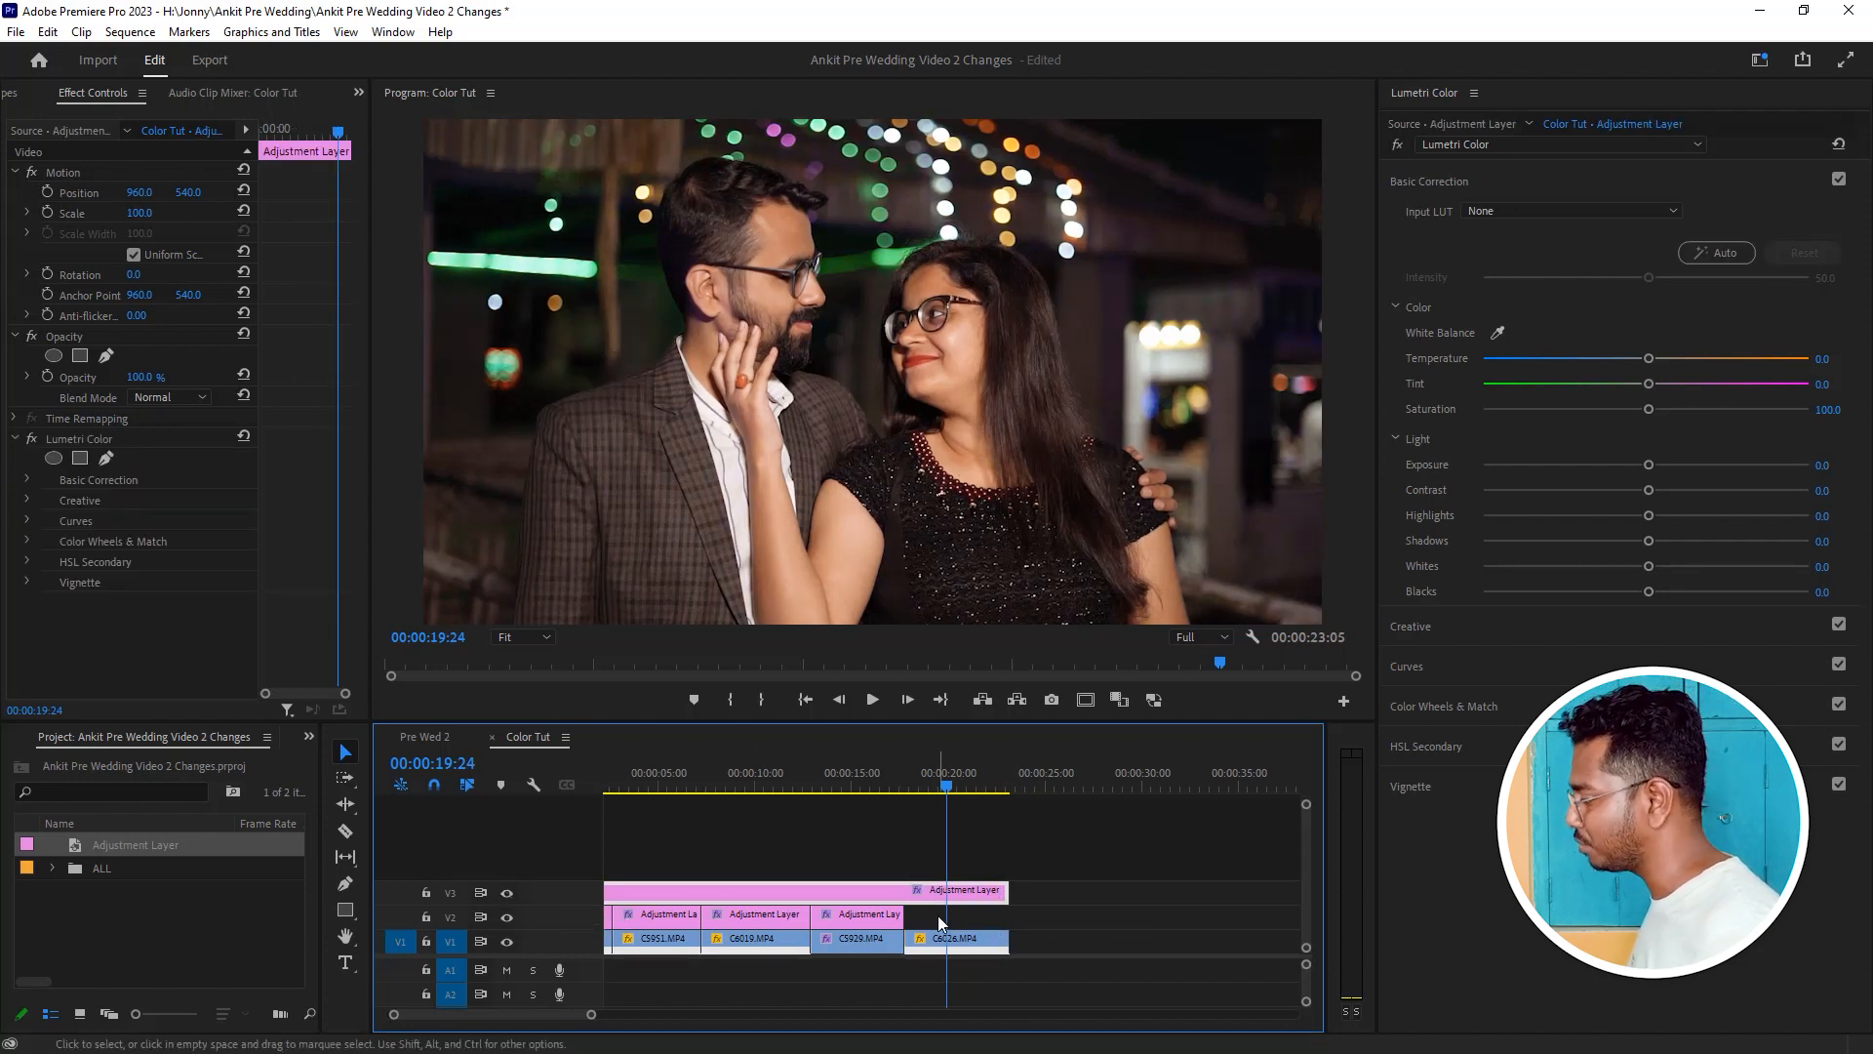
Apply automatic Lumetri correction directly to C6026.MP4, and set its Contrast to -4.5, Shadows to -15.8 and Temperature to 9.3.
{"action": "left_click", "coordinate": [959, 946]}
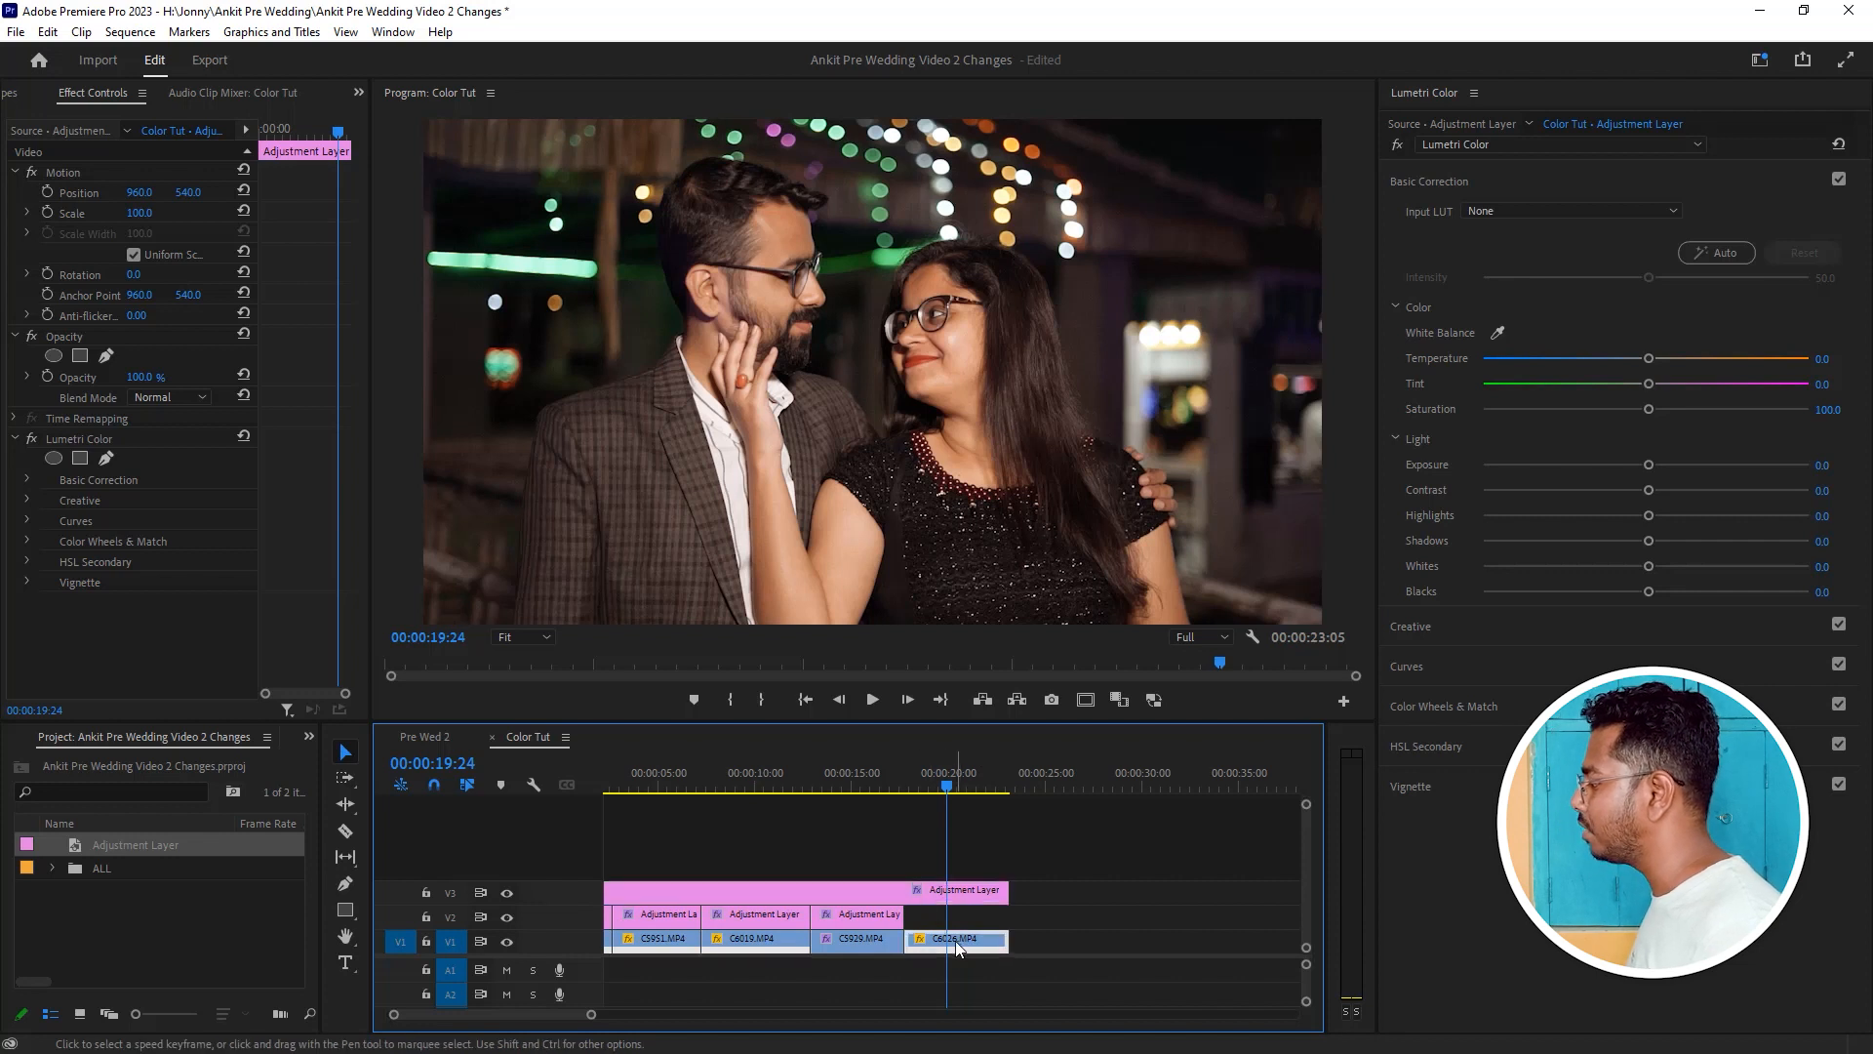
{"action": "left_click", "coordinate": [1719, 255]}
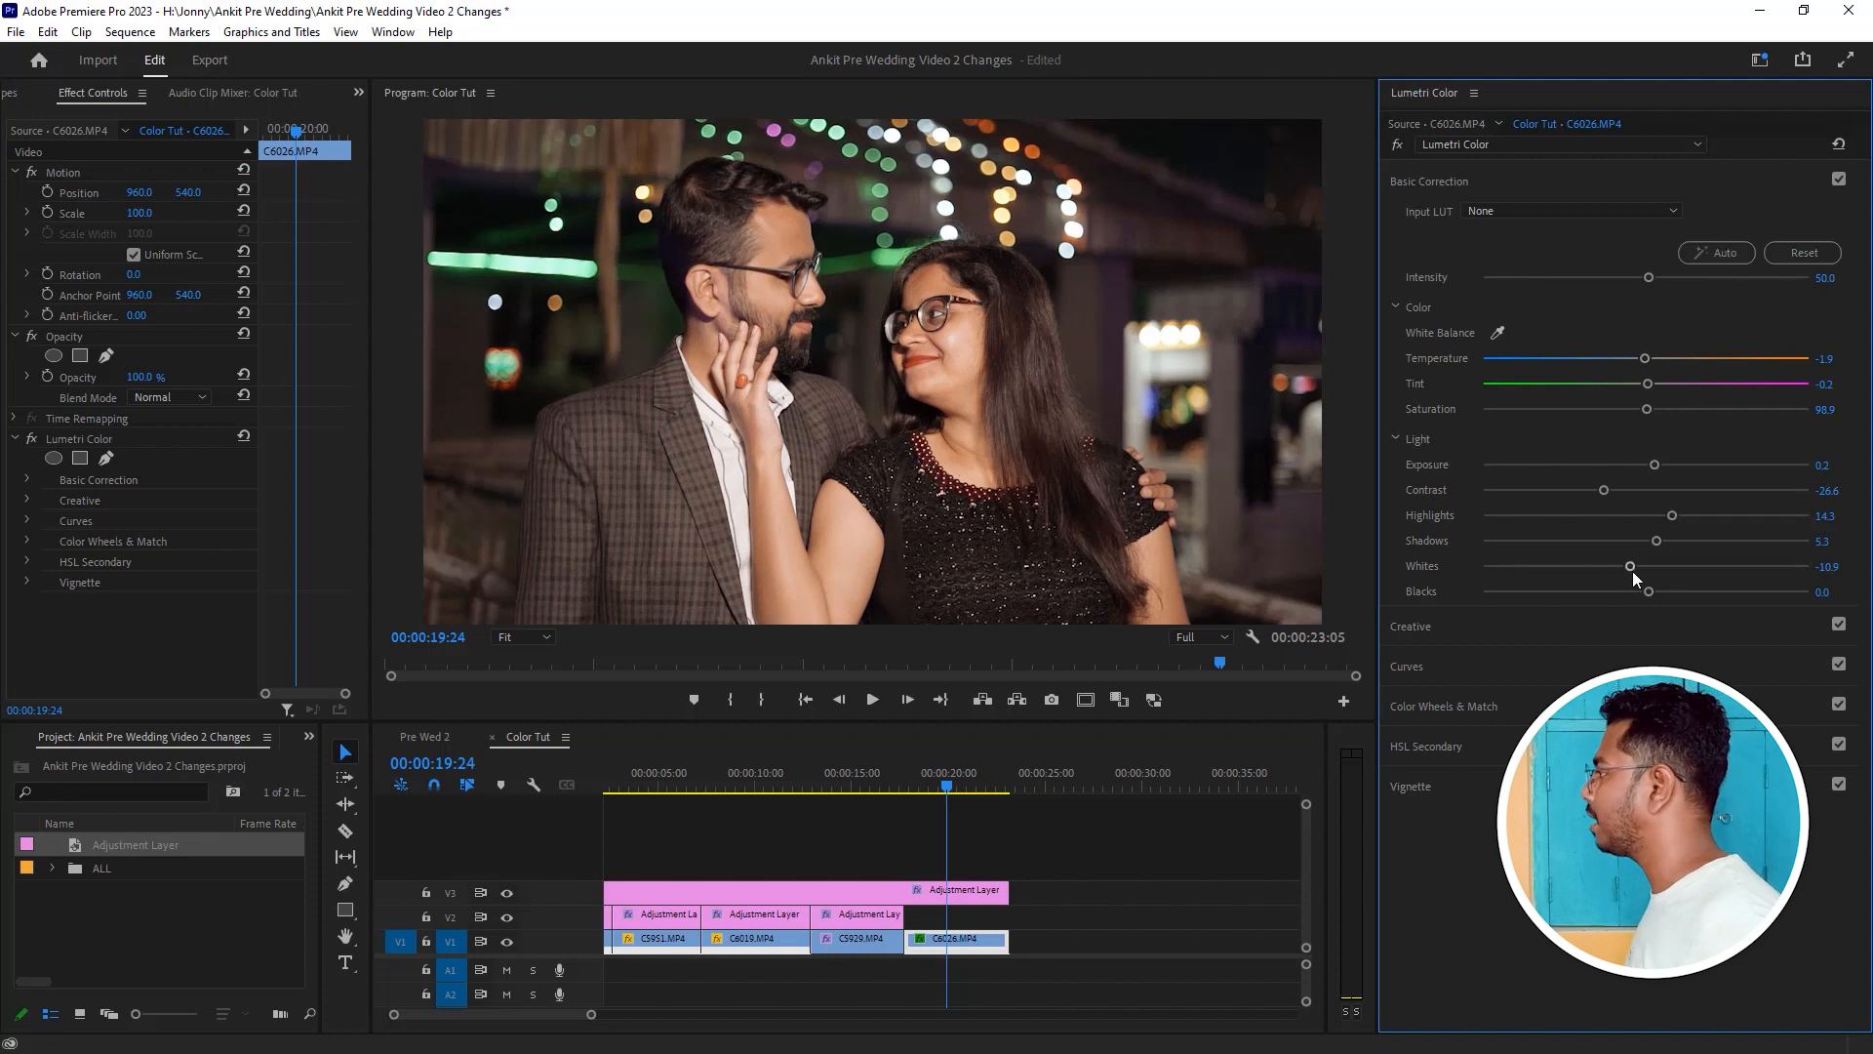
{"action": "left_click_drag", "start_coordinate": [1655, 540], "coordinate": [1639, 489]}
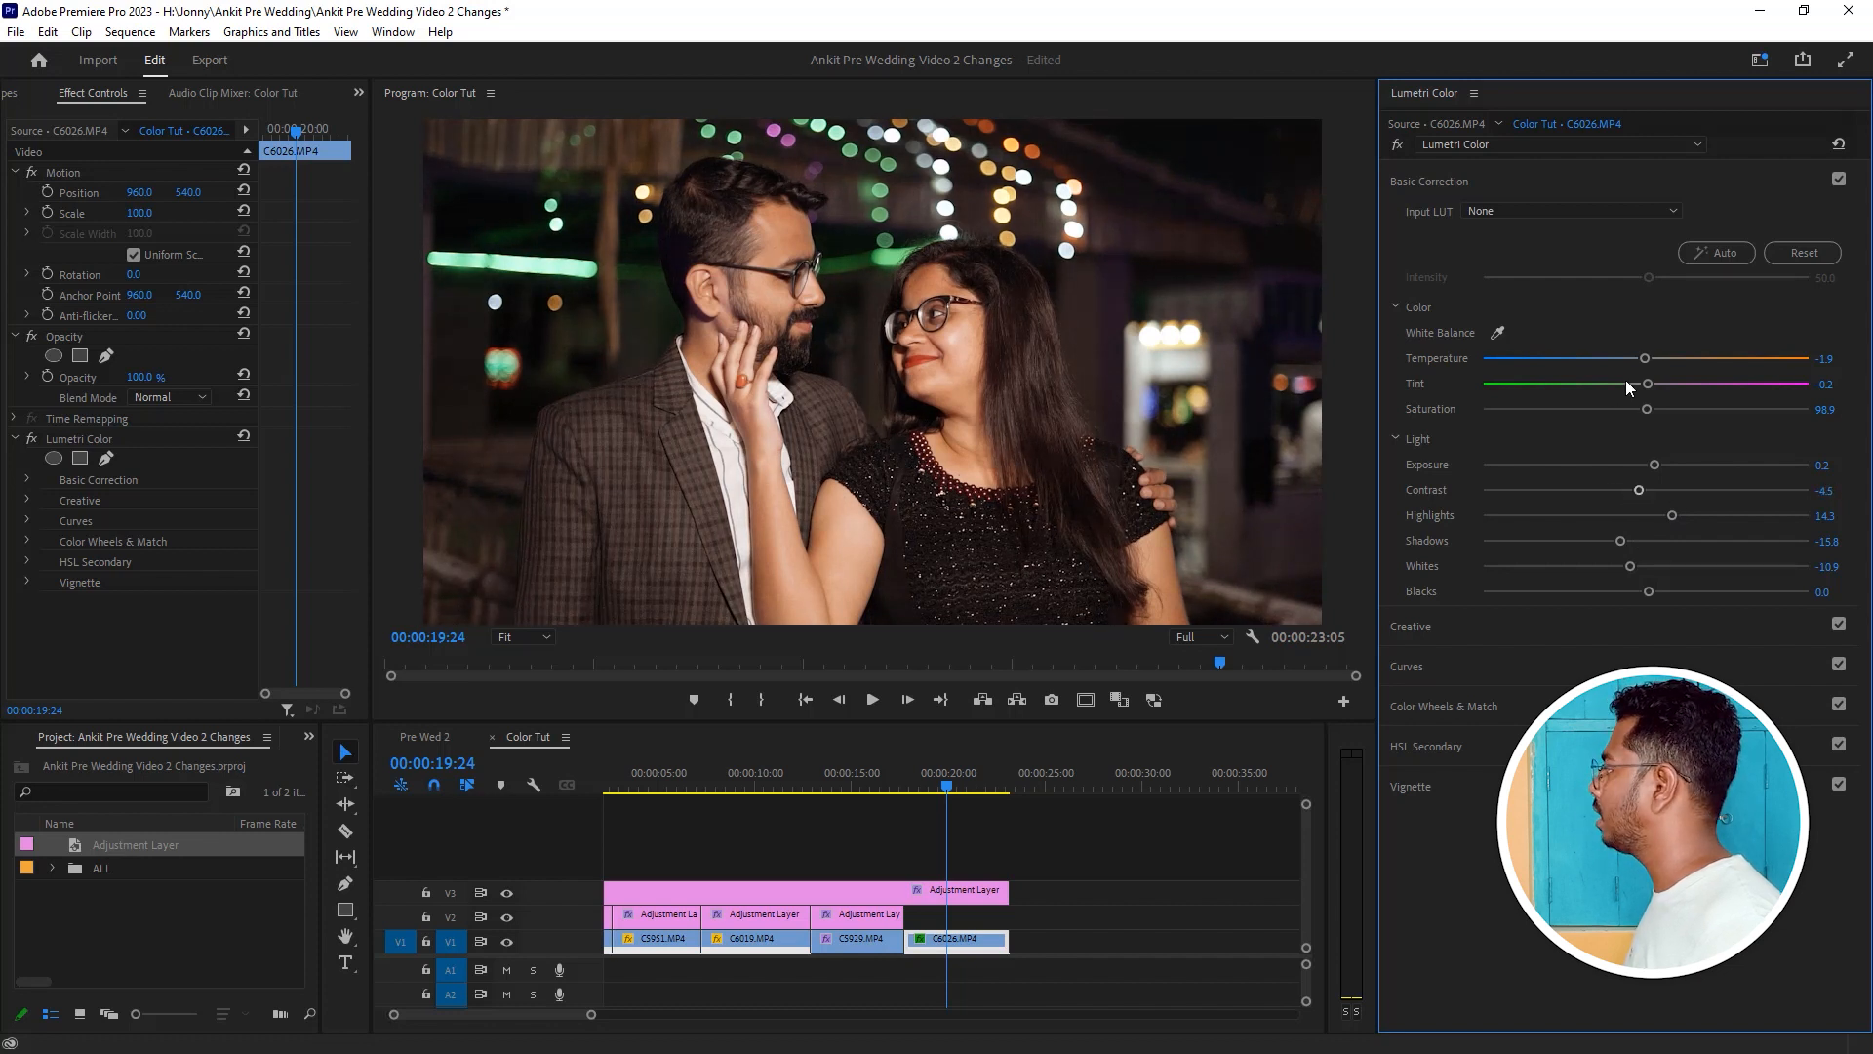
{"action": "left_click_drag", "start_coordinate": [1642, 354], "coordinate": [1678, 359]}
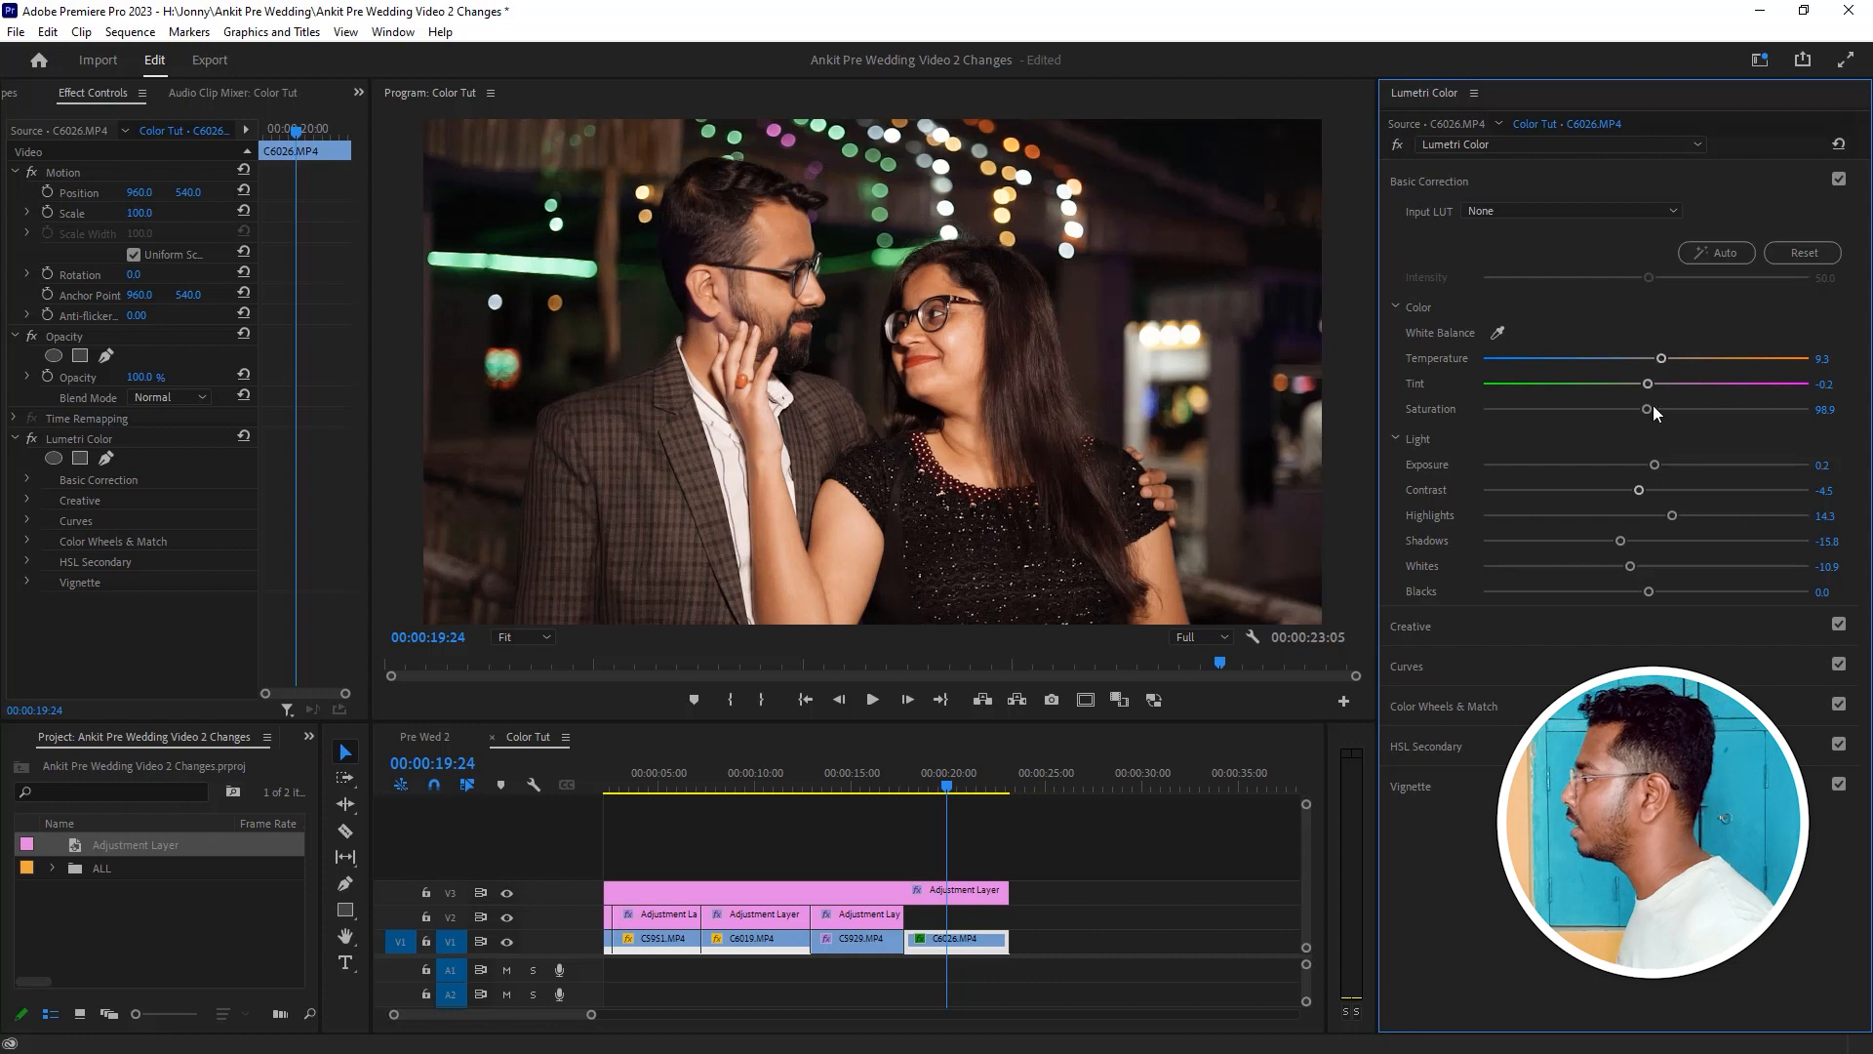
Compare the night shot with its Lumetri correction and the V3 grade switched off and on.
{"action": "left_click", "coordinate": [35, 449]}
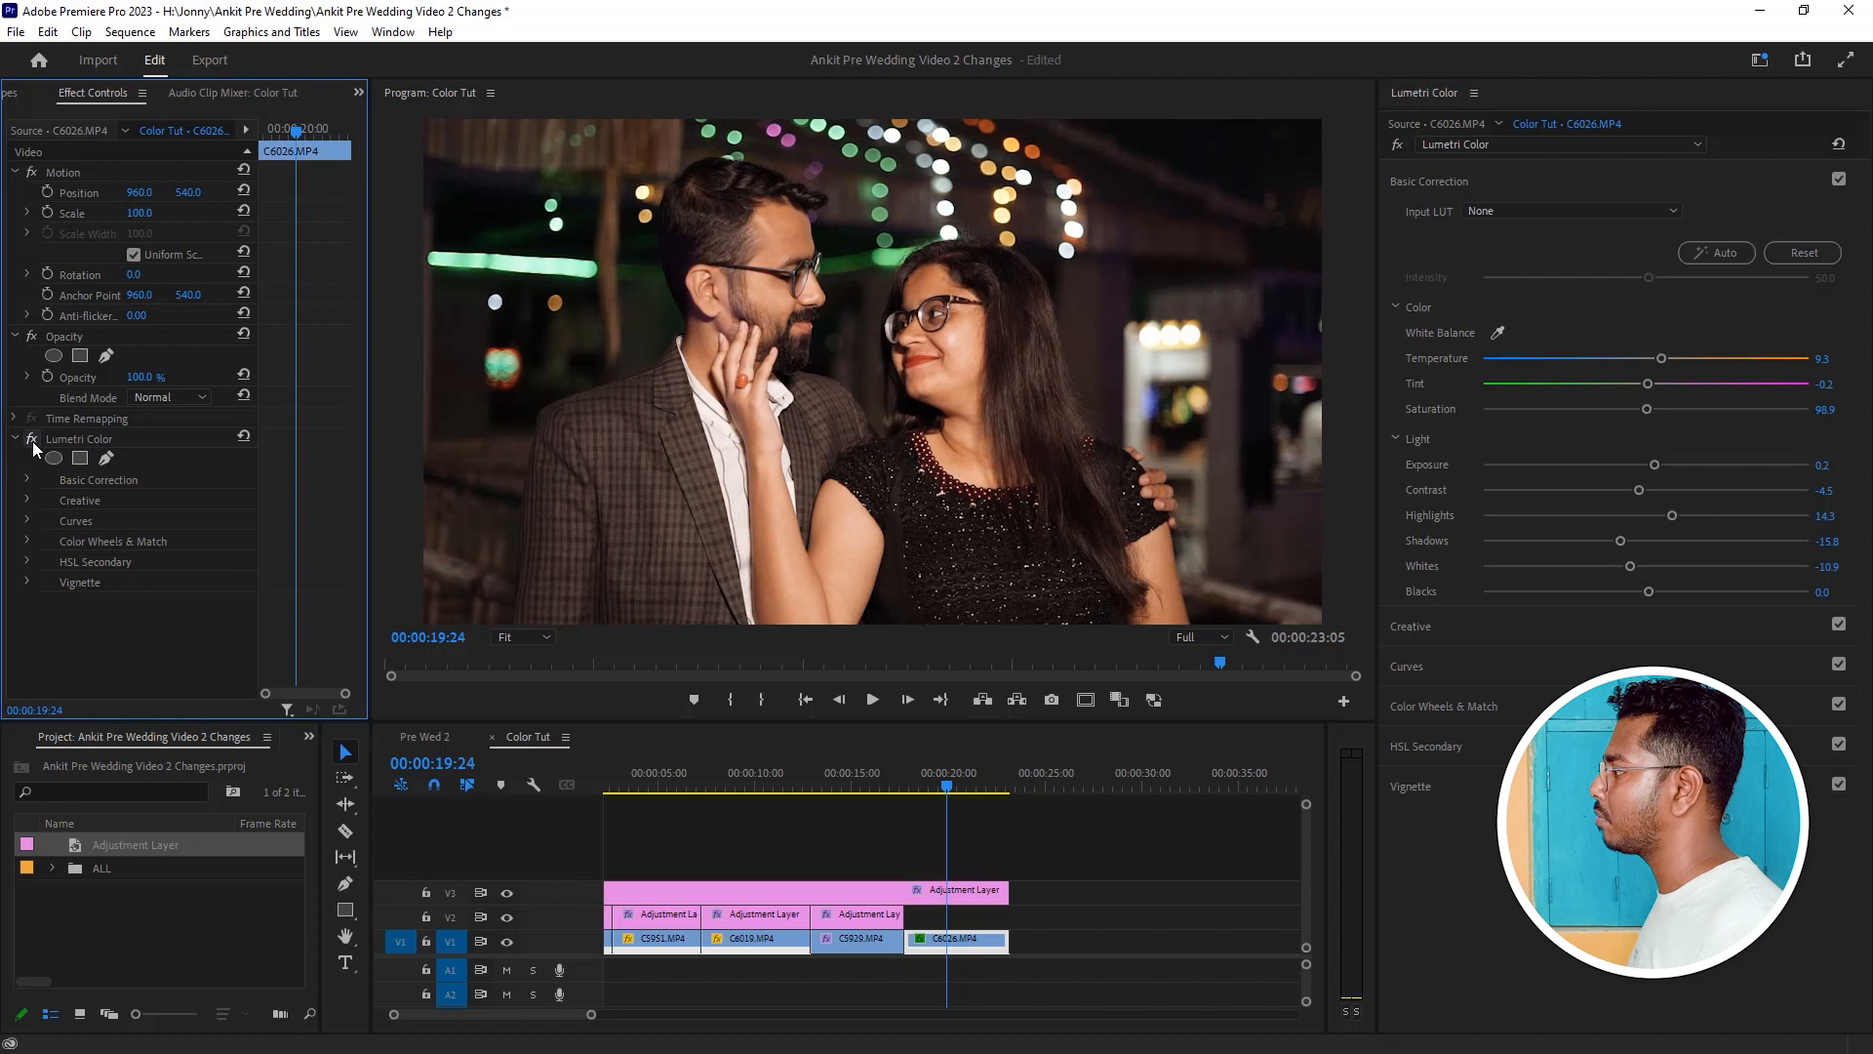
{"action": "left_click", "coordinate": [891, 888]}
{"action": "left_click", "coordinate": [507, 892]}
{"action": "left_click", "coordinate": [508, 893]}
Split the V3 adjustment layer at the start of C6026.MP4 and set the Pre Wed 07 look's Intensity to 72.2 on the new piece.
{"action": "key", "text": "c"}
{"action": "left_click", "coordinate": [917, 890]}
{"action": "key", "text": "v"}
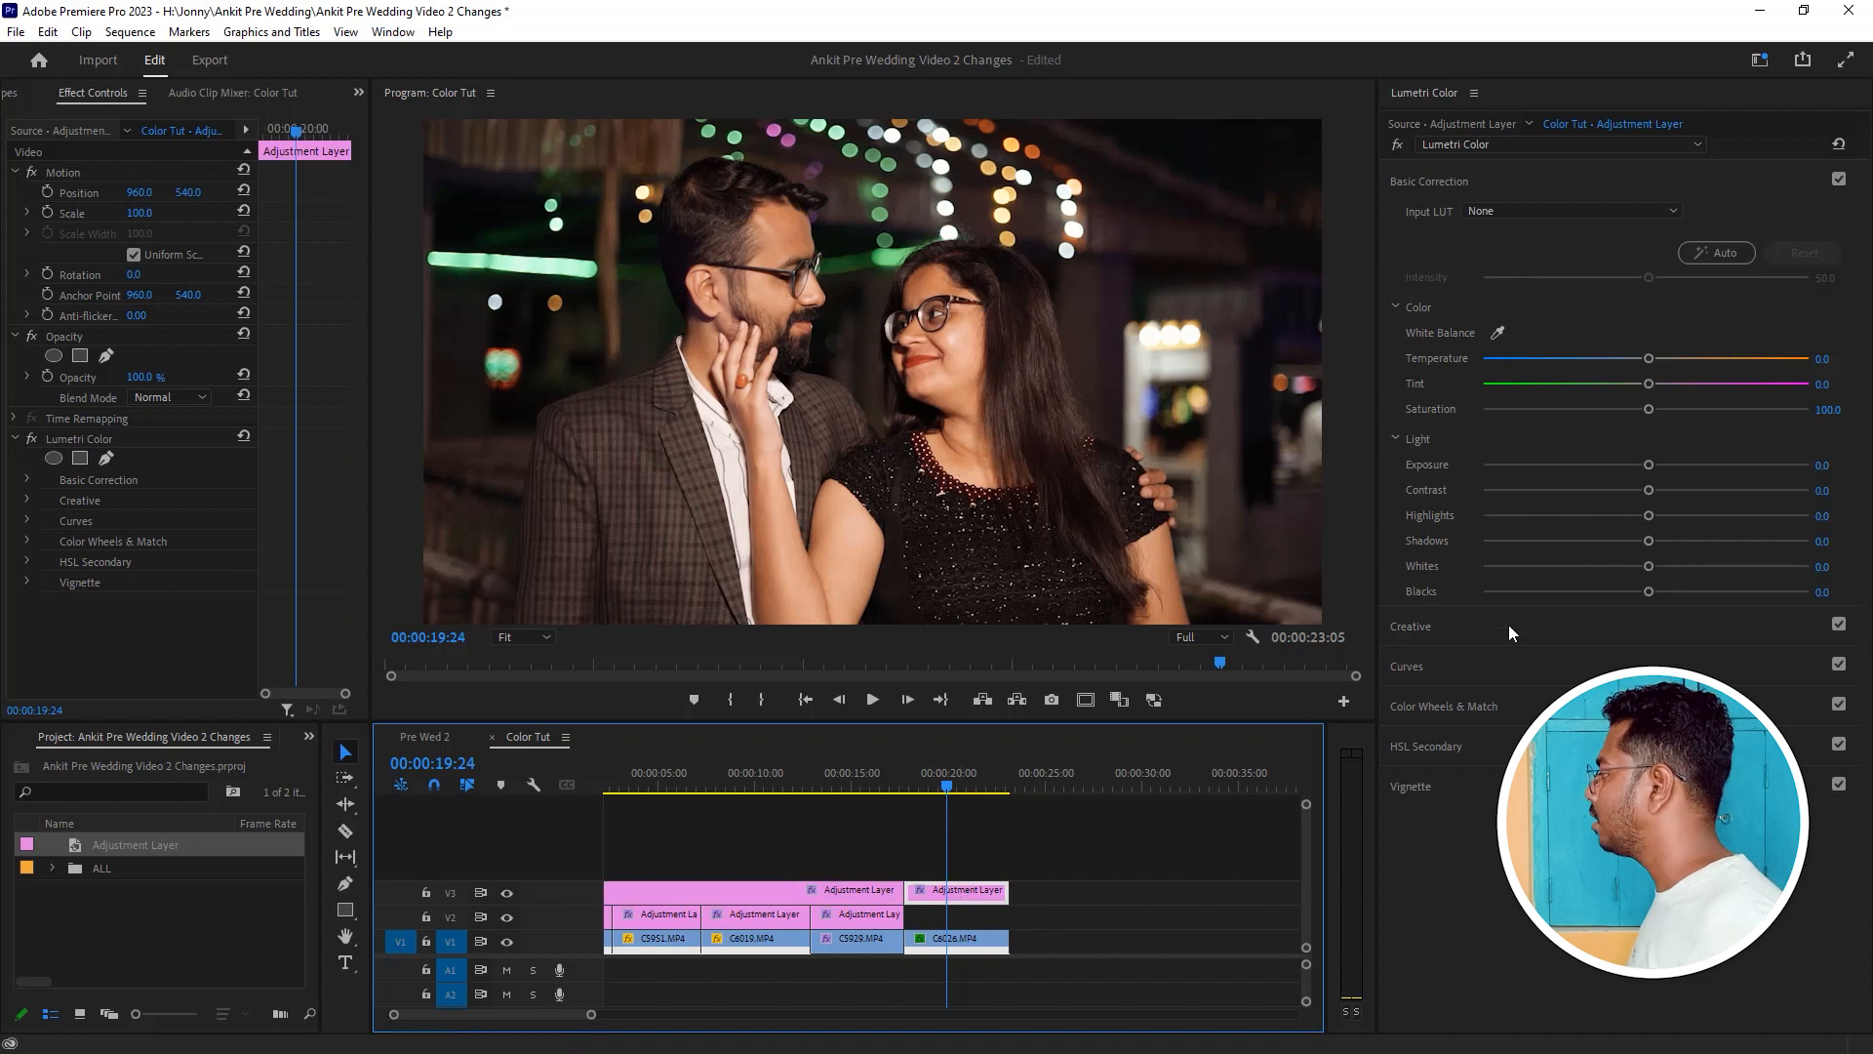
{"action": "left_click", "coordinate": [1443, 625]}
{"action": "mouse_move", "coordinate": [1575, 512]}
{"action": "left_mouse_down"}
{"action": "mouse_move", "coordinate": [1623, 513]}
{"action": "mouse_move", "coordinate": [1601, 515]}
{"action": "left_mouse_up"}
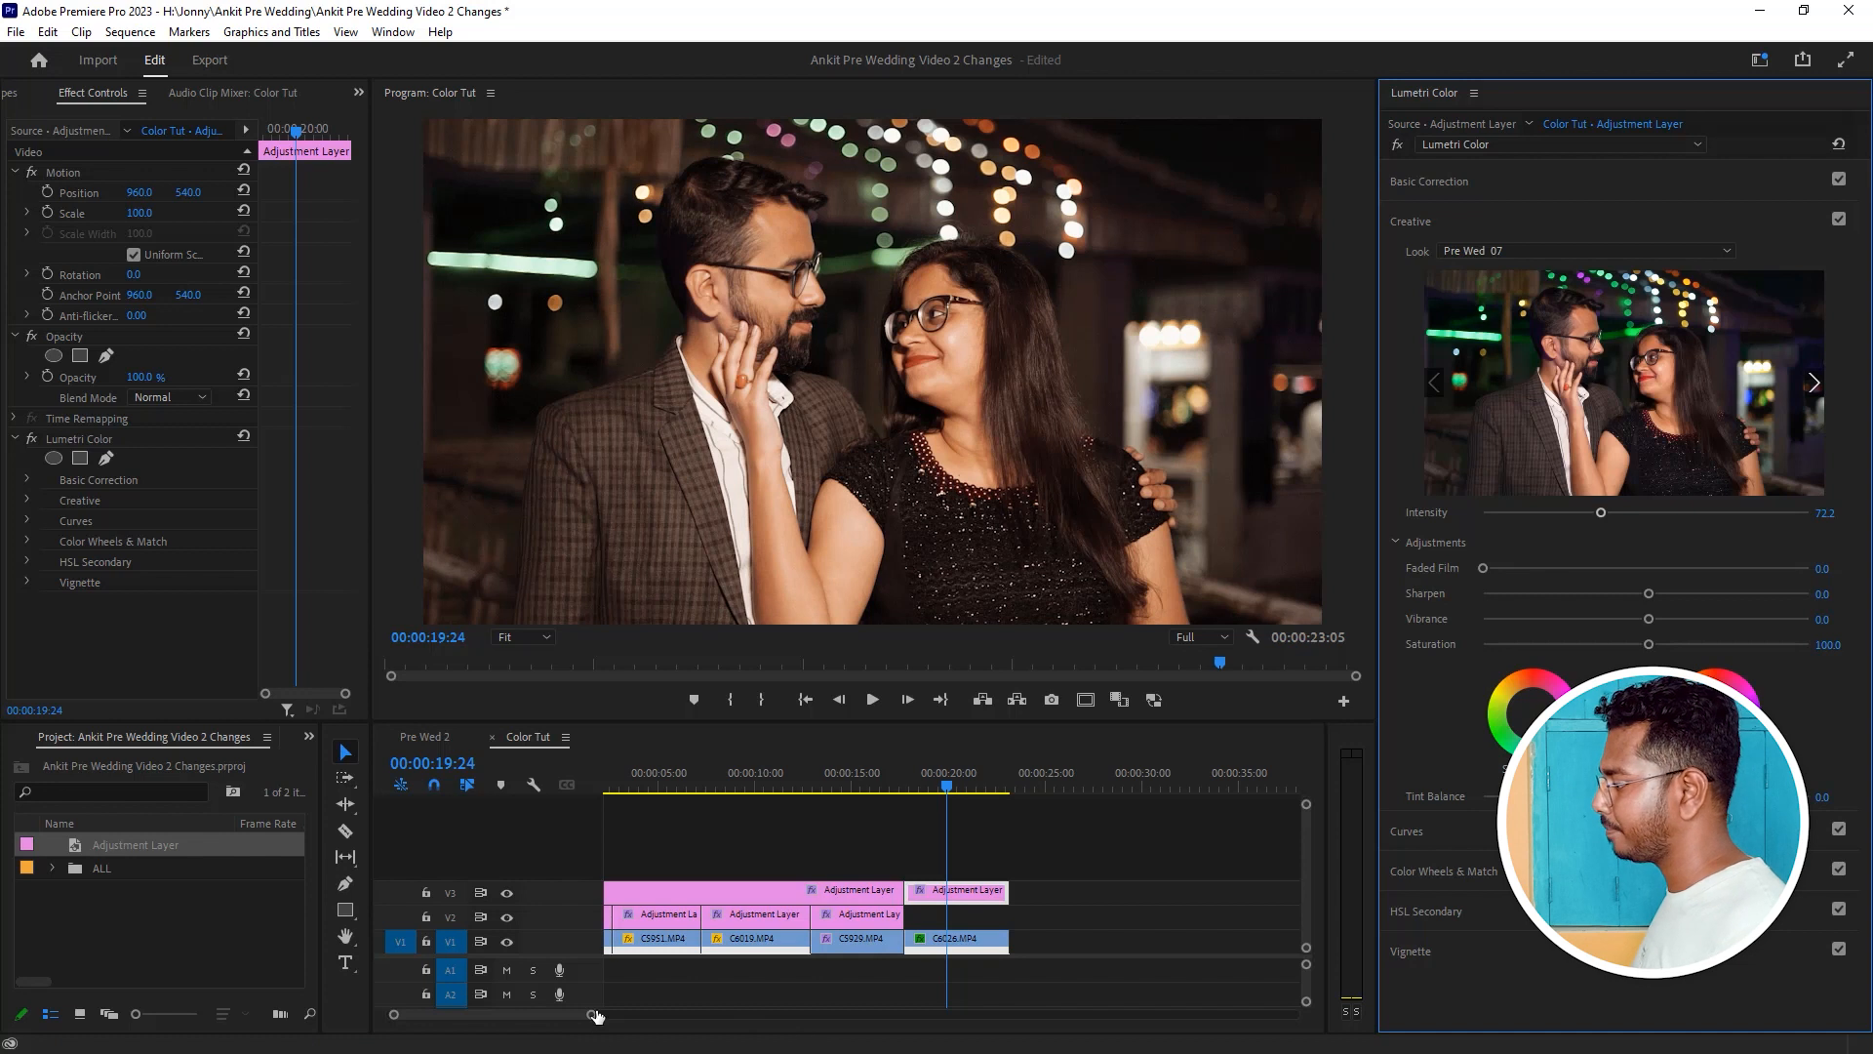
Compare the night clip with the creative look off and on, and play the sequence to review the grade.
{"action": "left_click_drag", "start_coordinate": [596, 1016], "coordinate": [791, 1015]}
{"action": "left_click", "coordinate": [1839, 219]}
{"action": "left_click", "coordinate": [1839, 219]}
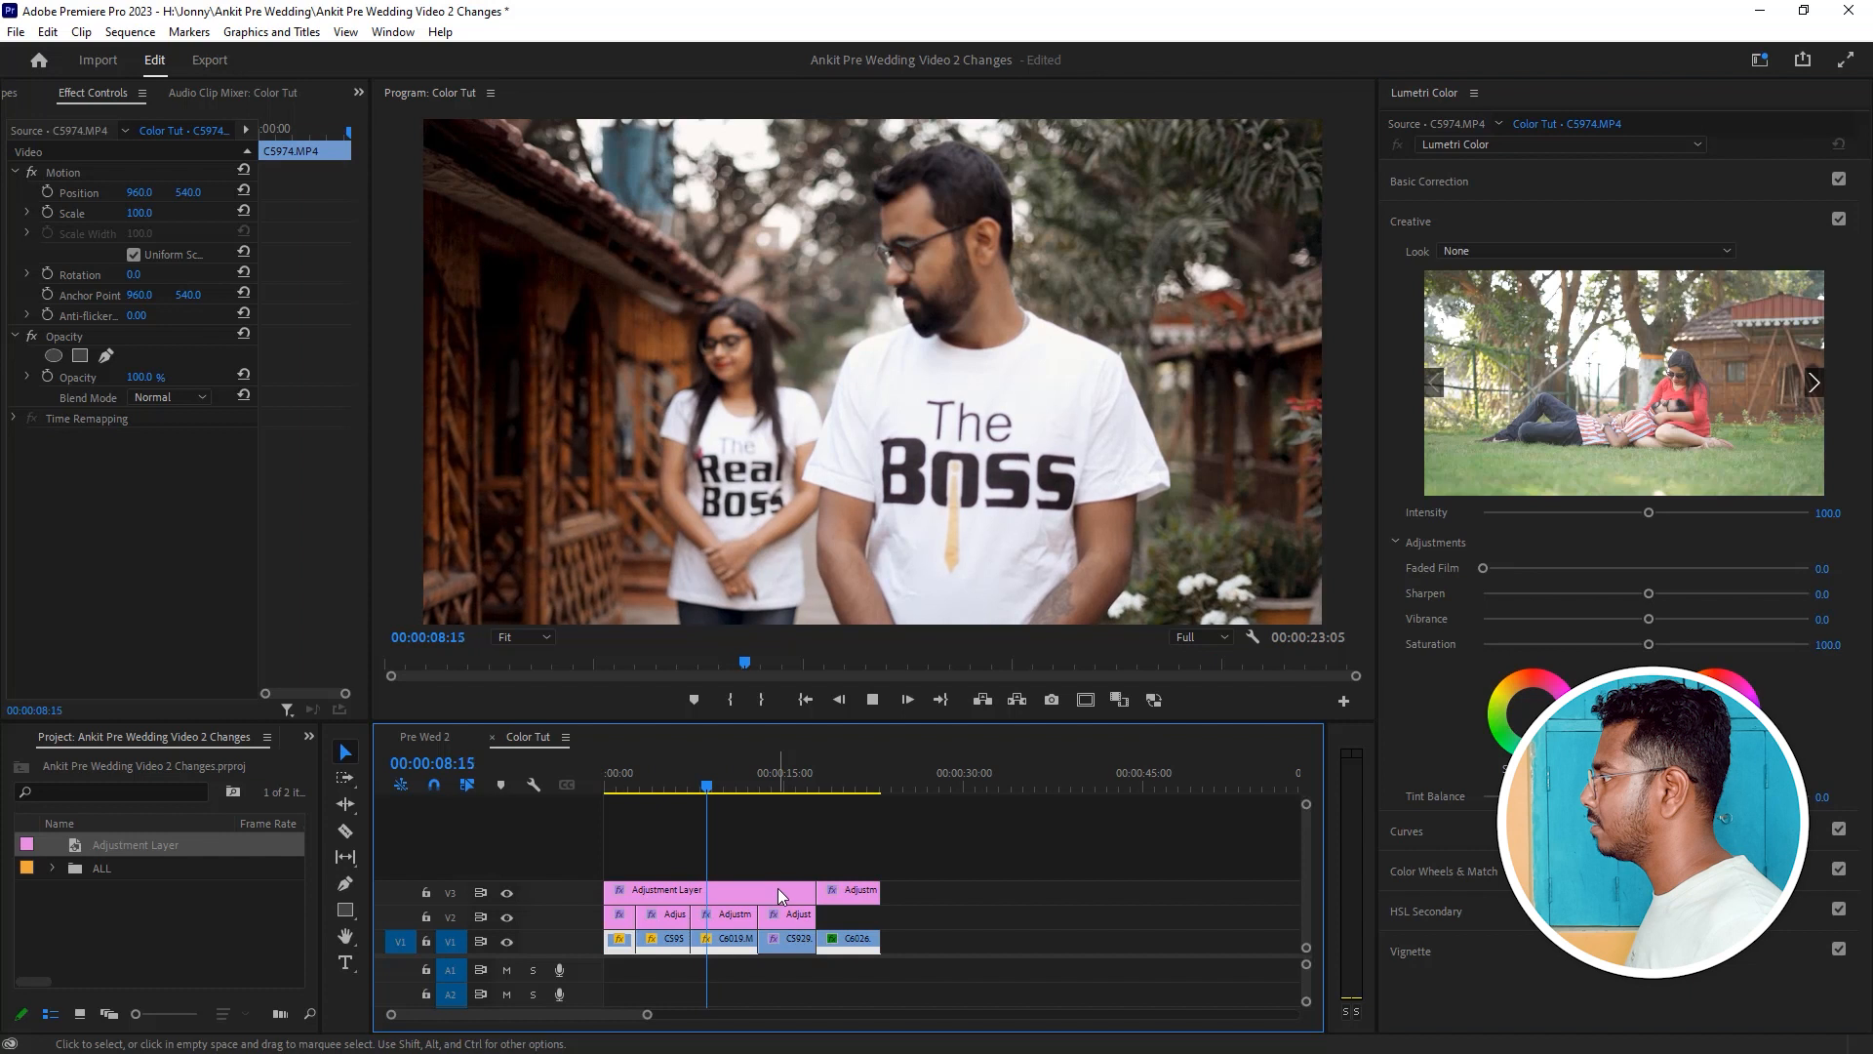
{"action": "key", "text": "space"}
Set Shadows to -41.5 and raise Contrast slightly on the V2 adjustment layer above C5974.MP4.
{"action": "left_click_drag", "start_coordinate": [779, 777], "coordinate": [601, 798]}
{"action": "left_click_drag", "start_coordinate": [647, 1014], "coordinate": [592, 1015]}
{"action": "left_click", "coordinate": [623, 778]}
{"action": "left_click", "coordinate": [636, 917]}
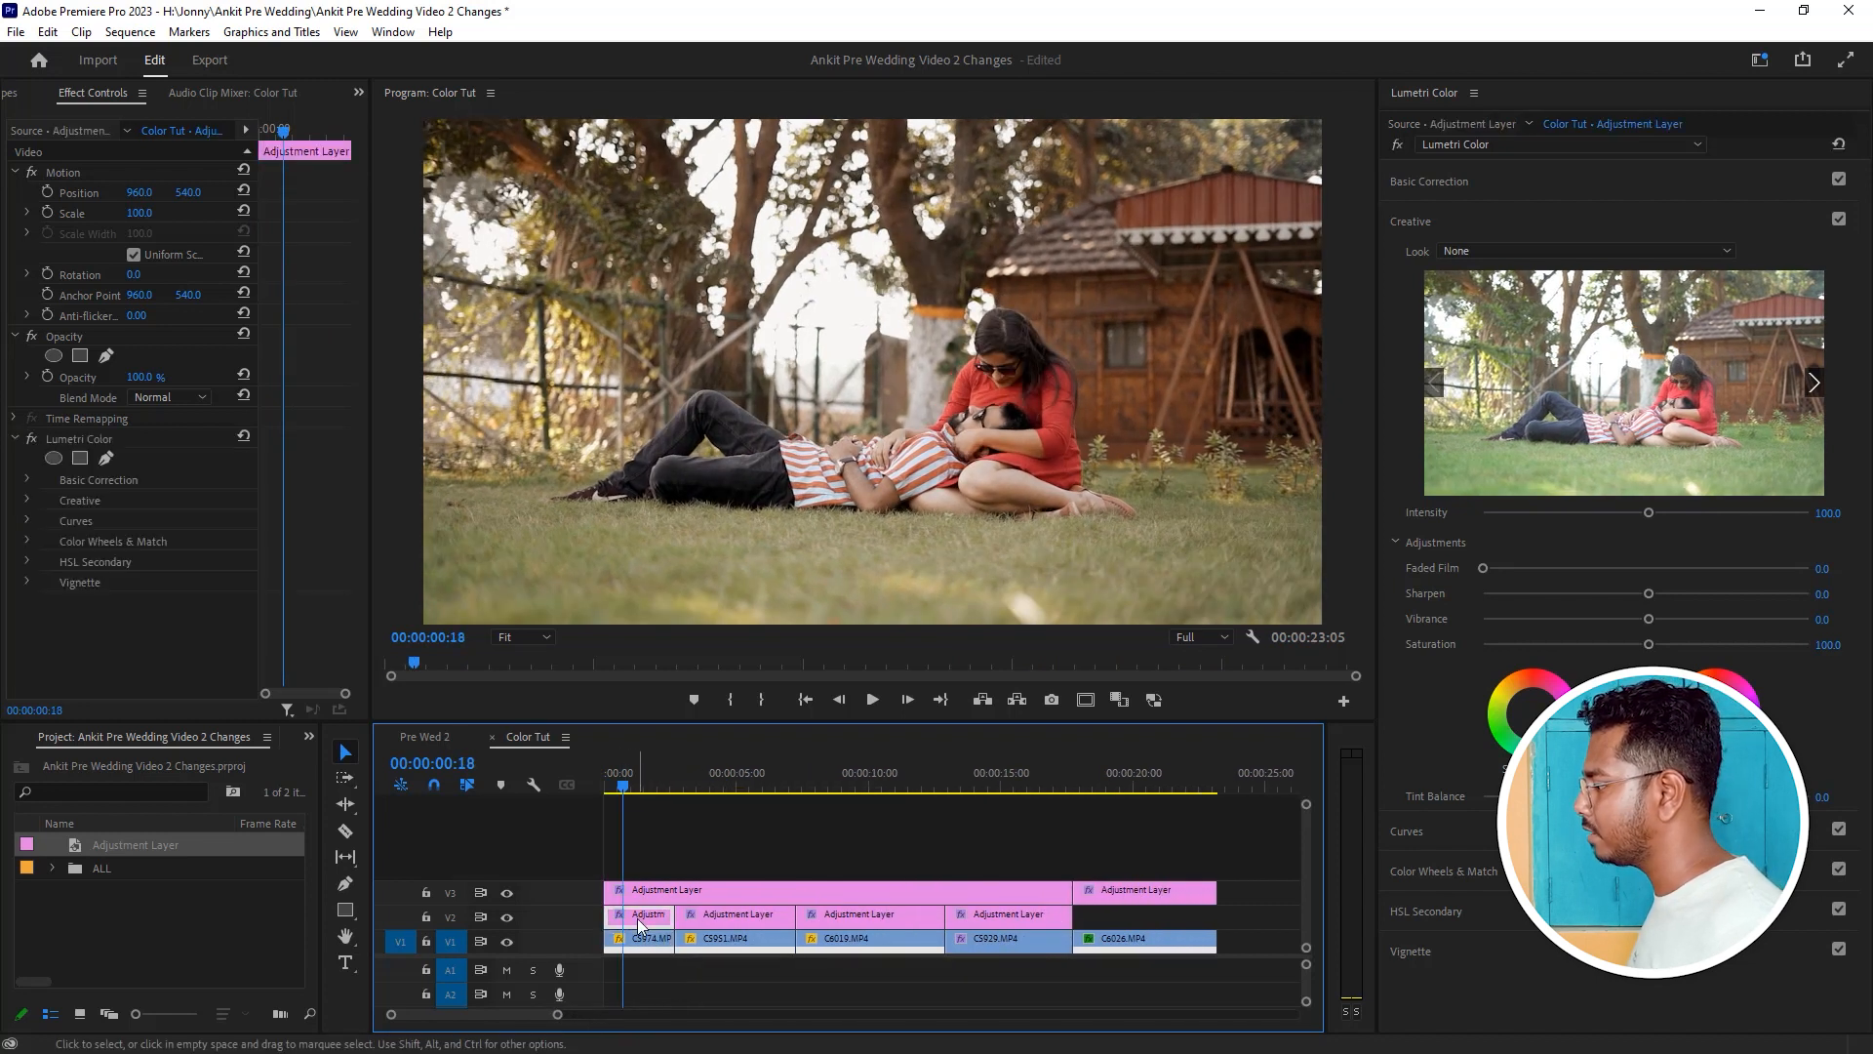
{"action": "left_click", "coordinate": [1454, 182]}
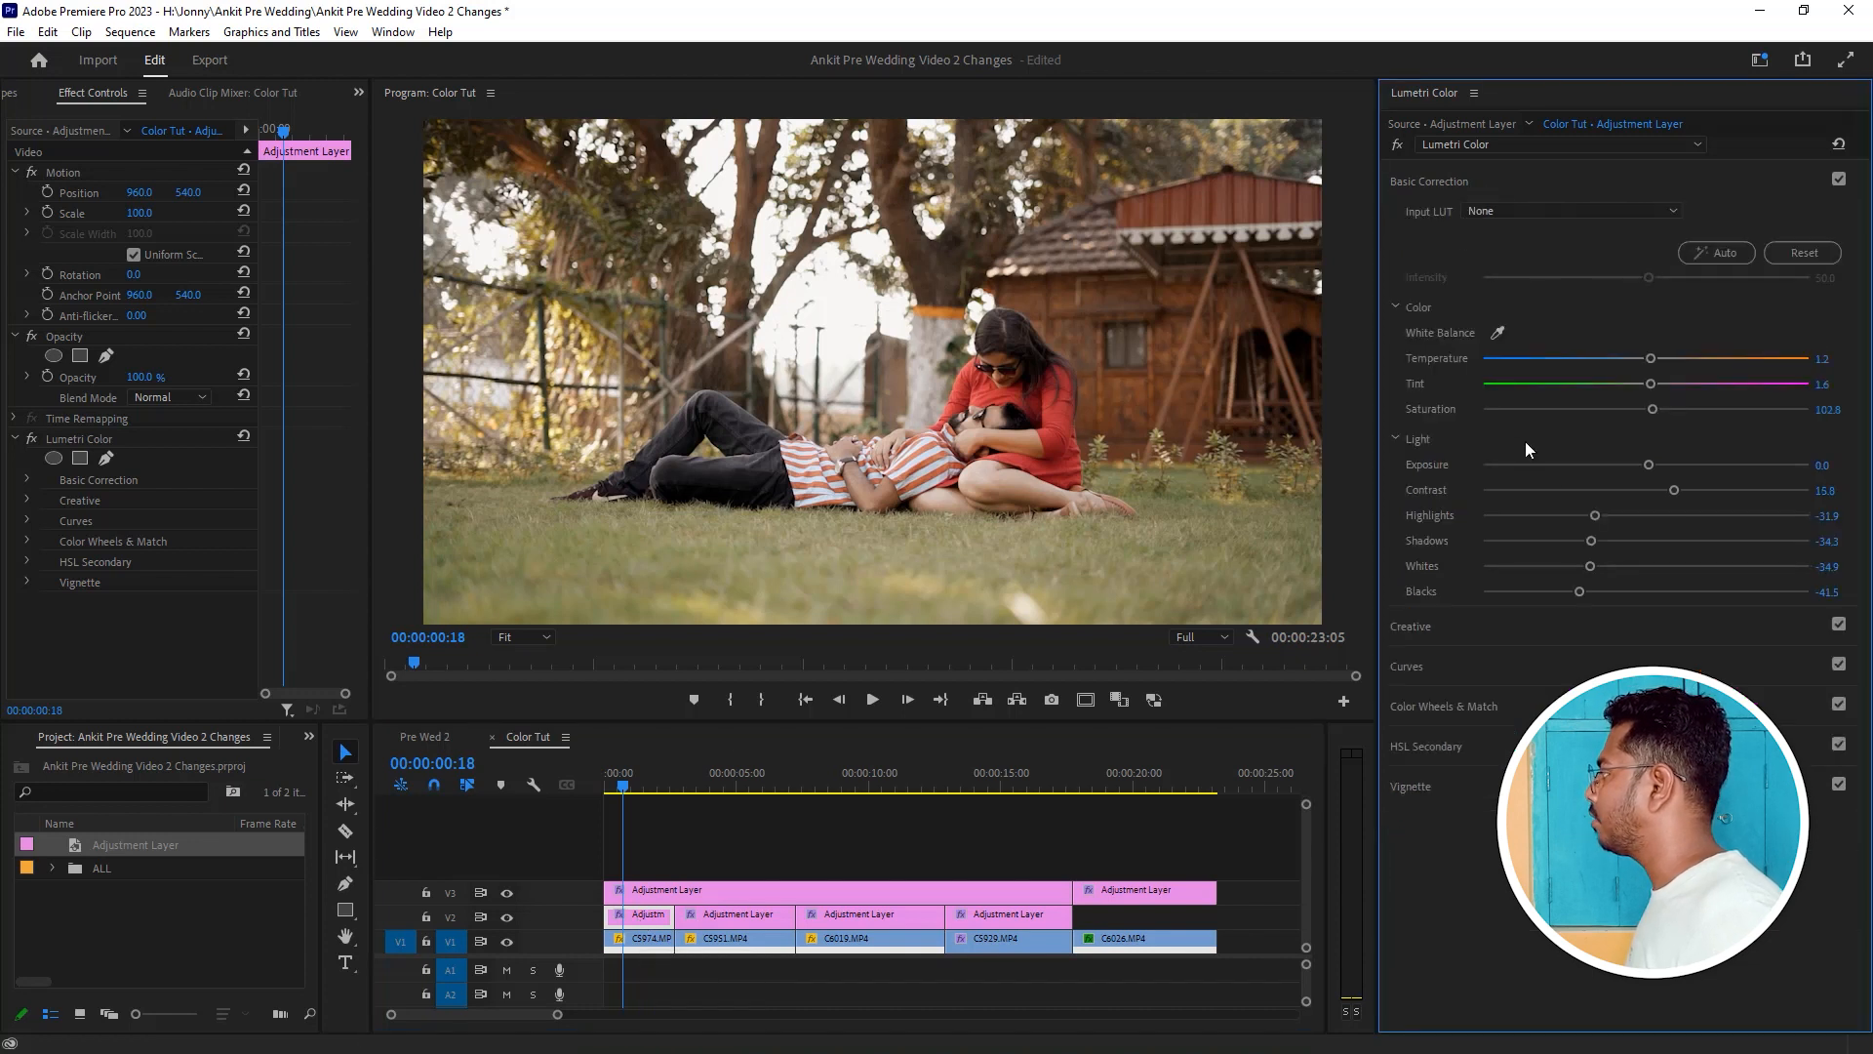
{"action": "mouse_move", "coordinate": [1587, 541]}
{"action": "left_mouse_down"}
{"action": "mouse_move", "coordinate": [1544, 542]}
{"action": "mouse_move", "coordinate": [1577, 542]}
{"action": "left_mouse_up"}
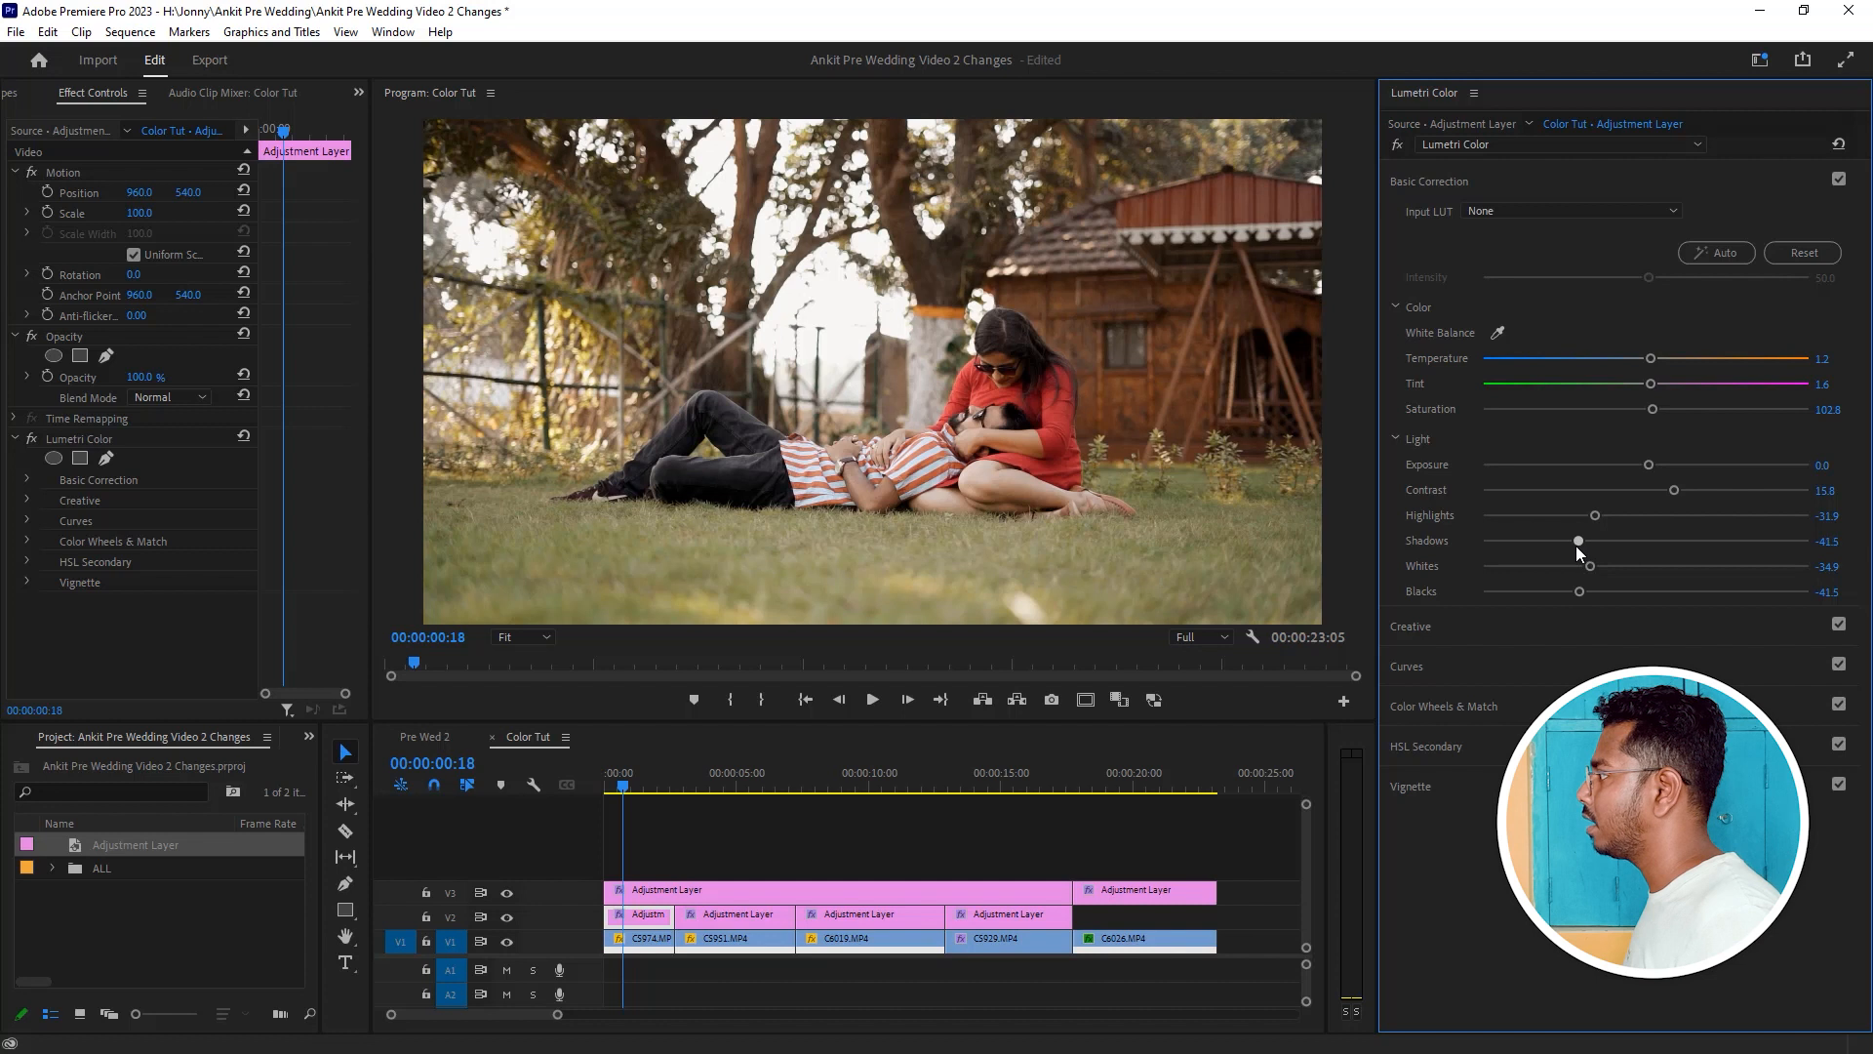
{"action": "left_click_drag", "start_coordinate": [1671, 489], "coordinate": [1691, 493]}
Split the V3 adjustment layer at the start of C5951.MP4 and fine-tune the creative look's Intensity on the piece above C5974.MP4.
{"action": "left_click", "coordinate": [666, 897]}
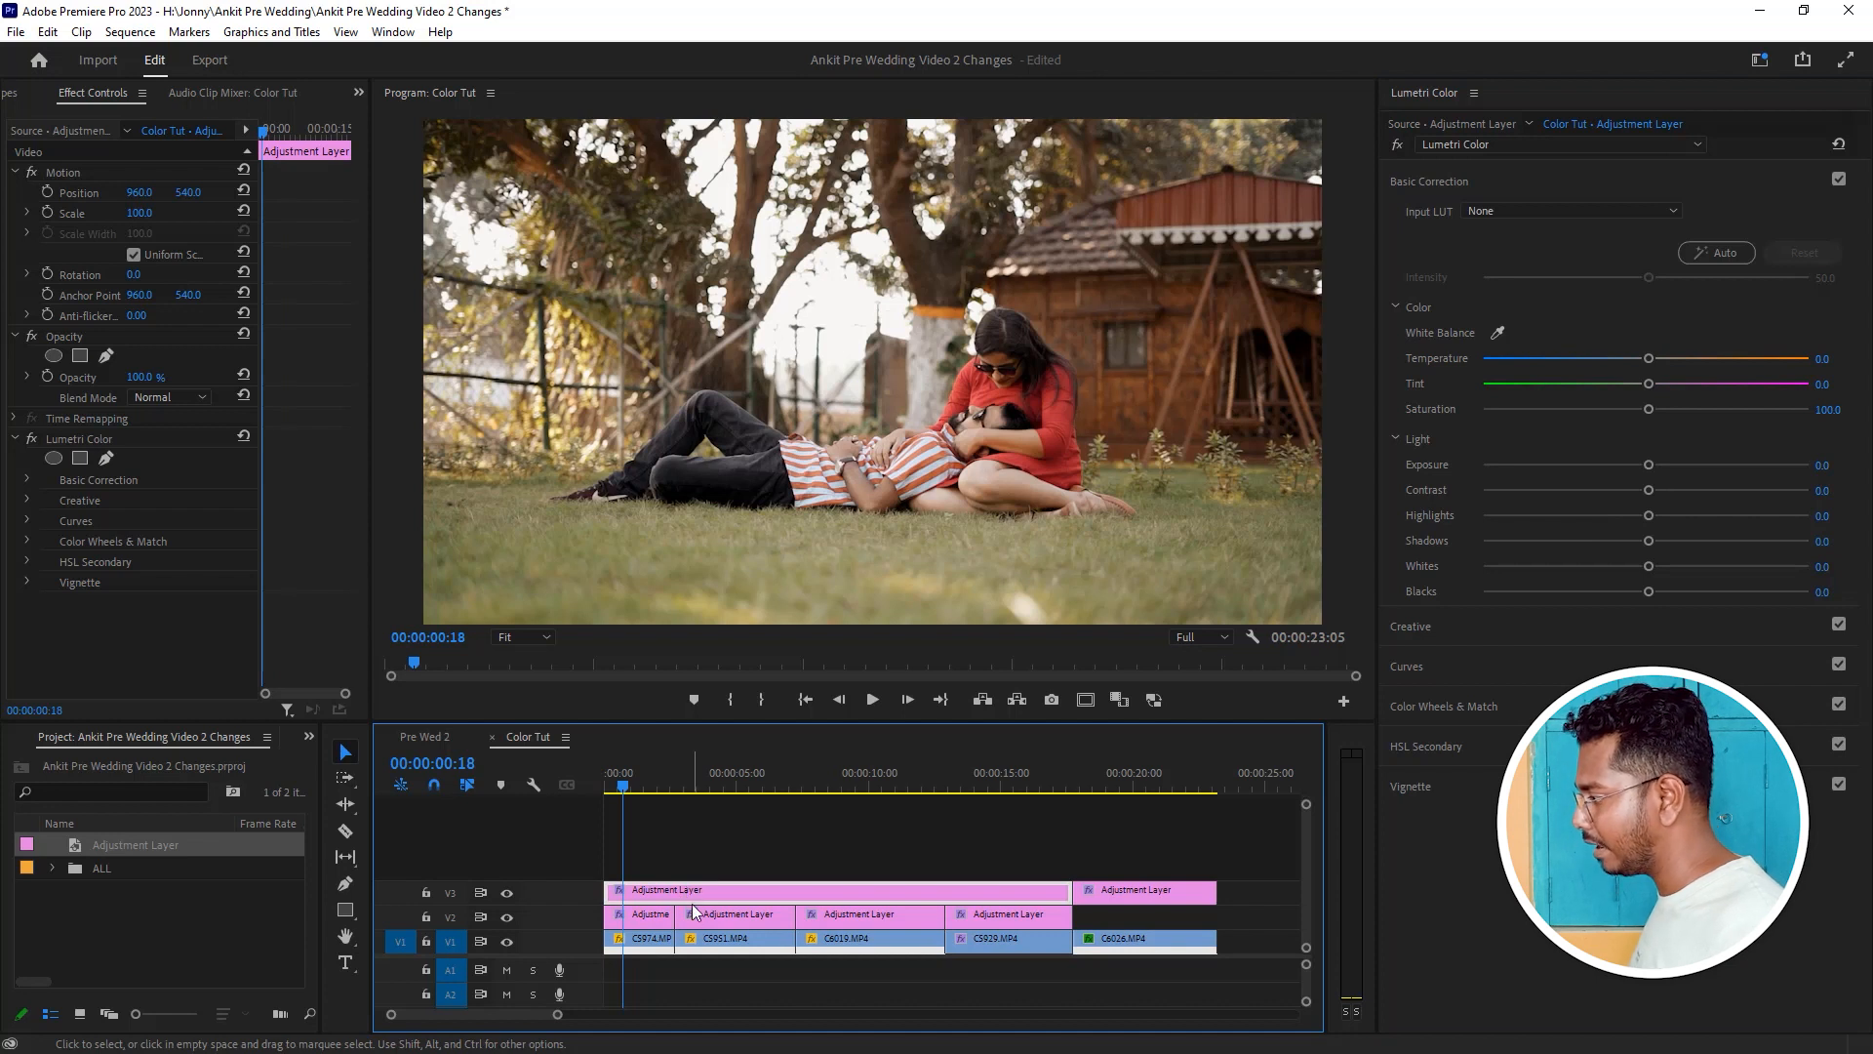
{"action": "key", "text": "c"}
{"action": "left_click", "coordinate": [680, 892]}
{"action": "key", "text": "v"}
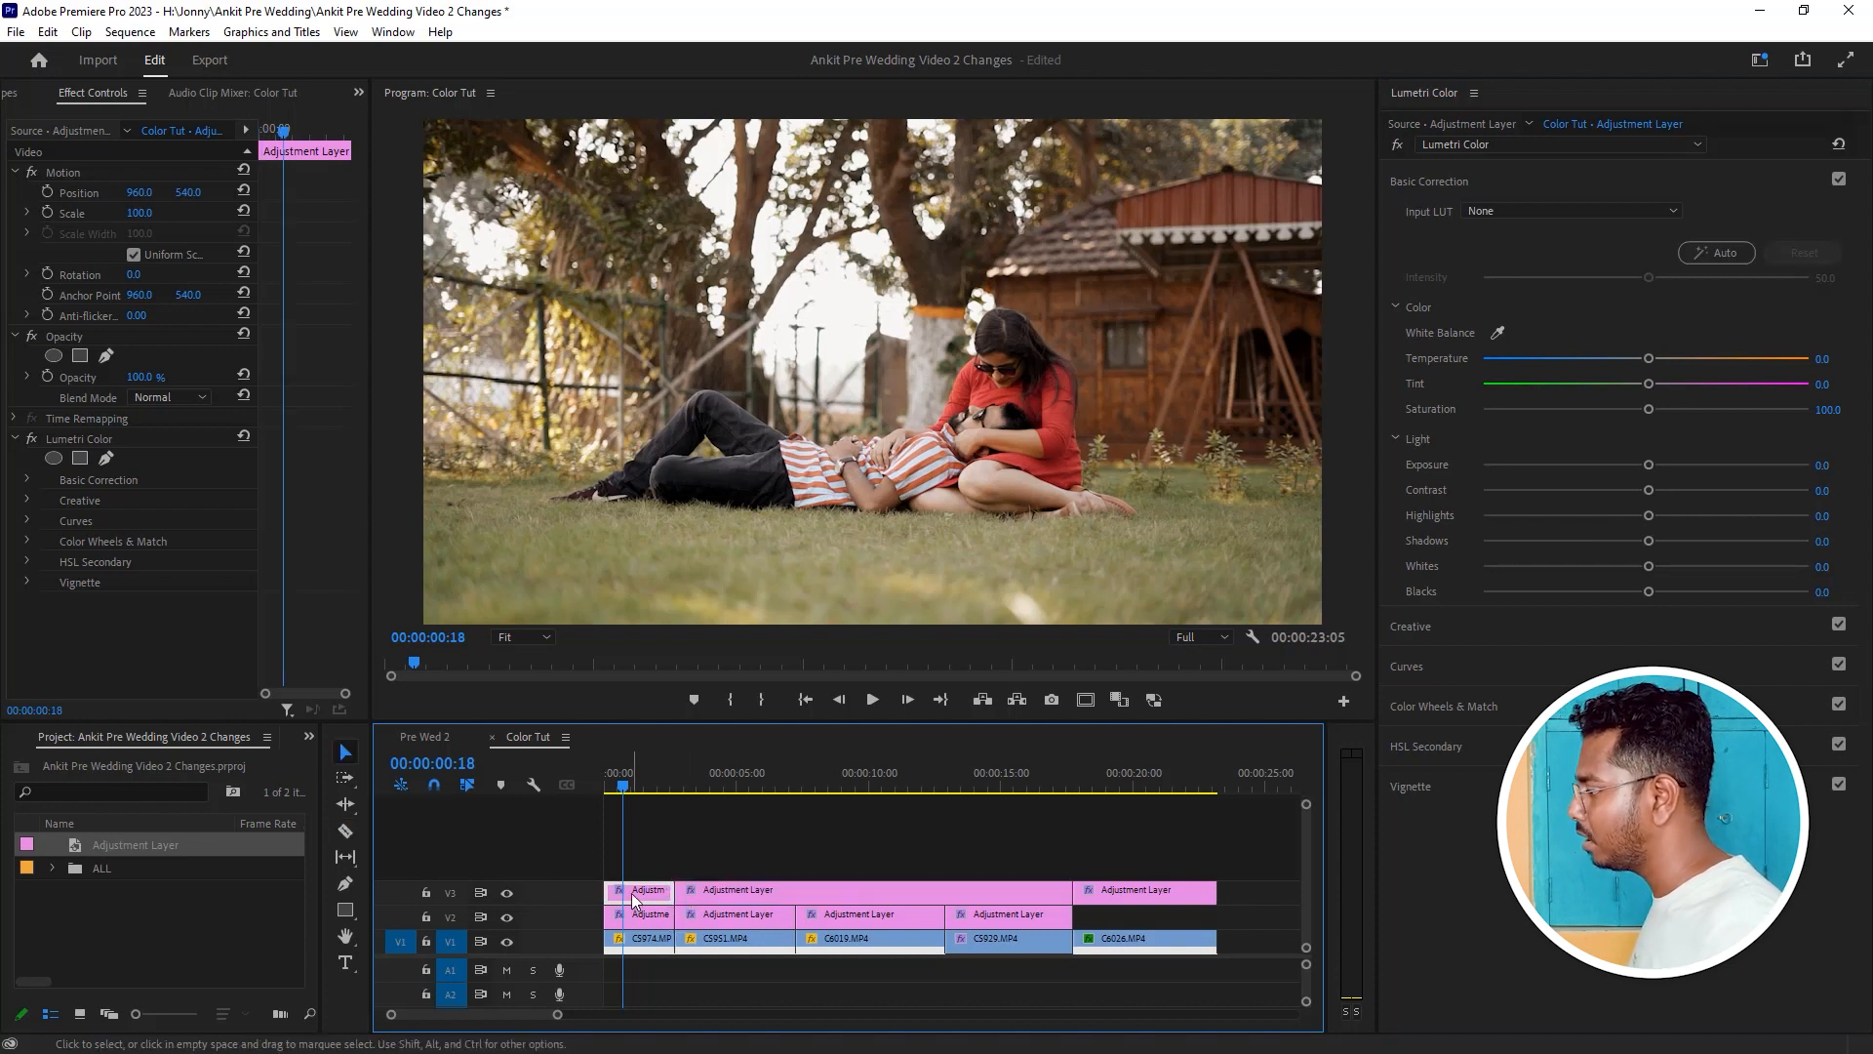
{"action": "left_click", "coordinate": [1436, 623]}
{"action": "mouse_move", "coordinate": [1567, 511]}
{"action": "left_mouse_down"}
{"action": "mouse_move", "coordinate": [1601, 518]}
{"action": "mouse_move", "coordinate": [1573, 513]}
{"action": "left_mouse_up"}
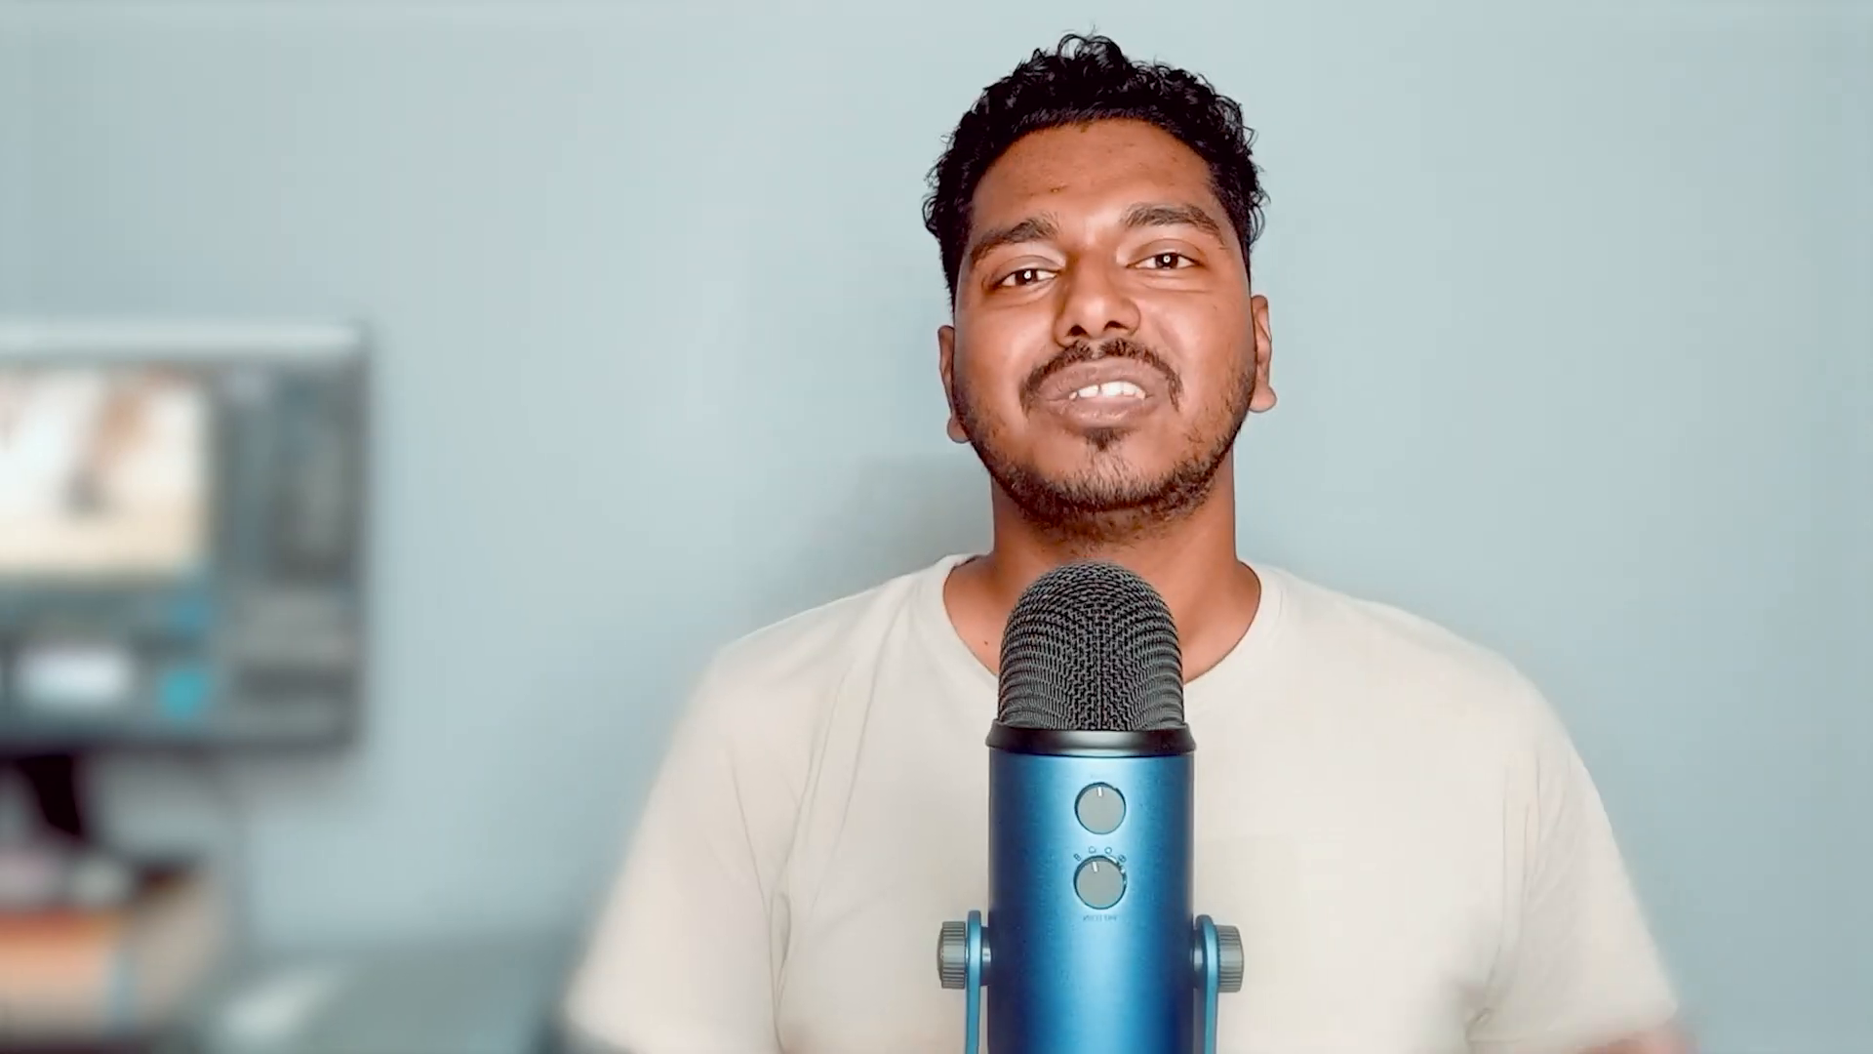